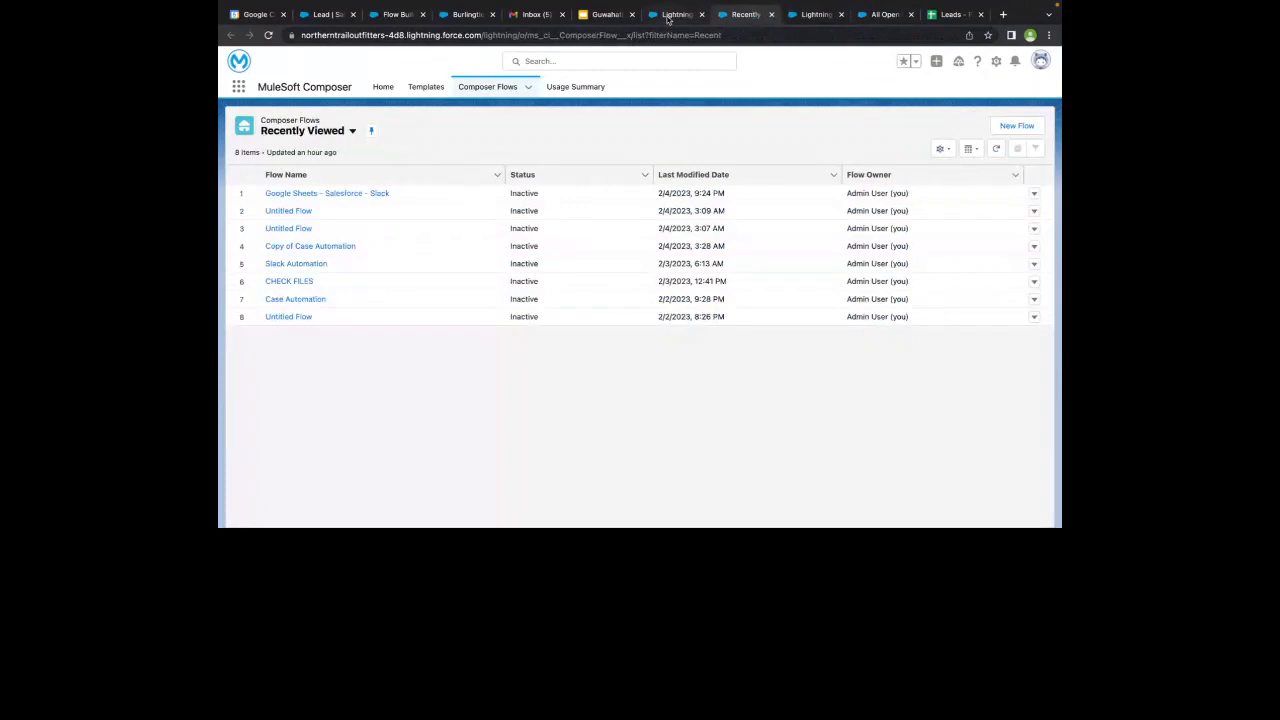
- Switch to the MuleSoft Composer home page and search the available apps for "mules"
click(669, 16)
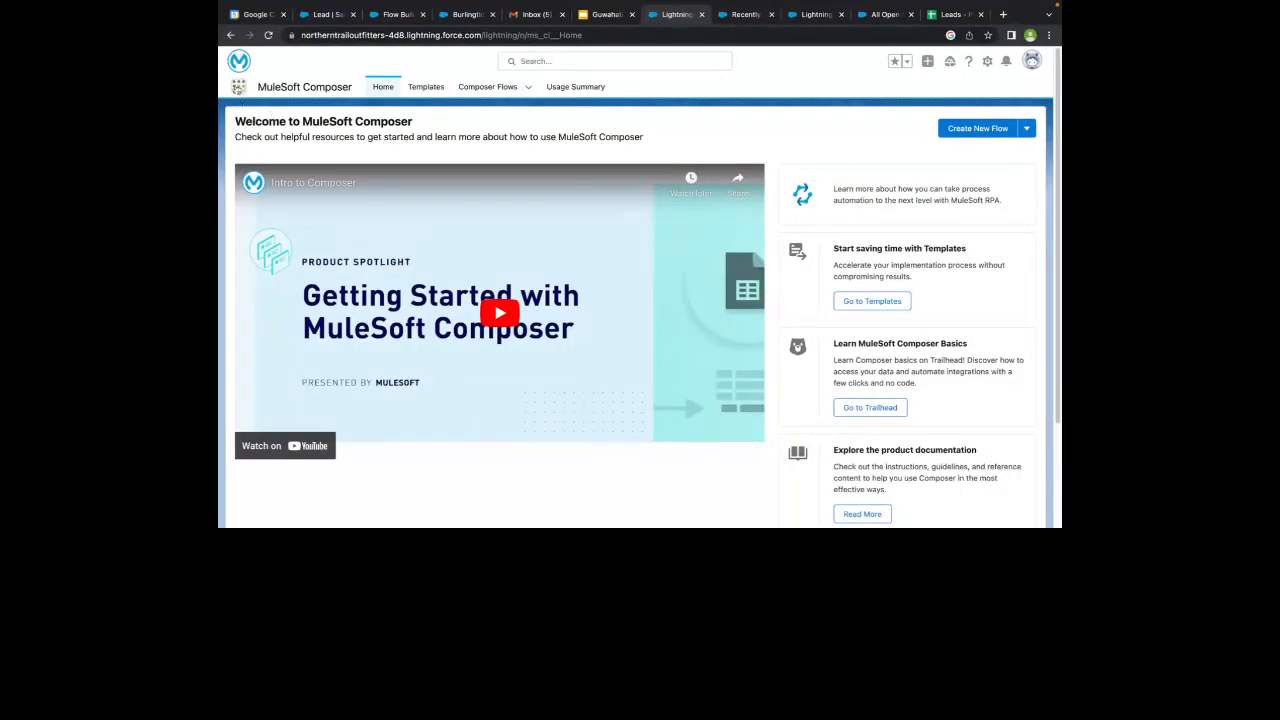
click(238, 87)
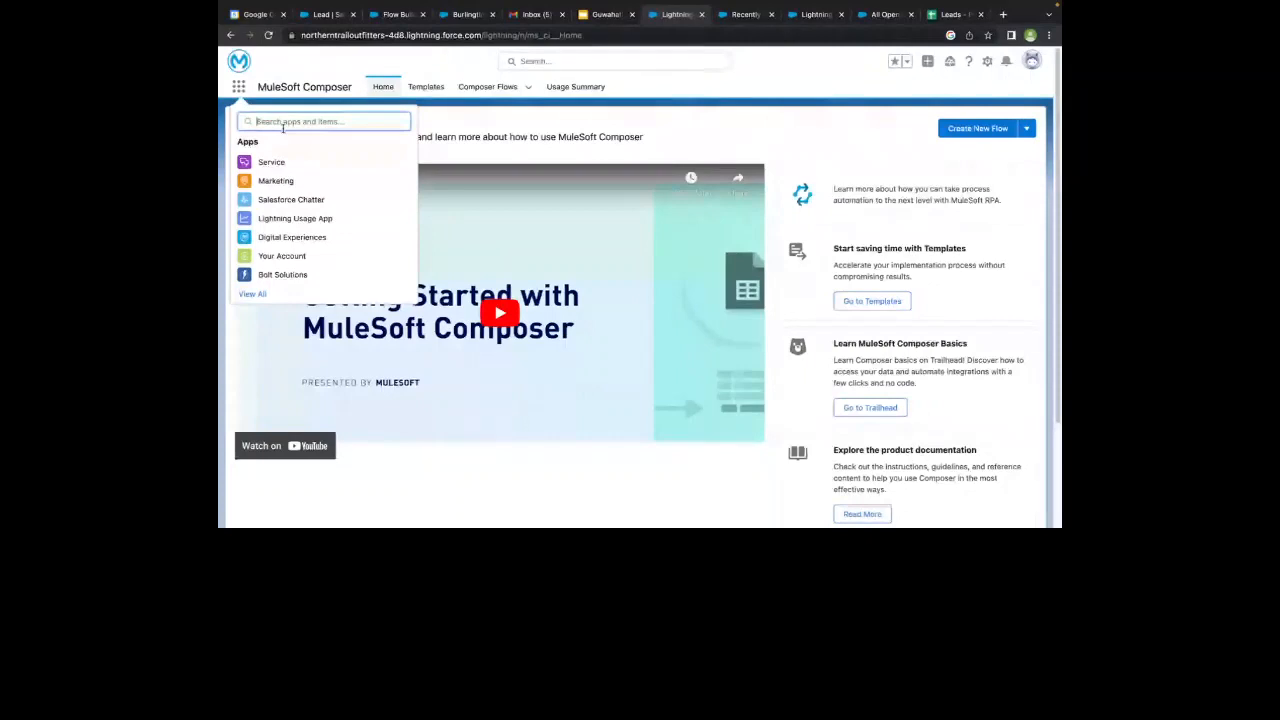
click(265, 80)
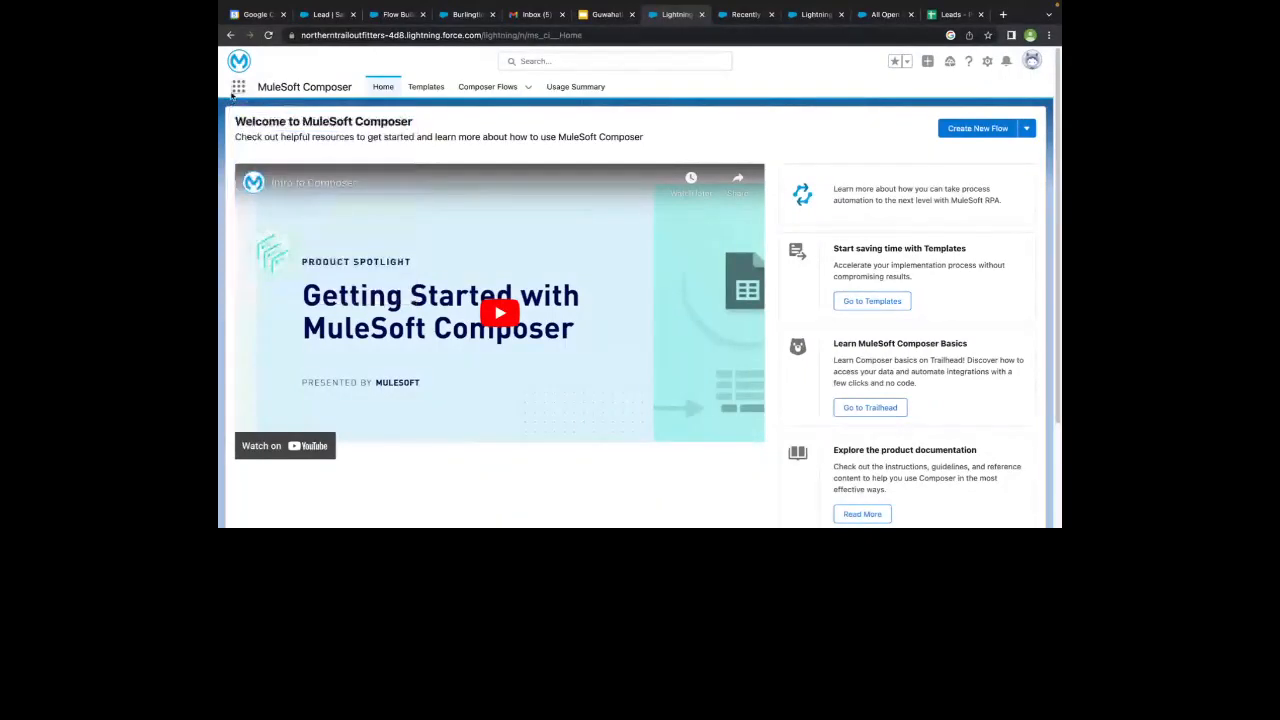
click(239, 88)
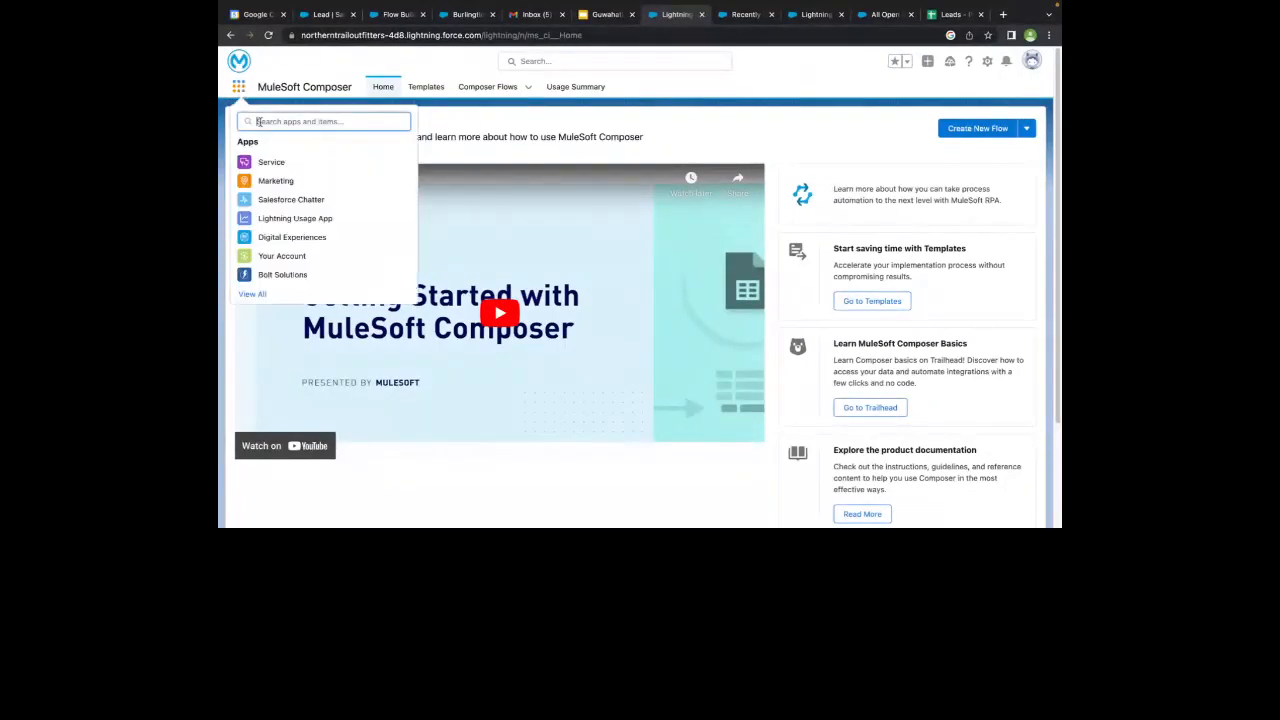
text(mu)
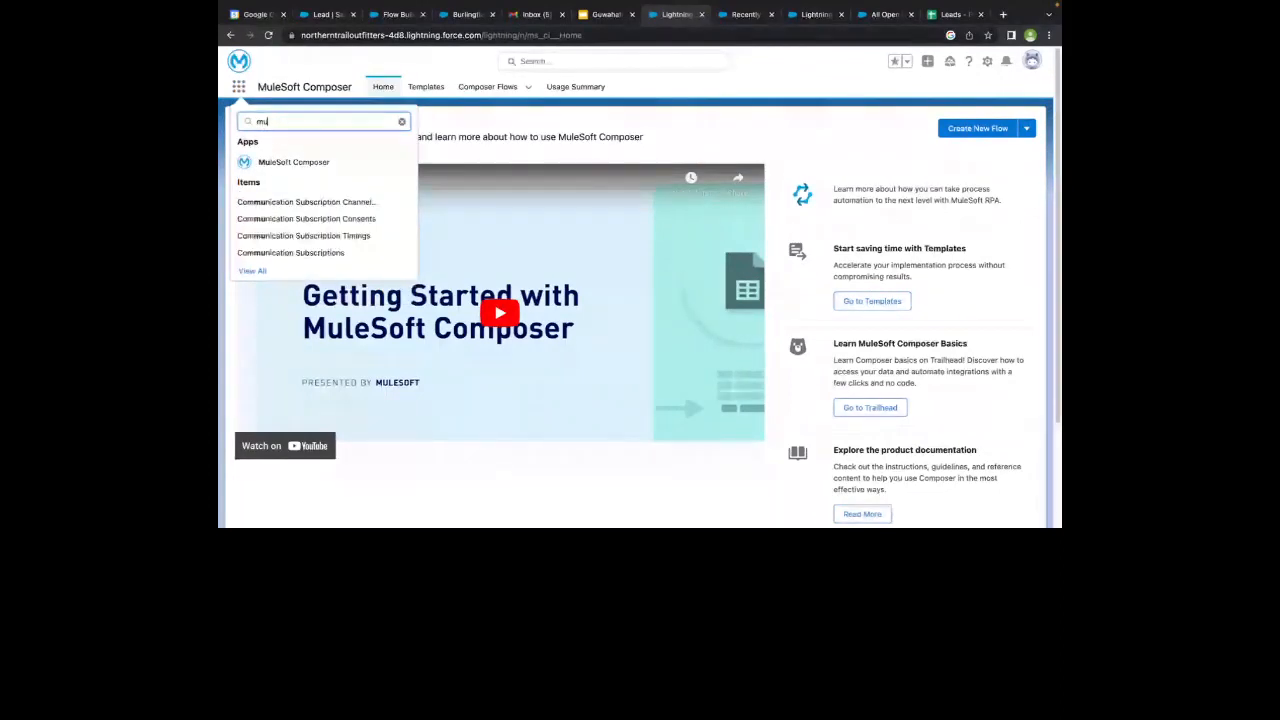
text(les)
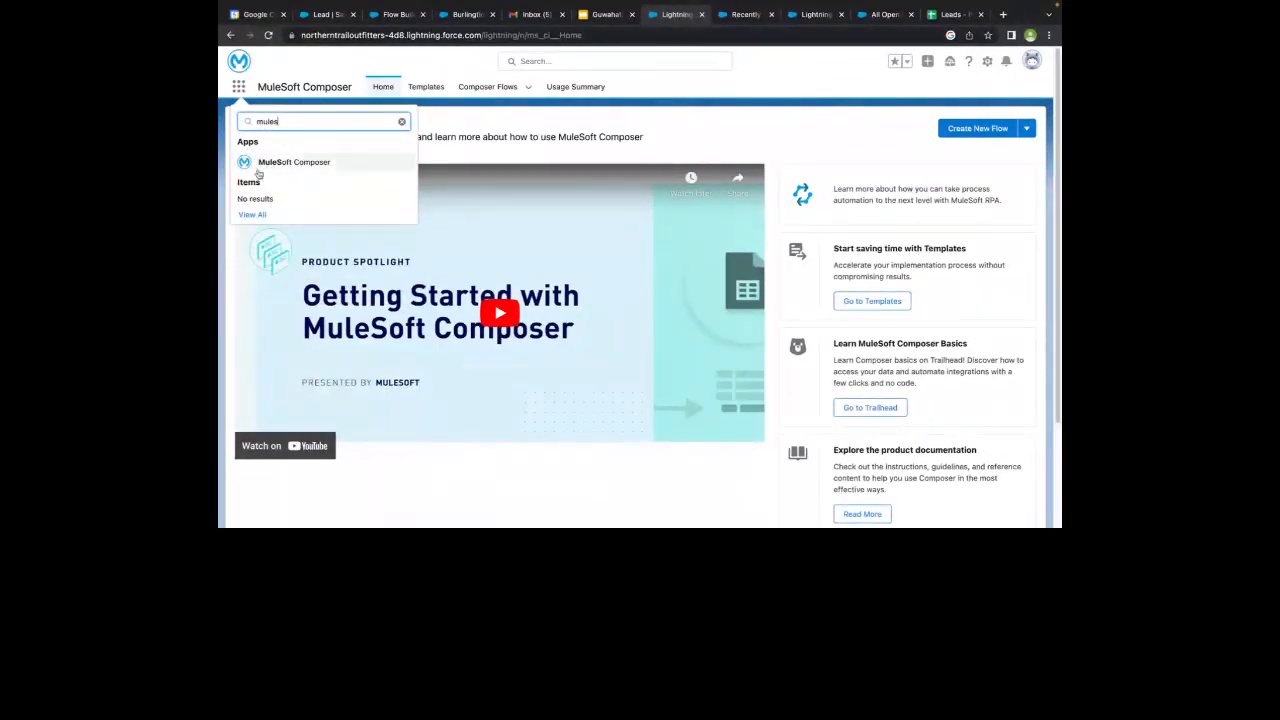
click(445, 136)
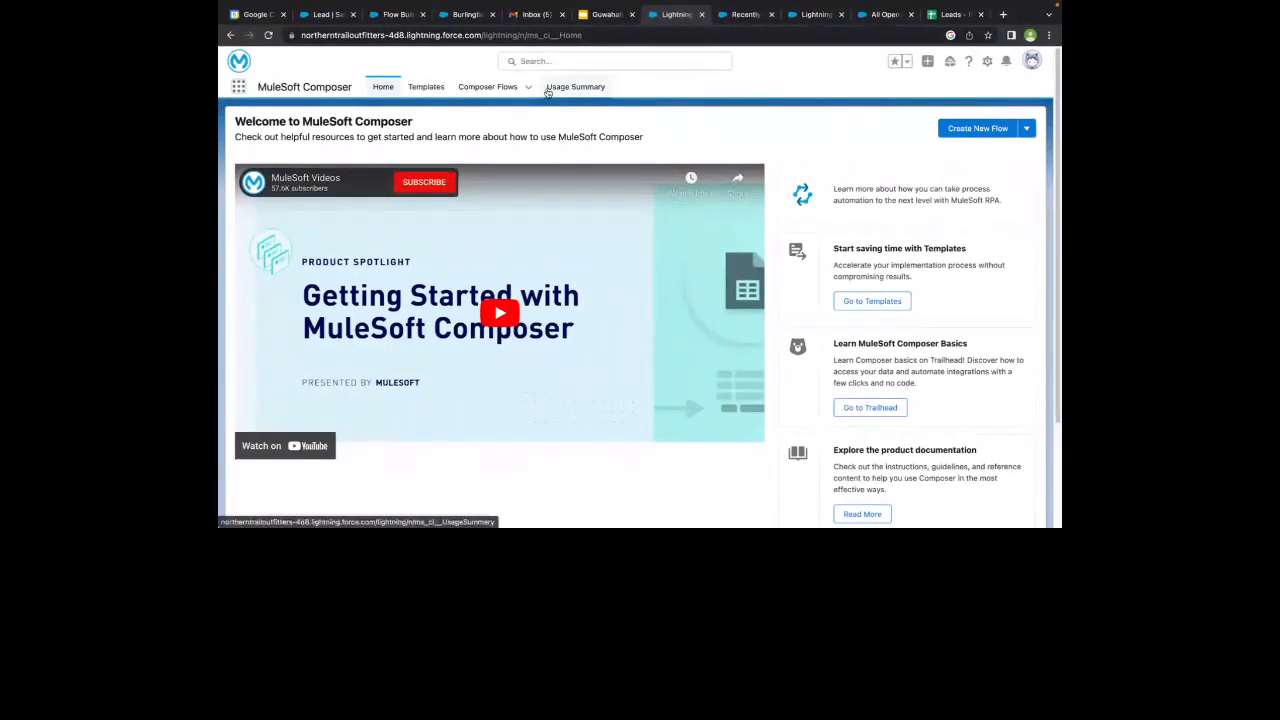
- Examine the resources on the Composer home page, the Templates gallery, and the list views offered for Composer Flows
scroll(880, 250, down, 1)
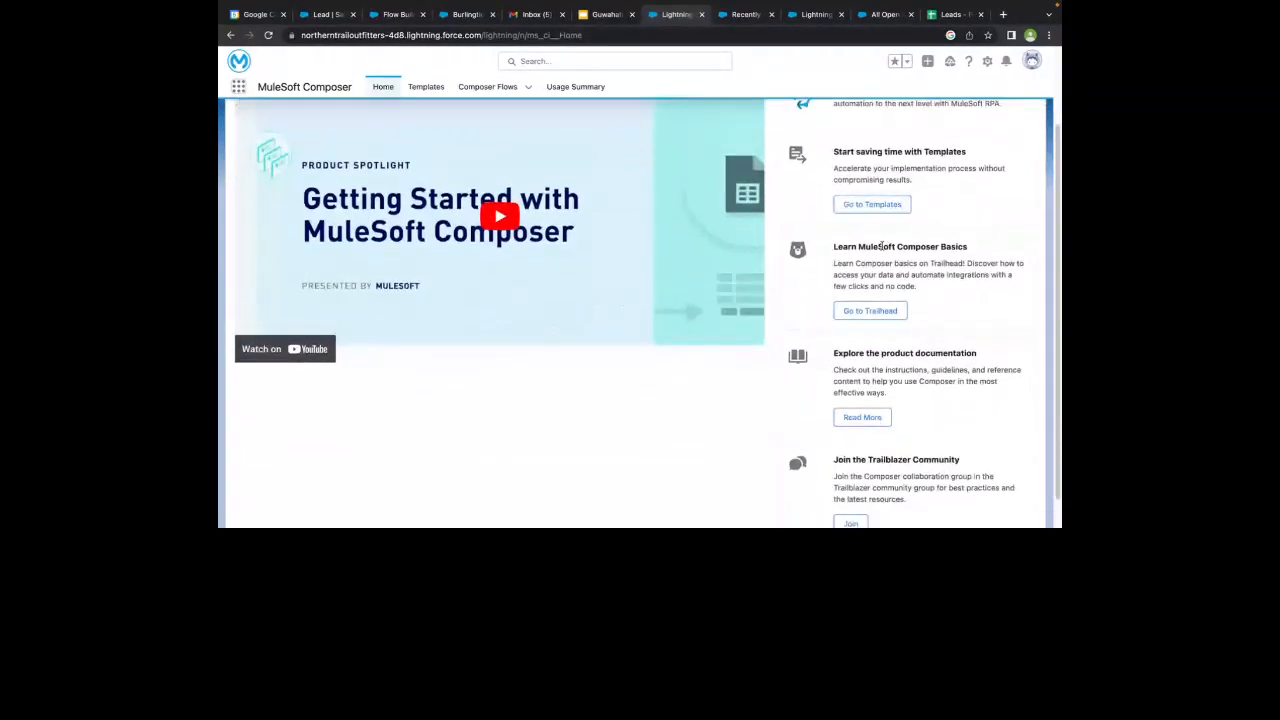
scroll(881, 246, up, 1)
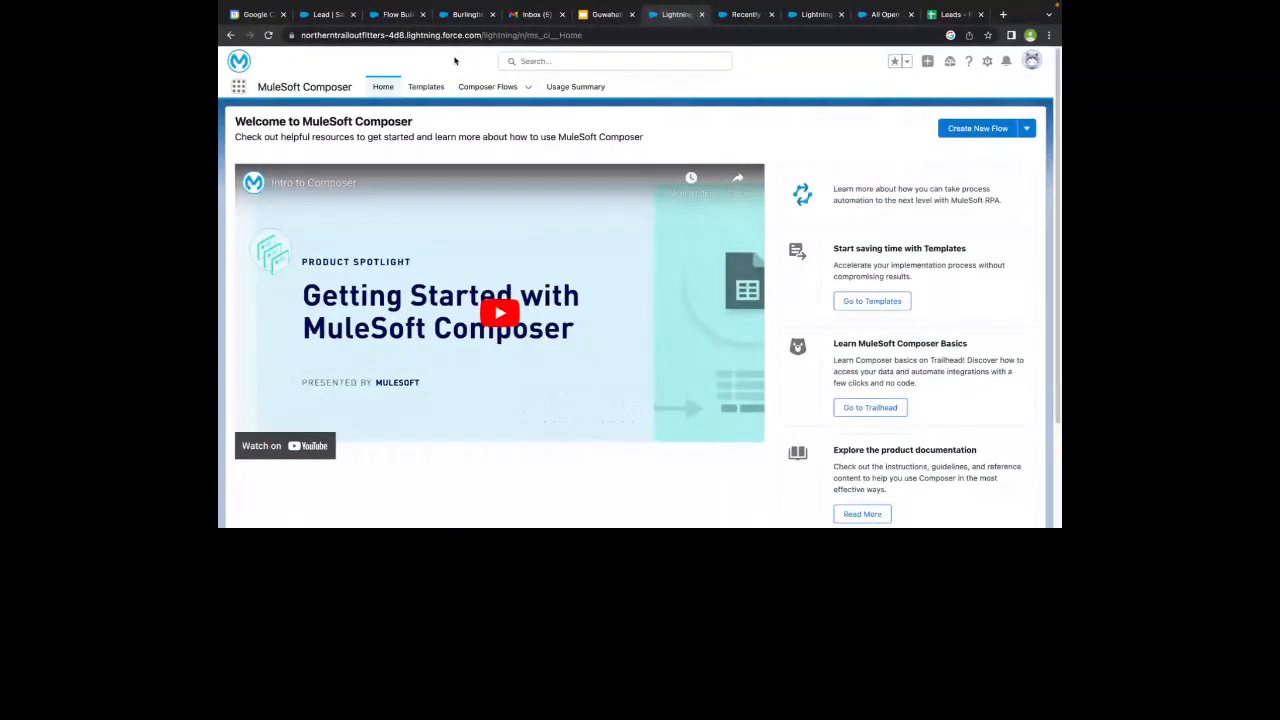
click(480, 87)
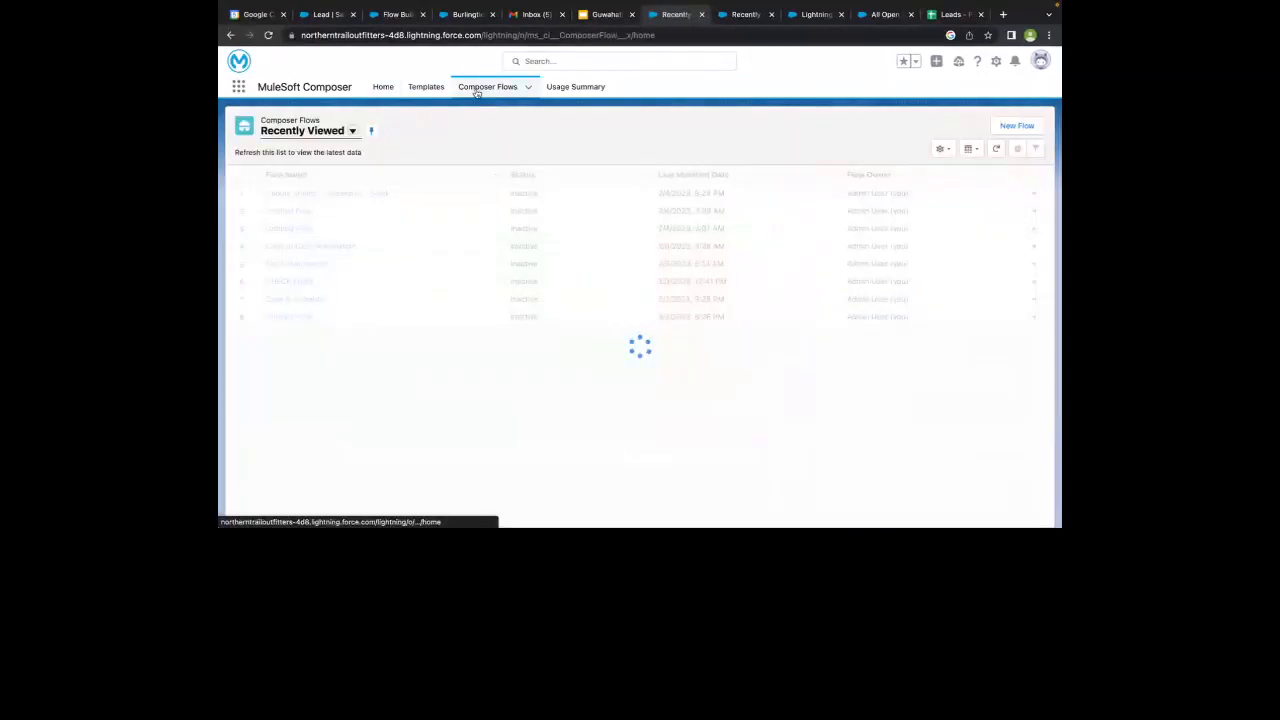
click(424, 87)
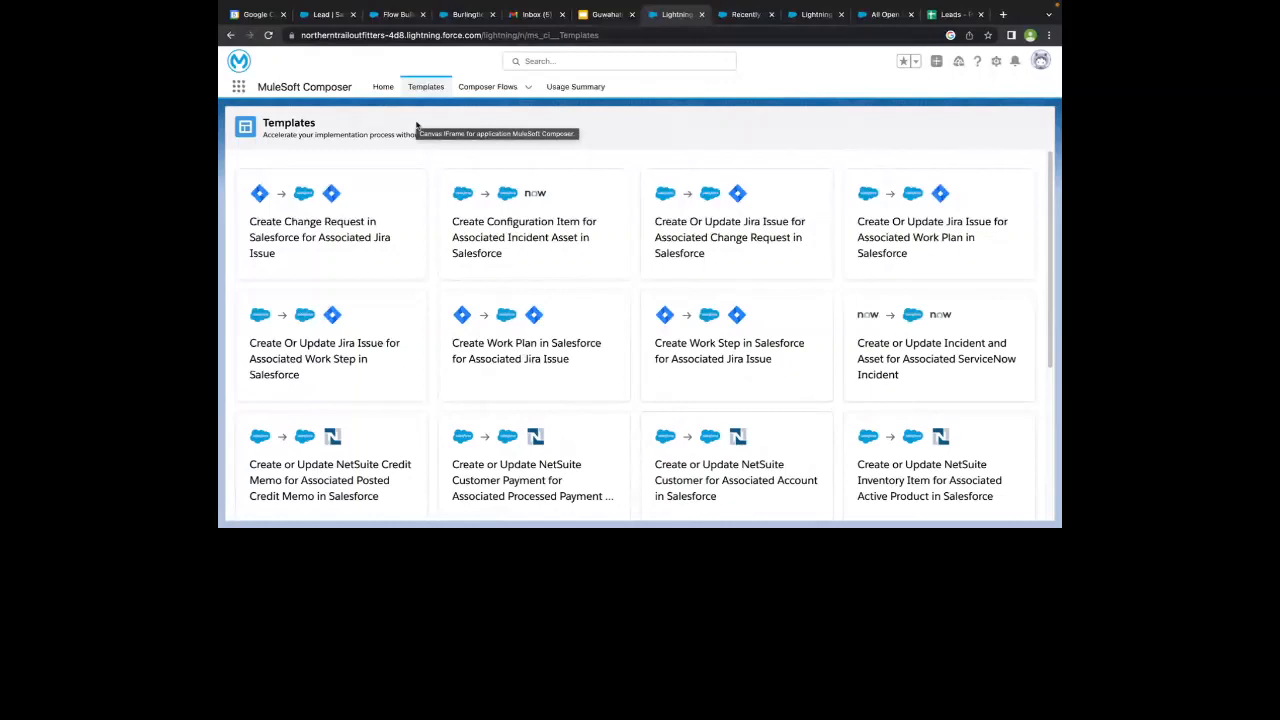
click(487, 87)
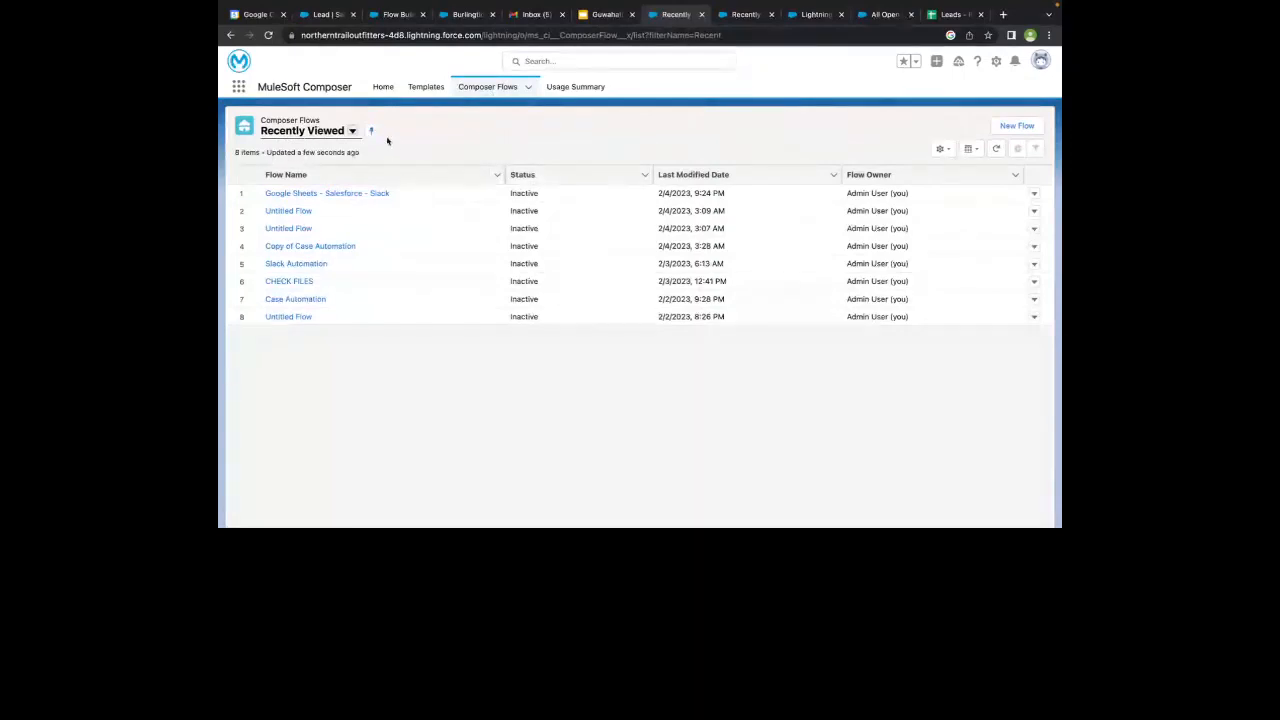
click(352, 131)
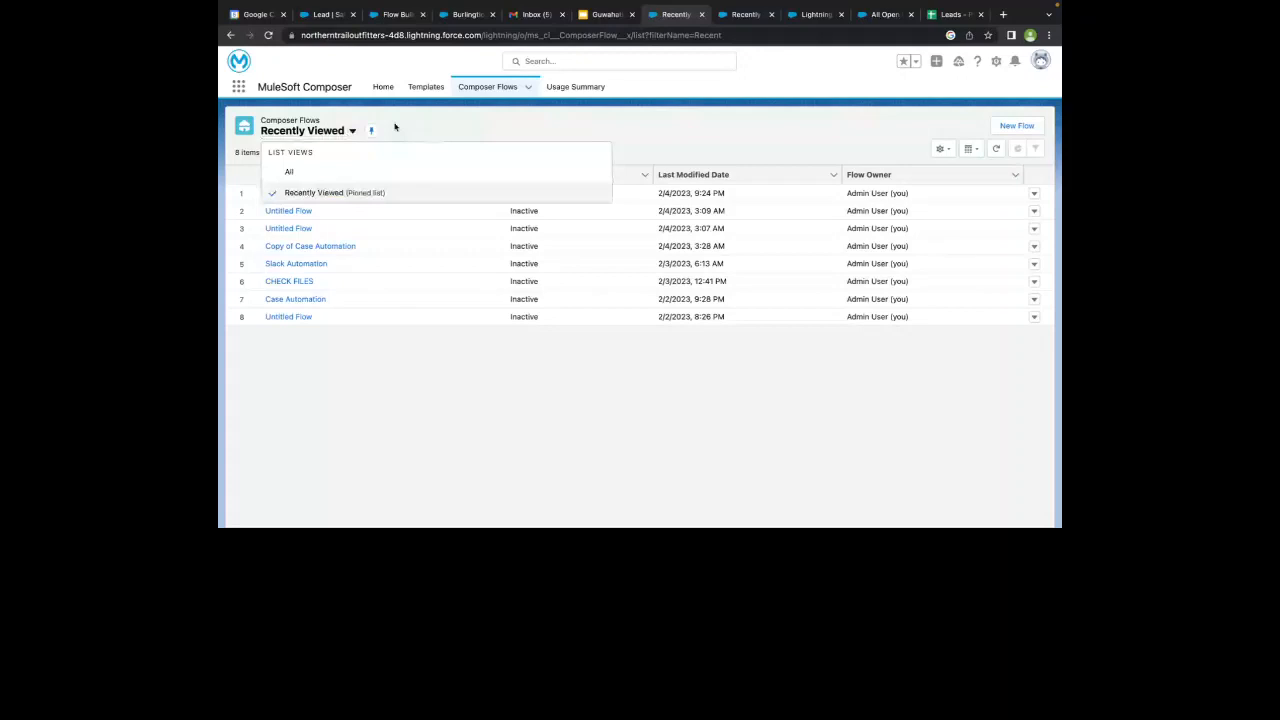
click(397, 127)
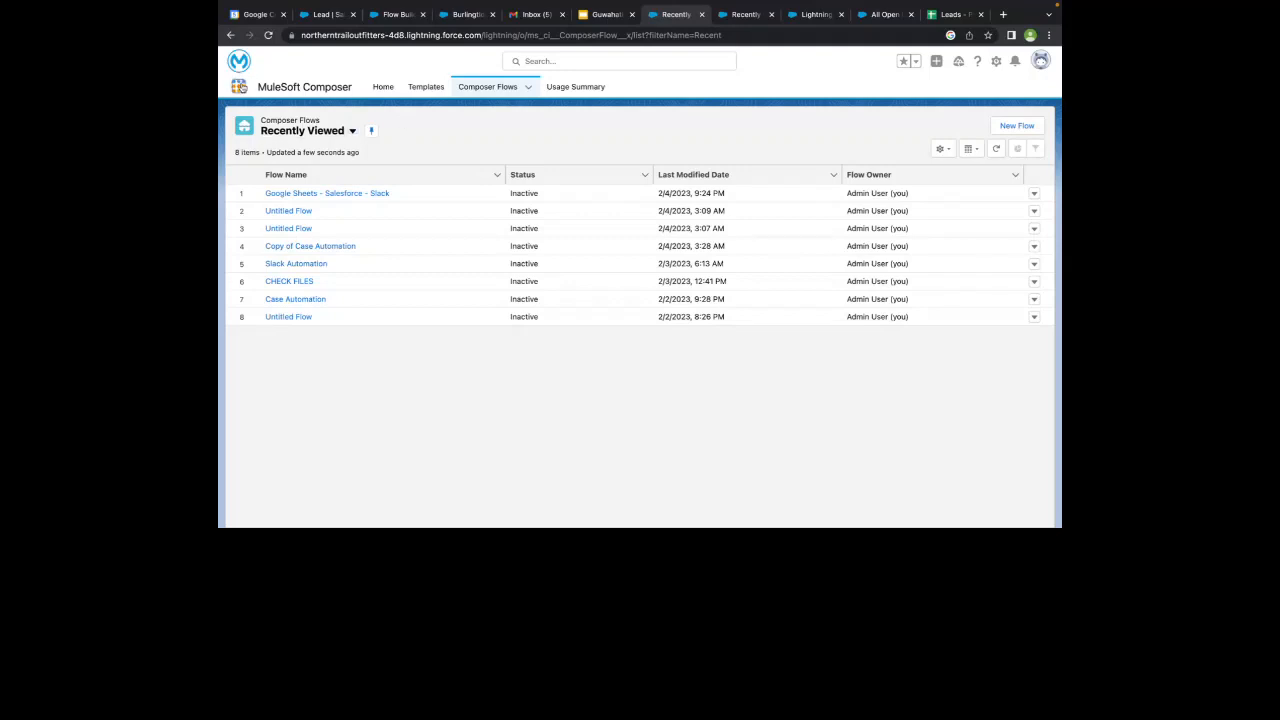
- Find the MuleSoft Composer app by searching for "mules" and open it
click(239, 87)
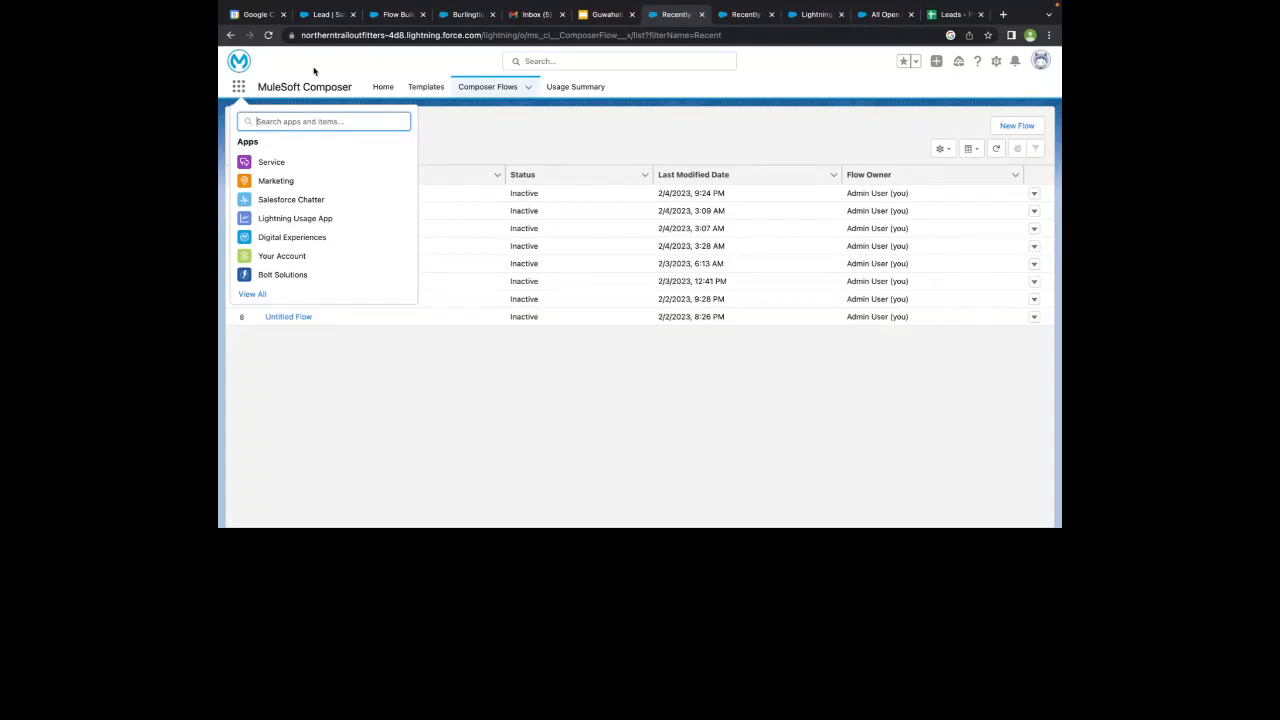
click(314, 72)
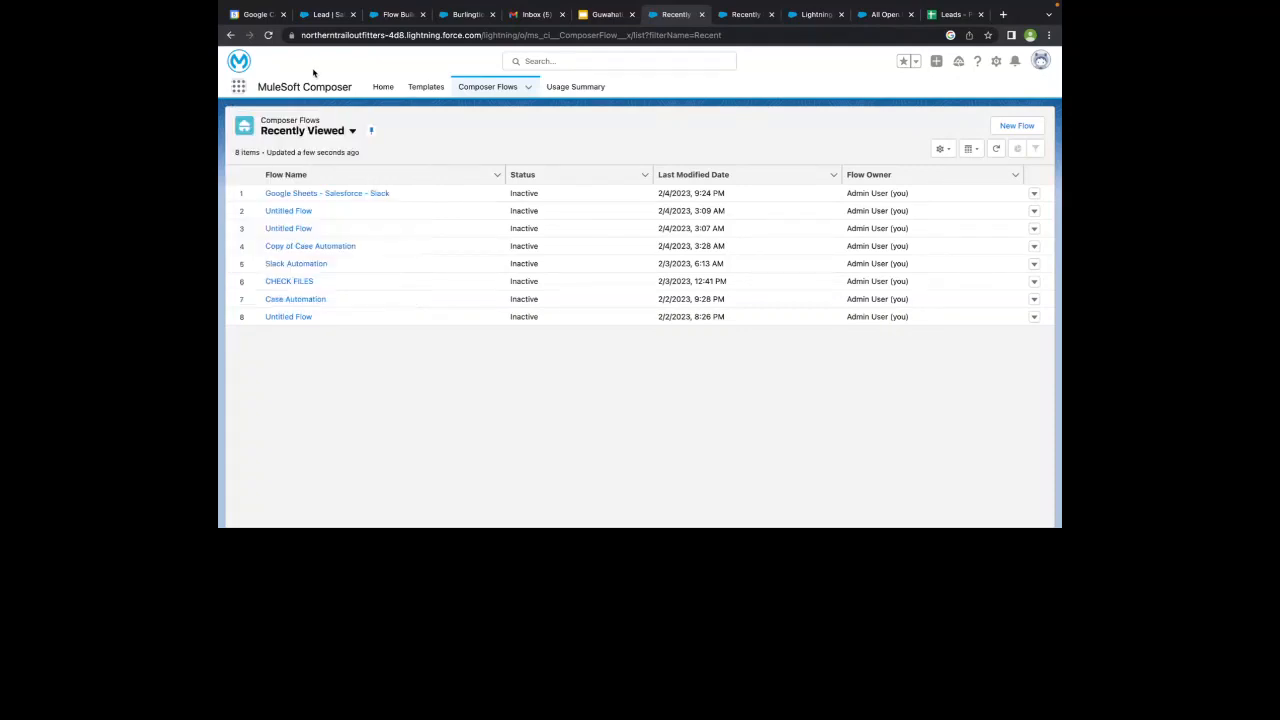
click(238, 88)
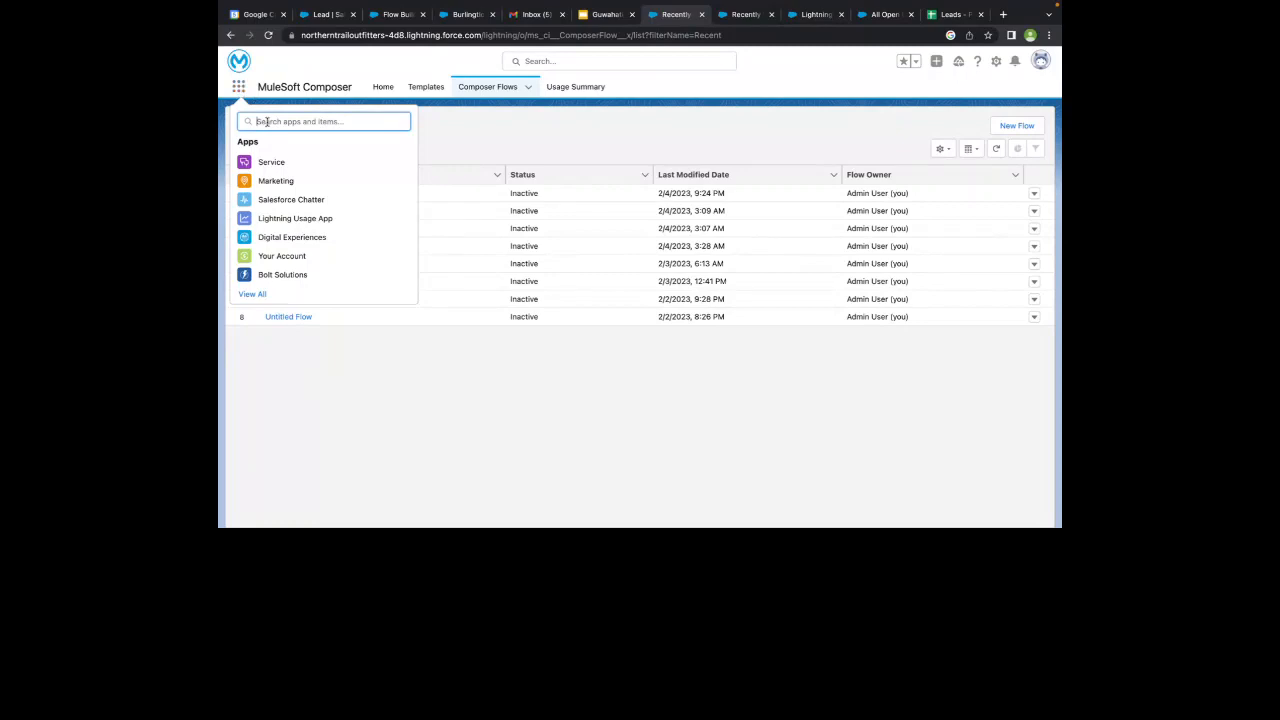
text(mules)
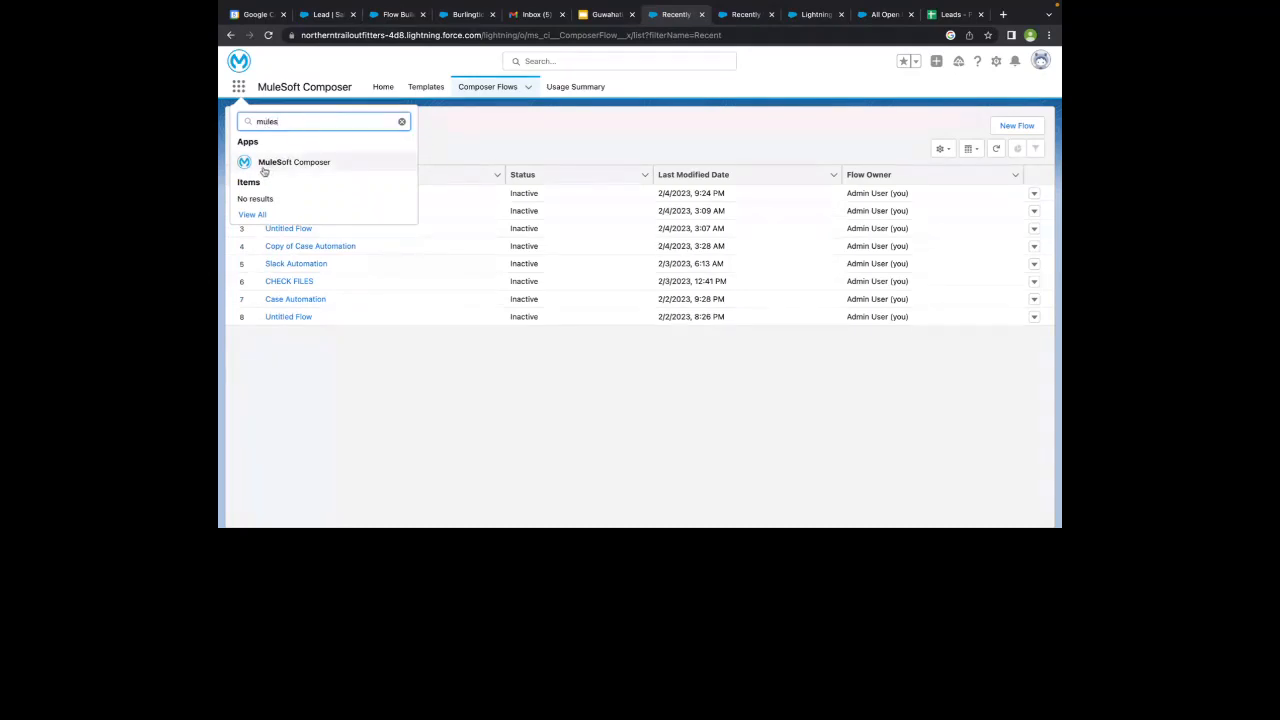
click(318, 163)
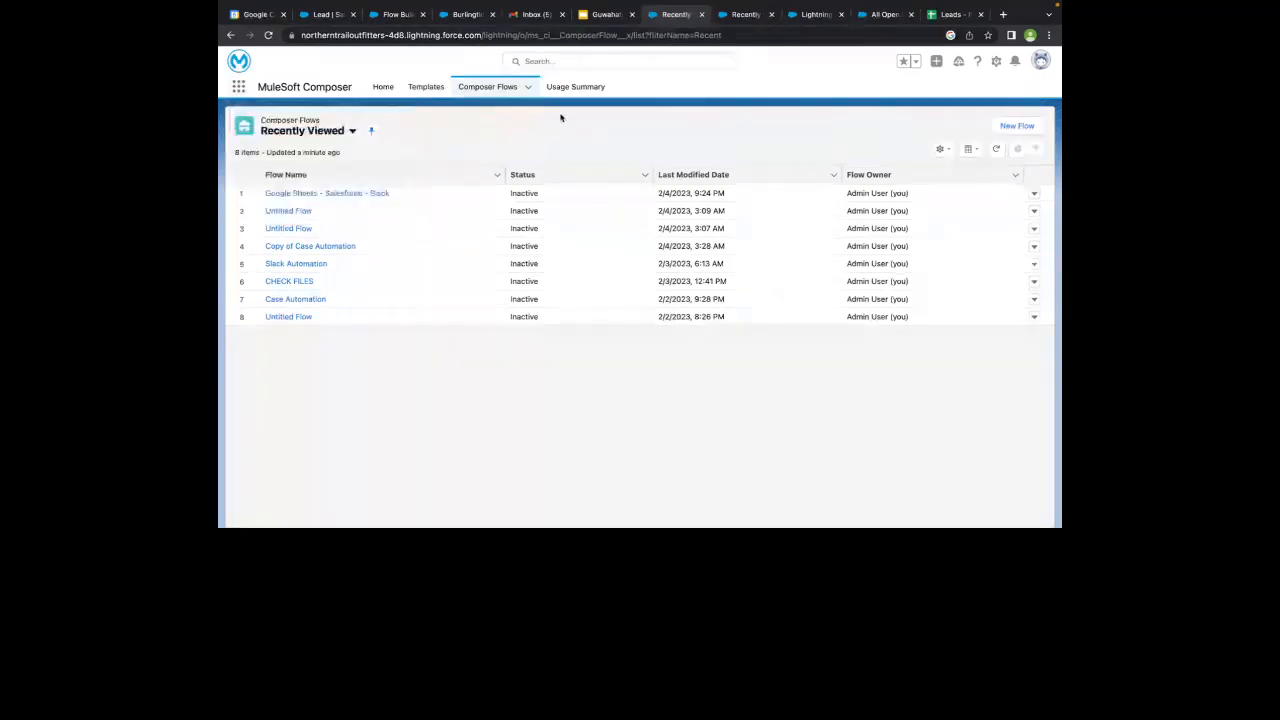
- Review the Composer home page, the recently viewed Composer Flows, and the Templates gallery
click(384, 89)
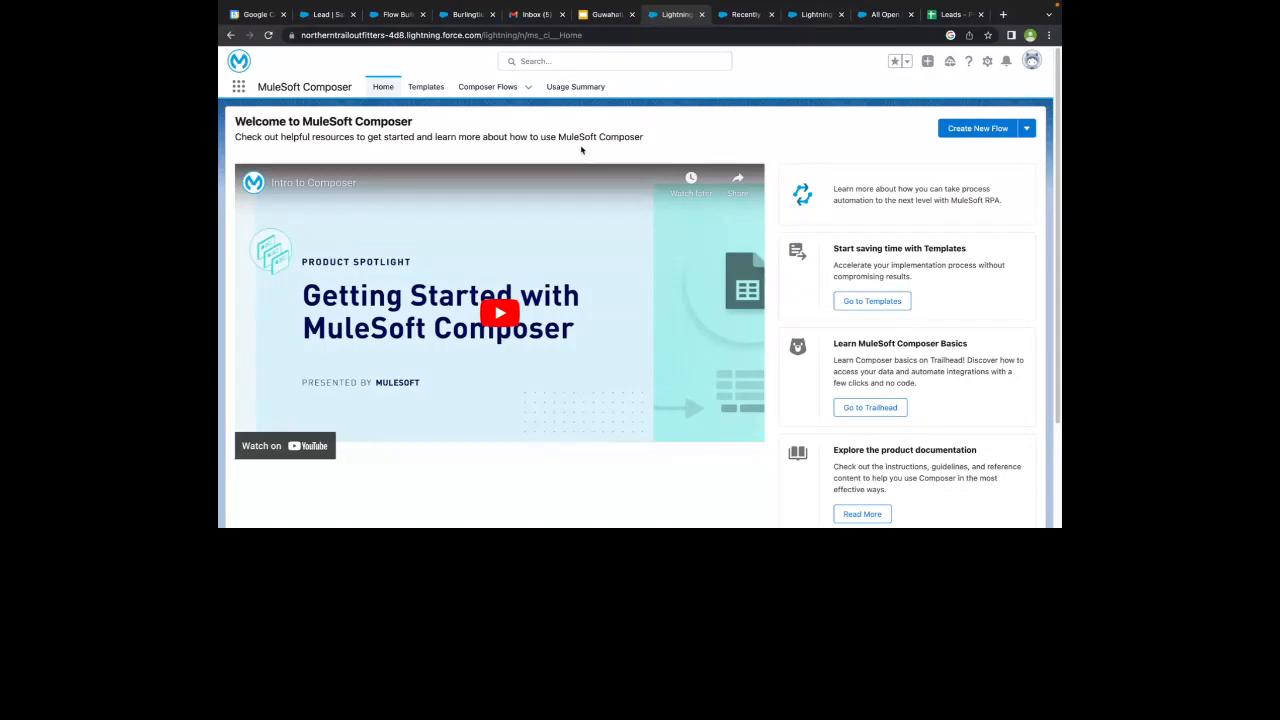
click(481, 88)
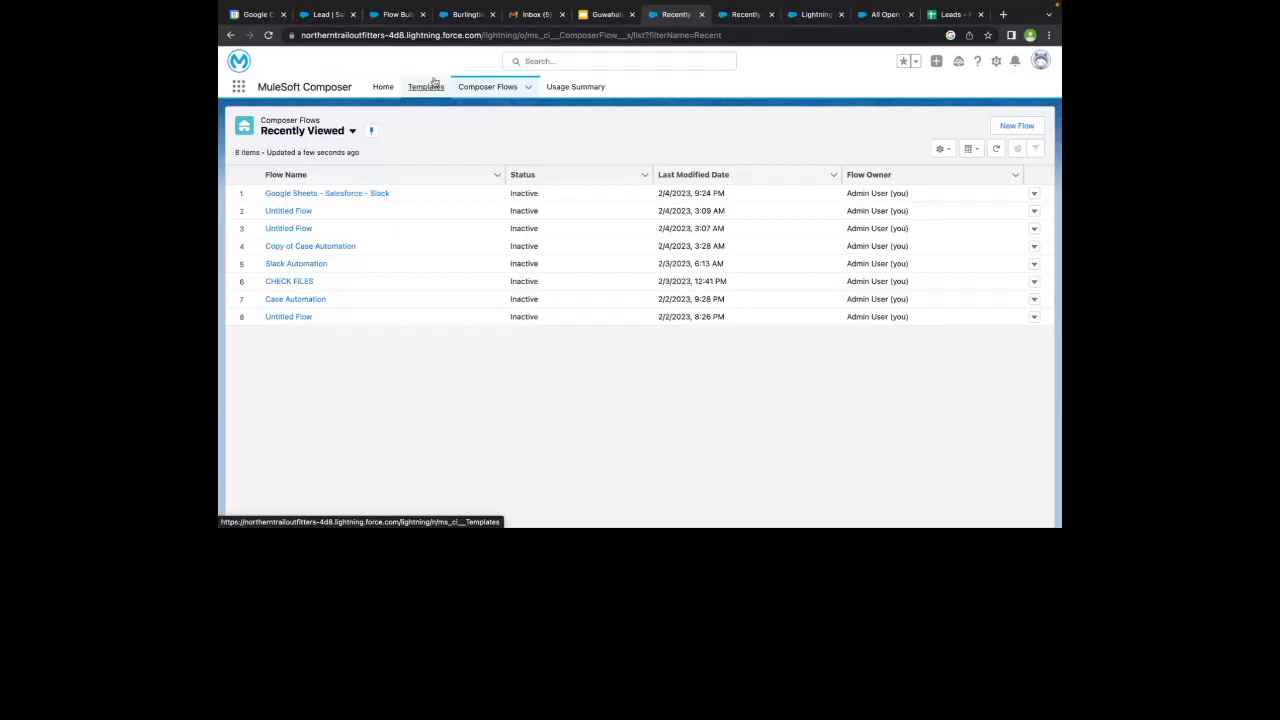
click(426, 86)
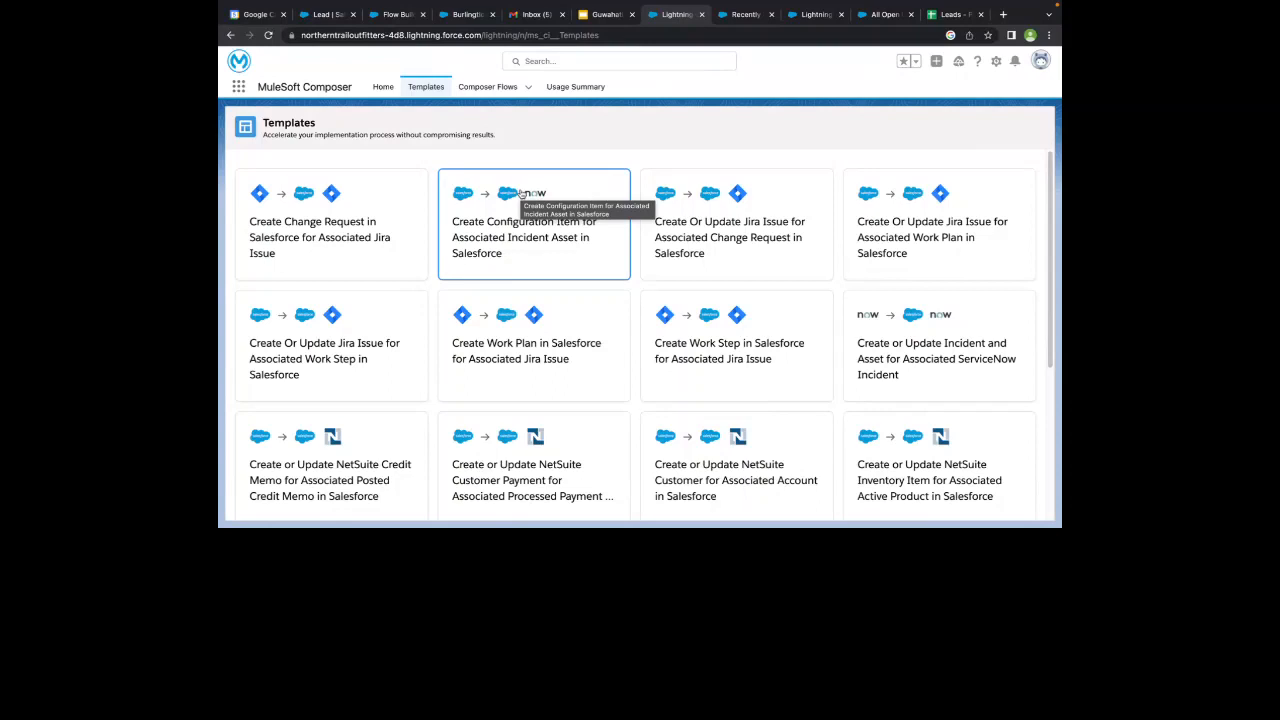
- Create a new flow from Composer Flows and review the systems offered for a System Event trigger
click(498, 90)
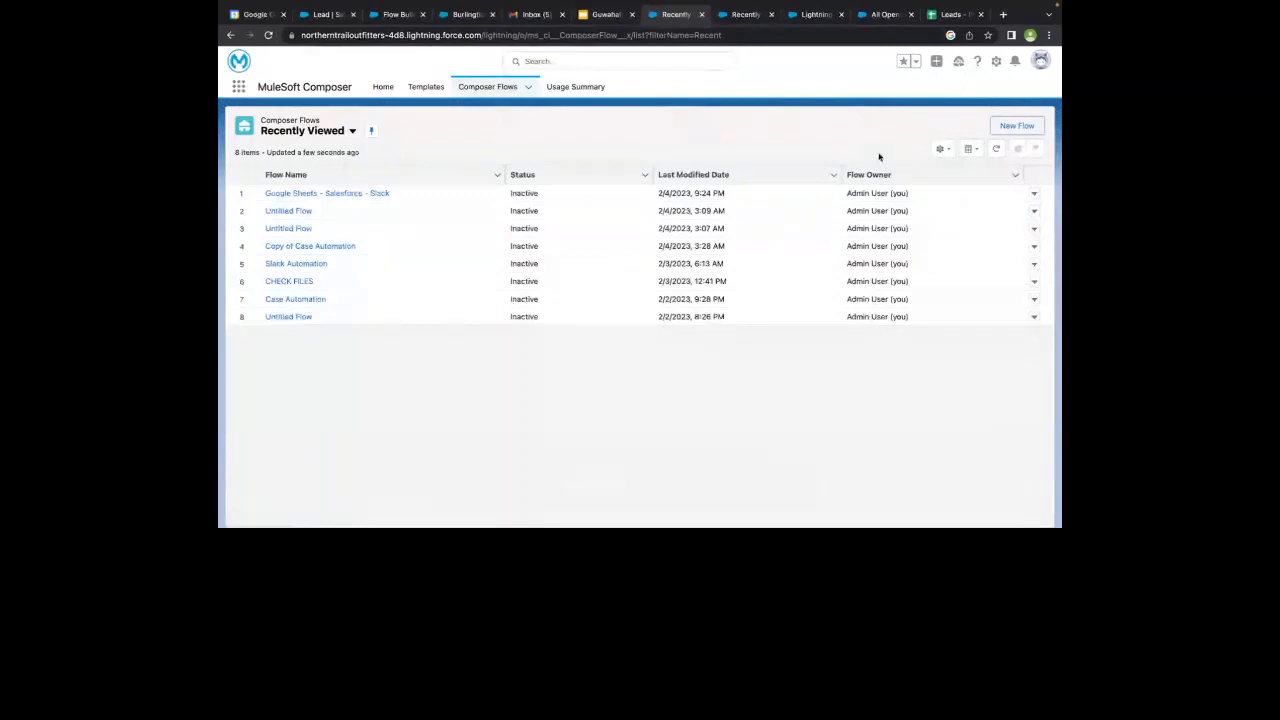
click(1012, 127)
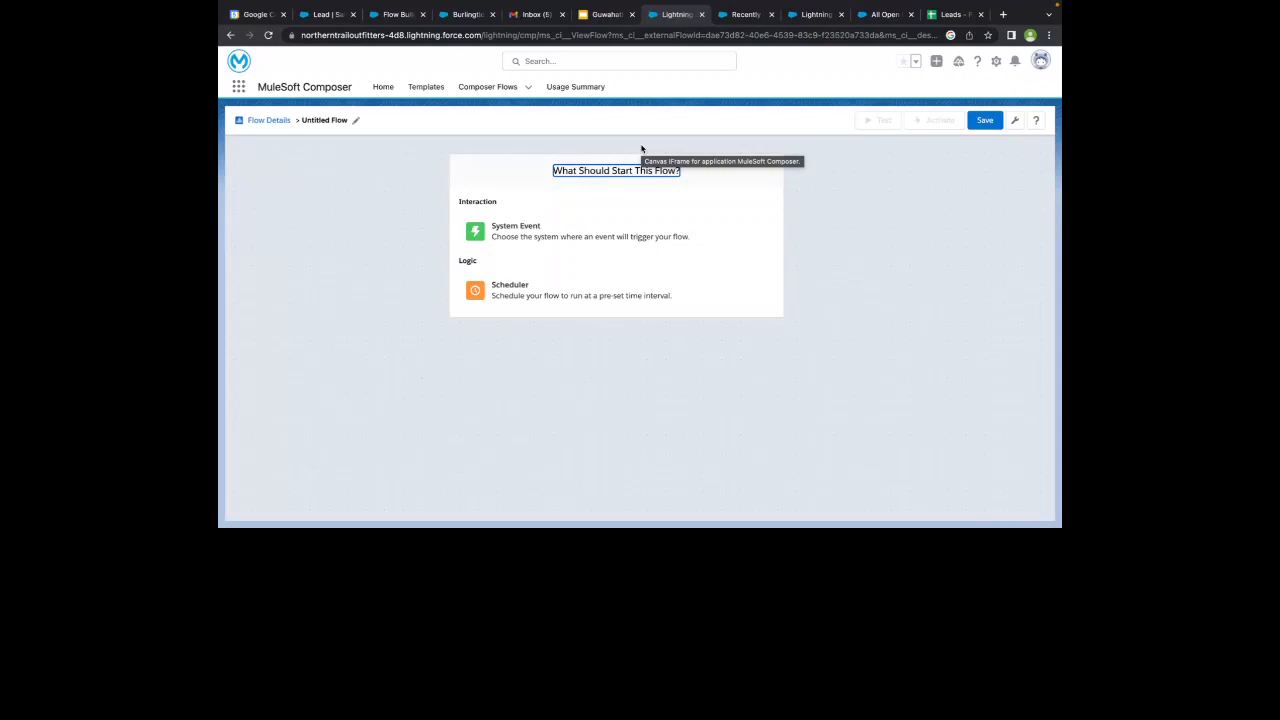
click(538, 234)
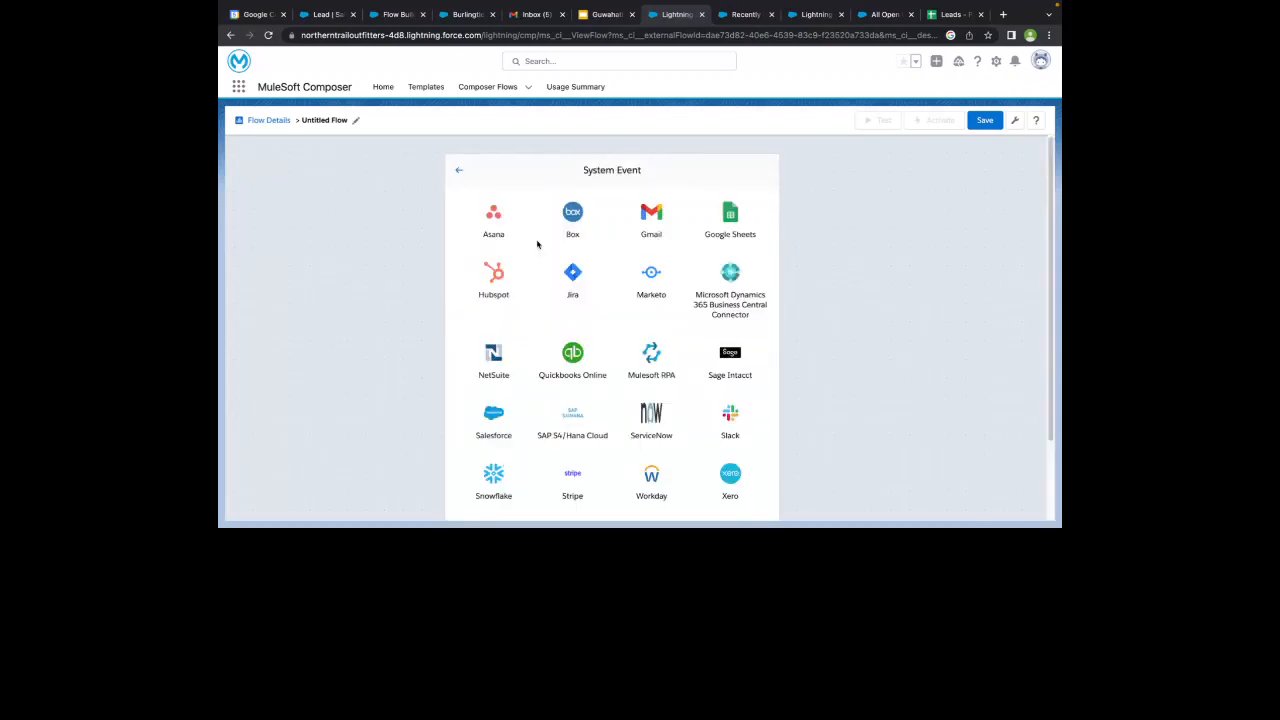
scroll(537, 244, down, 1)
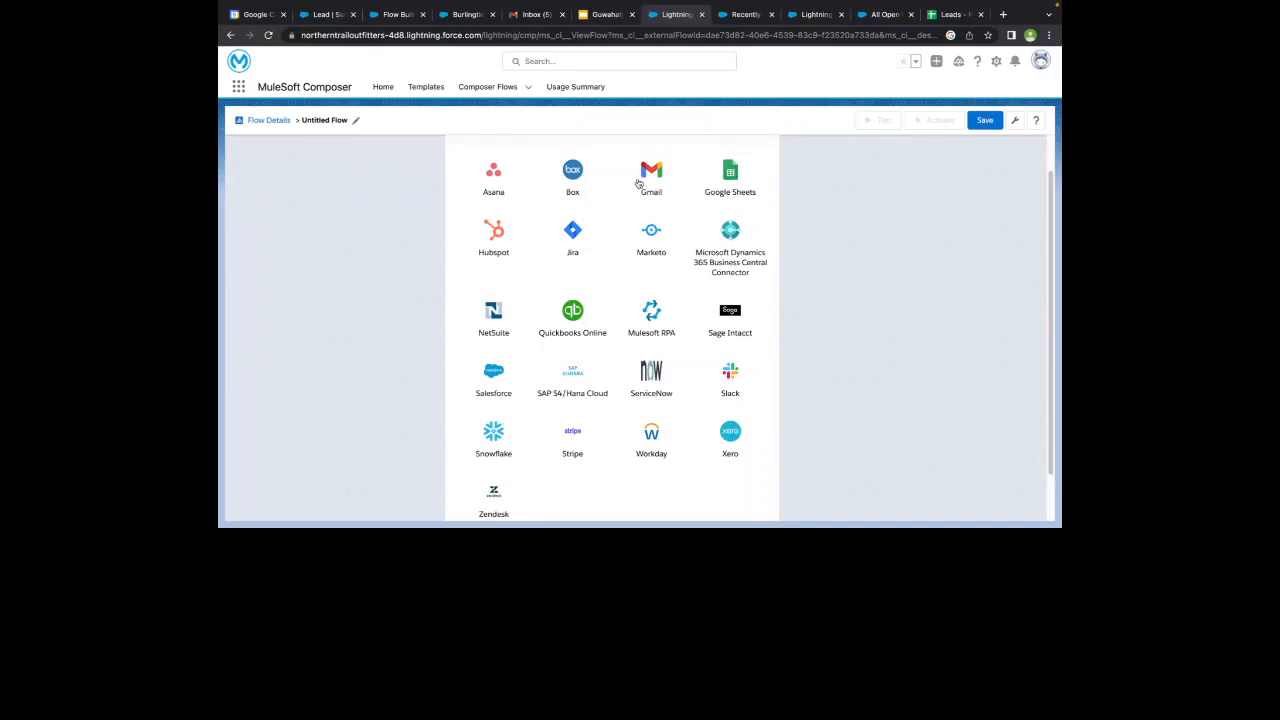
scroll(520, 378, up, 1)
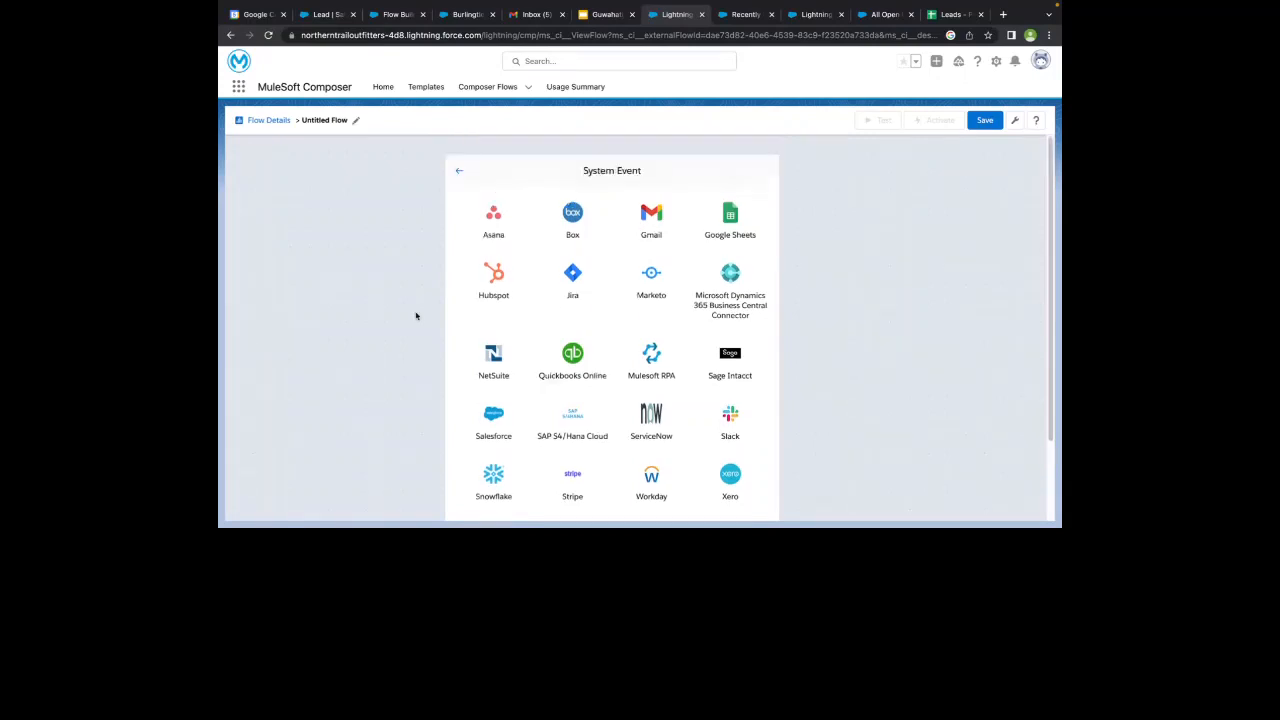
click(459, 172)
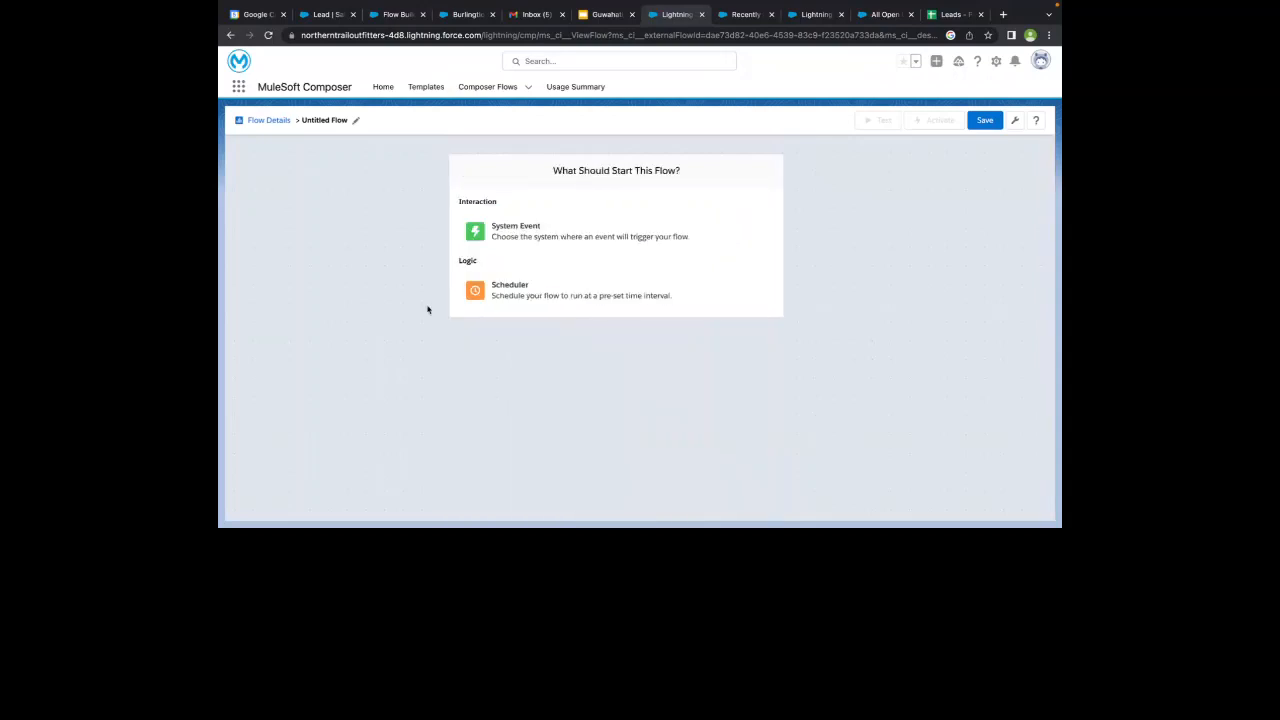
- Start the untitled flow with a Scheduler trigger and examine its available run intervals
click(506, 284)
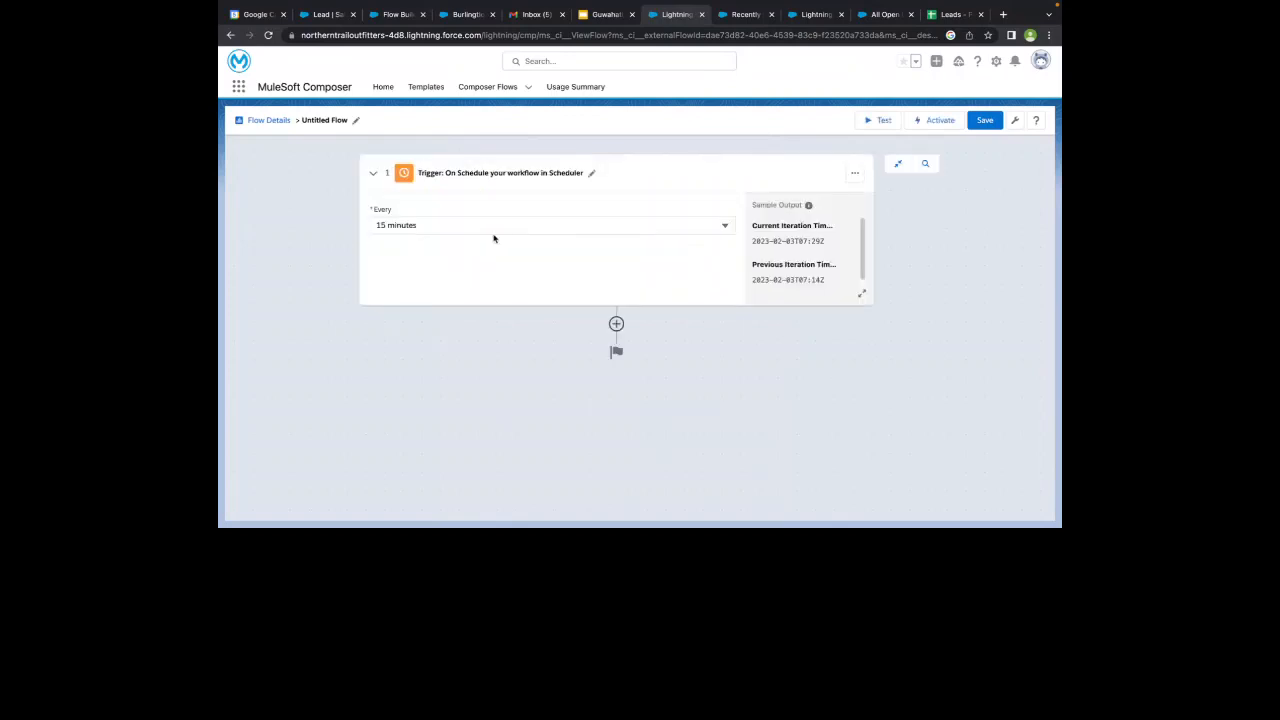
click(493, 228)
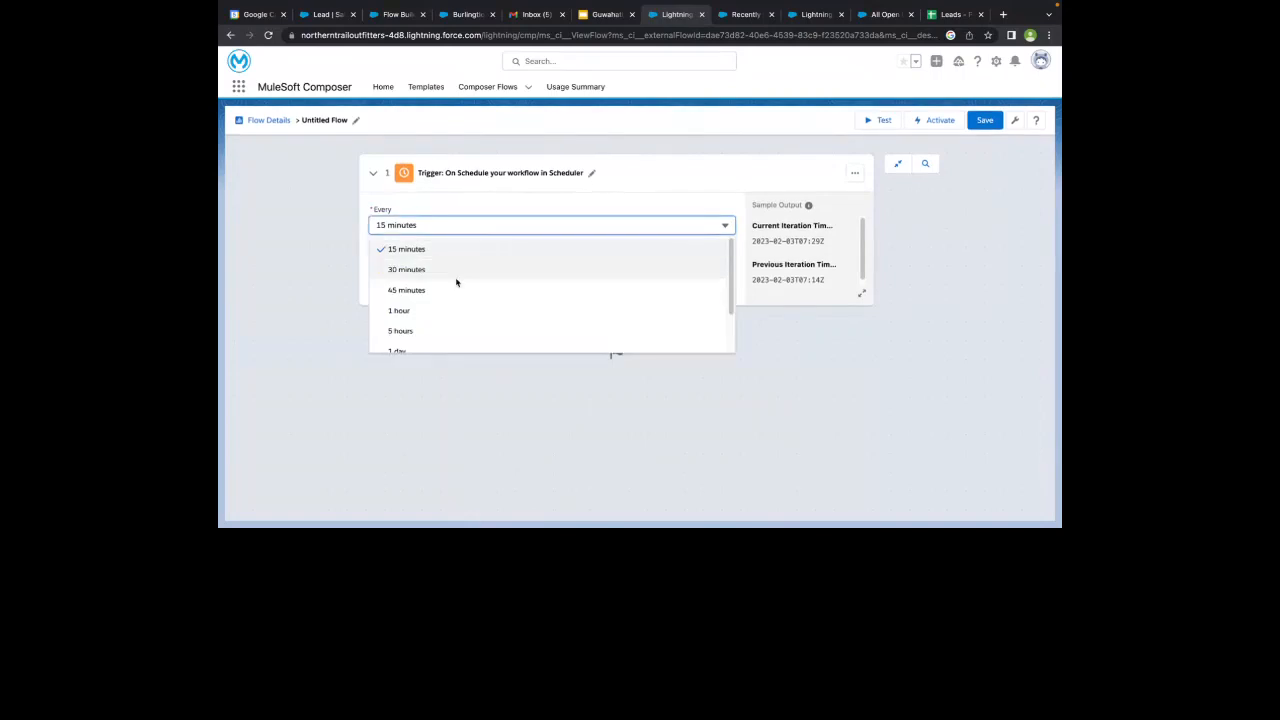
click(300, 254)
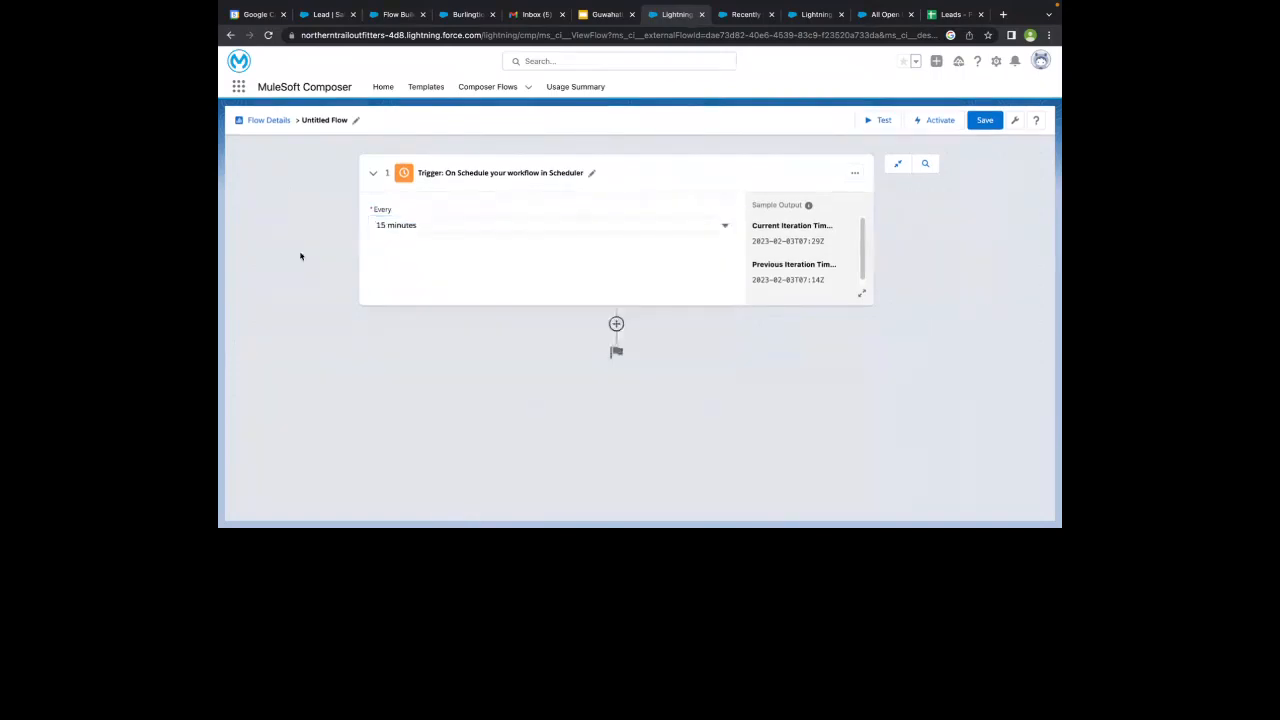
click(422, 224)
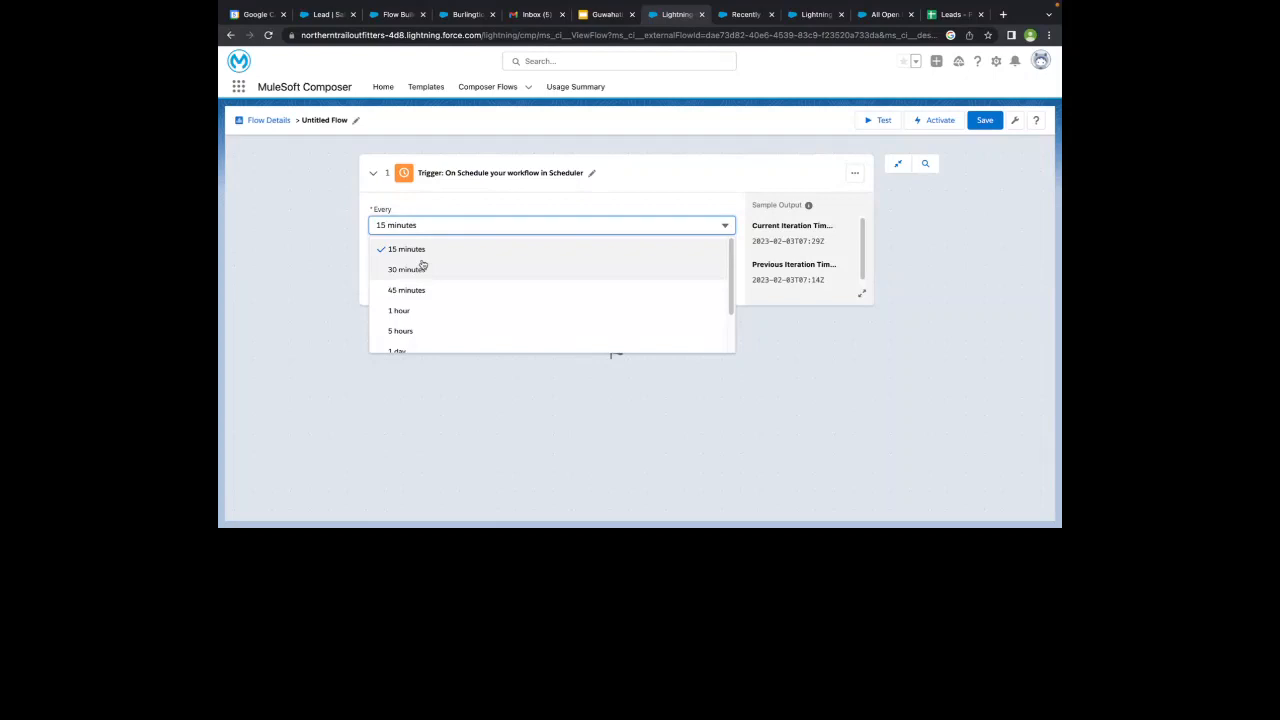
scroll(430, 285, down, 2)
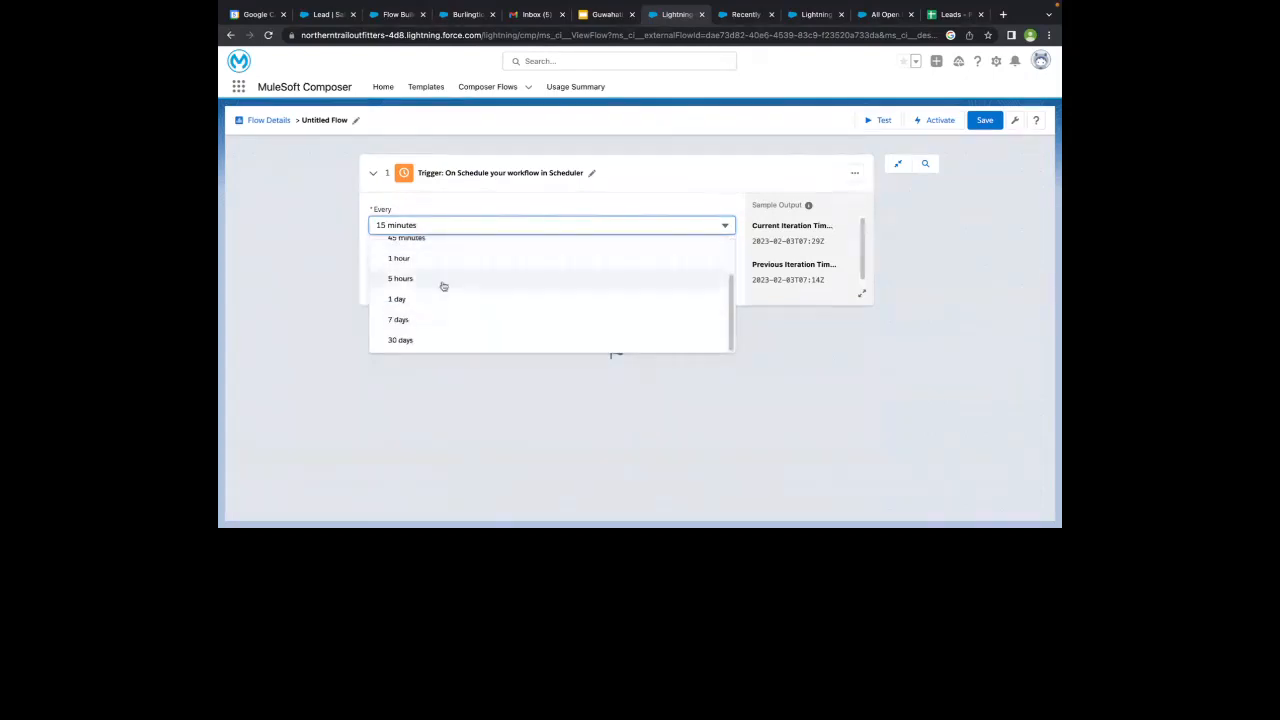
scroll(443, 287, up, 2)
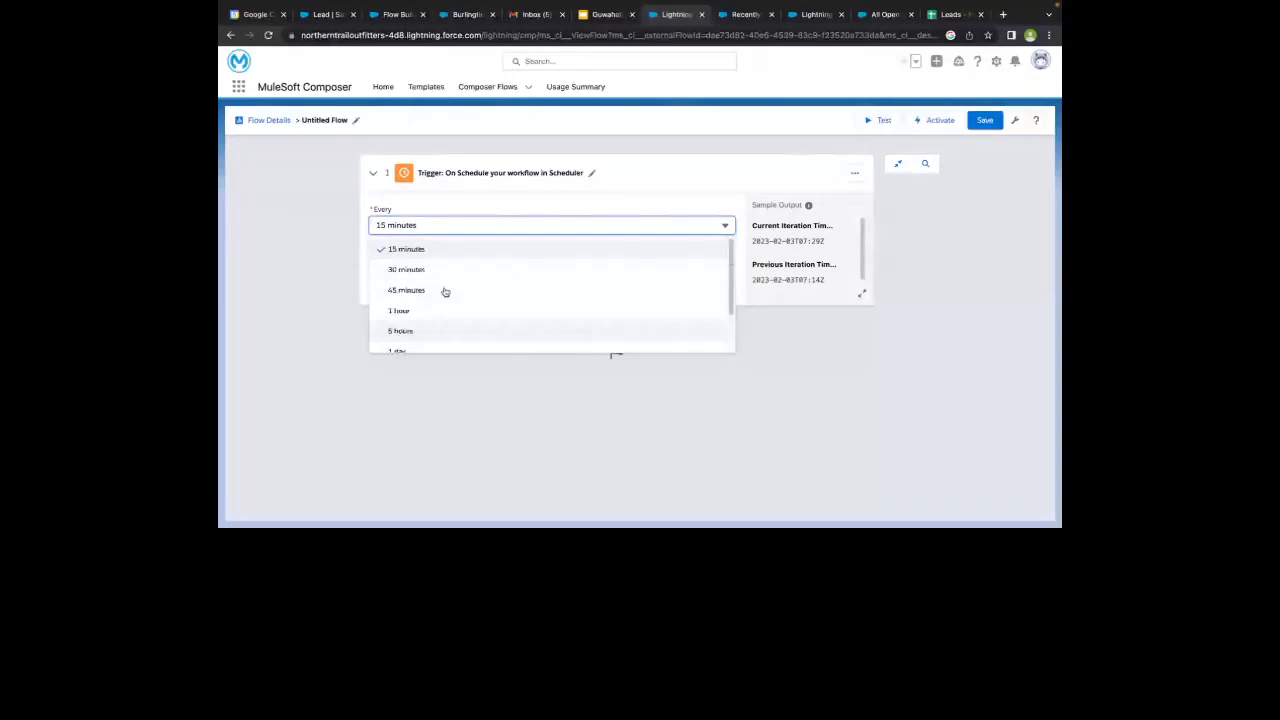
click(310, 275)
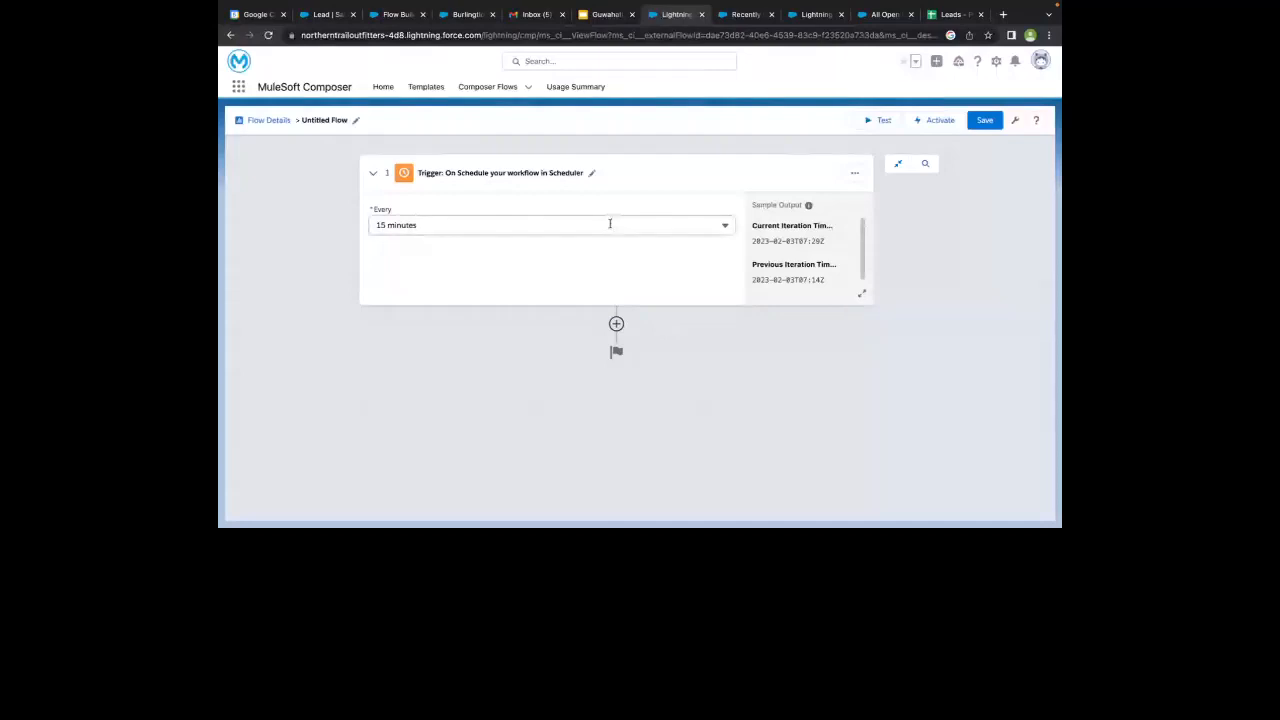
- Examine the longer run intervals offered for the Scheduler trigger, from hours up to 30 days
click(609, 225)
scroll(543, 351, down, 2)
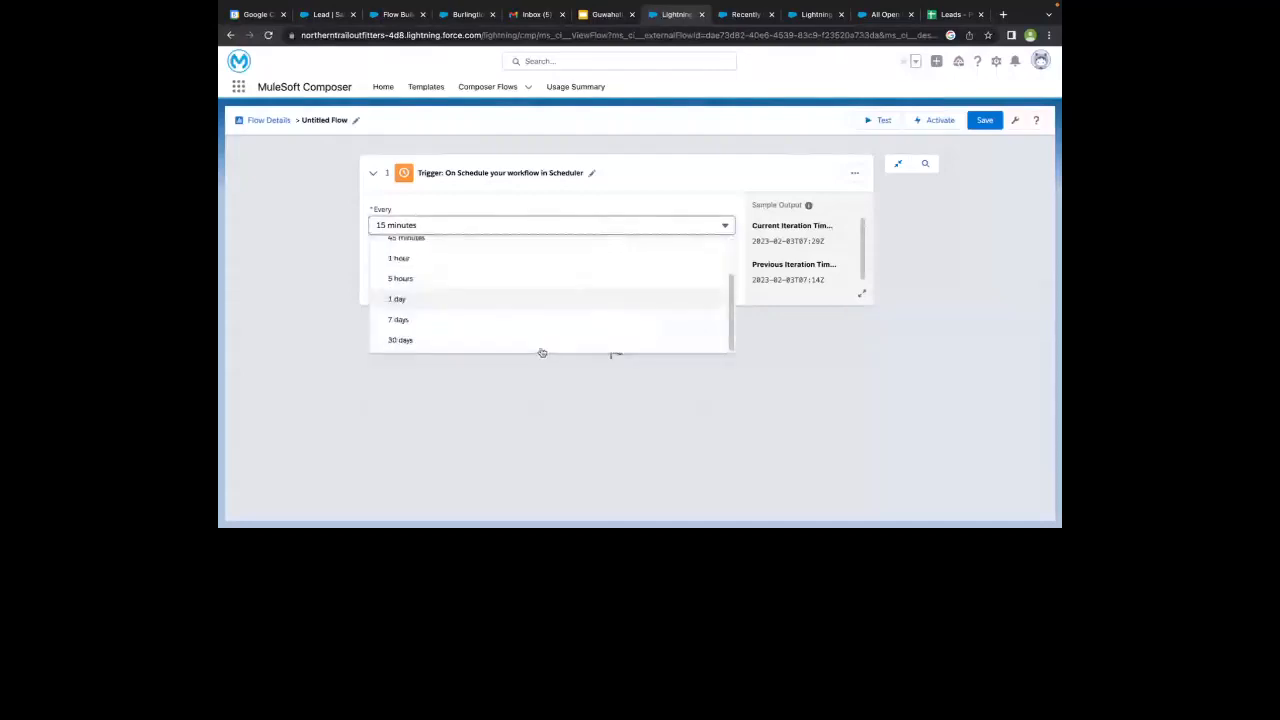
click(399, 341)
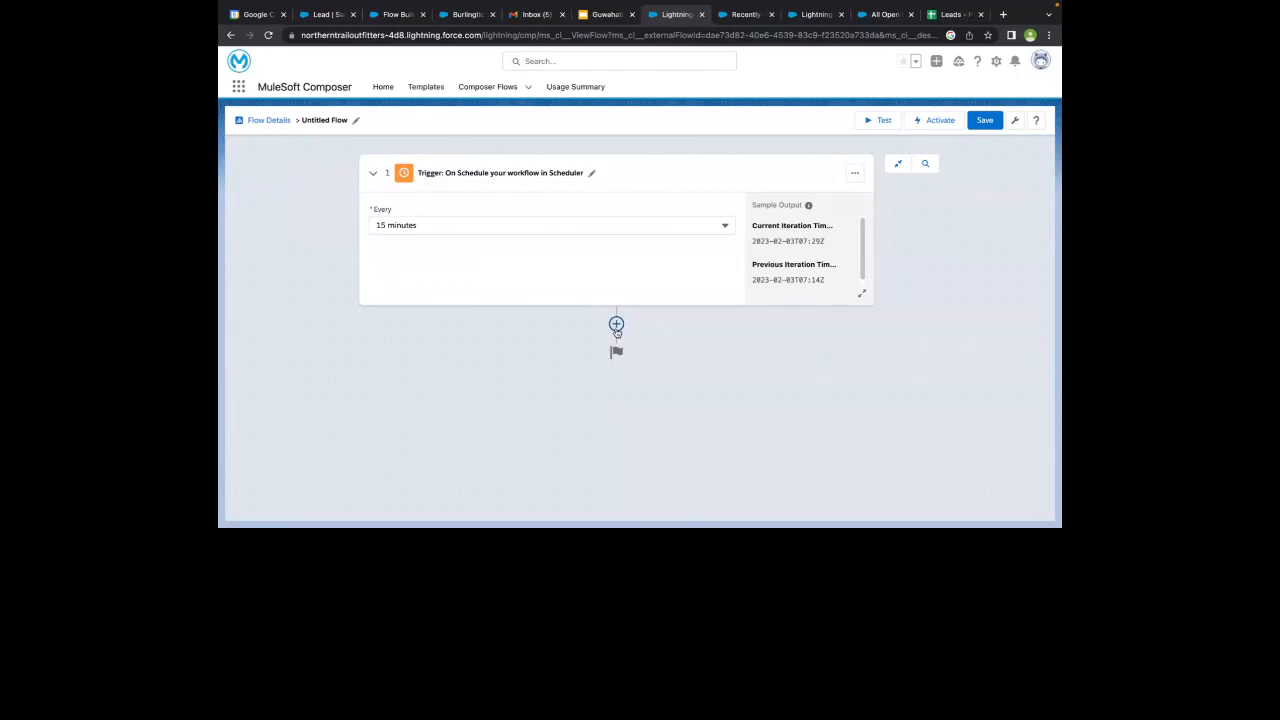
- Start a System Action as the step following the Scheduler trigger and review the systems offered for it
click(616, 325)
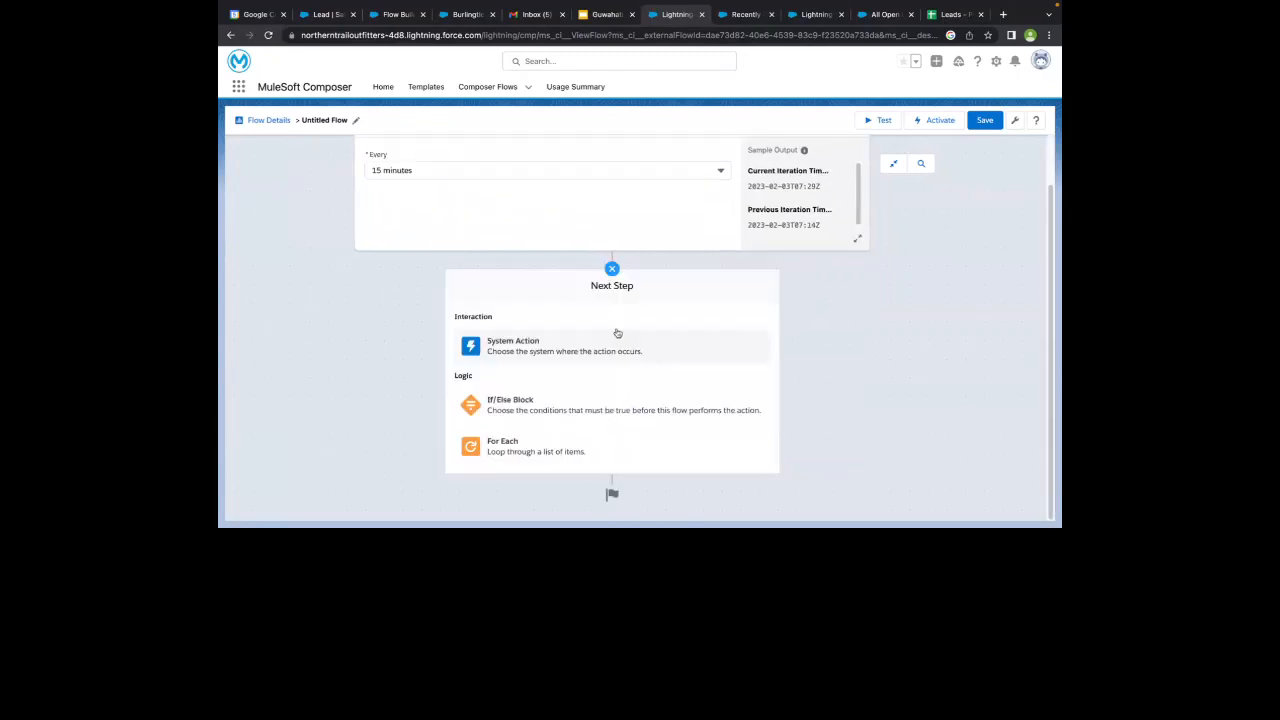
click(617, 340)
scroll(617, 332, down, 5)
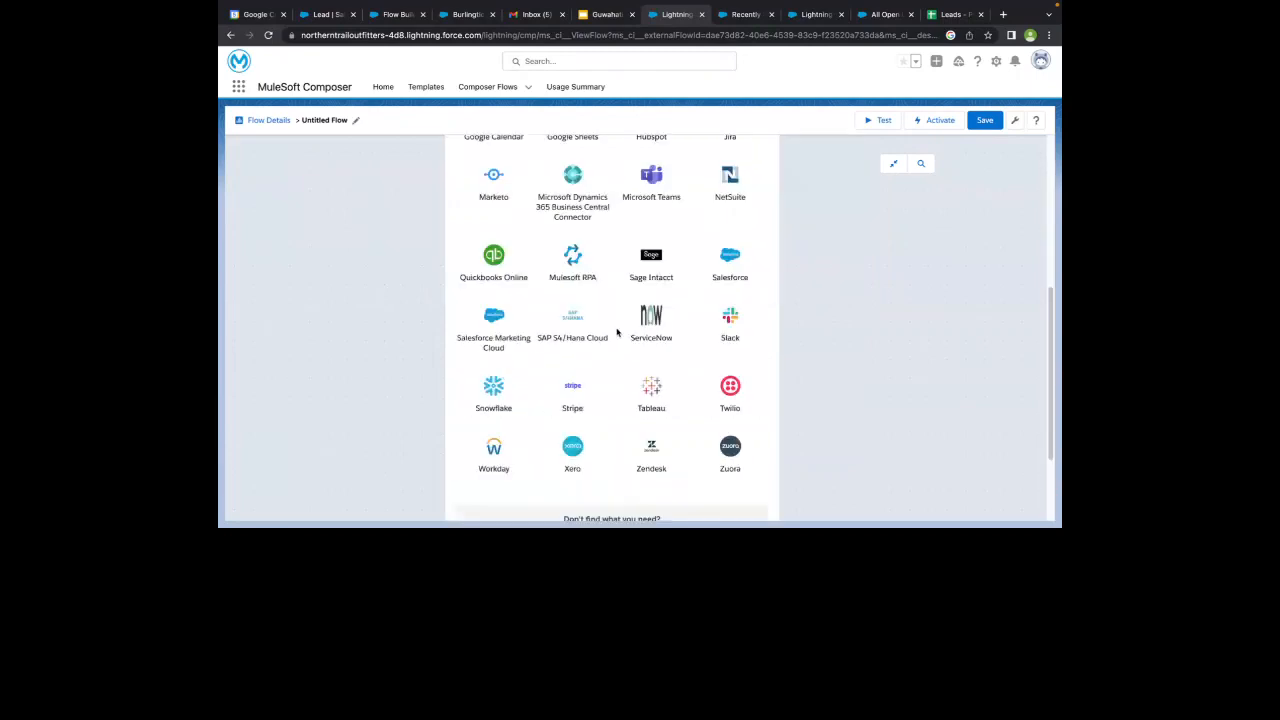
scroll(617, 333, up, 1)
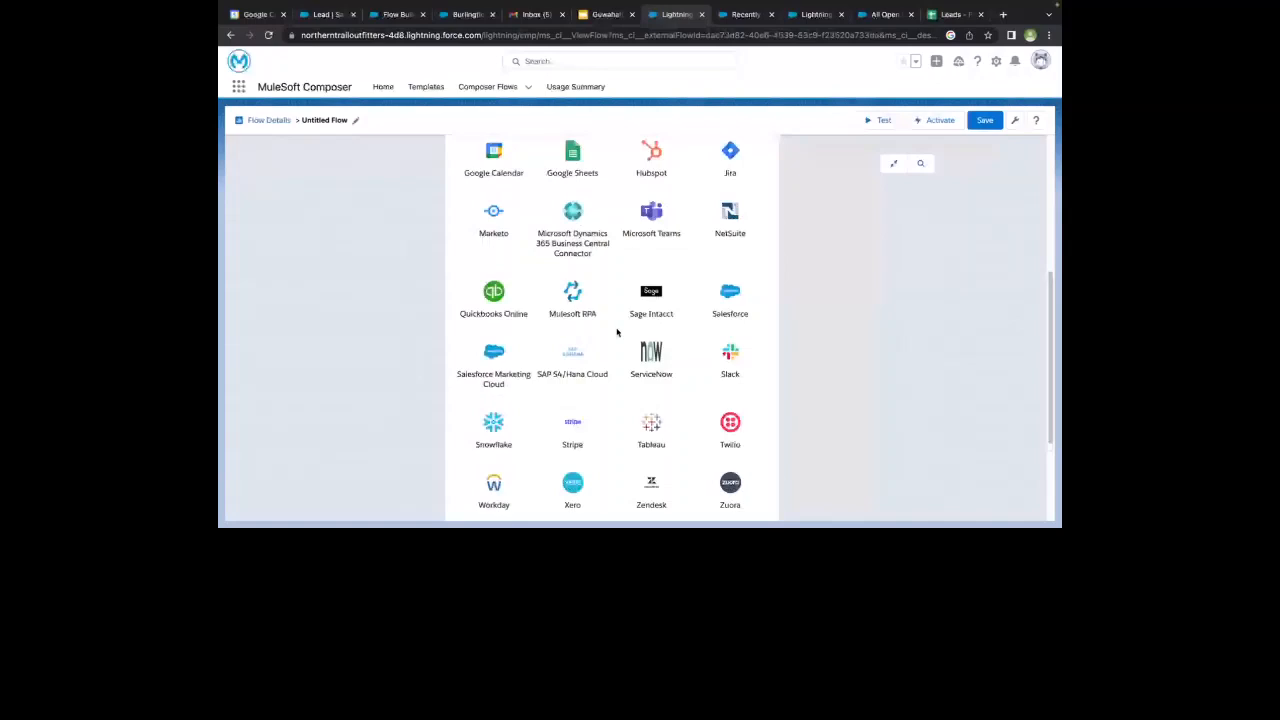
scroll(617, 332, up, 1)
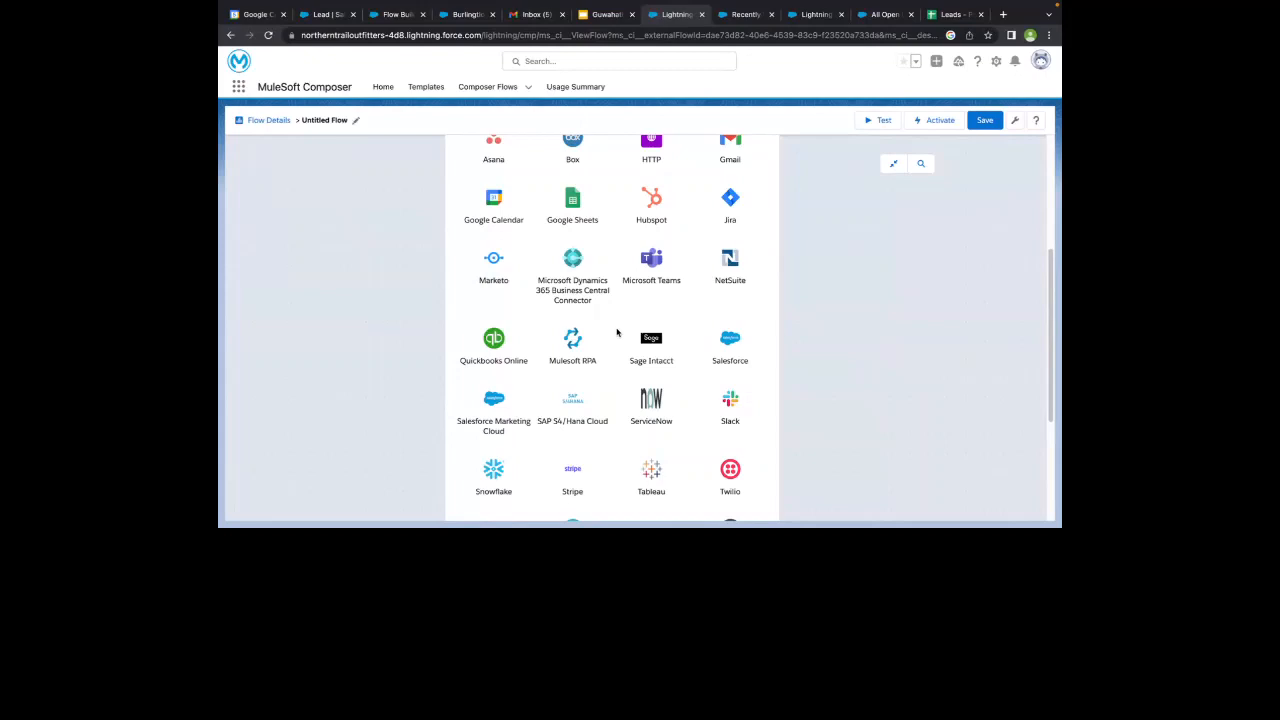
scroll(617, 332, up, 4)
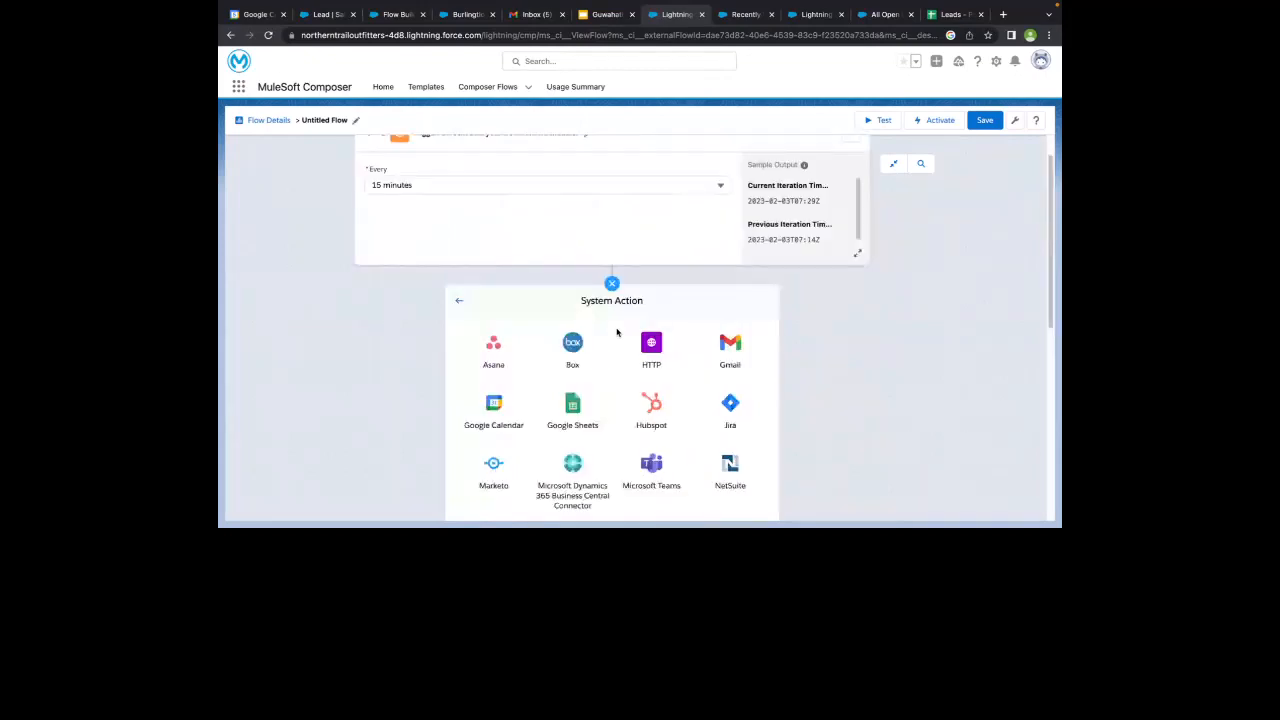
scroll(617, 332, down, 4)
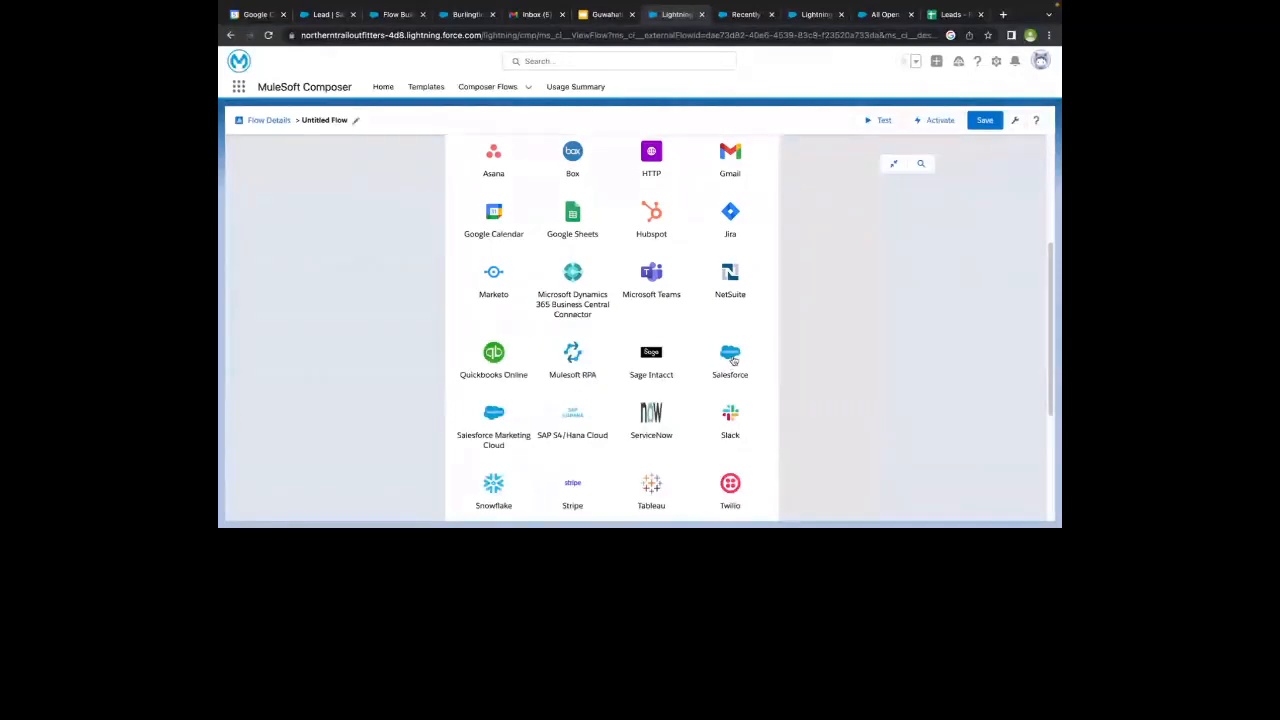
- Choose Salesforce for the action and set up a new Salesforce connection with the display name DEMO MULE
click(731, 356)
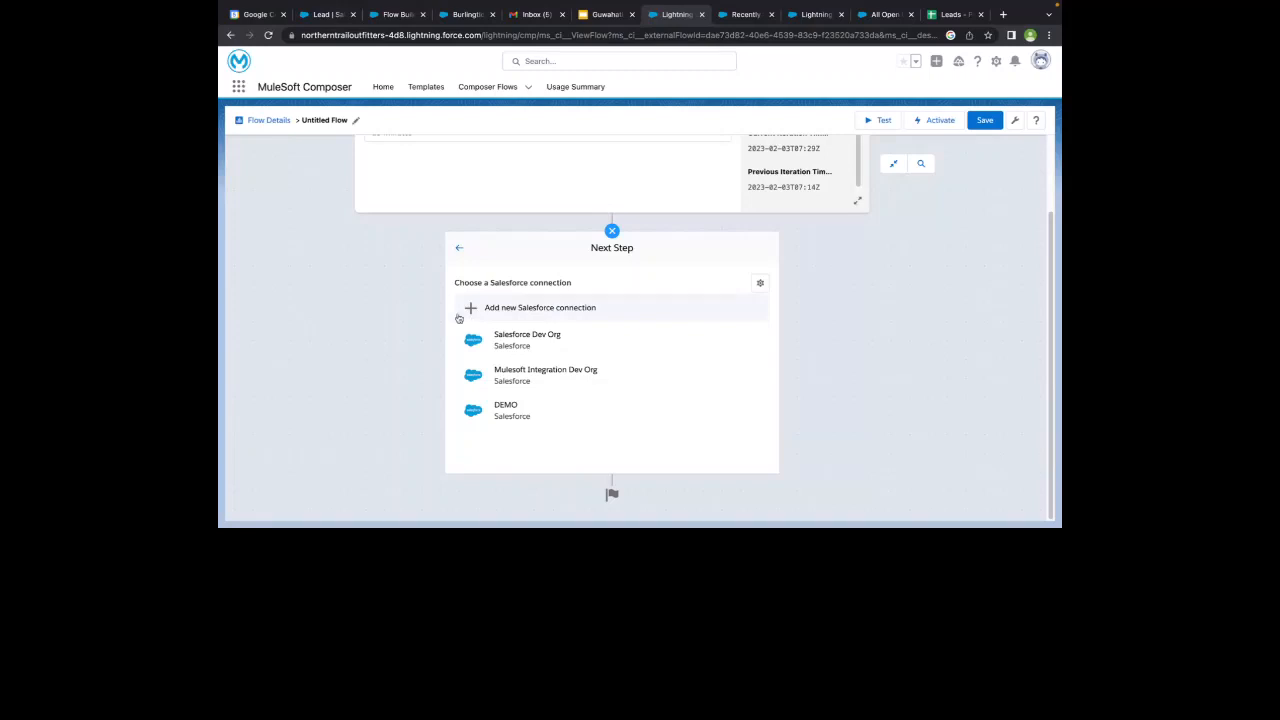
click(460, 316)
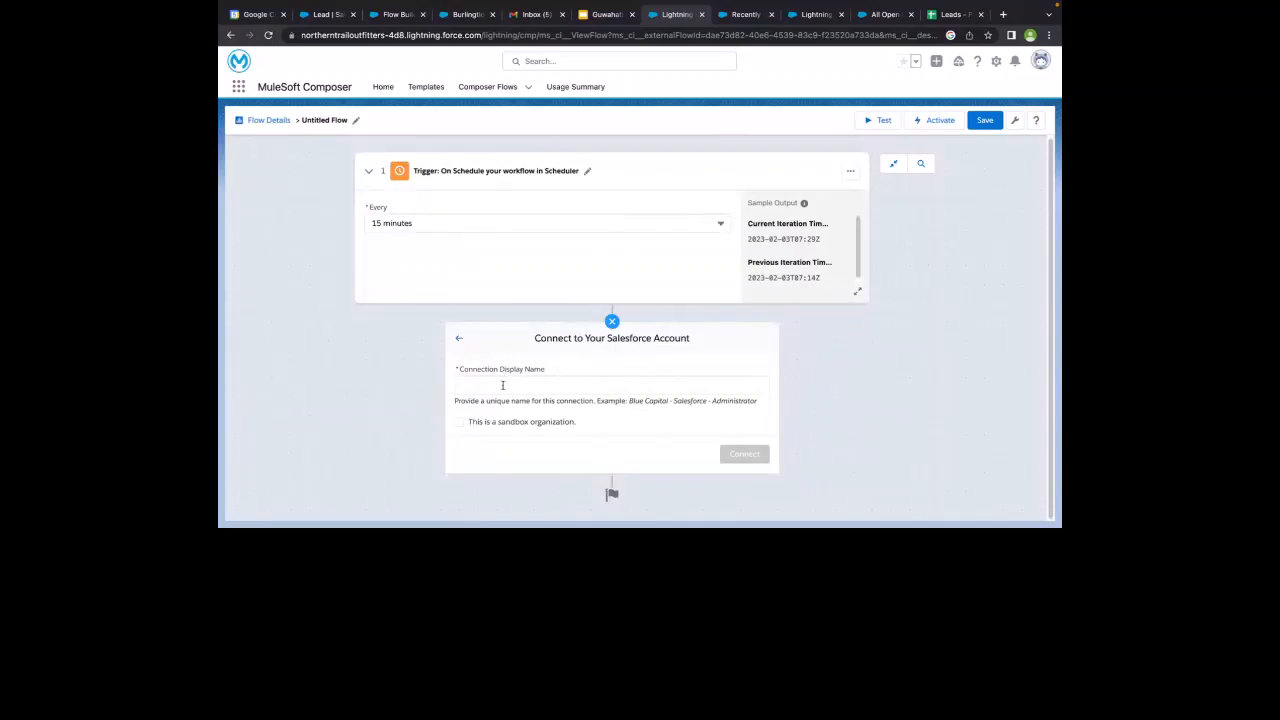
click(503, 385)
text(DEMO)
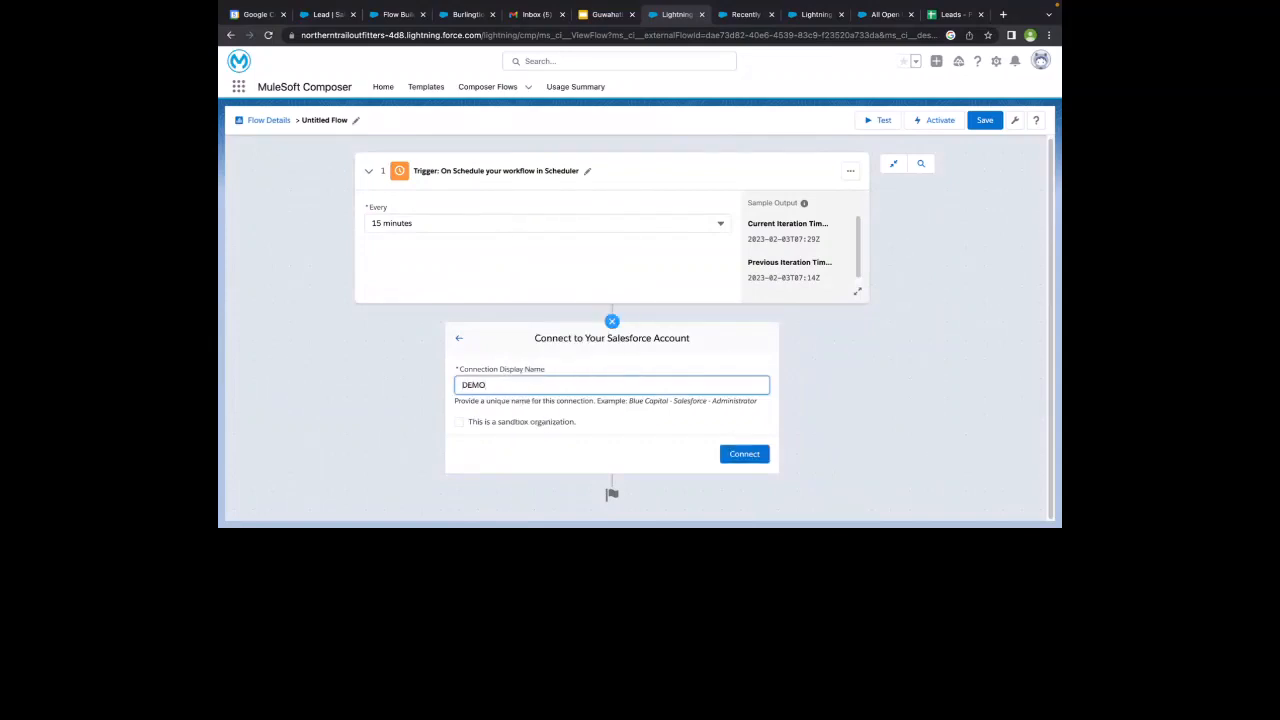
text( INDIA)
key(BackSpace)
key(BackSpace)
key(BackSpace)
key(BackSpace)
text(MULE)
click(528, 364)
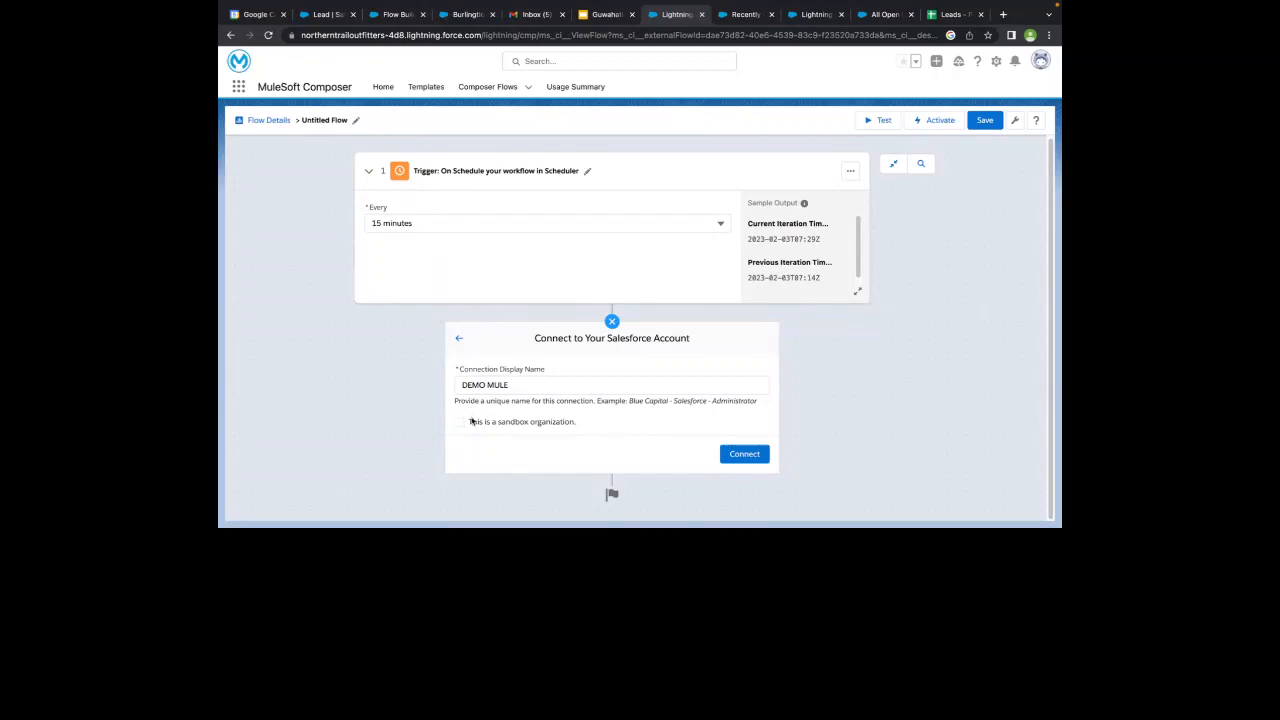
- Connect the new Salesforce connection using the first saved username and allow access for MuleSoft Platform
click(732, 457)
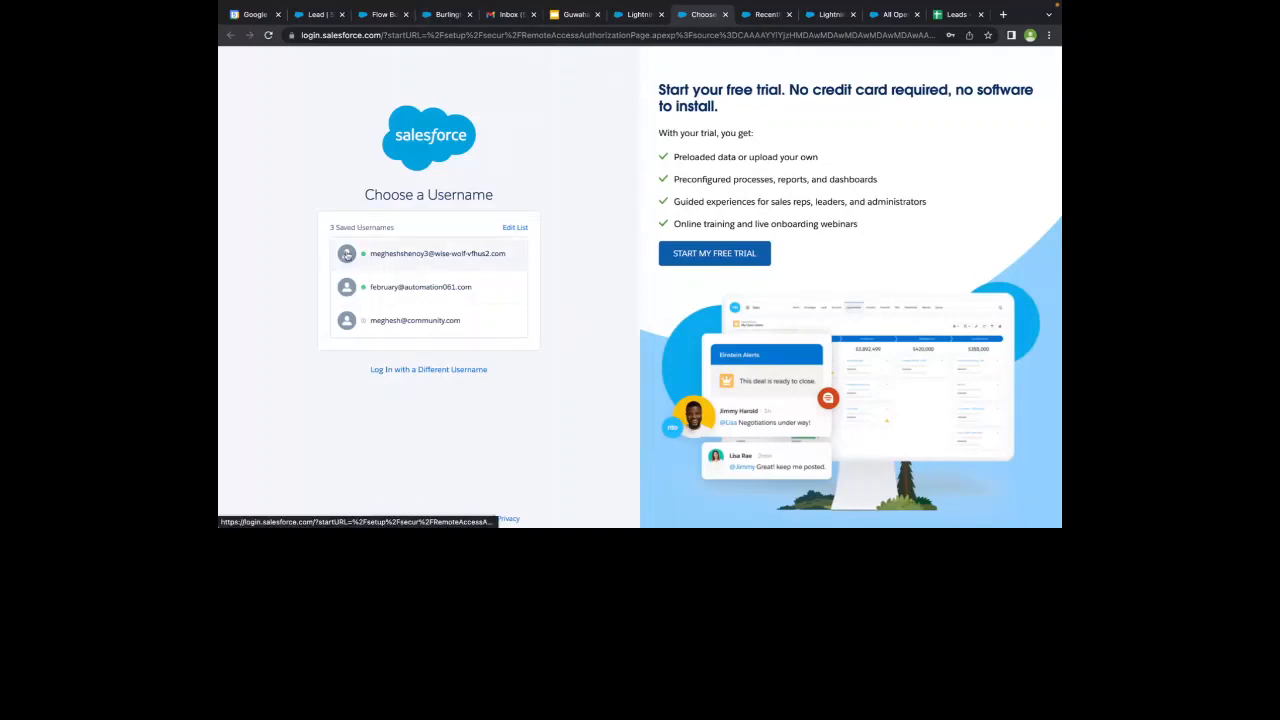
click(346, 254)
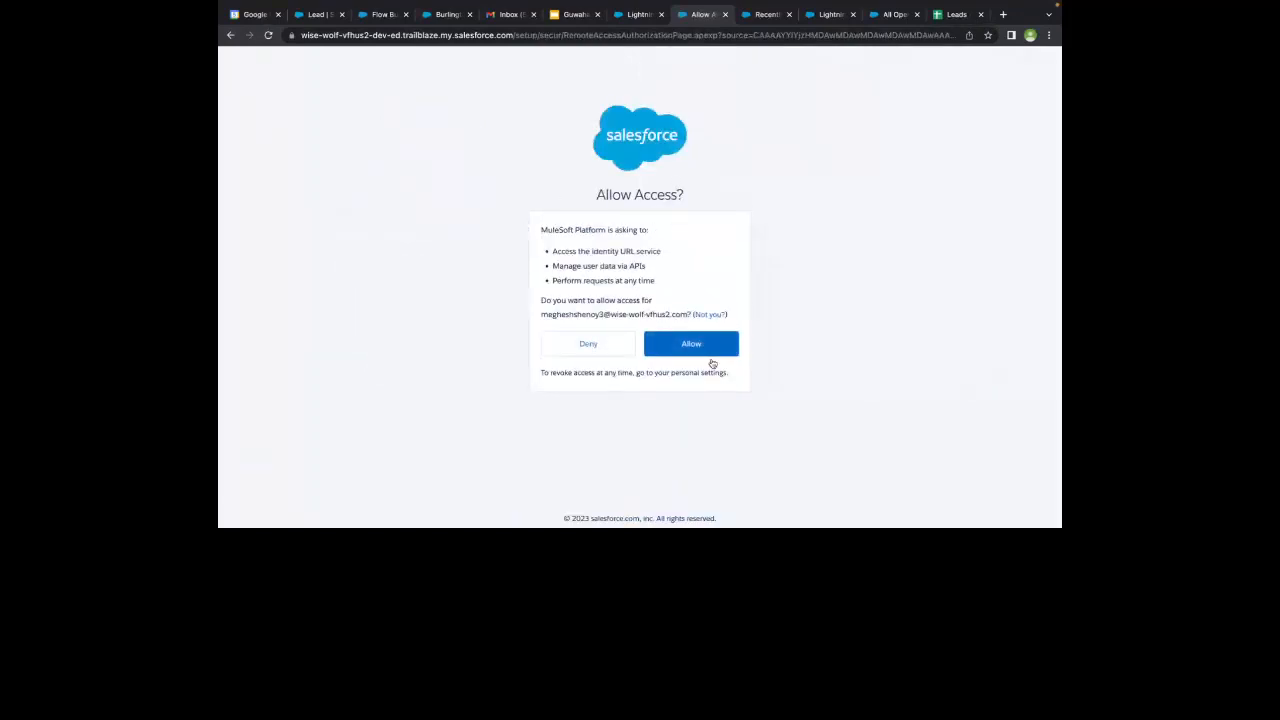
click(703, 352)
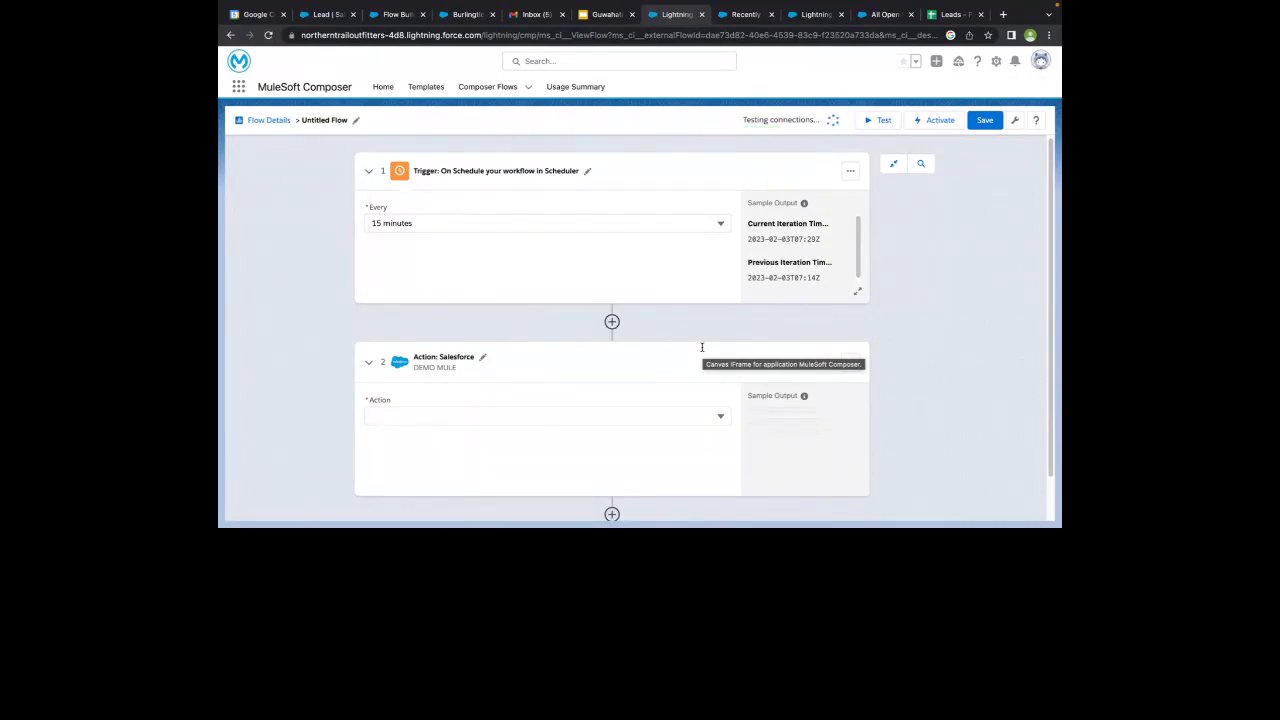
- Inspect the HTTP connection settings for a further System Action below the Salesforce action and return to the step type choices
scroll(702, 347, down, 1)
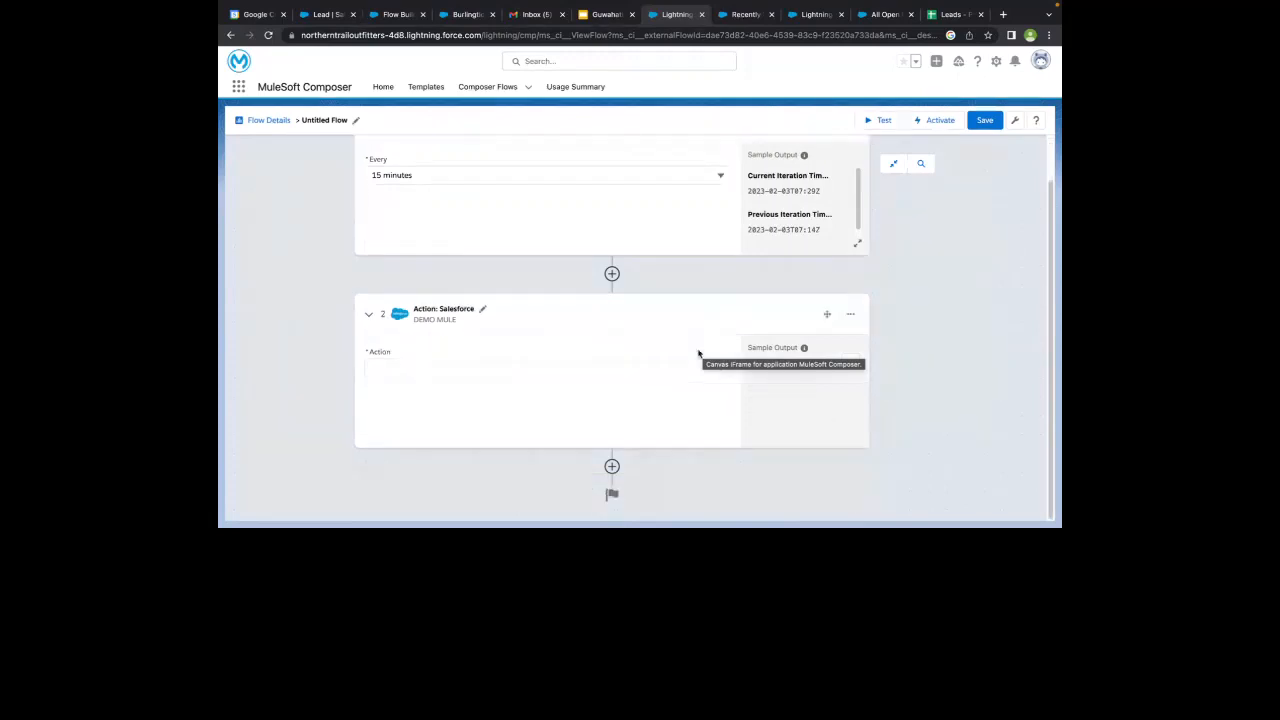
click(612, 467)
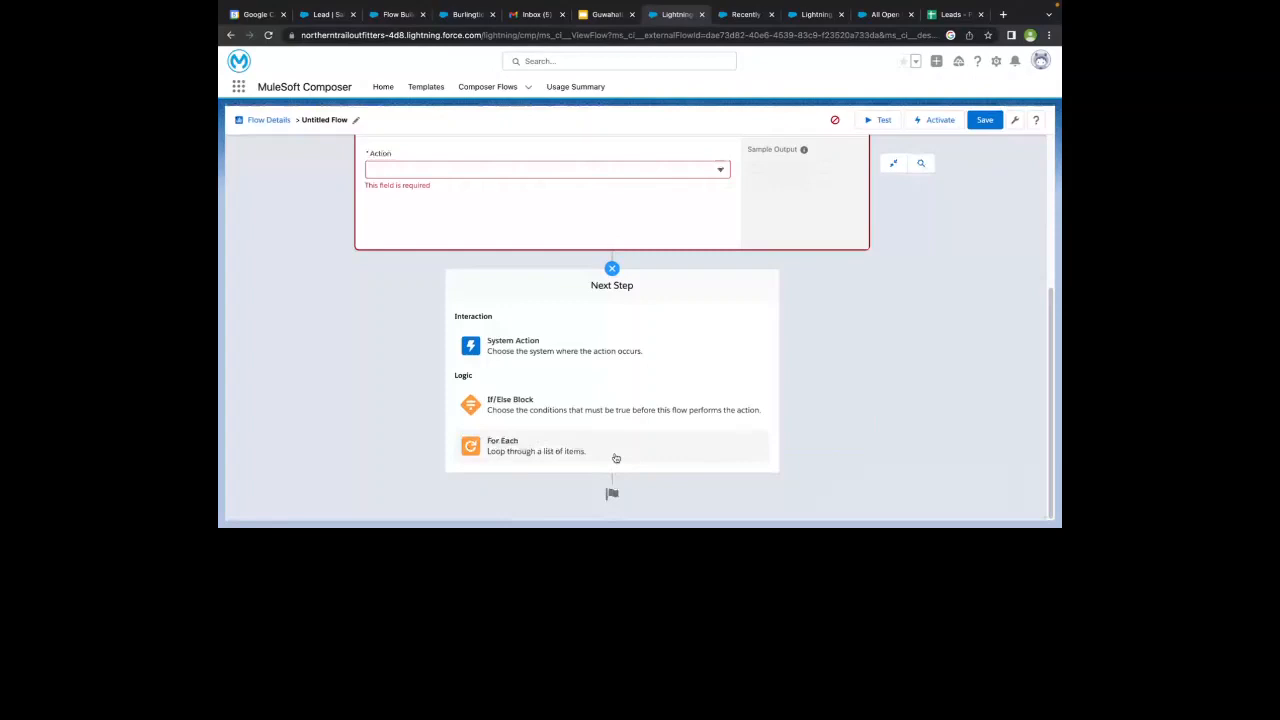
click(588, 345)
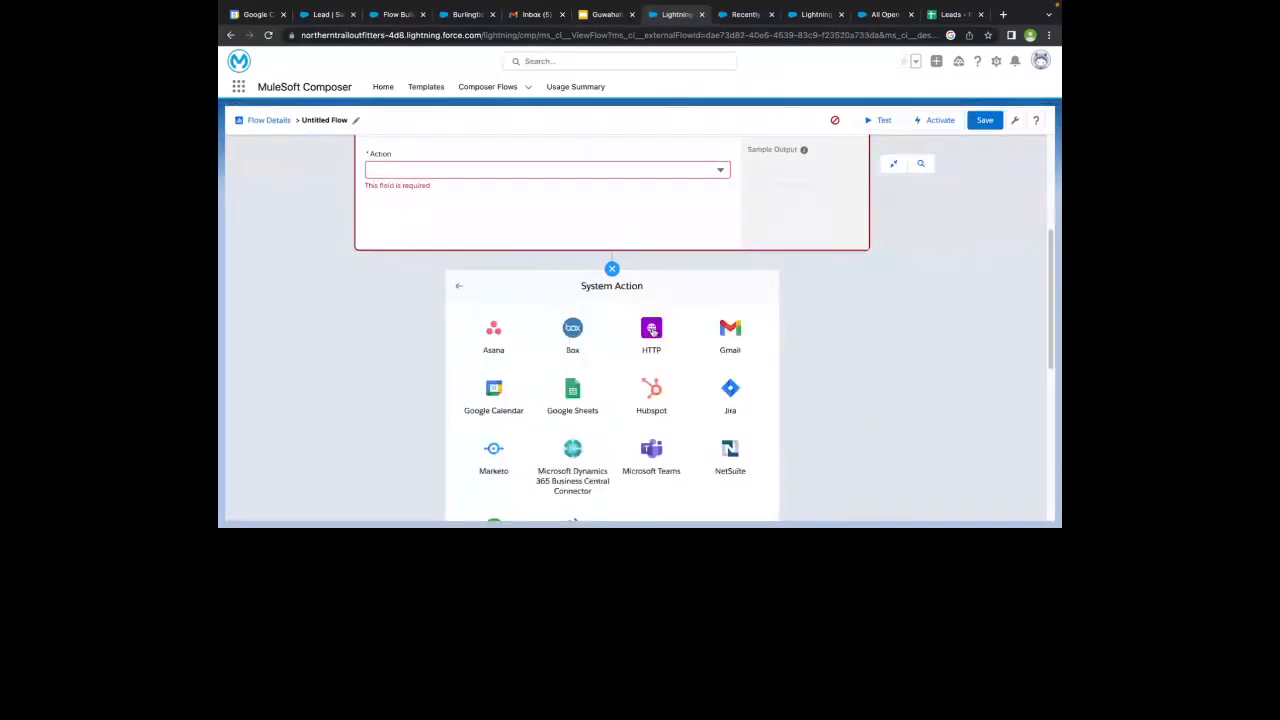
click(651, 330)
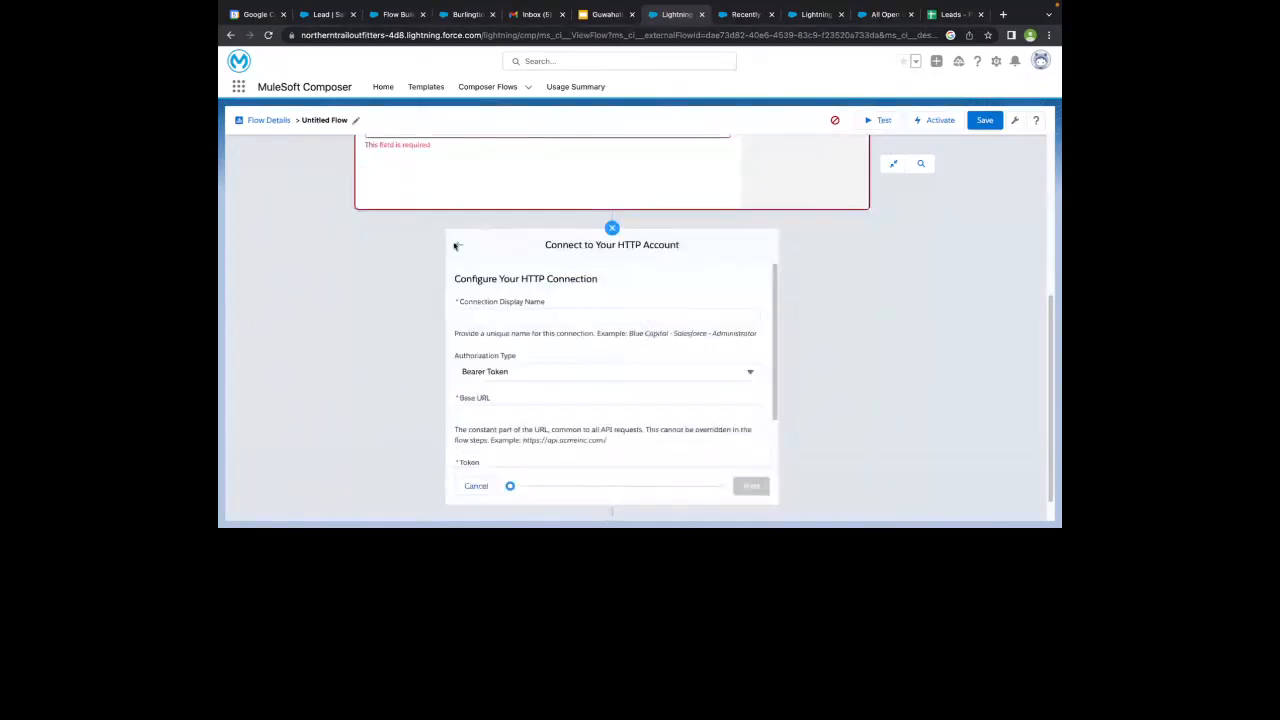
click(456, 245)
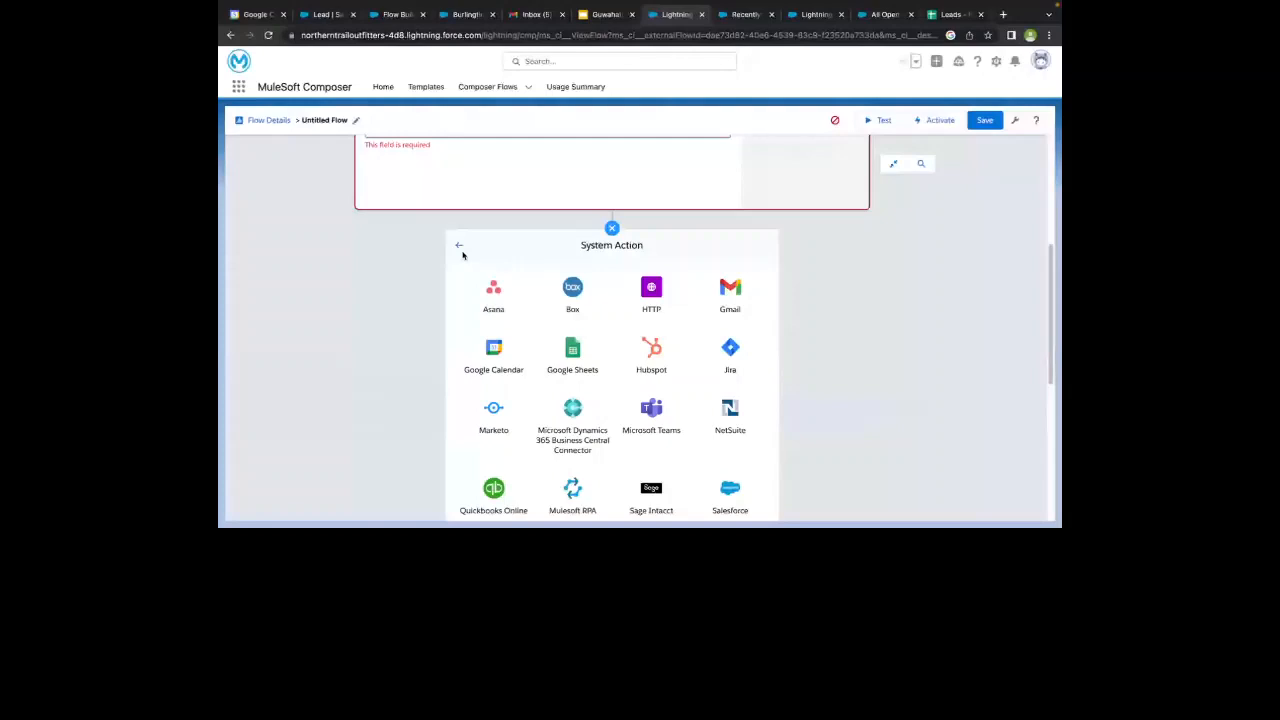
click(458, 246)
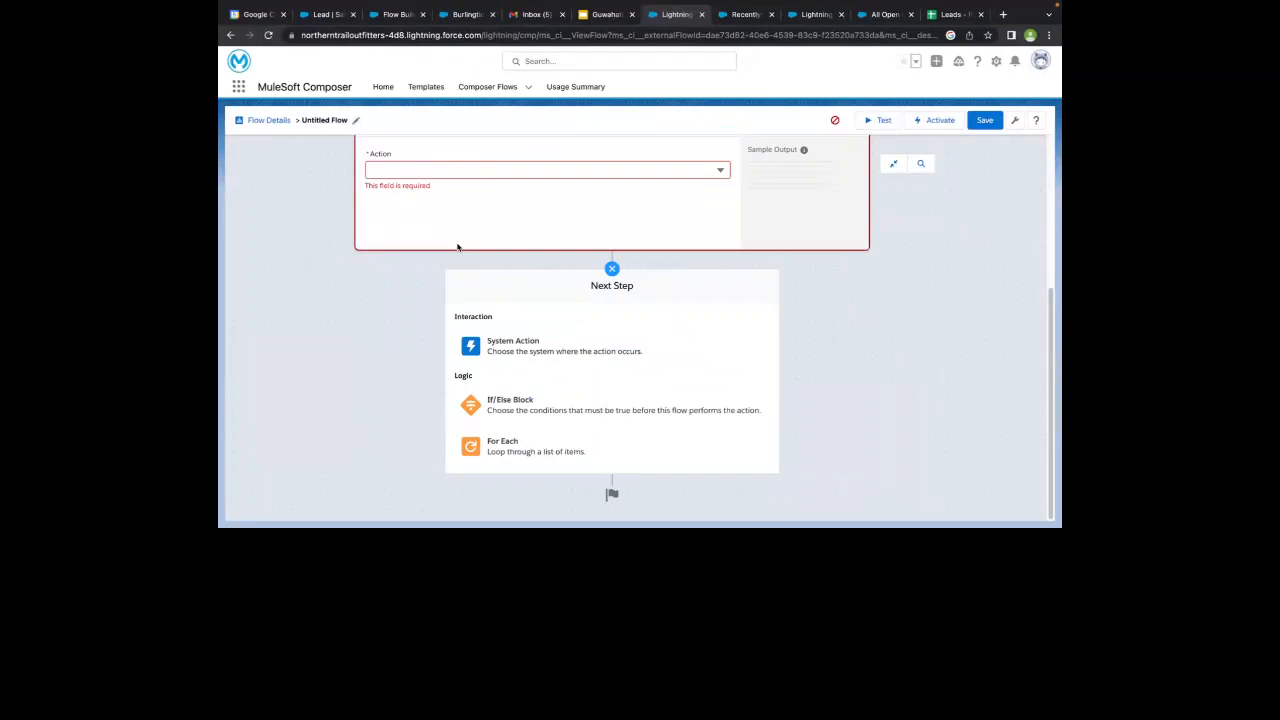
- Add a For Each loop below the Salesforce action, containing a Salesforce action that uses the DEMO MULE connection
click(533, 454)
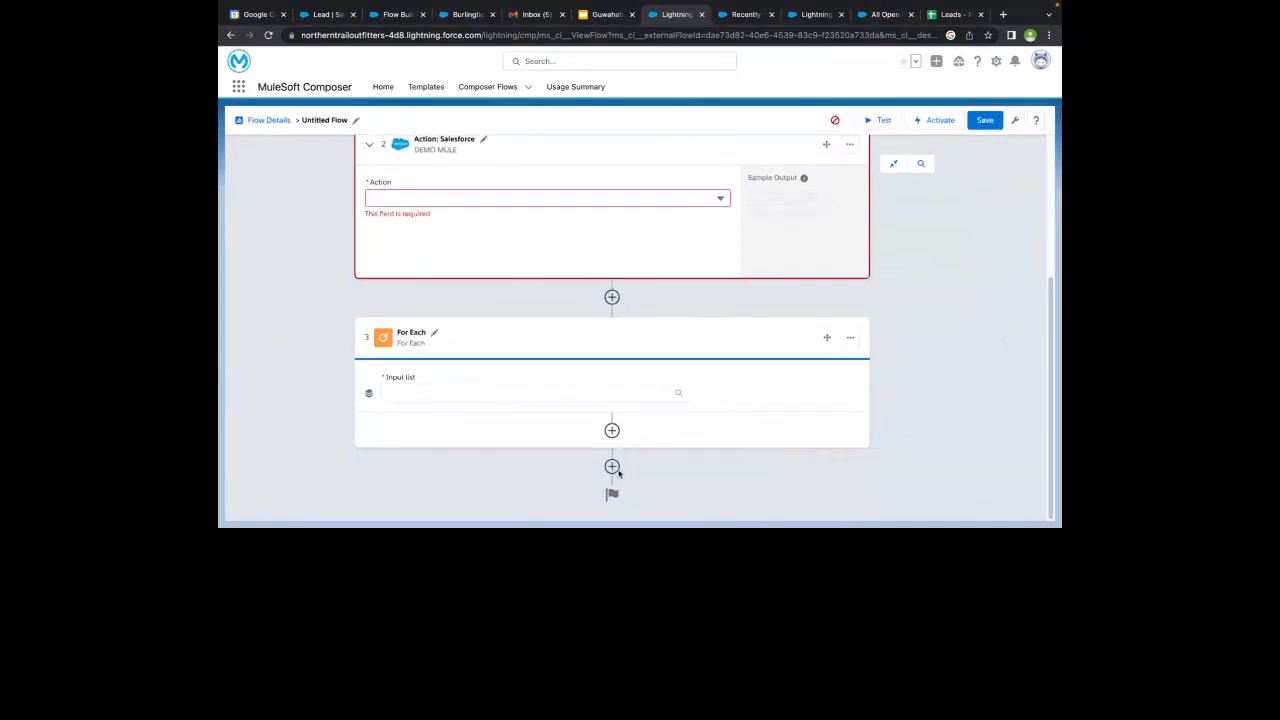
click(611, 430)
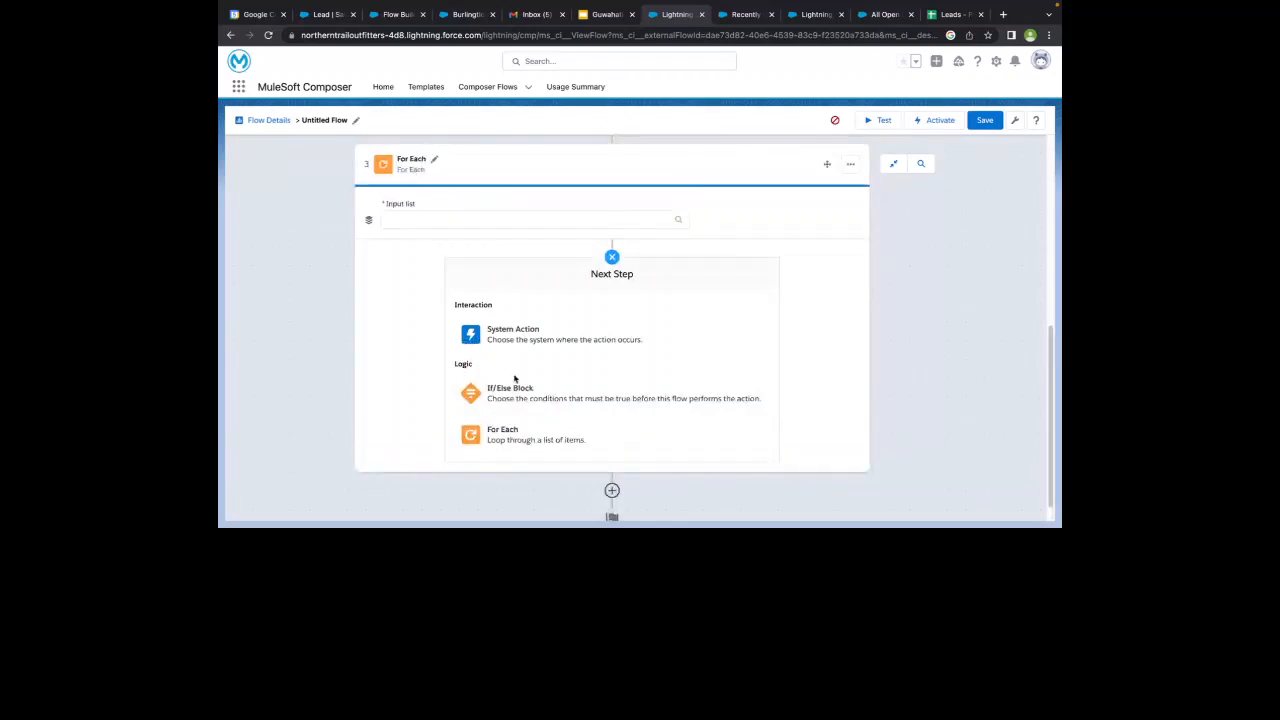
click(514, 340)
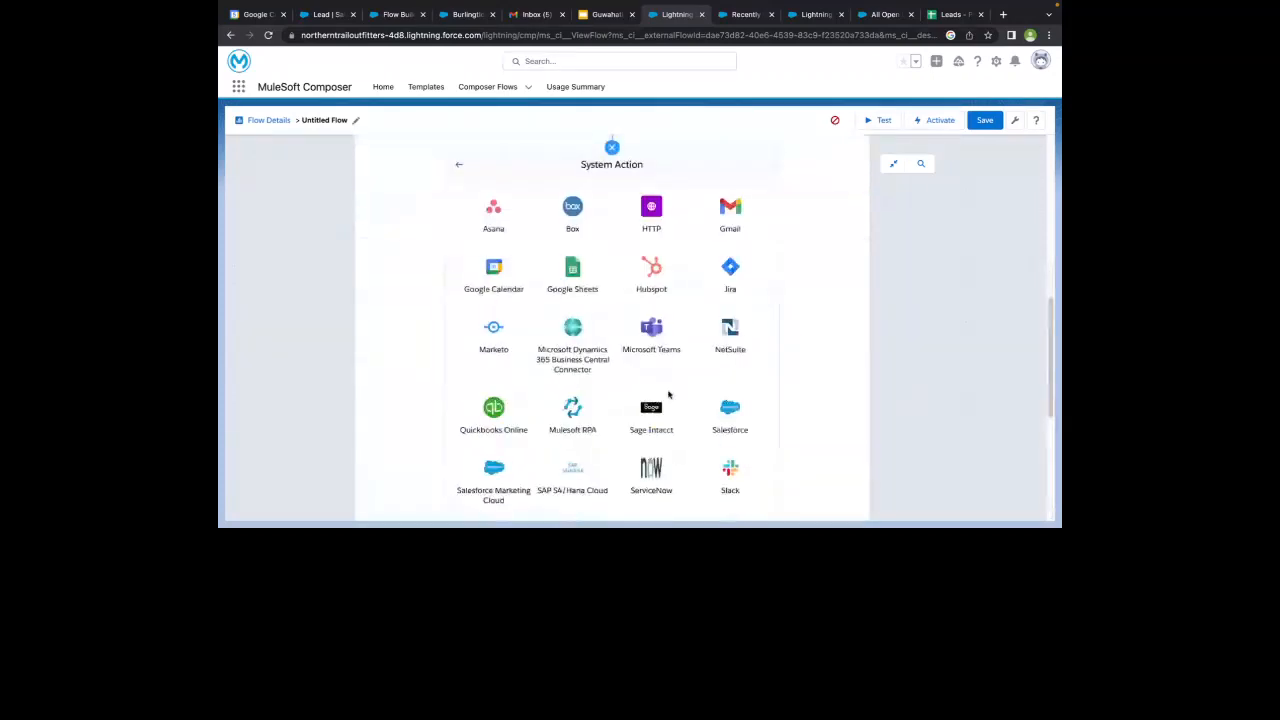
click(731, 415)
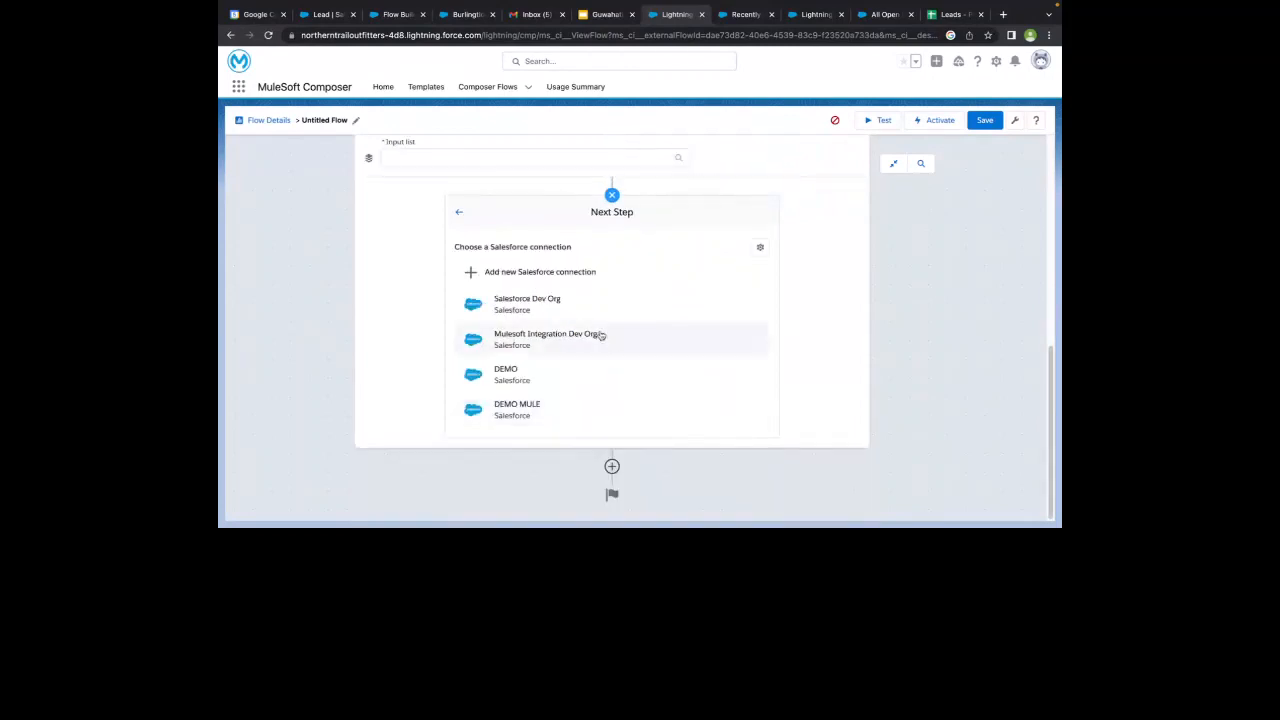
click(526, 405)
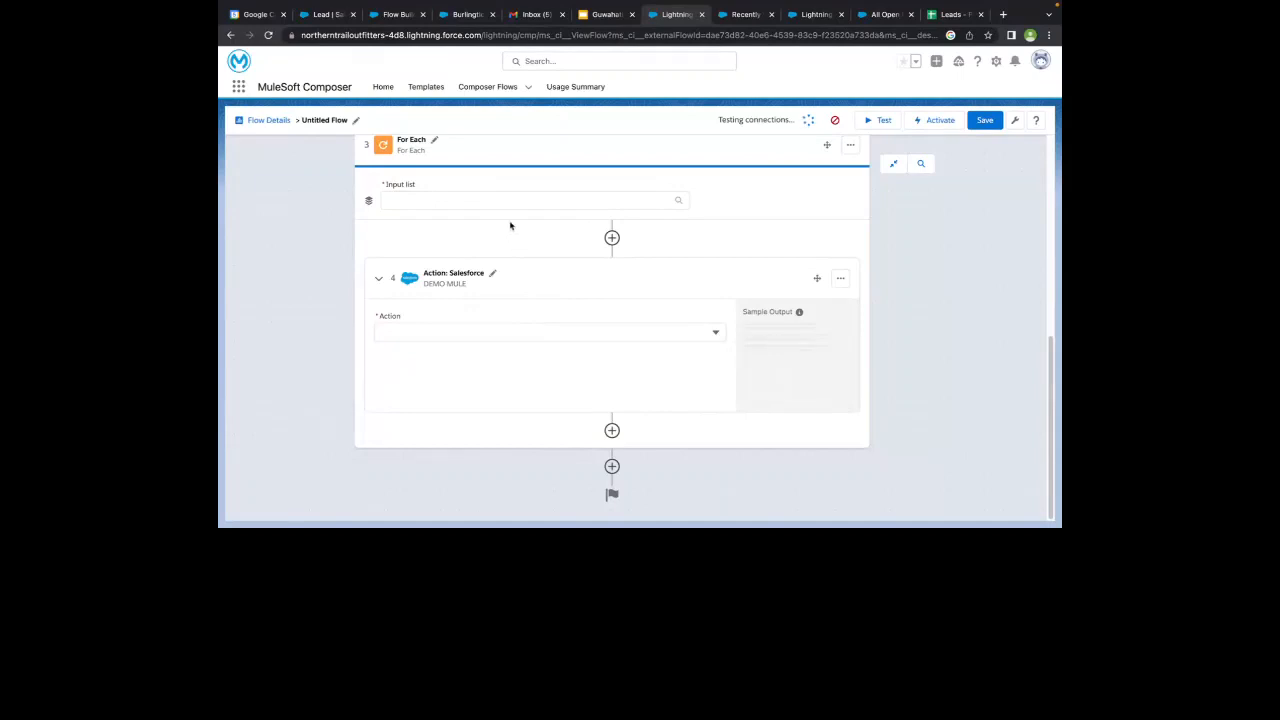
- Review the For Each loop with its nested action and add an If/Else Block below the loop
scroll(464, 204, up, 1)
scroll(464, 204, up, 2)
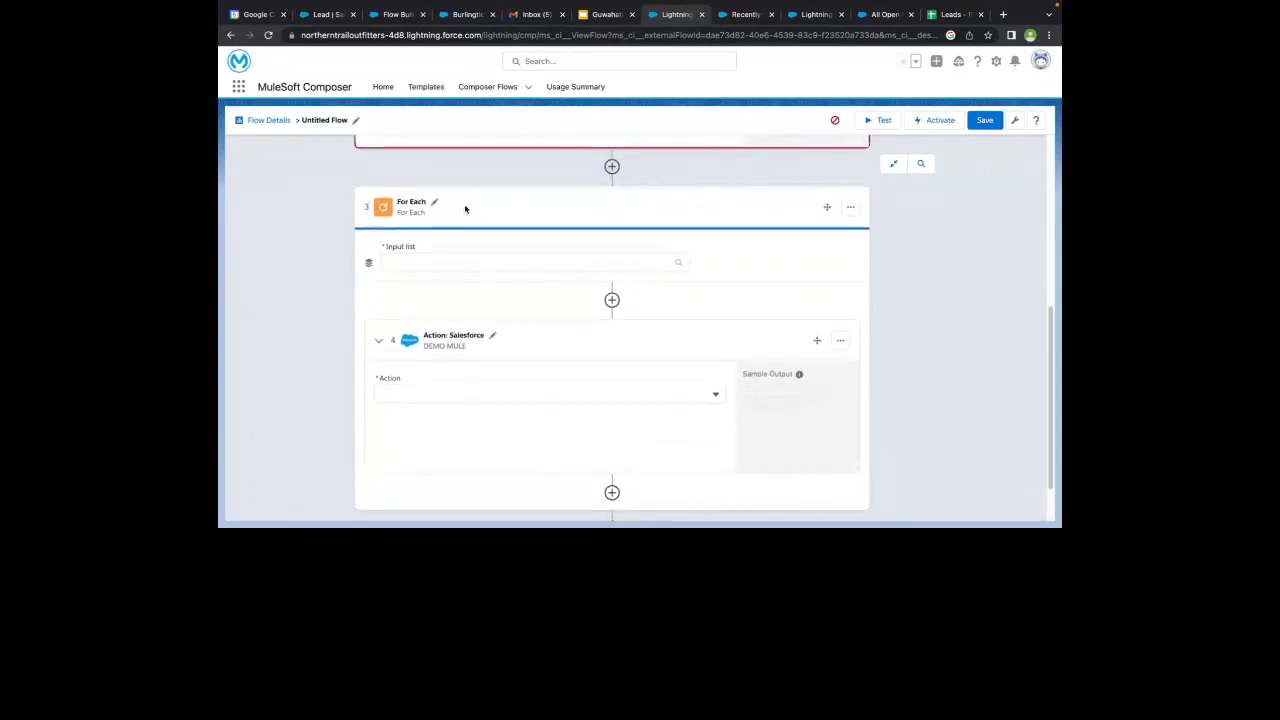
scroll(465, 209, down, 1)
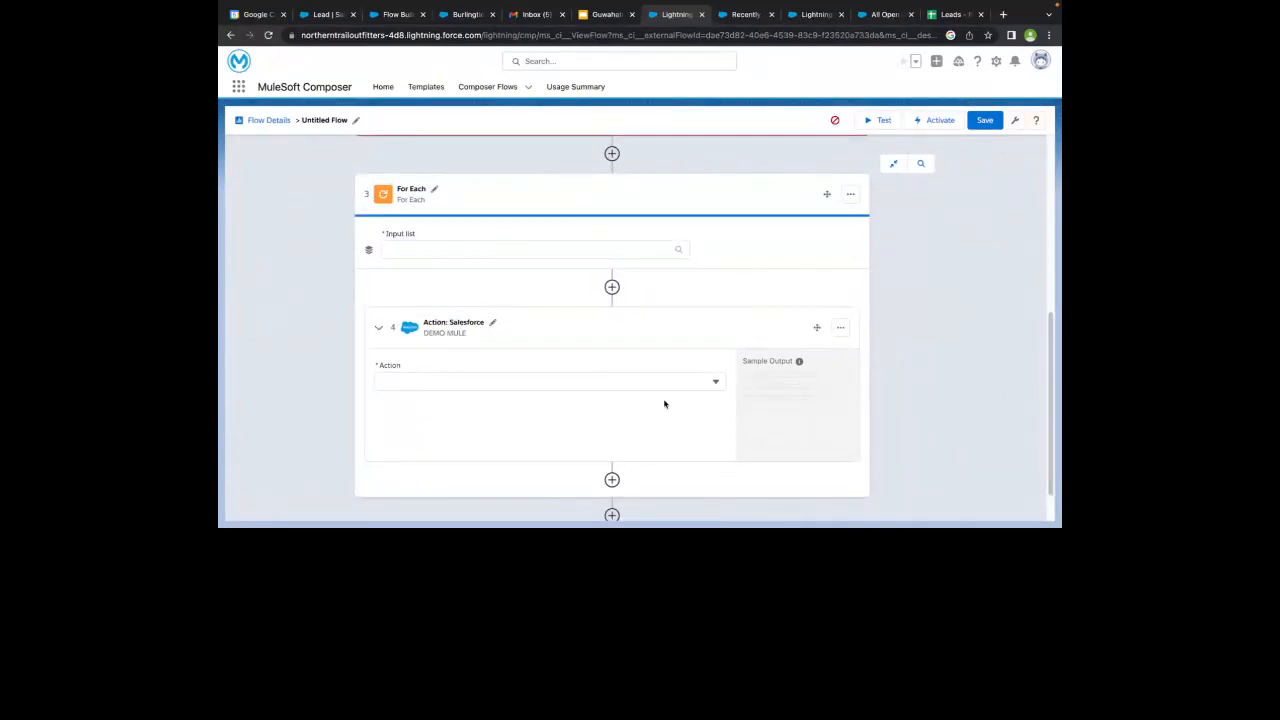
scroll(537, 406, down, 3)
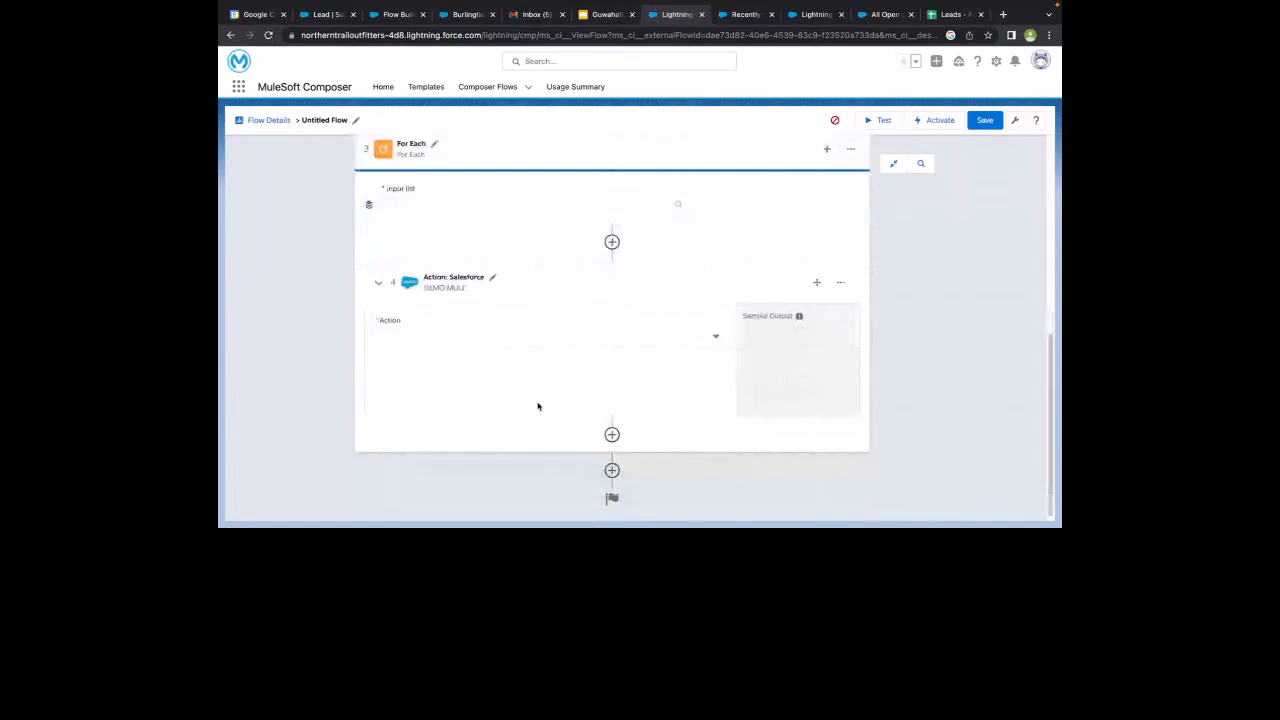
click(612, 466)
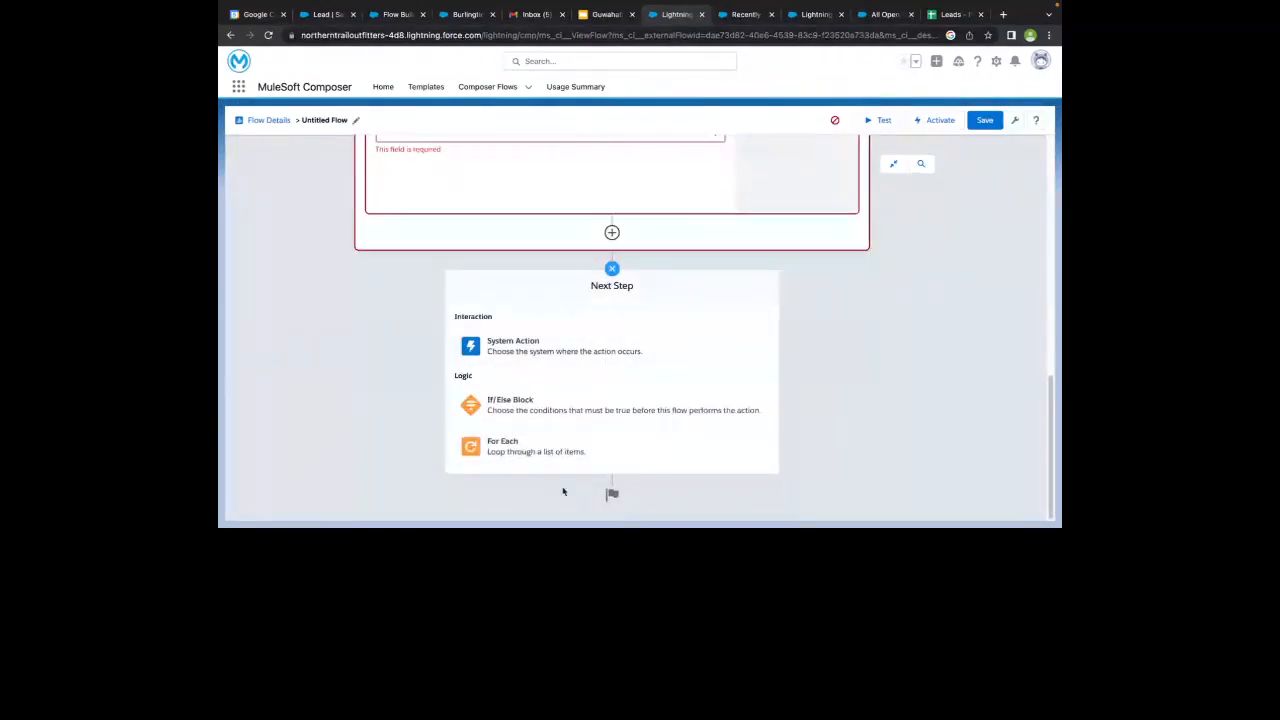
click(502, 411)
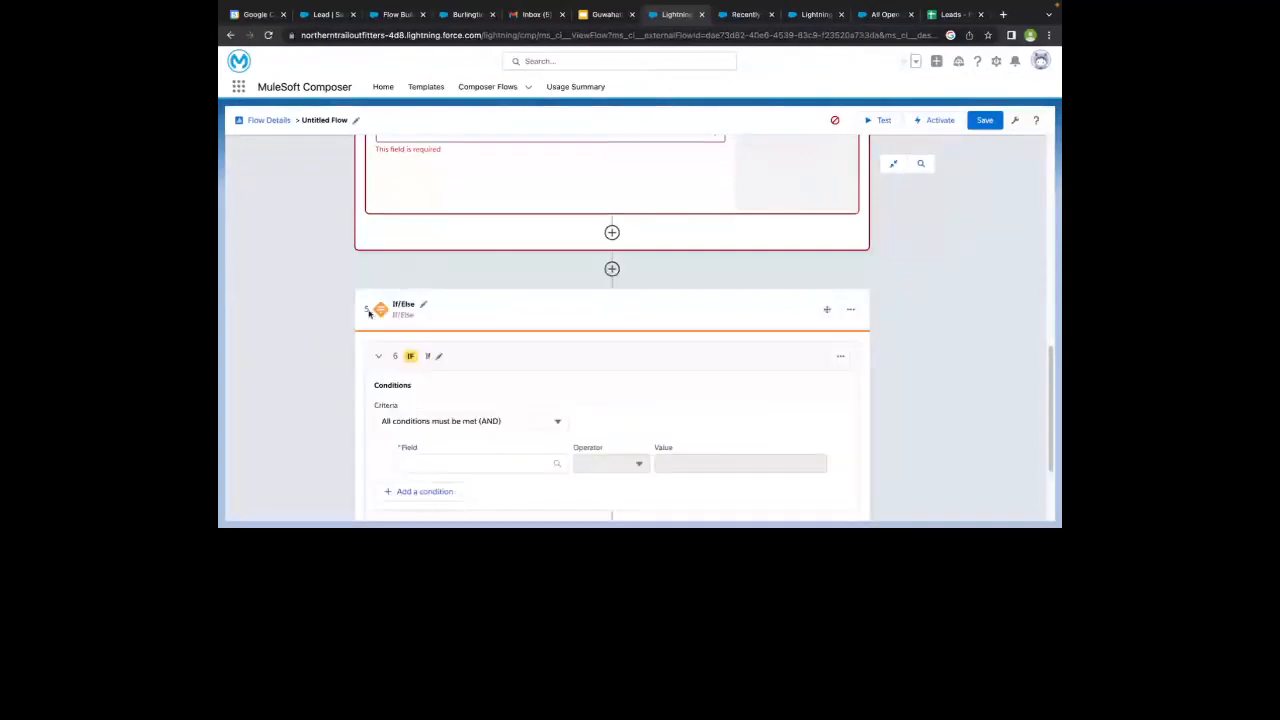
- Compare the For Each and If/Else blocks and try to move the If/Else block higher in the flow
scroll(460, 230, up, 3)
scroll(380, 246, up, 2)
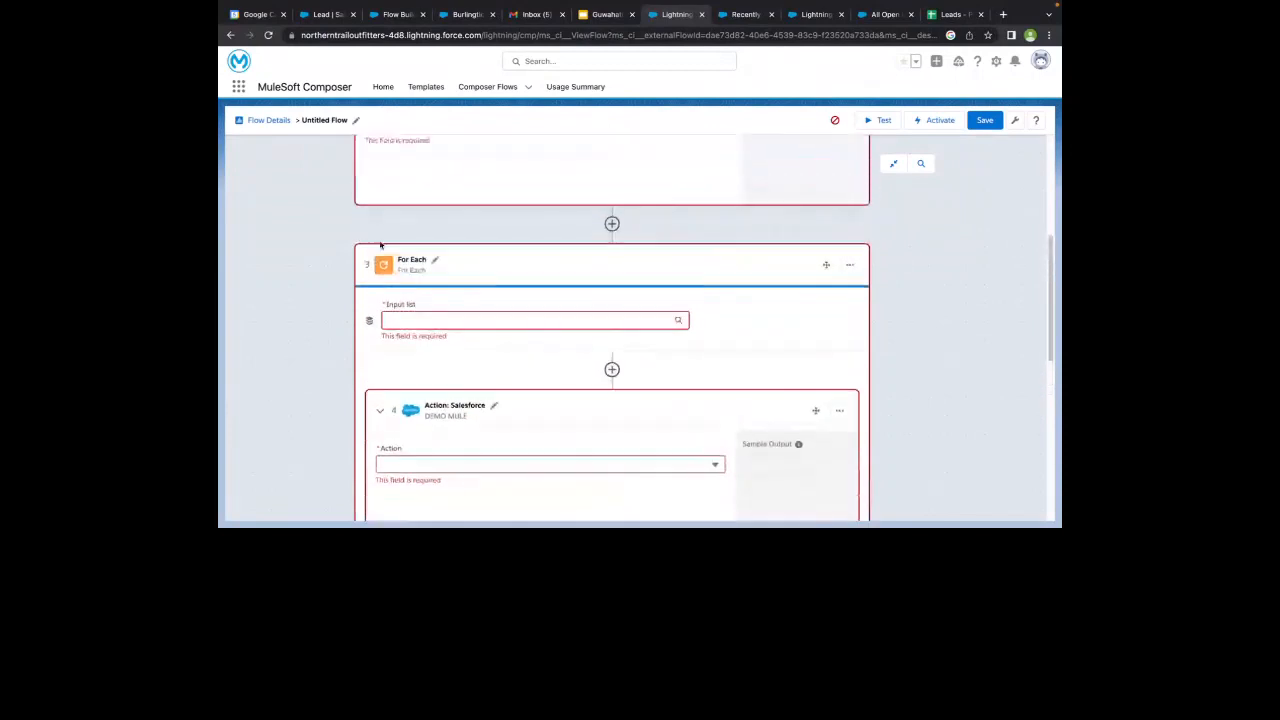
scroll(380, 246, down, 3)
scroll(380, 246, down, 2)
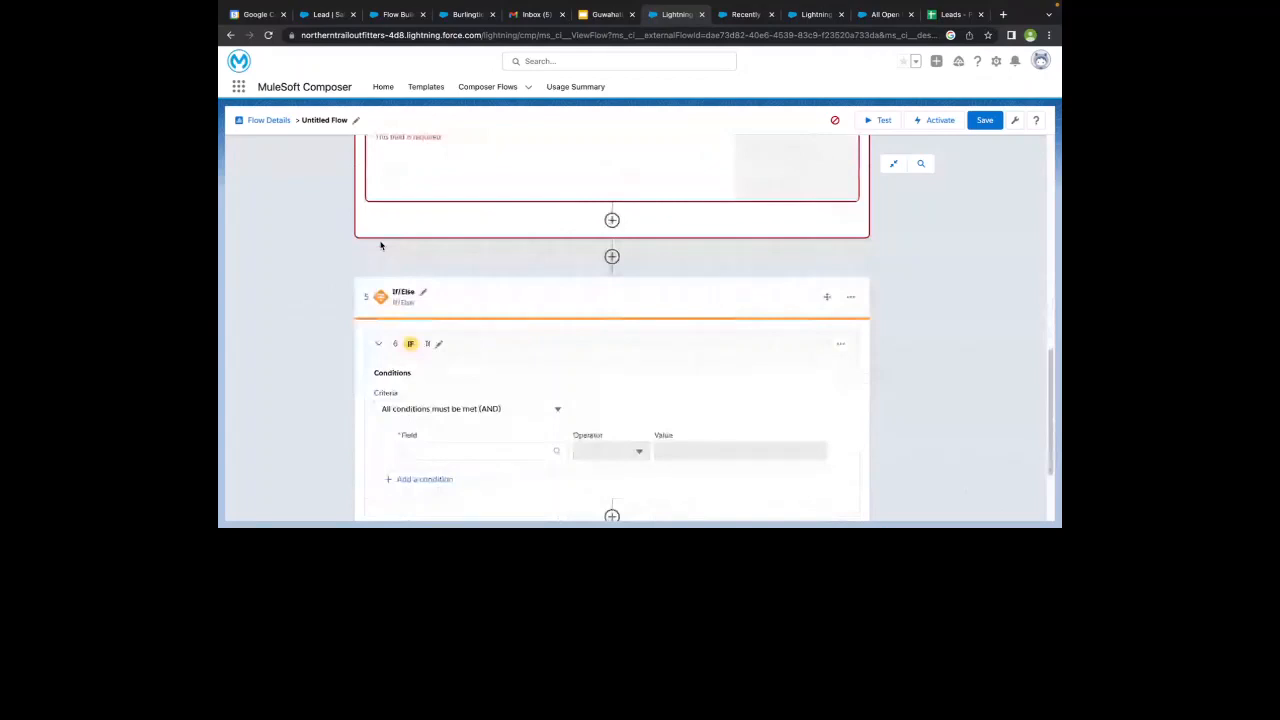
scroll(380, 246, down, 1)
scroll(381, 246, up, 2)
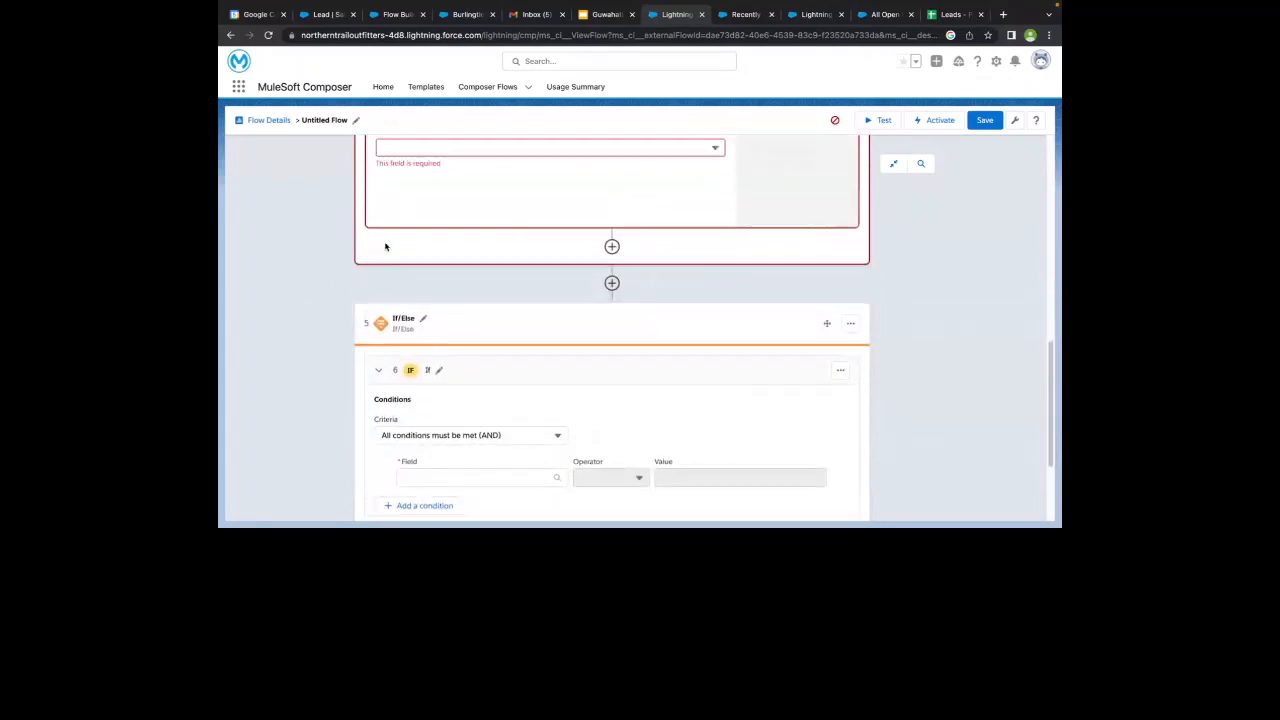
drag(827, 326, 837, 229)
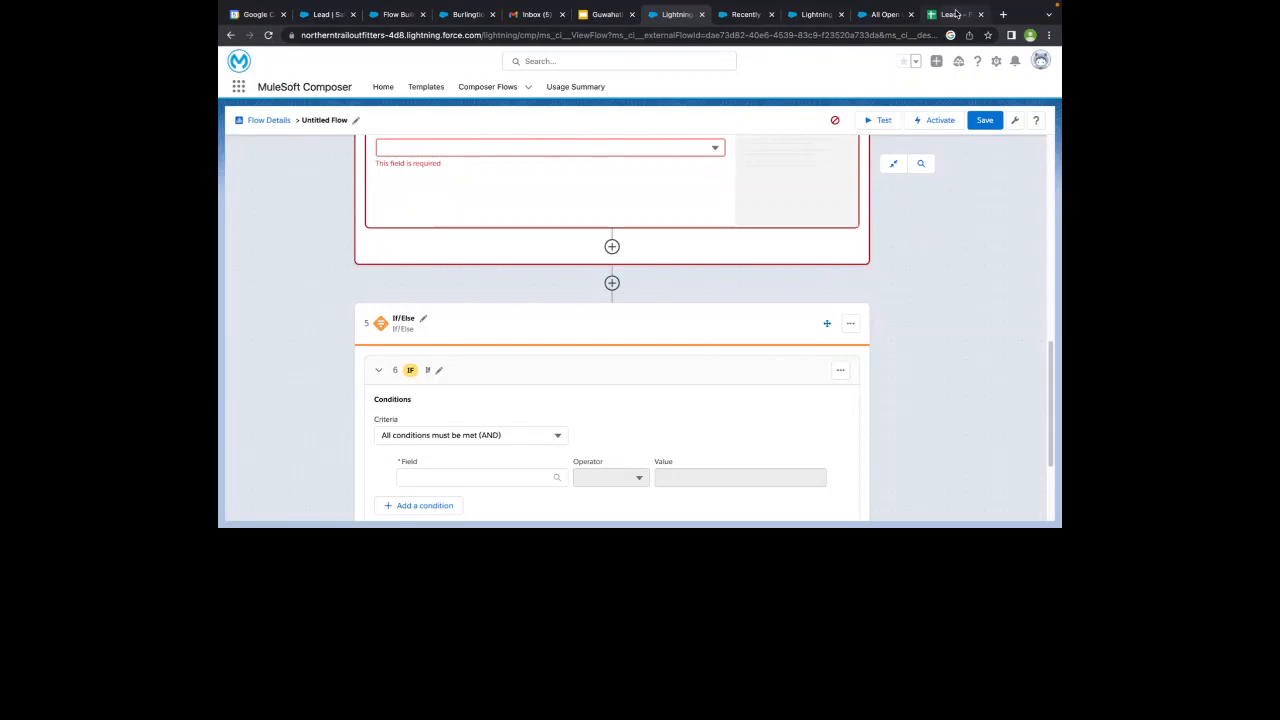
- Look over the Leads - Phoenix Mall spreadsheet, the recent Composer flows, the Google Sheets - Salesforce - Slack run history and the All Open Leads list
click(955, 14)
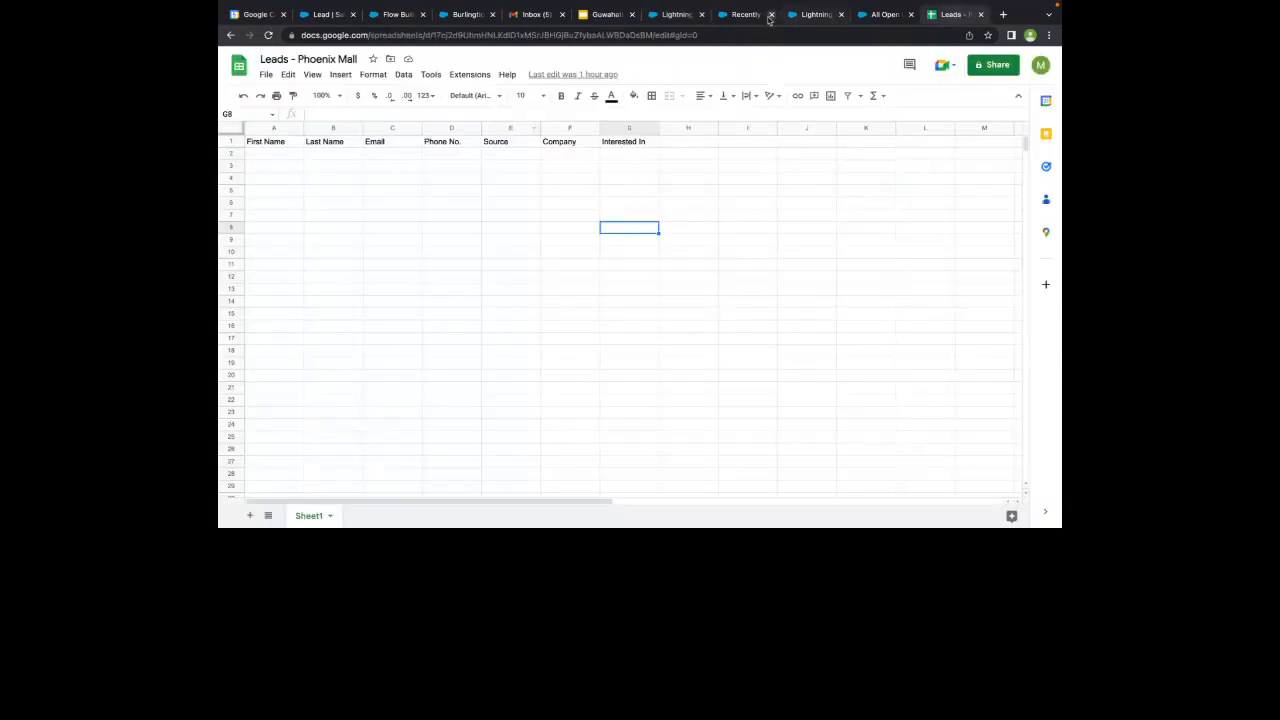
click(748, 15)
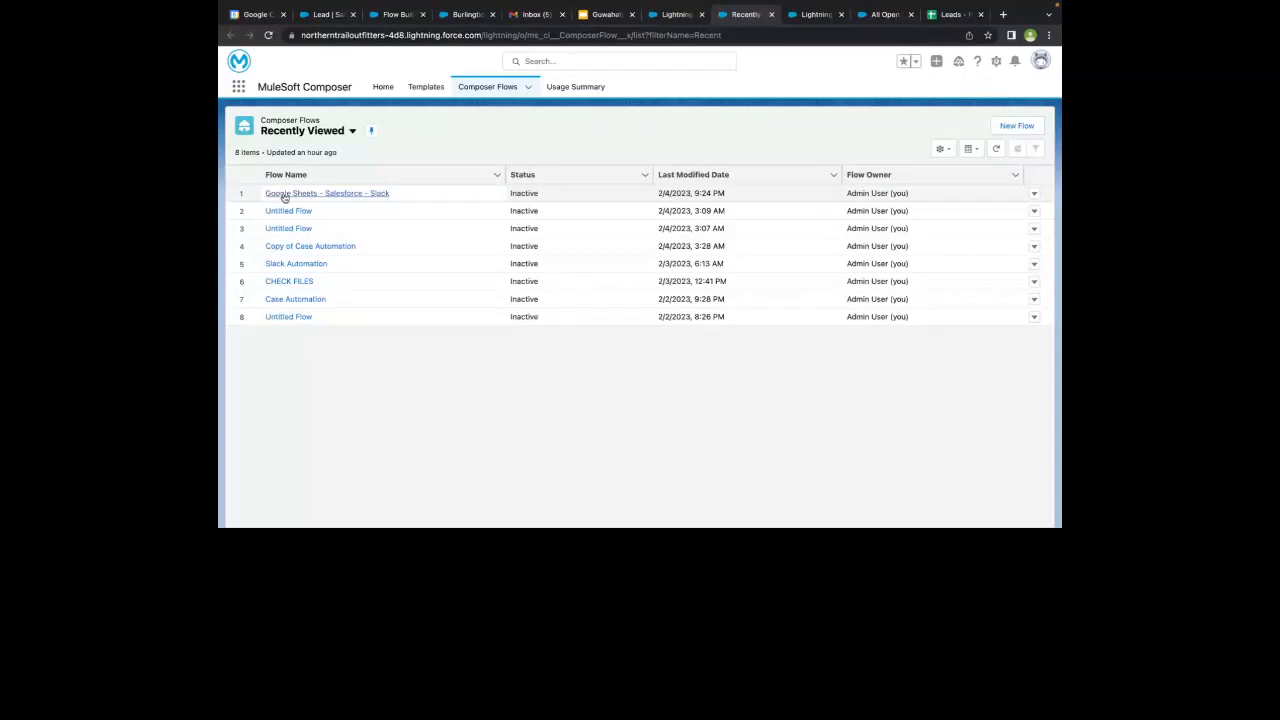
click(790, 20)
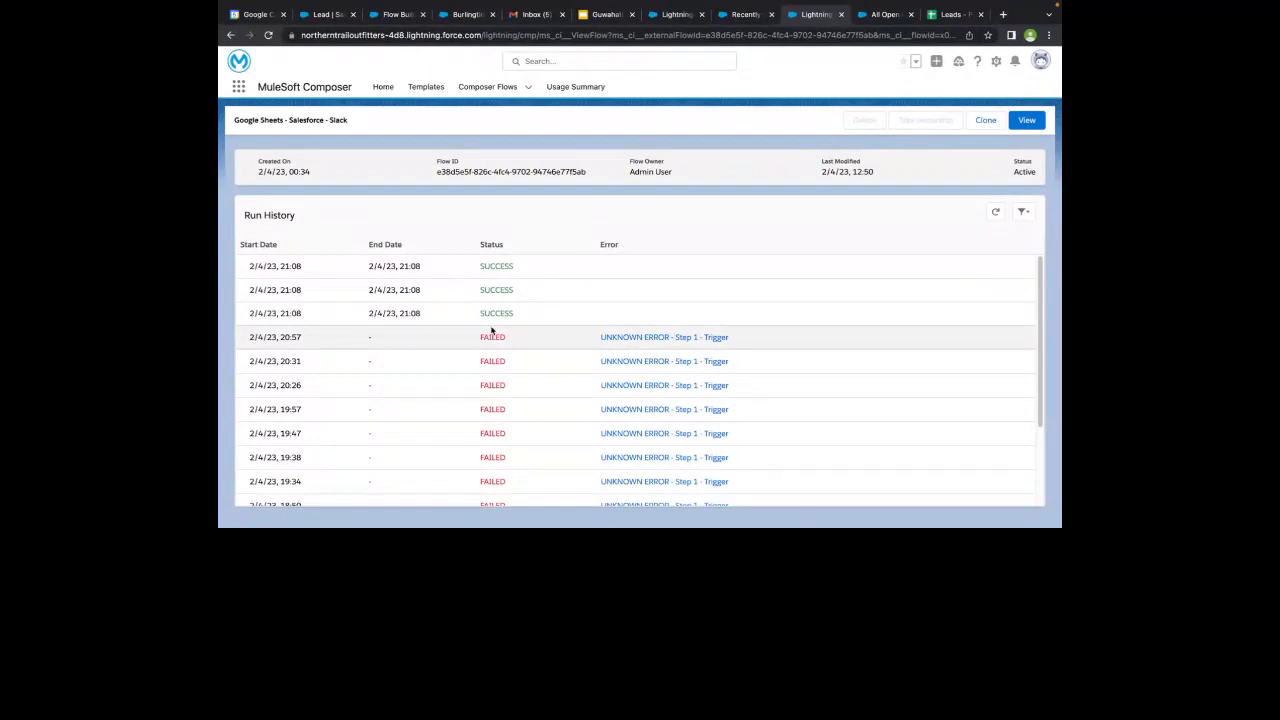
click(870, 18)
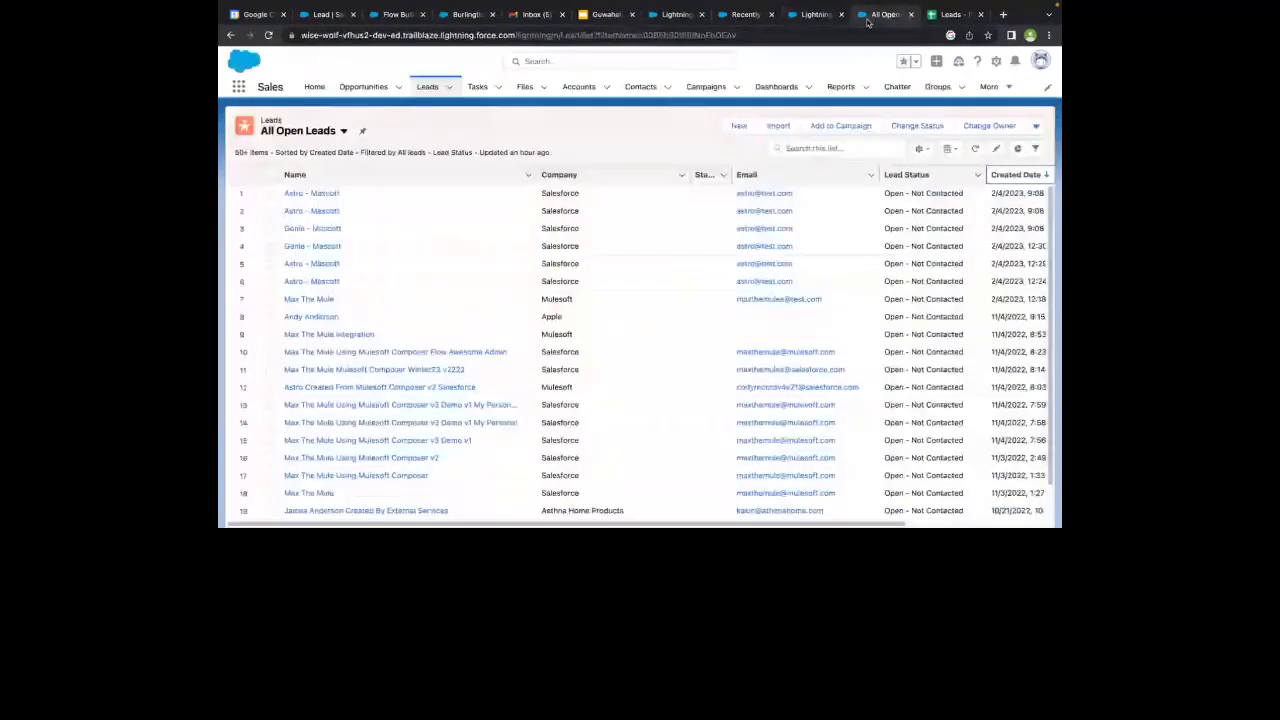
- Open the Google Sheets - Salesforce - Slack flow from its run history page and skim its trigger and Salesforce action
click(727, 22)
click(677, 15)
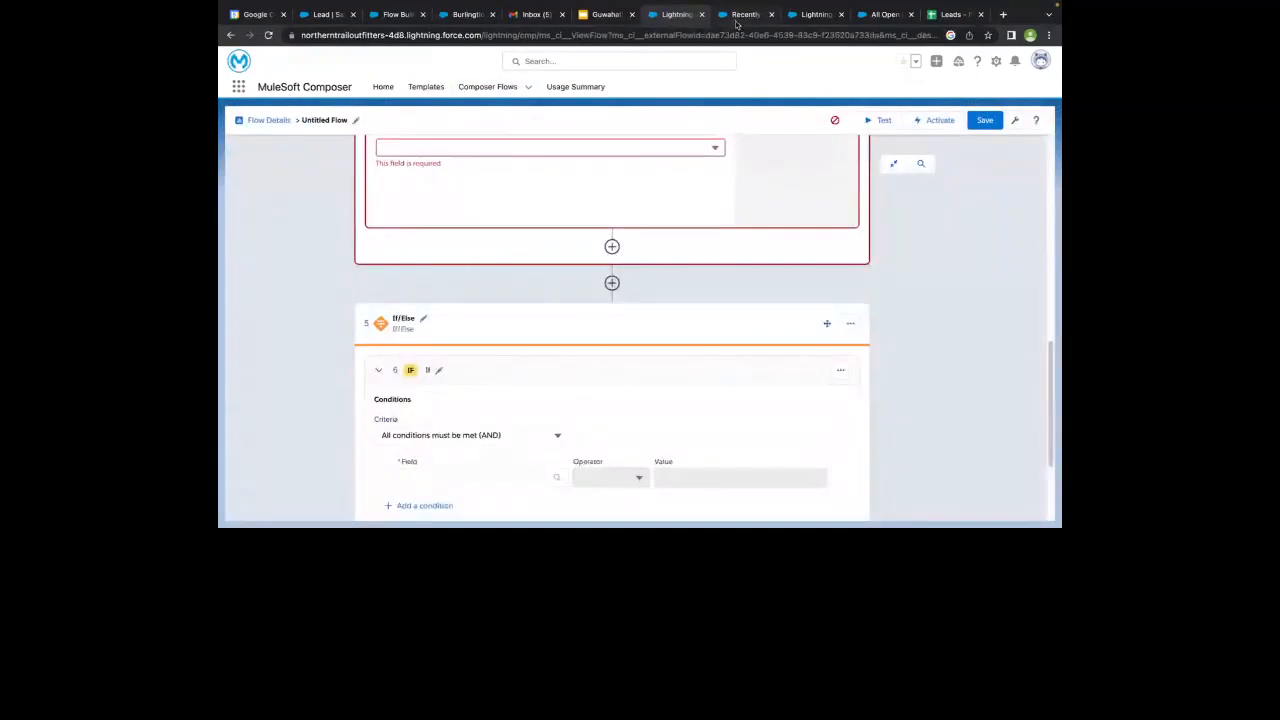
click(735, 22)
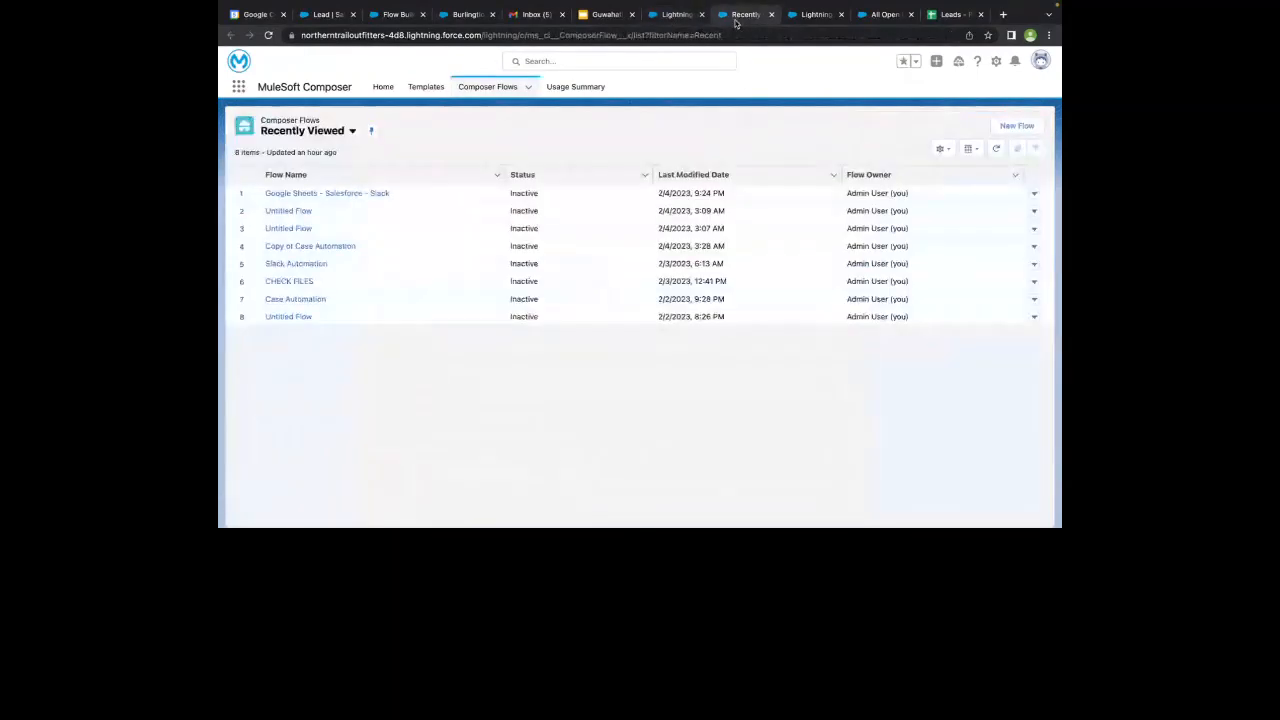
click(797, 14)
click(1027, 120)
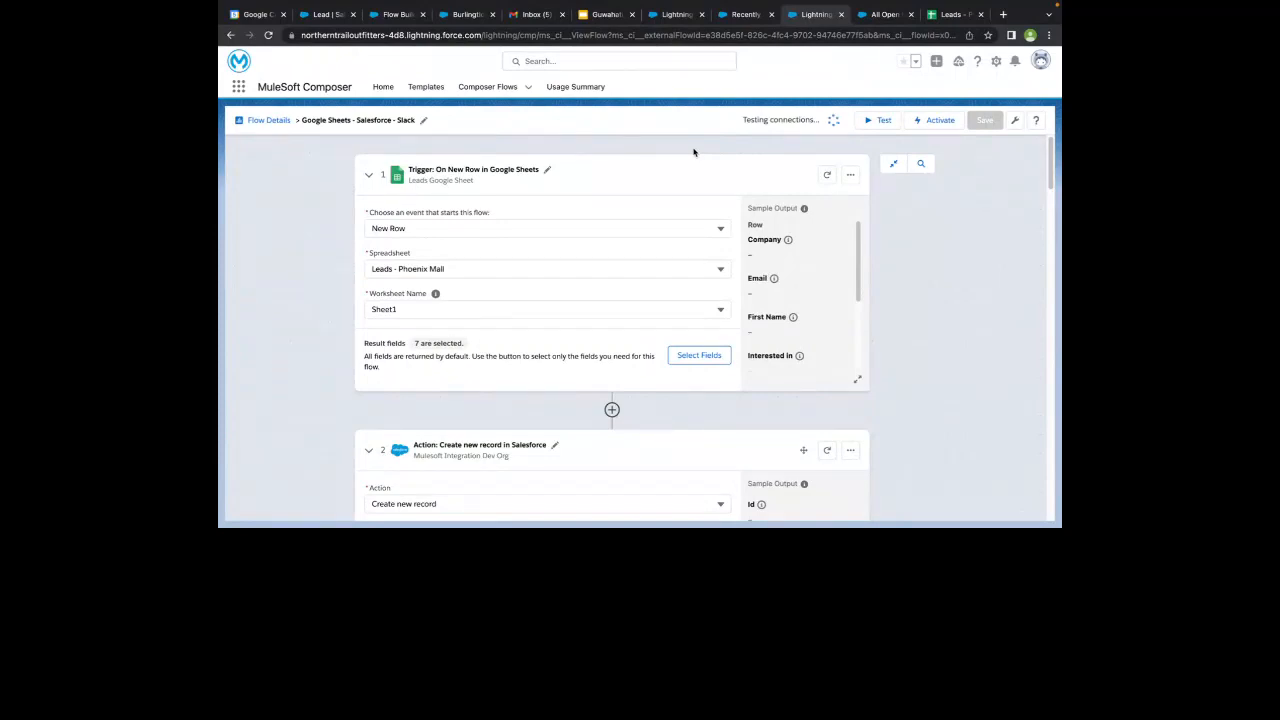
scroll(694, 152, down, 10)
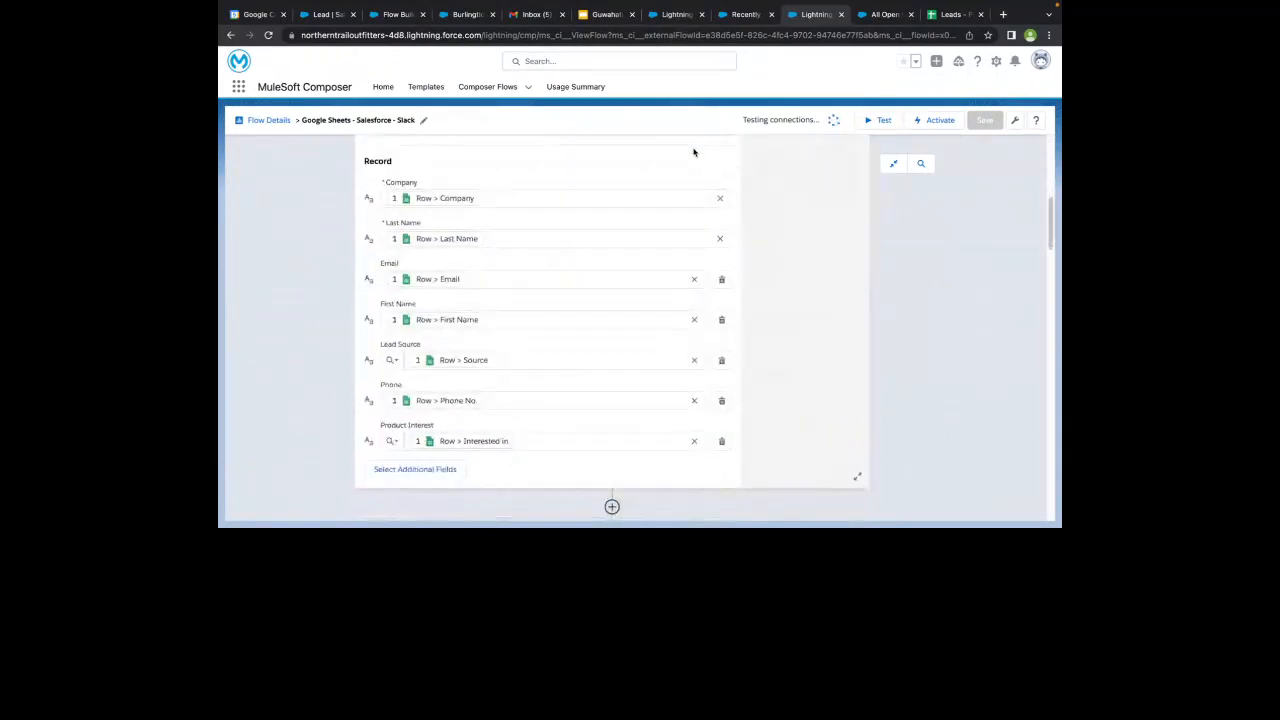
scroll(694, 152, up, 5)
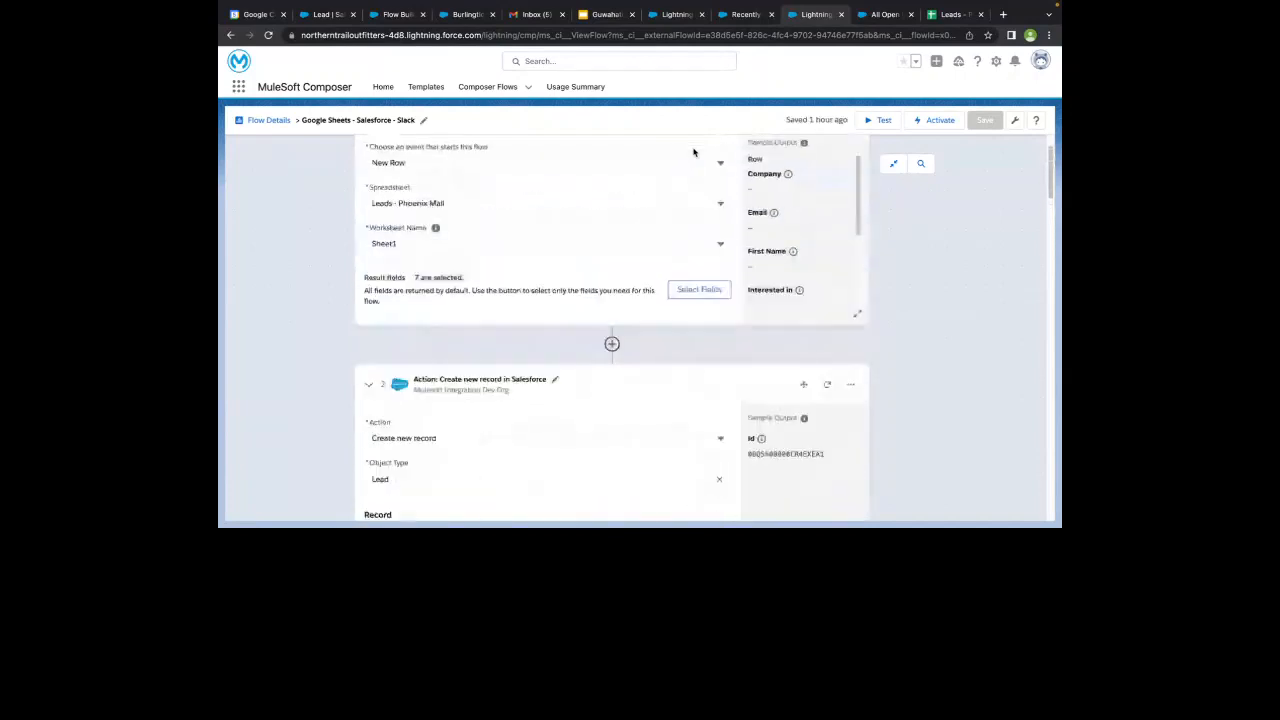
scroll(694, 152, up, 1)
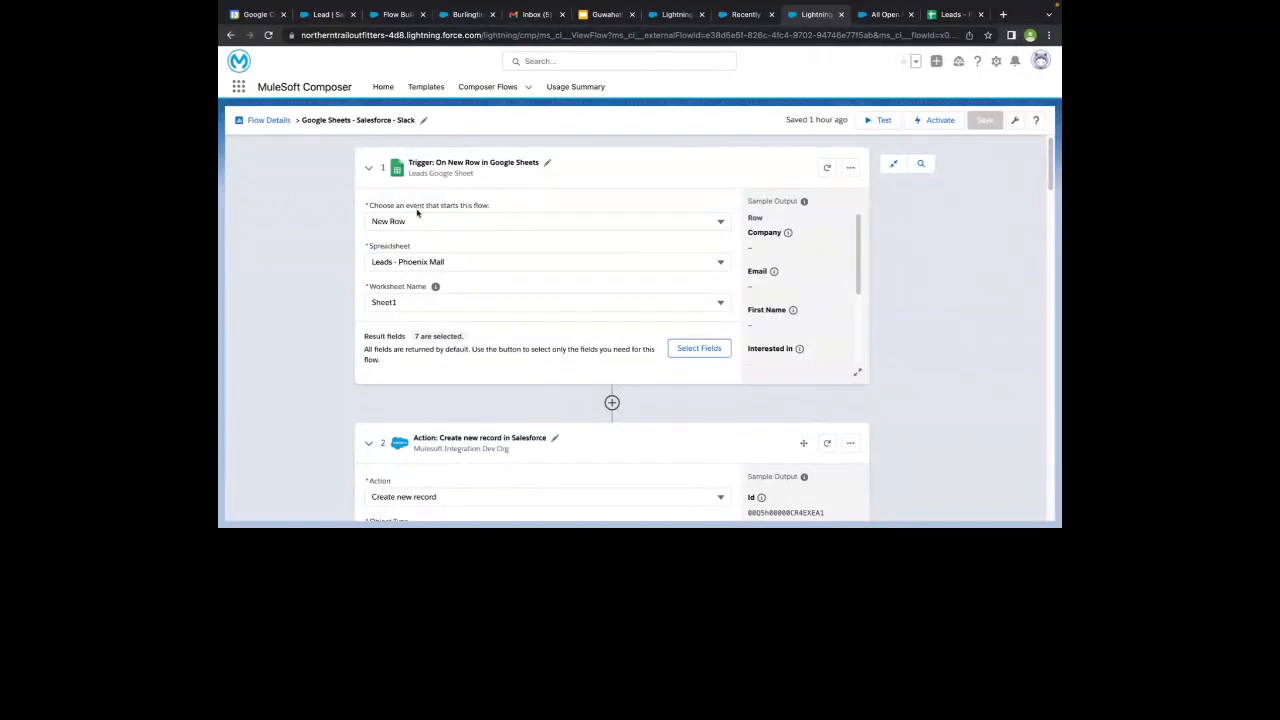
- Inspect the events available for the Google Sheets trigger and check the Leads - Phoenix Mall spreadsheet it uses
click(417, 220)
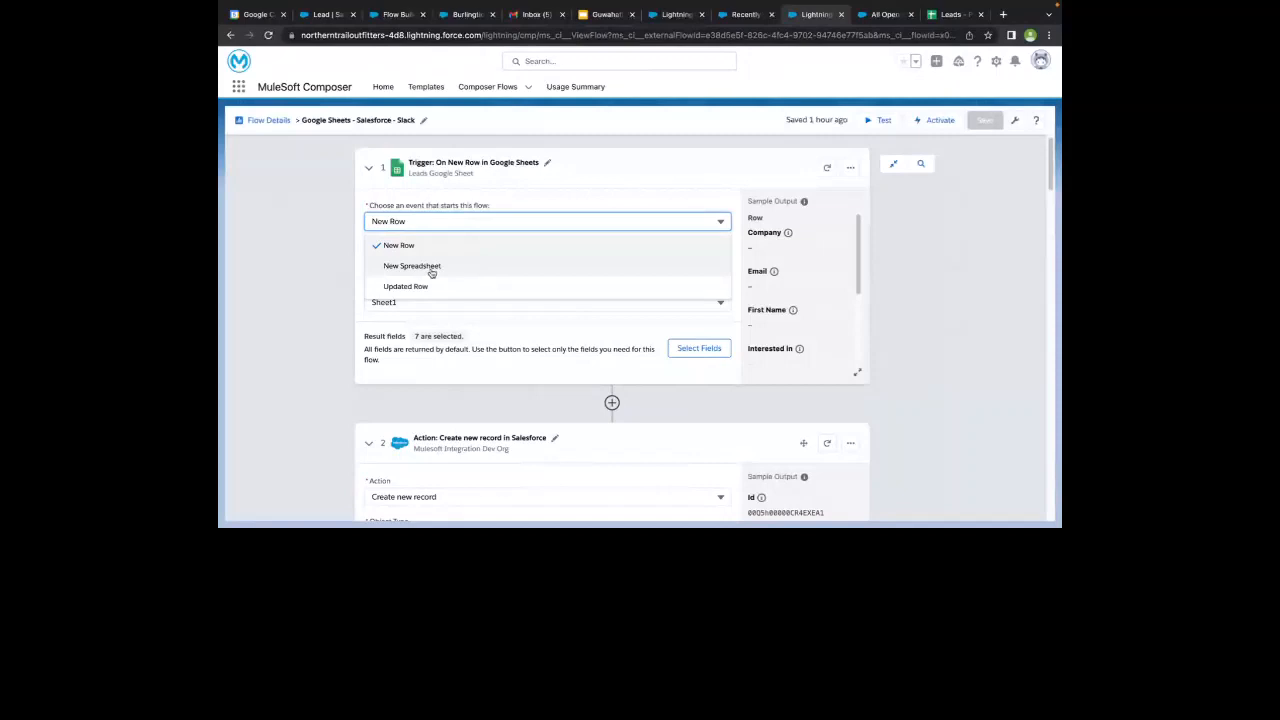
click(340, 255)
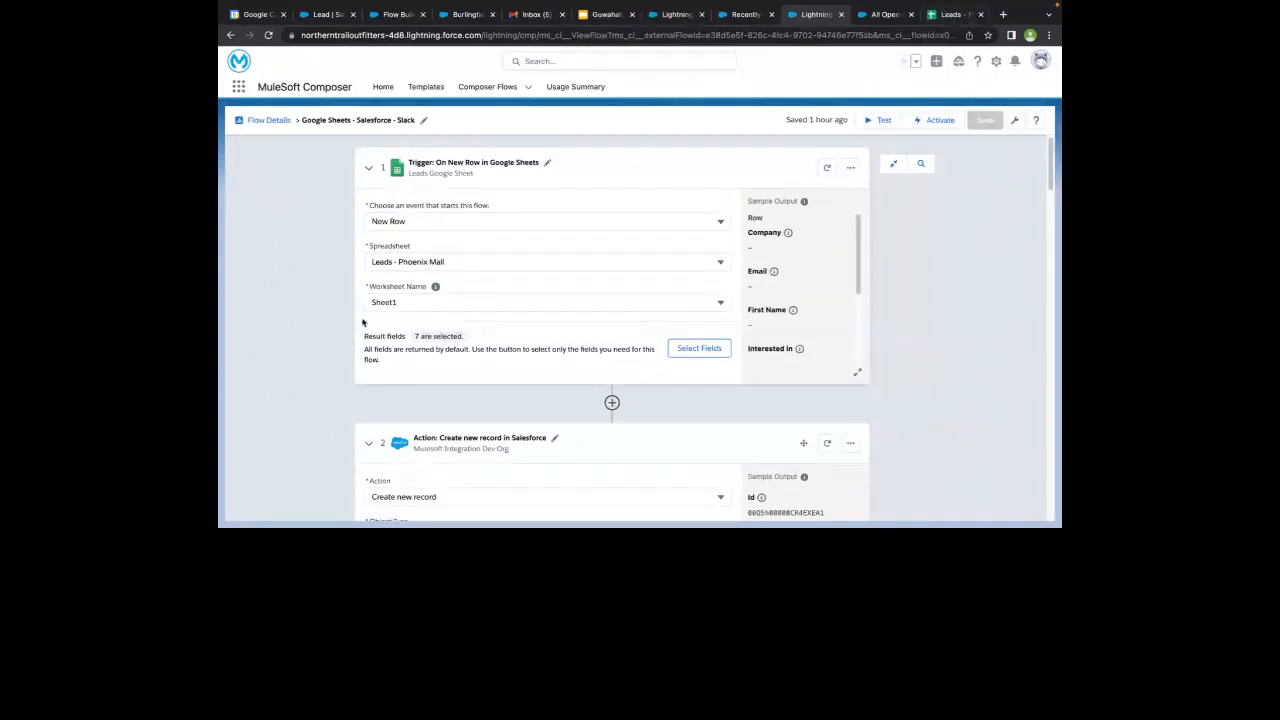
click(955, 16)
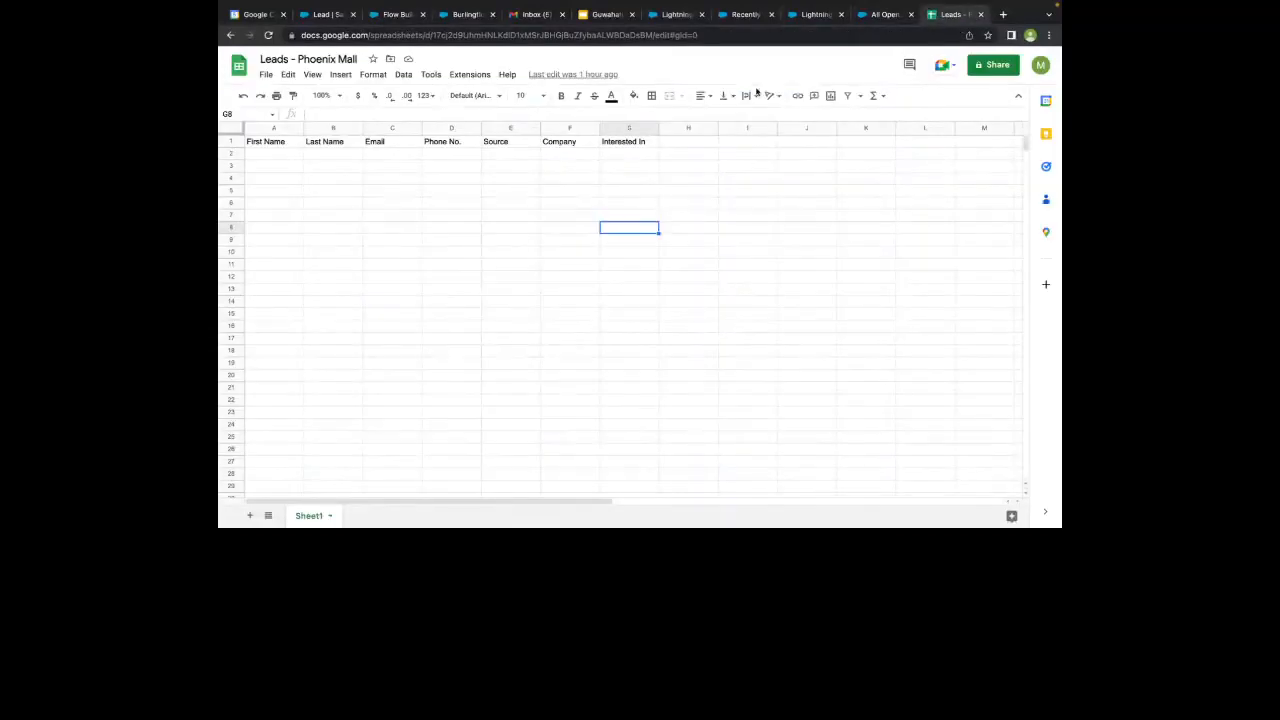
click(812, 15)
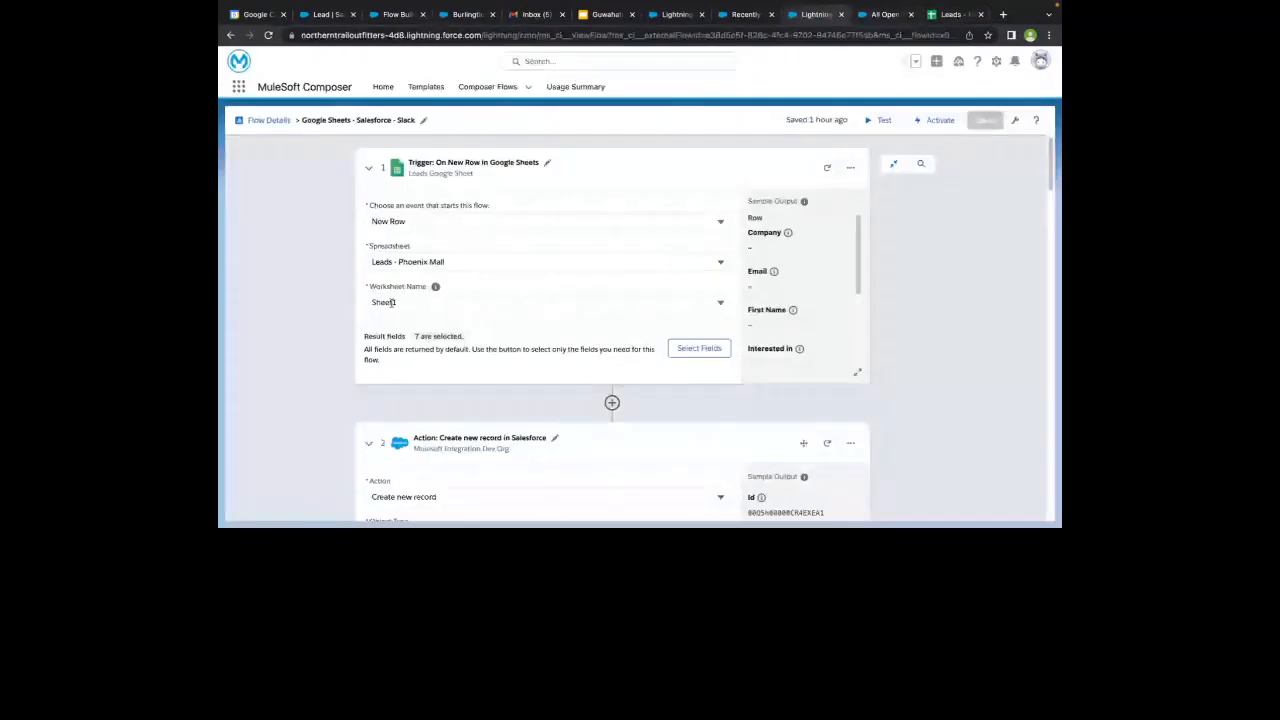
- Compare the trigger's selectable result fields with the column headers in the Leads - Phoenix Mall spreadsheet, leaving the selection unchanged
scroll(345, 289, down, 1)
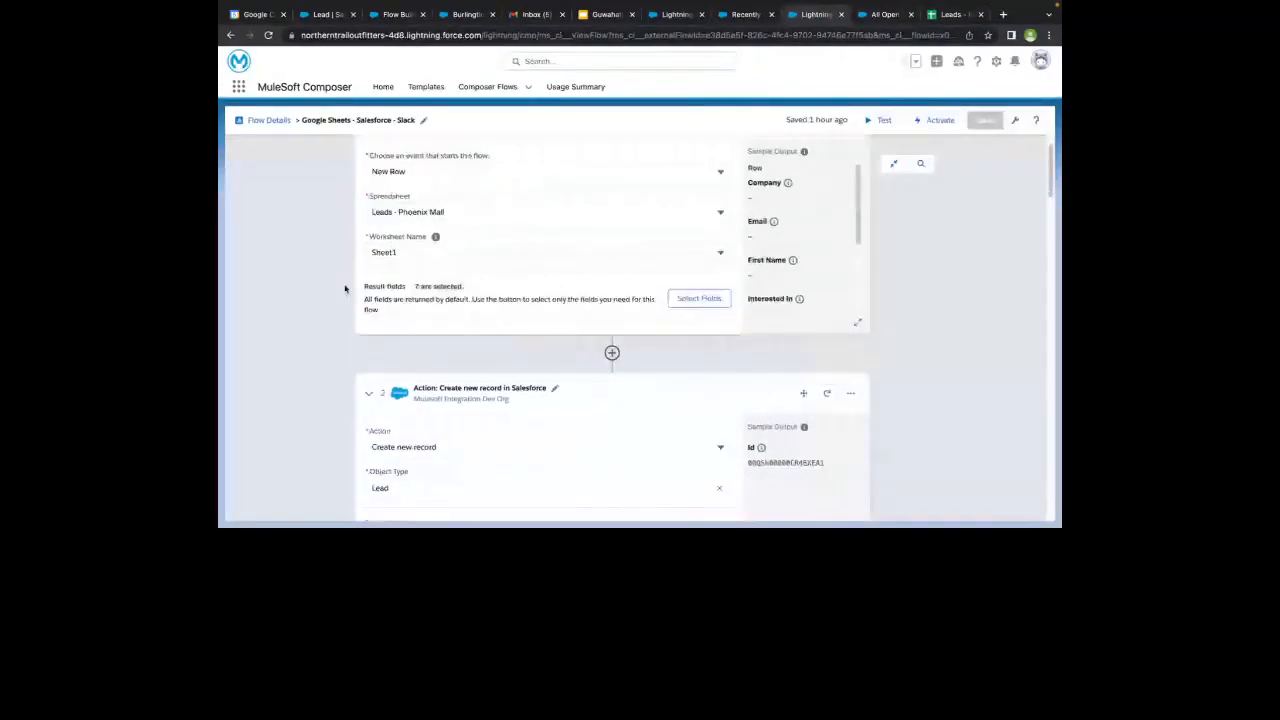
scroll(345, 289, down, 1)
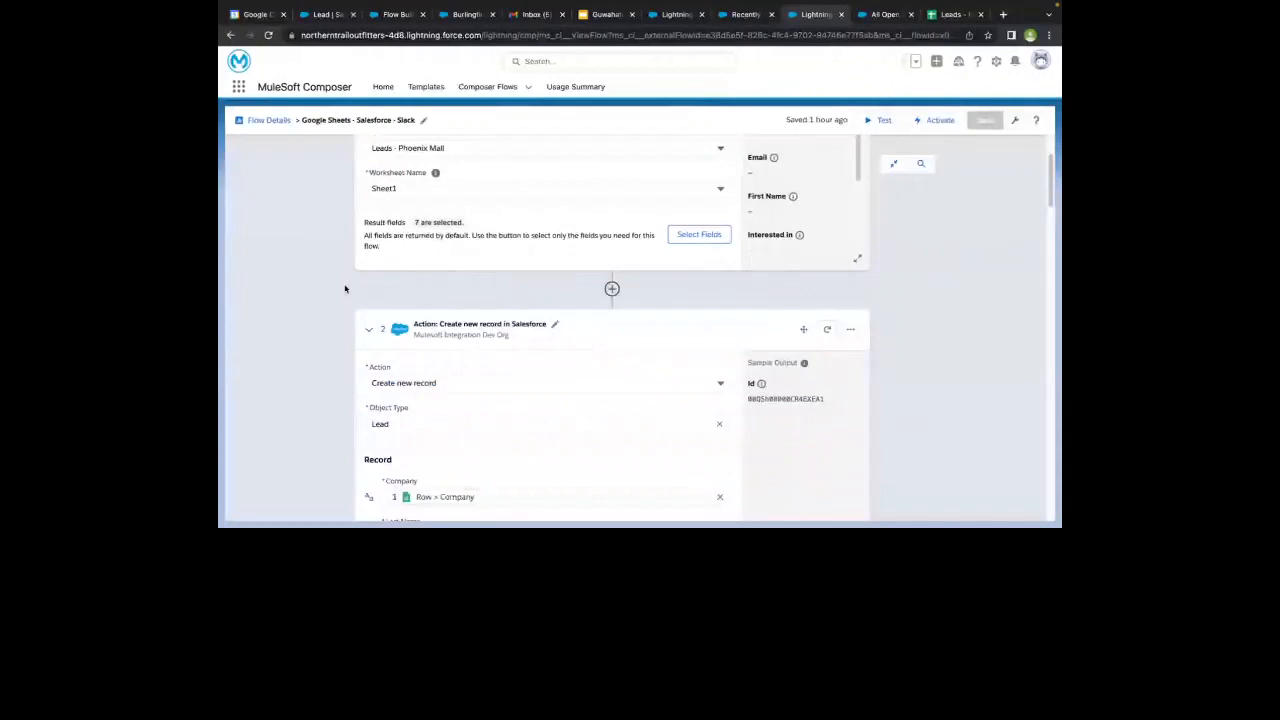
click(688, 236)
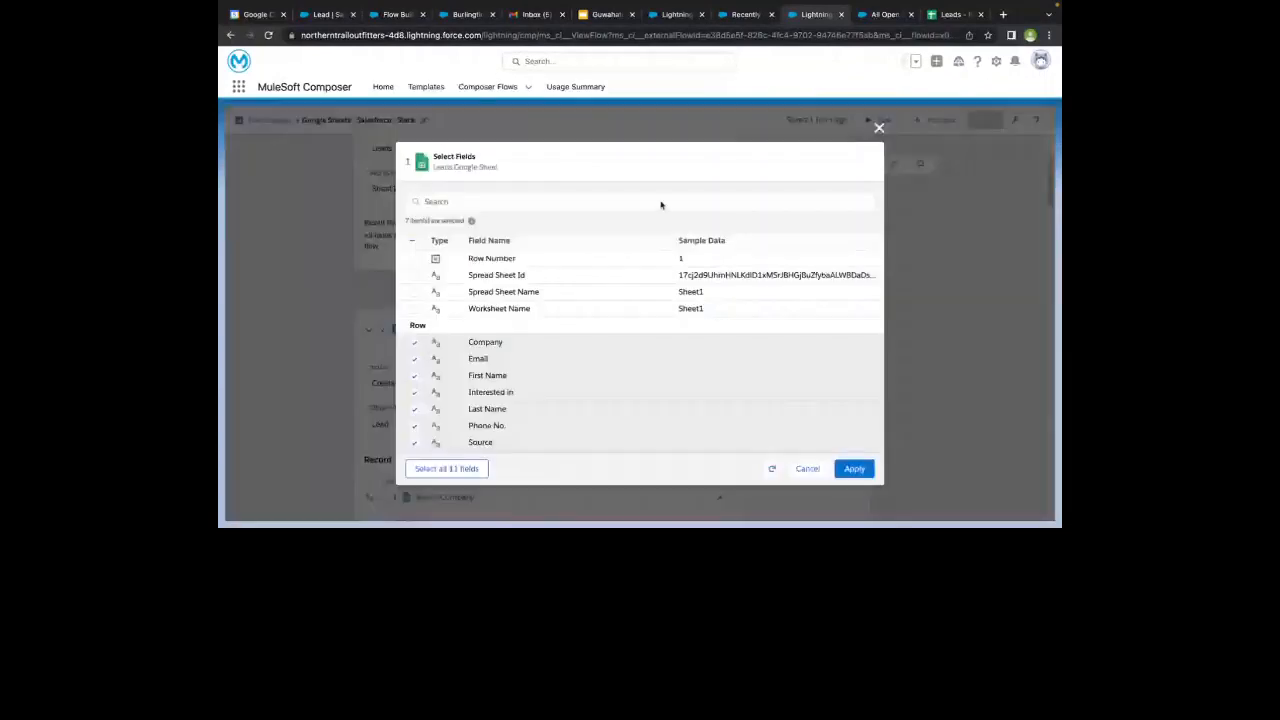
click(945, 14)
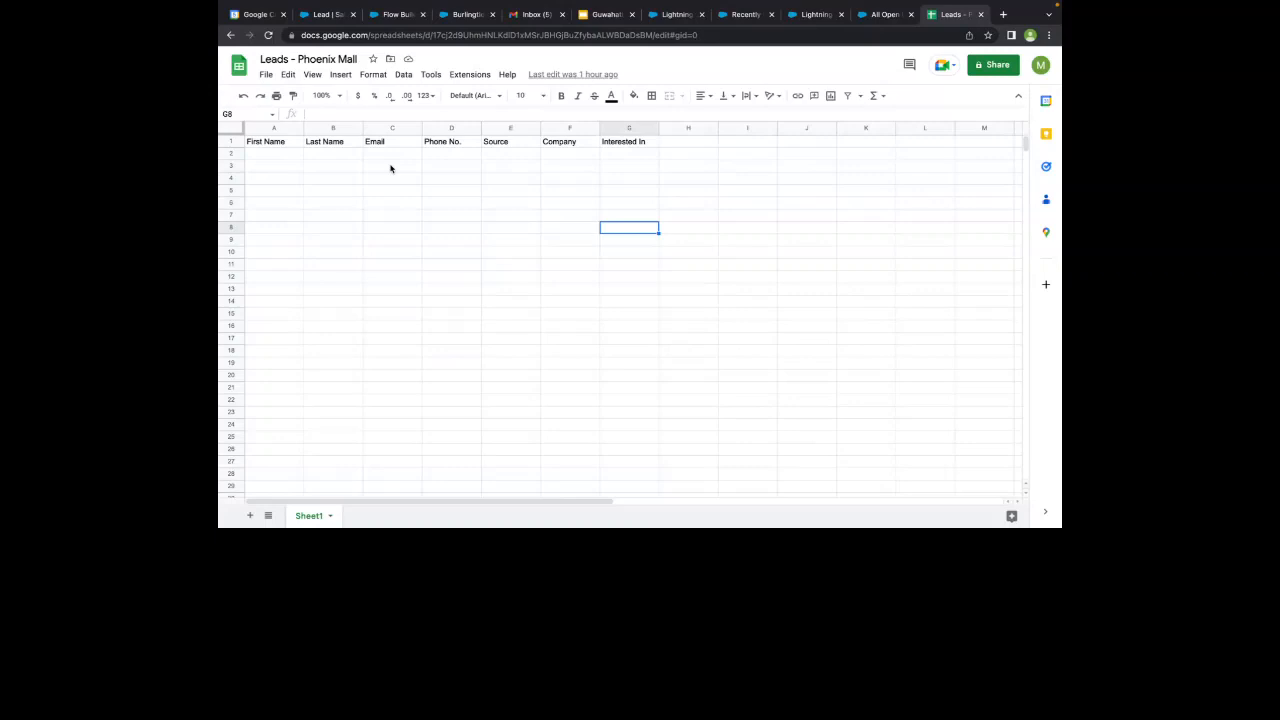
click(815, 16)
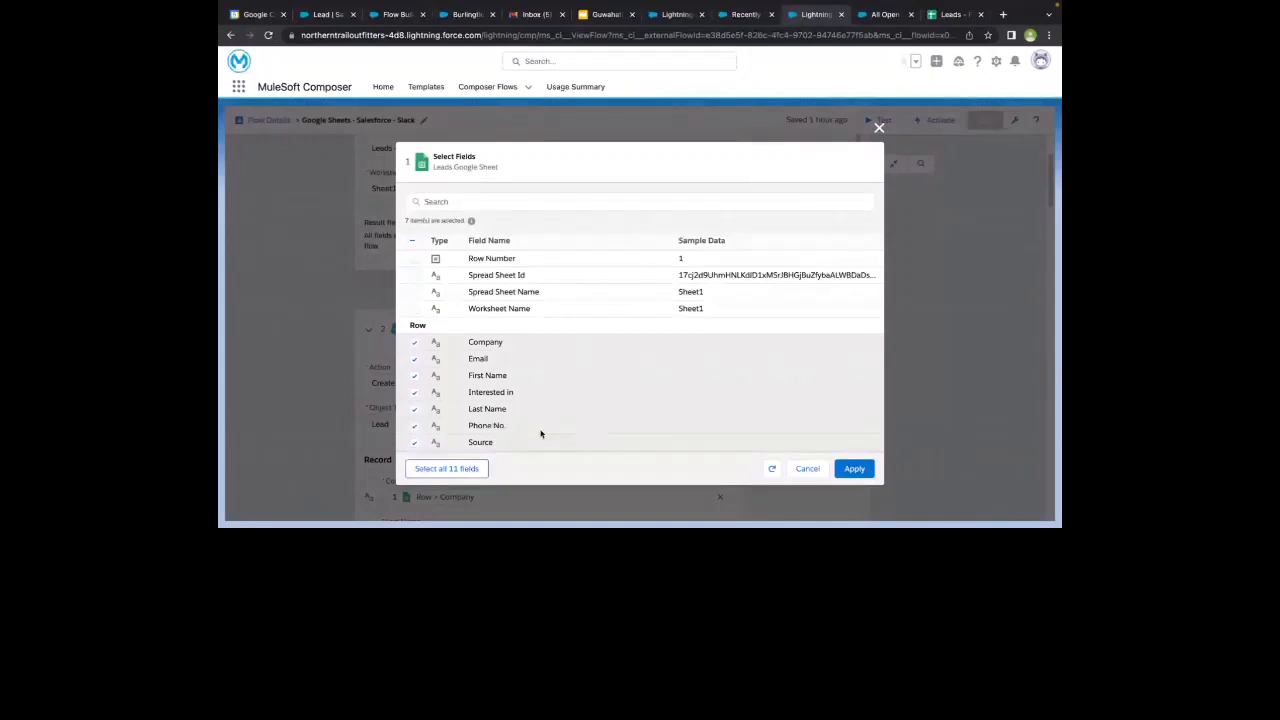
click(947, 14)
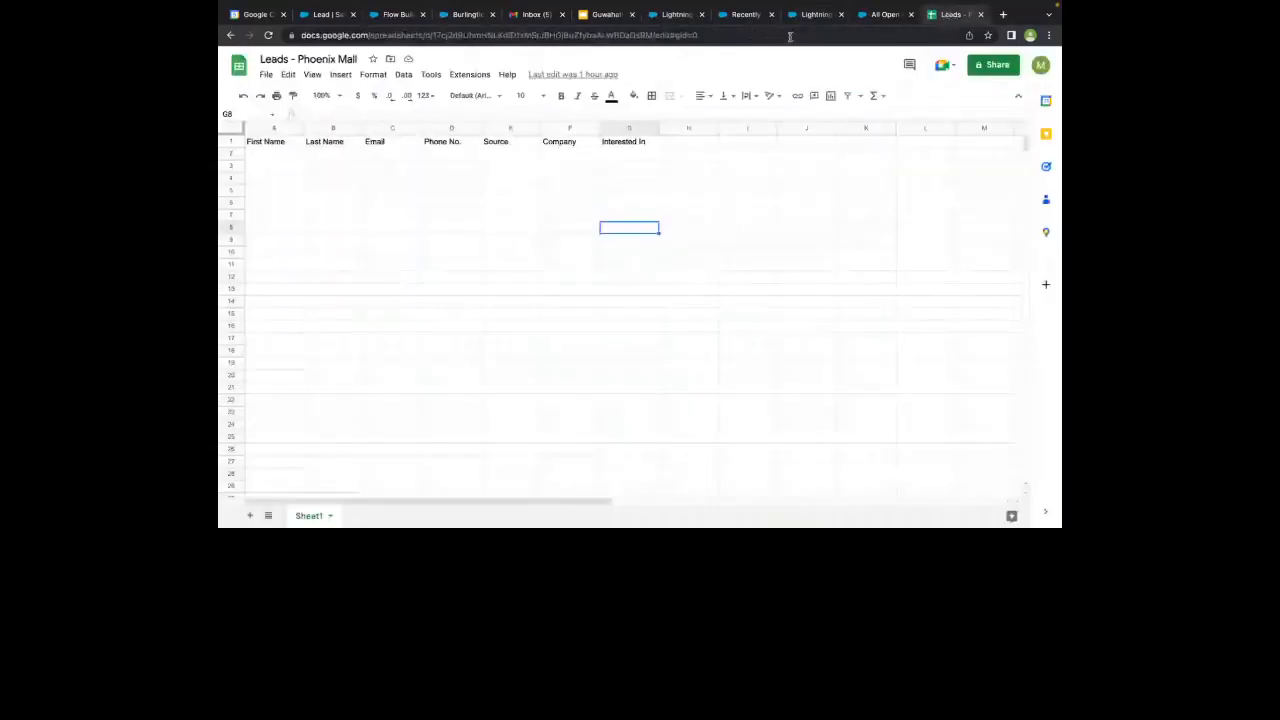
click(815, 14)
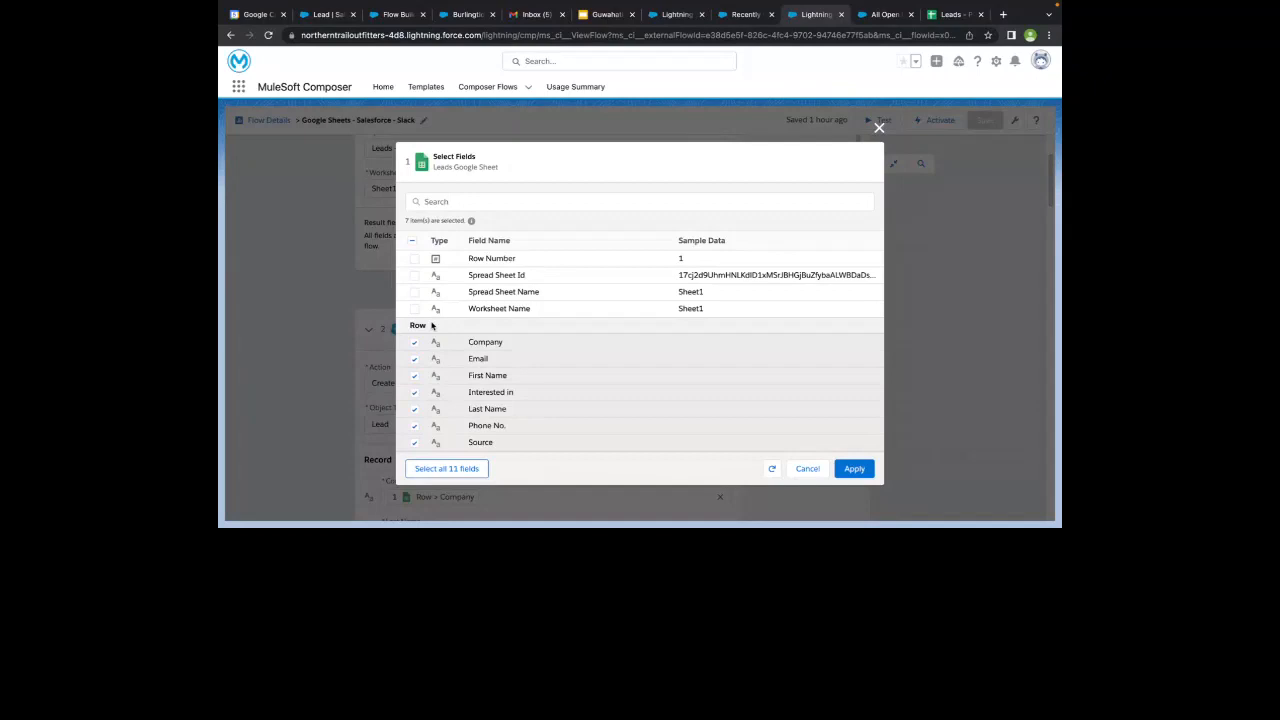
click(808, 469)
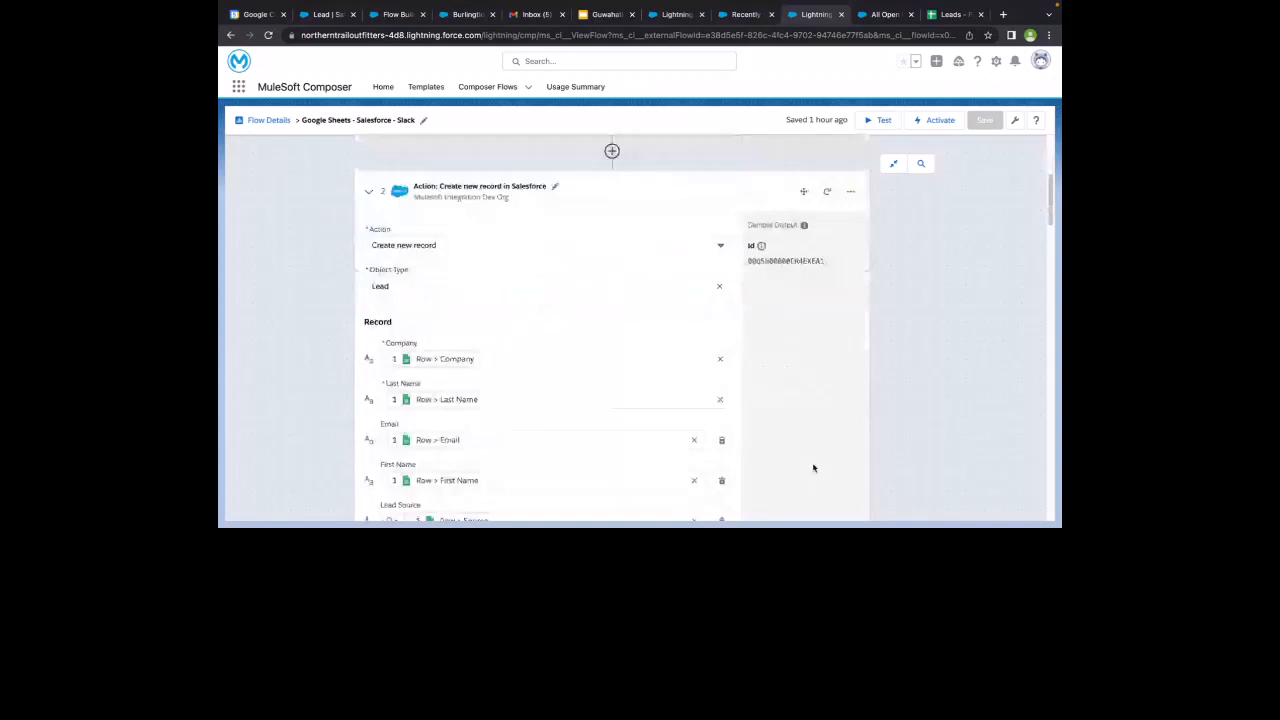
- Inspect the System Action choices for a step between the Google Sheets trigger and the Salesforce action, without adding one
click(612, 150)
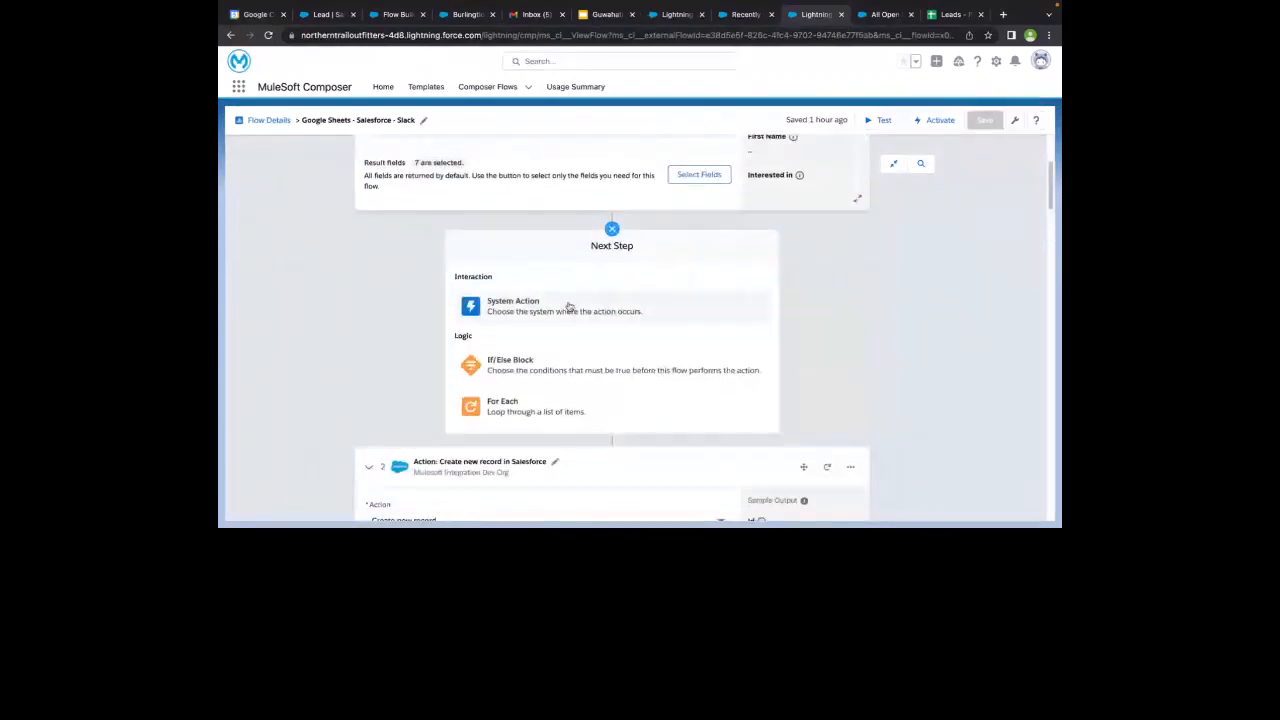
click(575, 305)
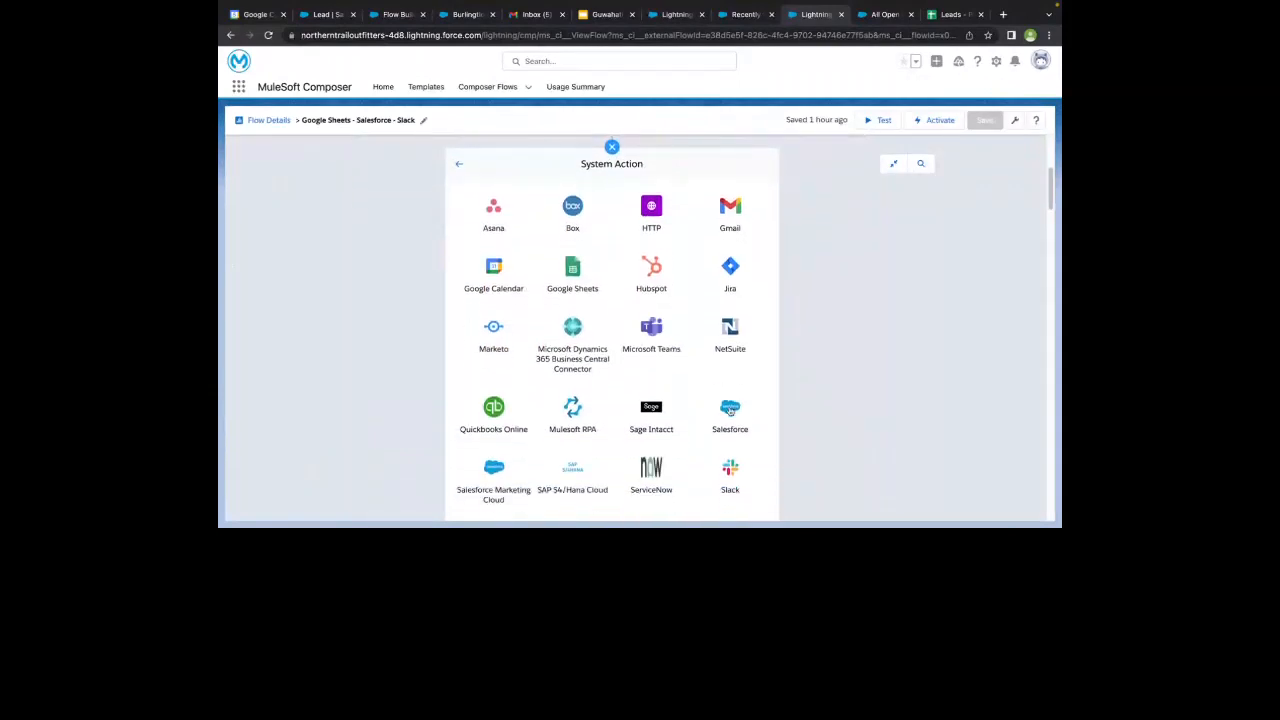
click(461, 167)
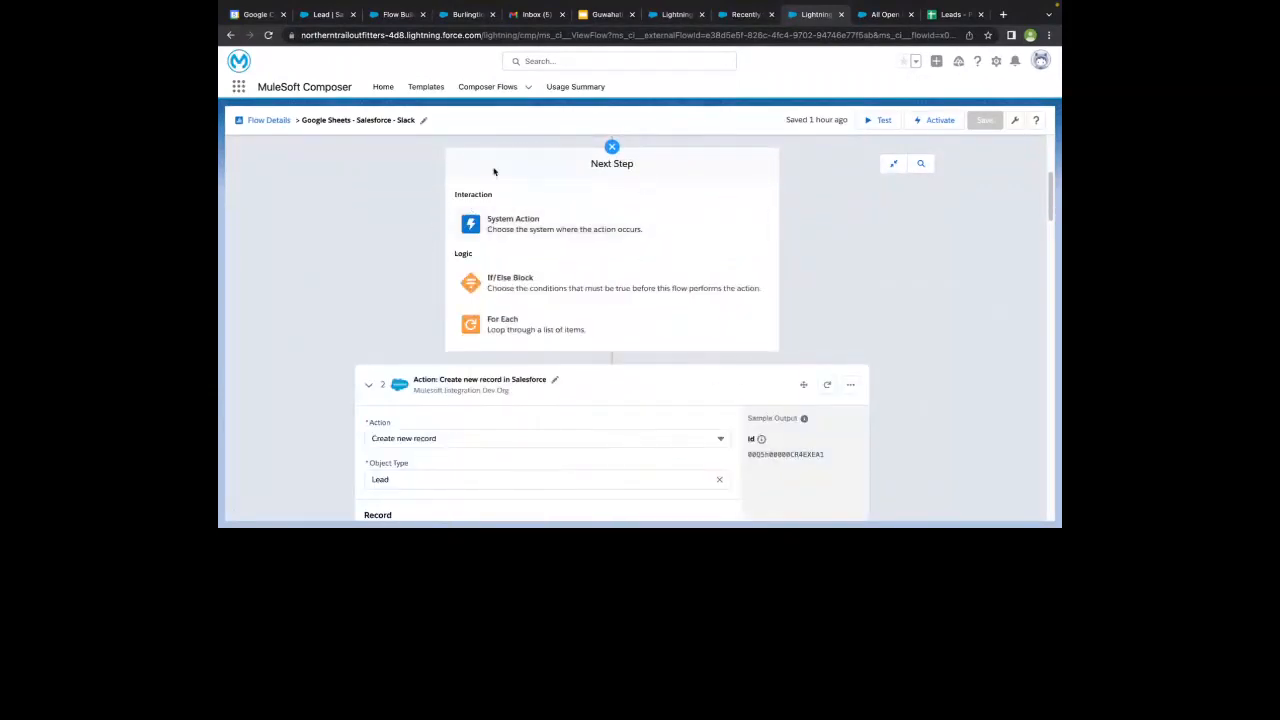
click(613, 149)
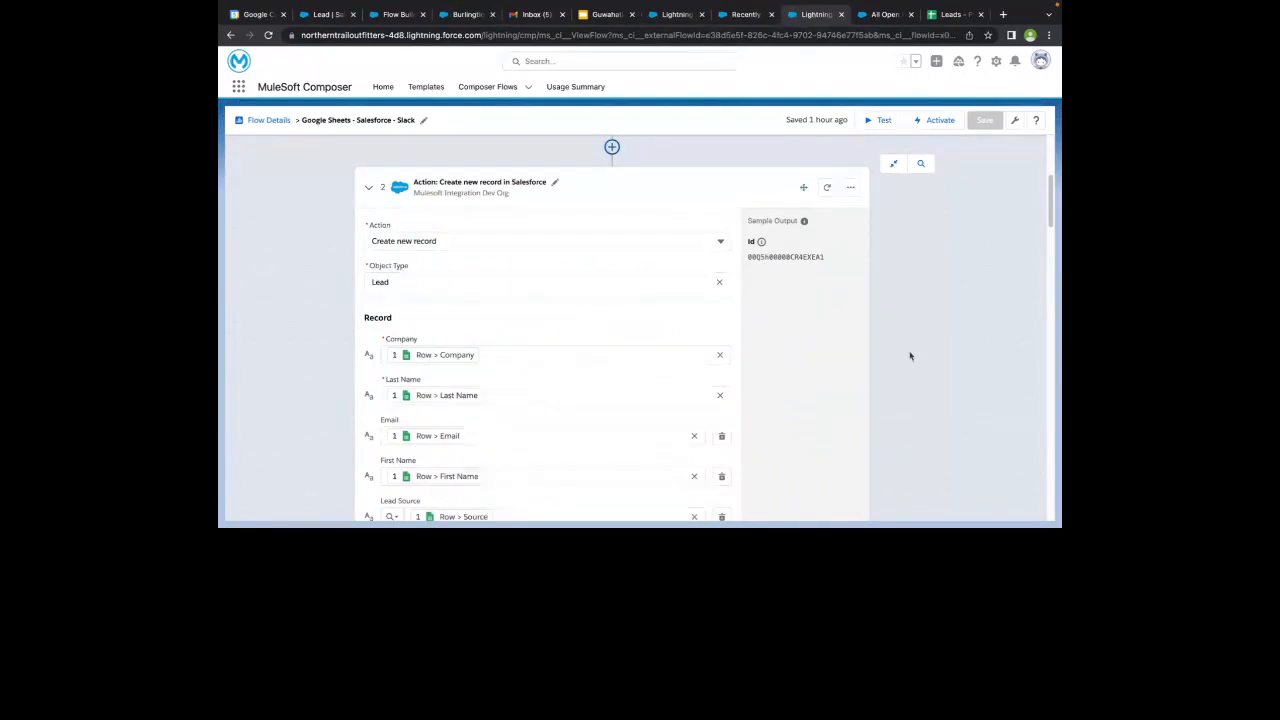
- Examine the action types offered for the Salesforce step, keeping Create new record selected
scroll(613, 343, down, 1)
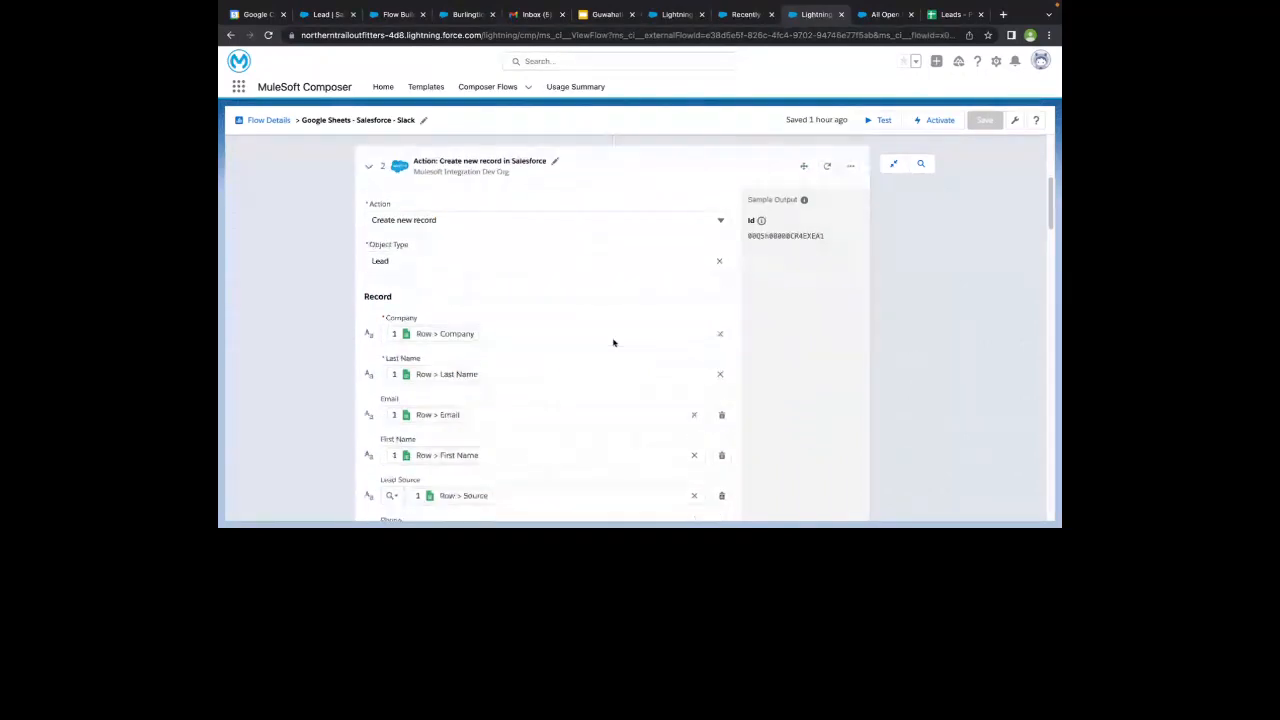
scroll(613, 343, down, 2)
scroll(613, 343, up, 5)
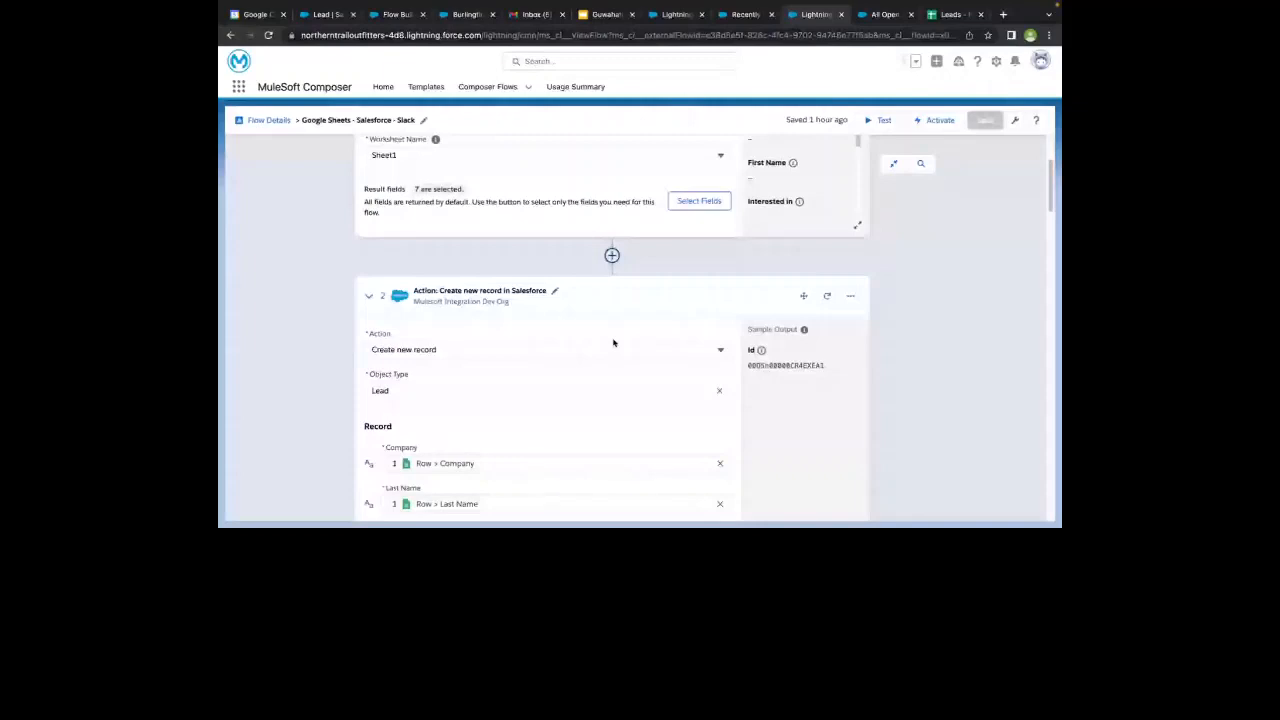
scroll(613, 343, down, 2)
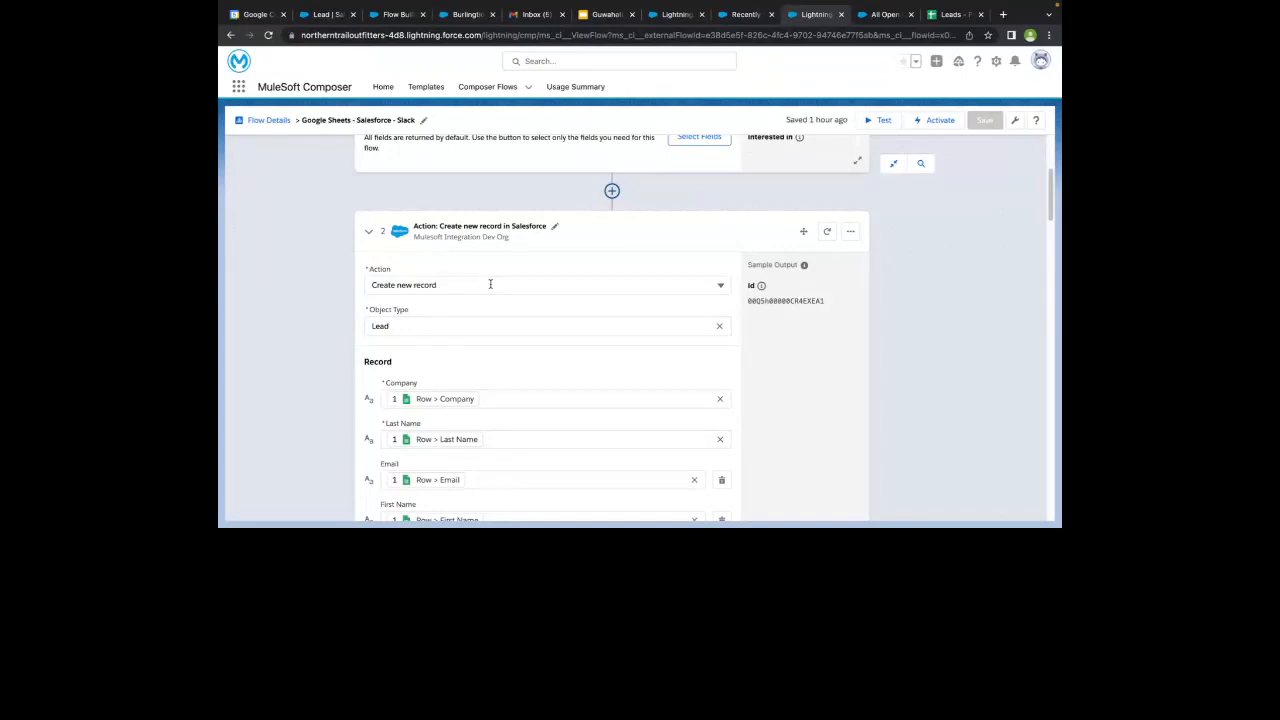
click(490, 284)
scroll(450, 346, down, 1)
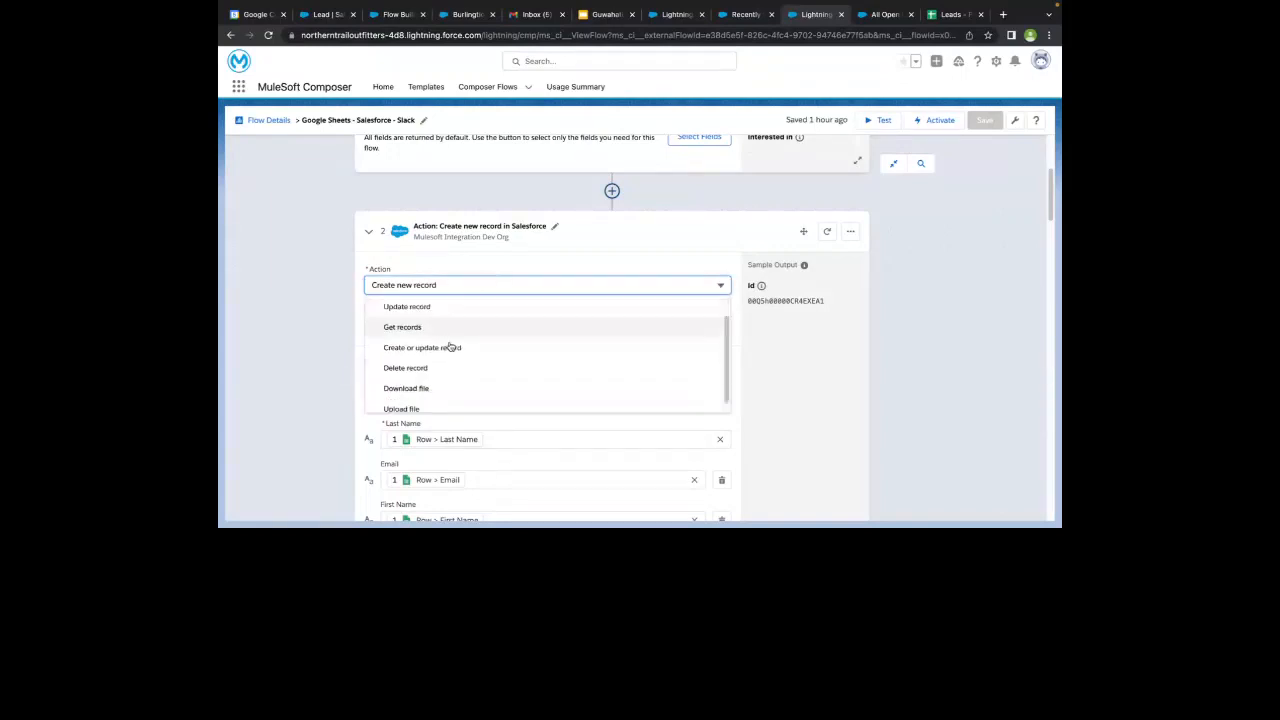
scroll(380, 392, down, 1)
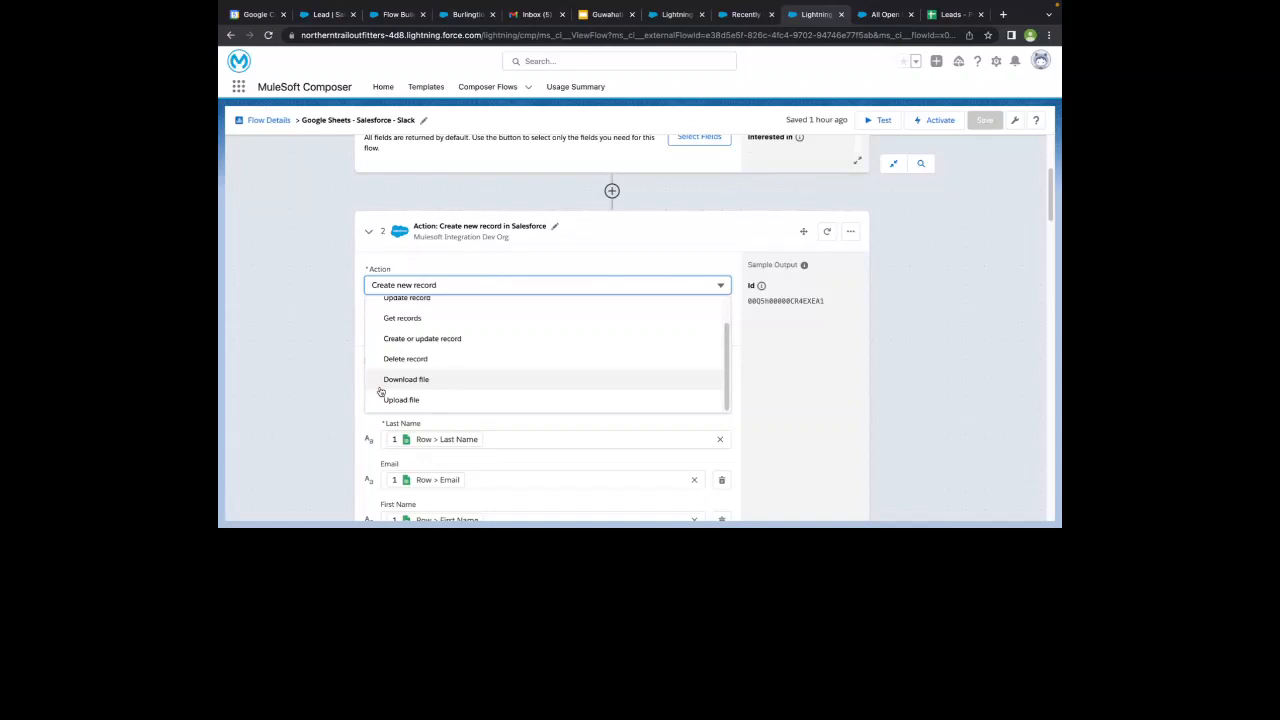
click(331, 353)
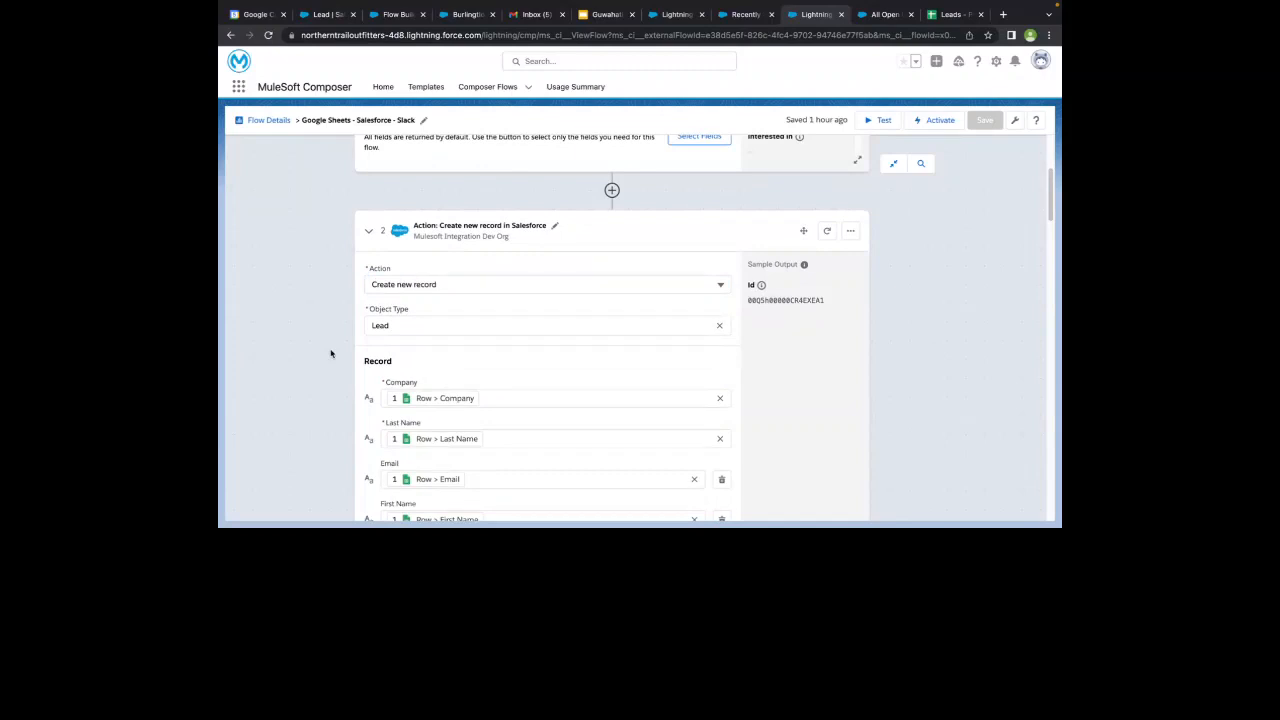
- Review how the Lead record's fields are mapped to the Google Sheets row values in the Salesforce action
scroll(331, 353, down, 3)
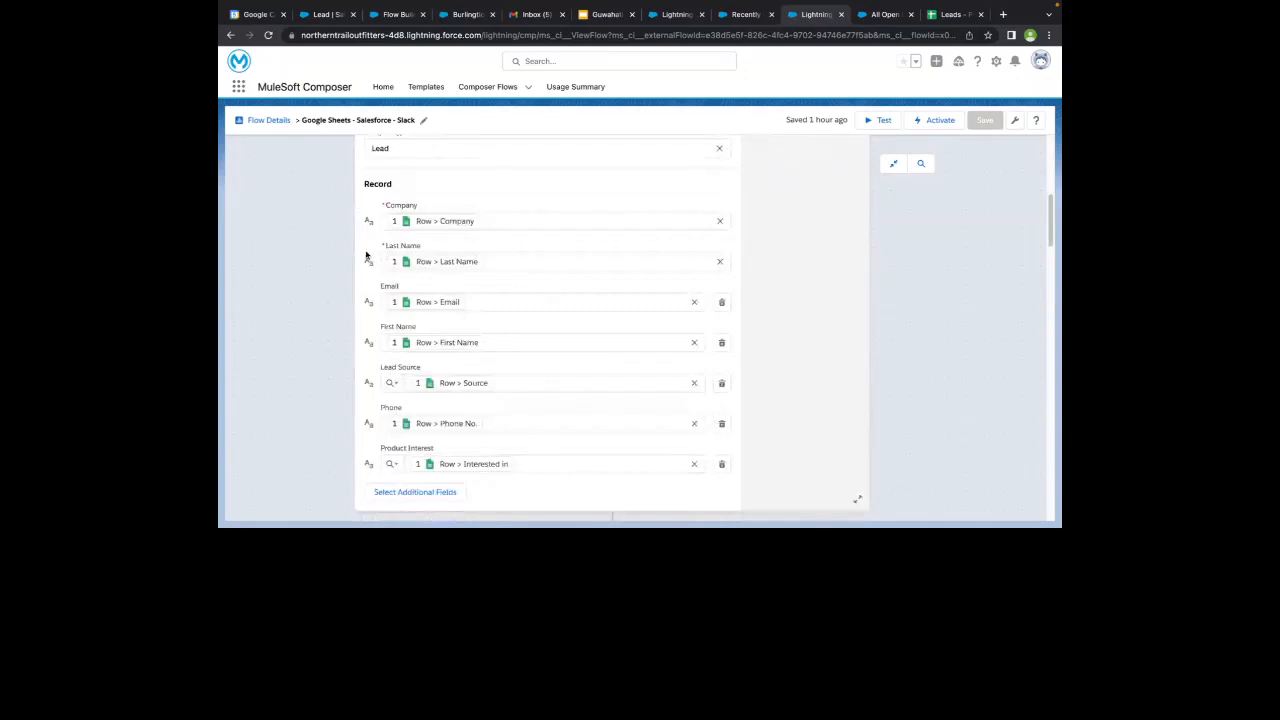
scroll(366, 256, down, 1)
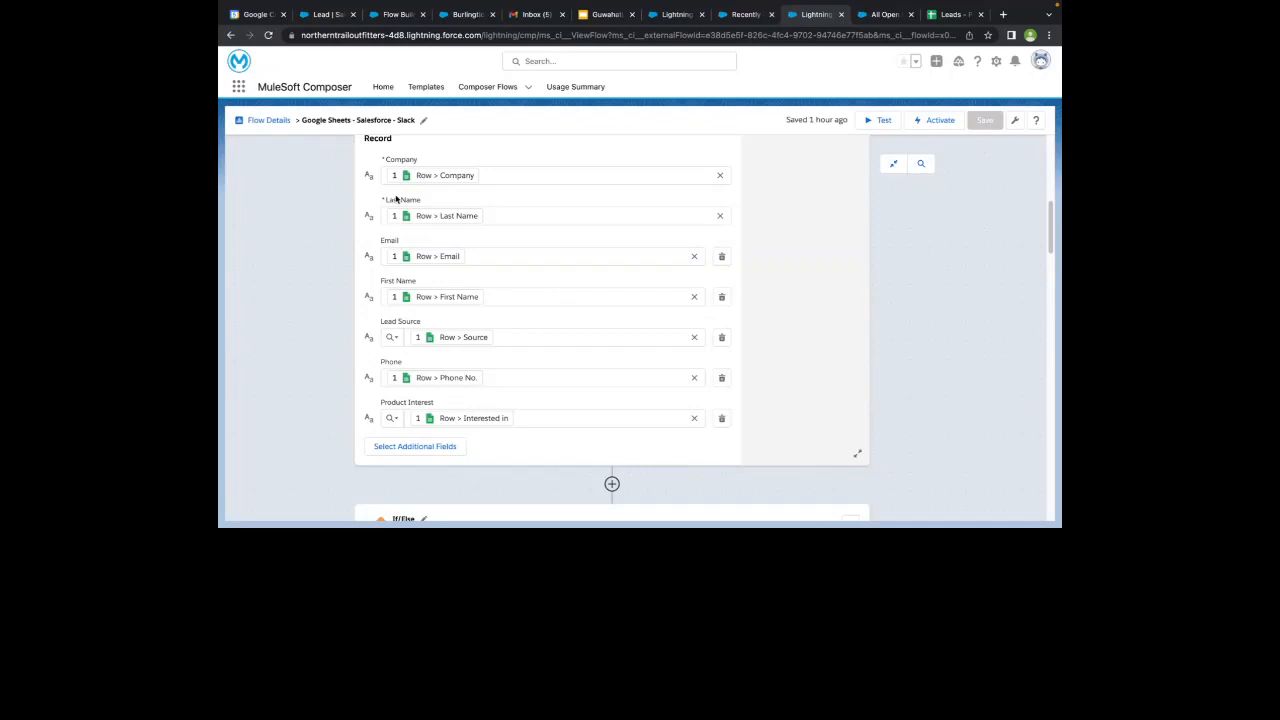
scroll(396, 199, down, 1)
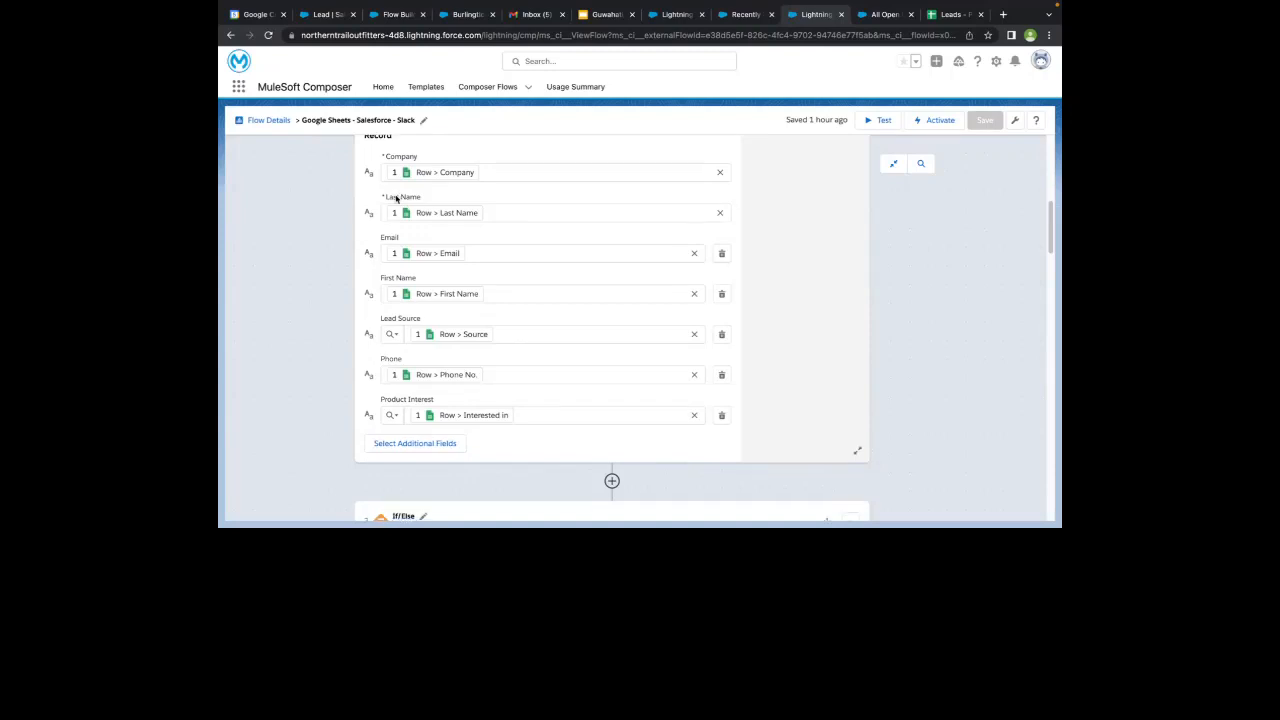
- Collapse the Create new record in Salesforce action after checking the rest of its Lead field mappings
scroll(396, 199, down, 5)
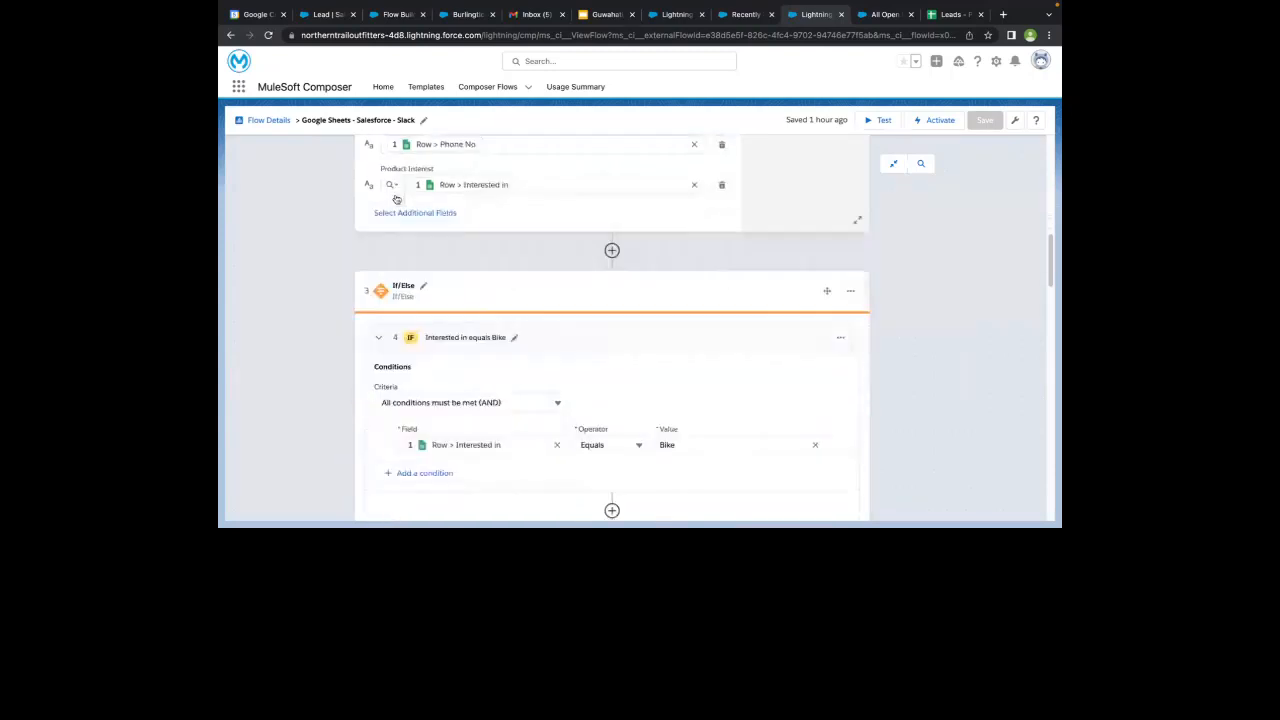
scroll(396, 199, down, 3)
scroll(380, 197, up, 12)
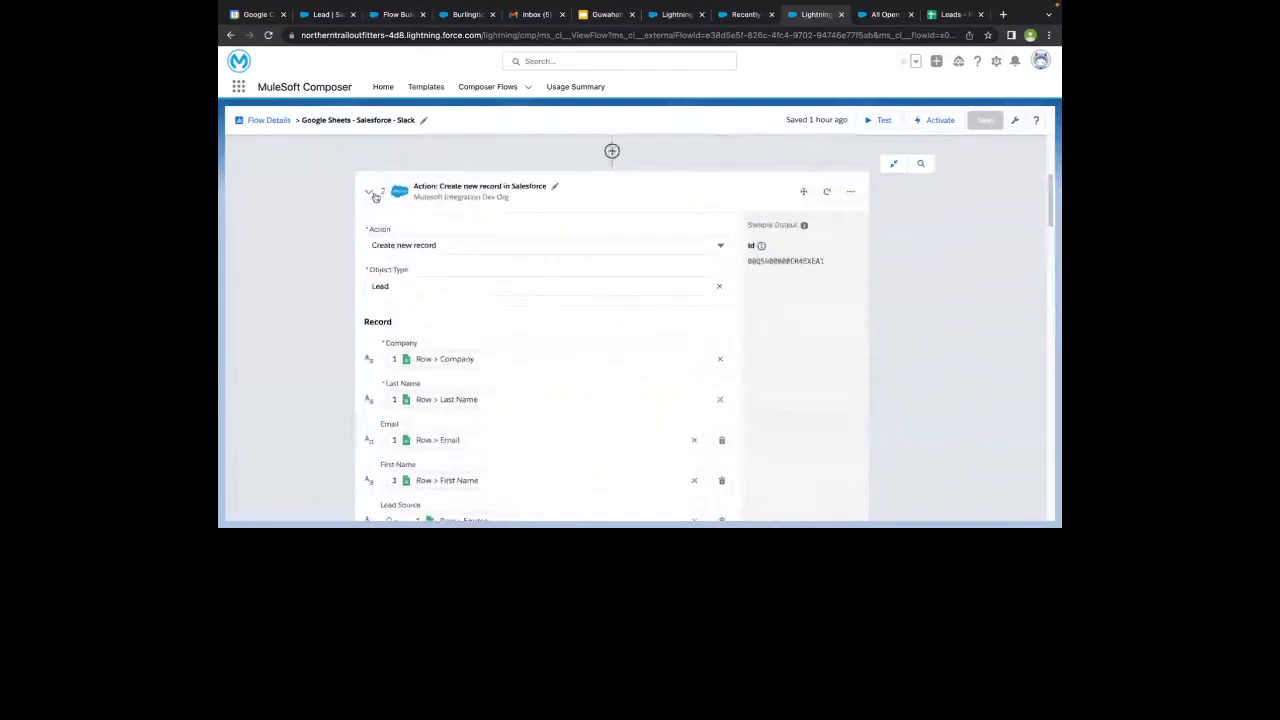
click(370, 192)
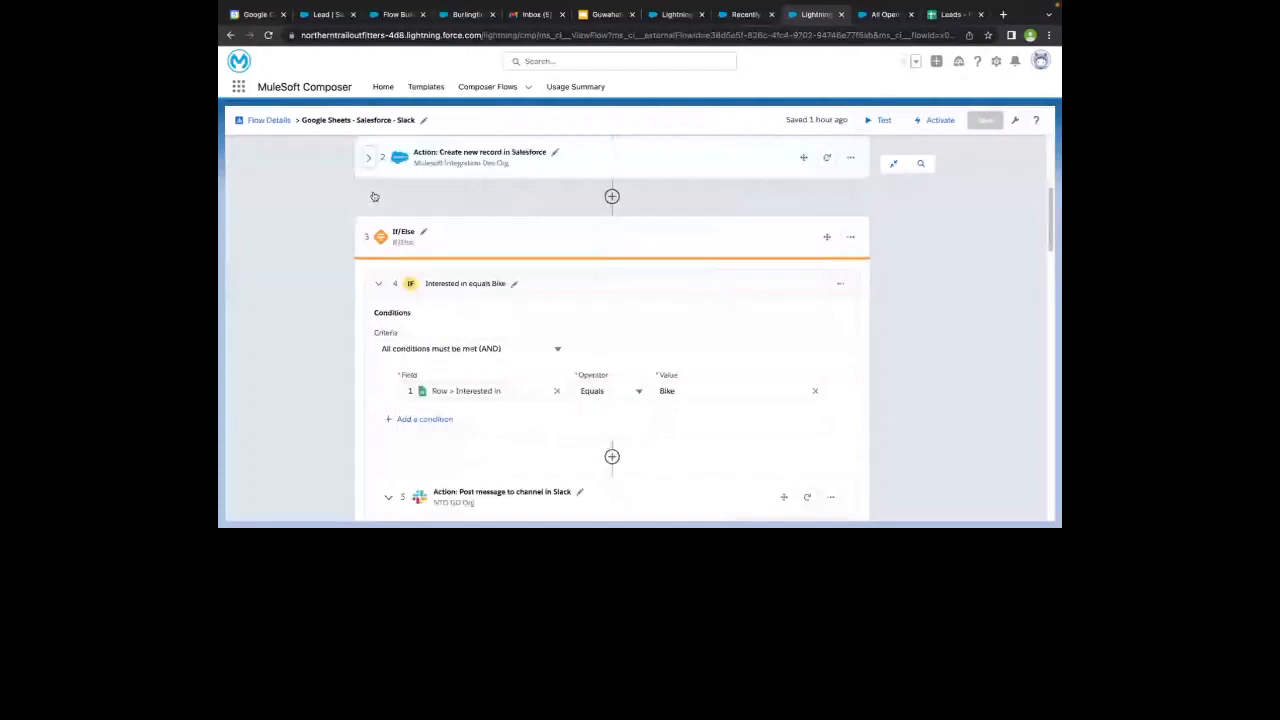
- Review the Interested in equals Bike branch of the If/Else step and its Slack message to the nto-bike-sales-team channel
scroll(374, 196, down, 1)
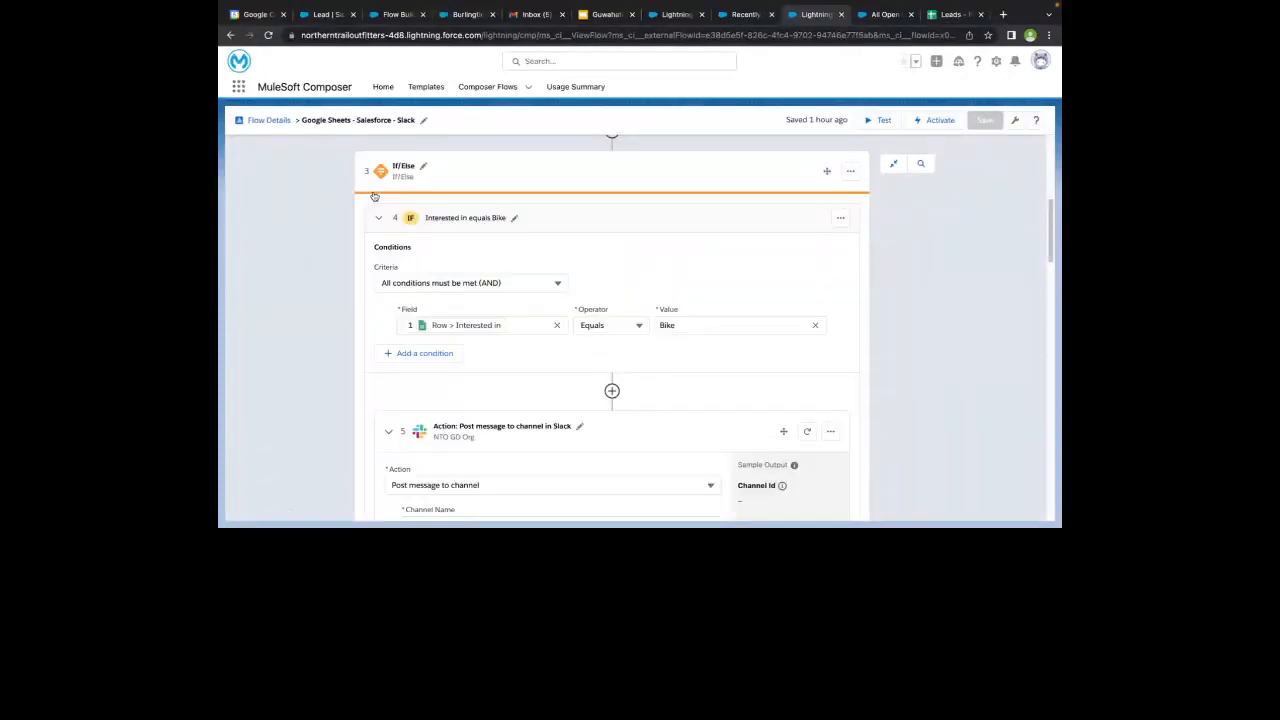
scroll(374, 196, down, 3)
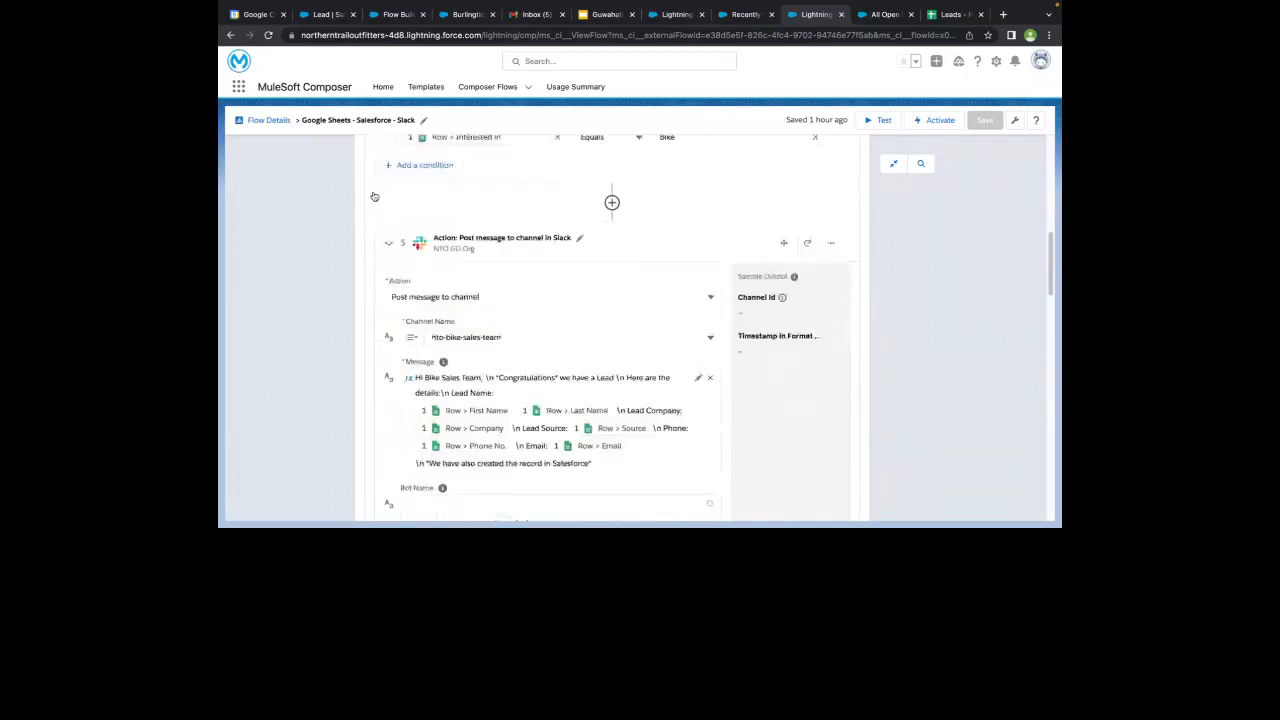
scroll(453, 163, up, 1)
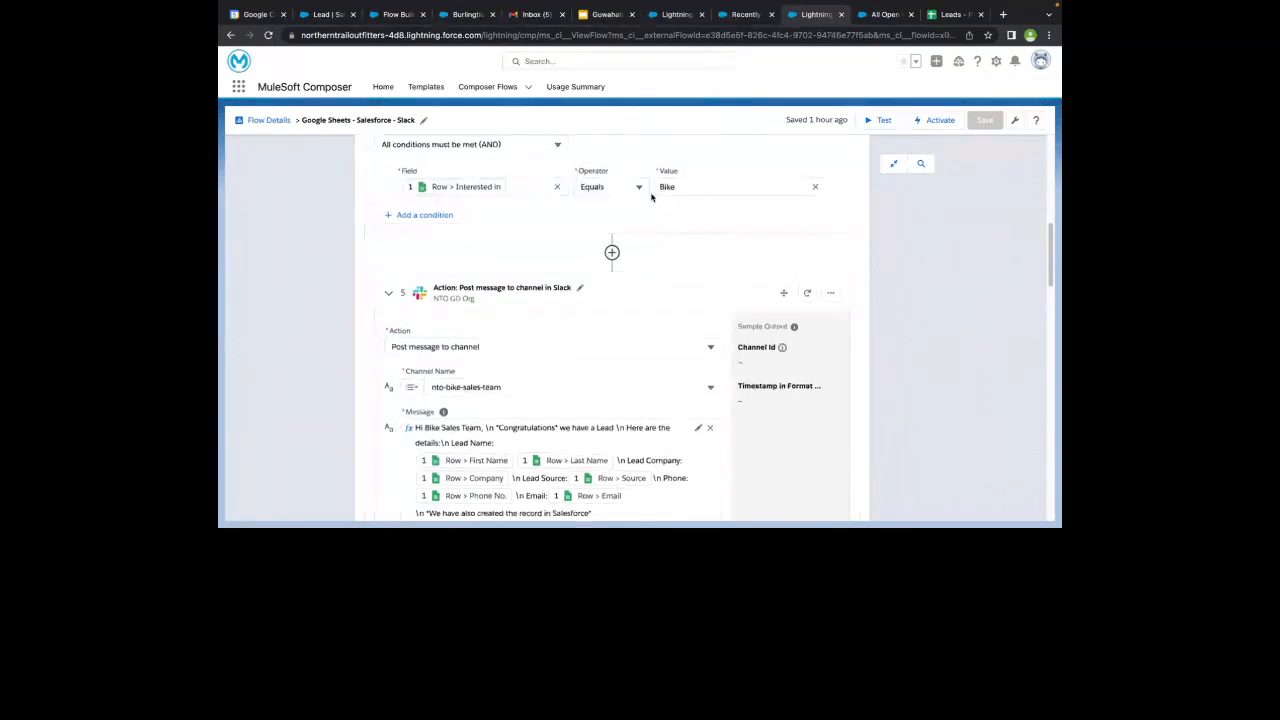
scroll(600, 180, up, 2)
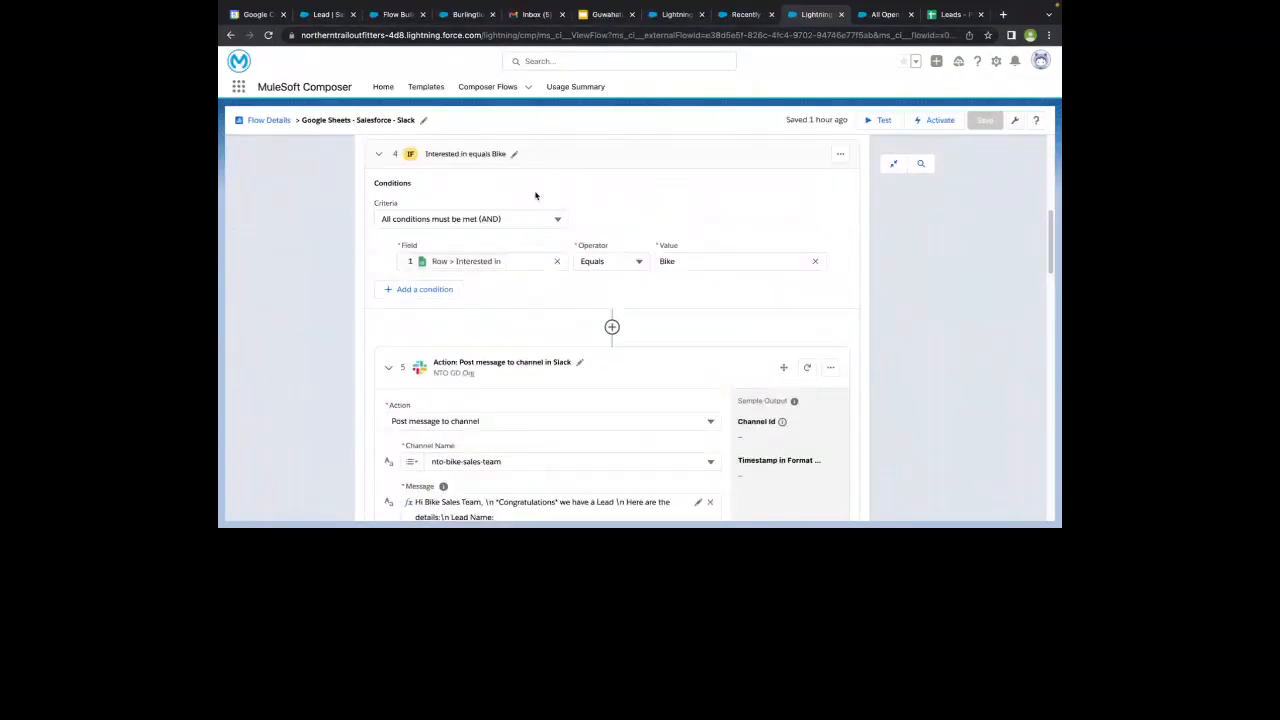
scroll(490, 265, down, 3)
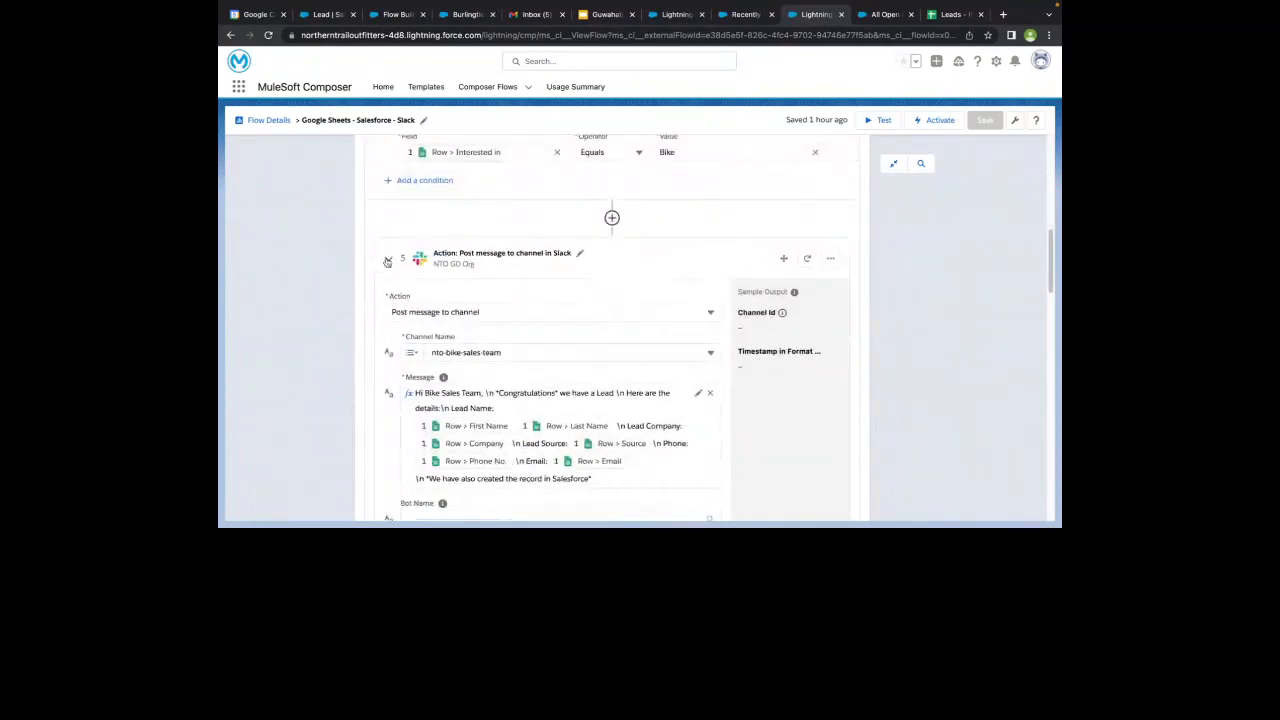
scroll(430, 230, down, 2)
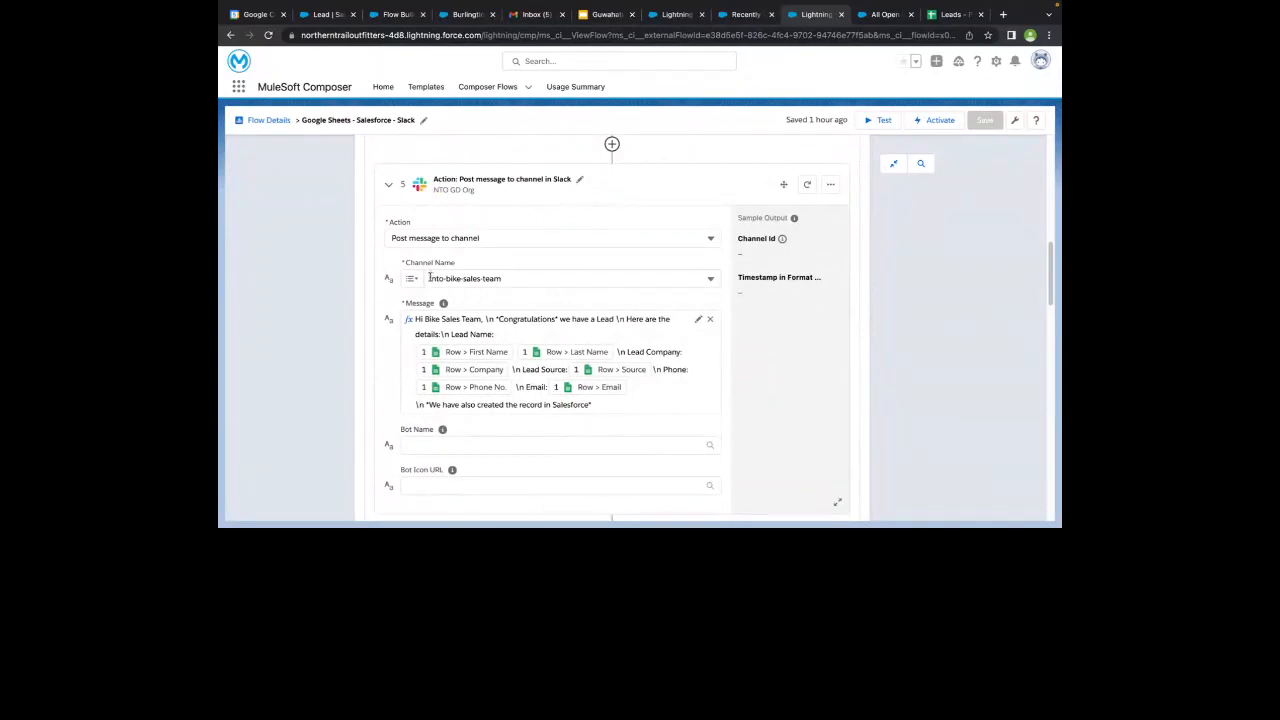
scroll(487, 275, down, 2)
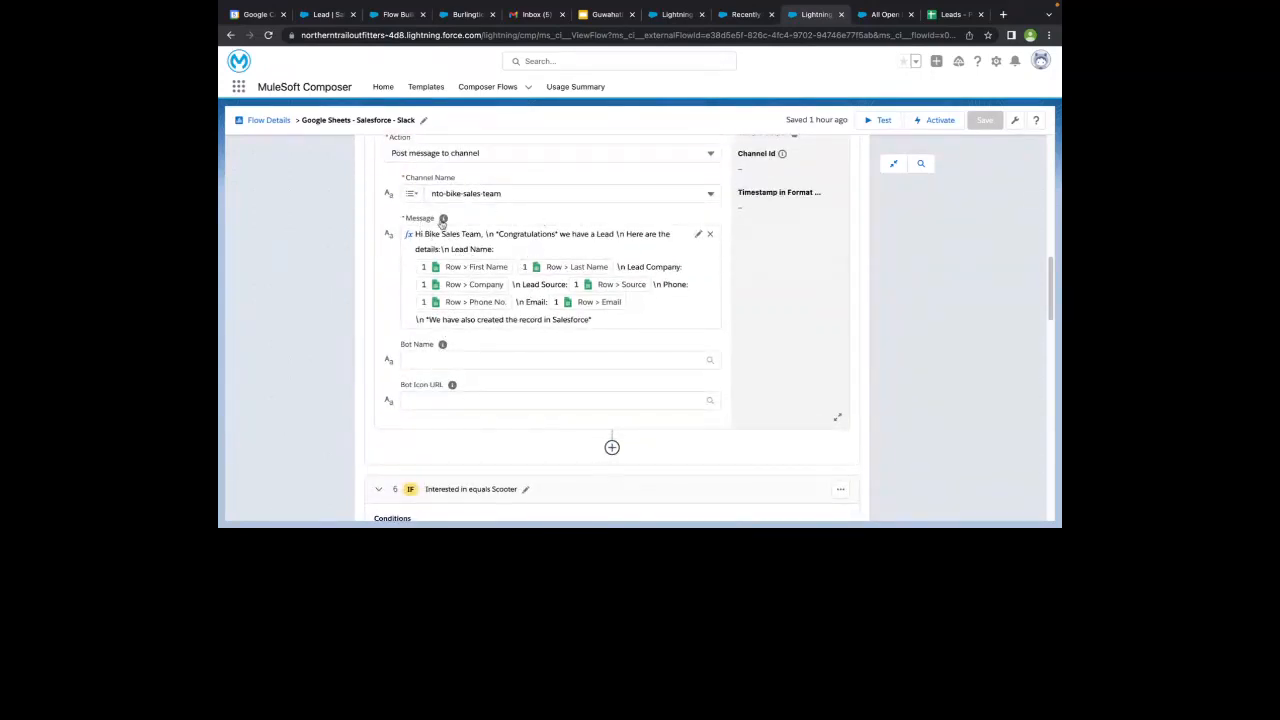
mouse_move(443, 219)
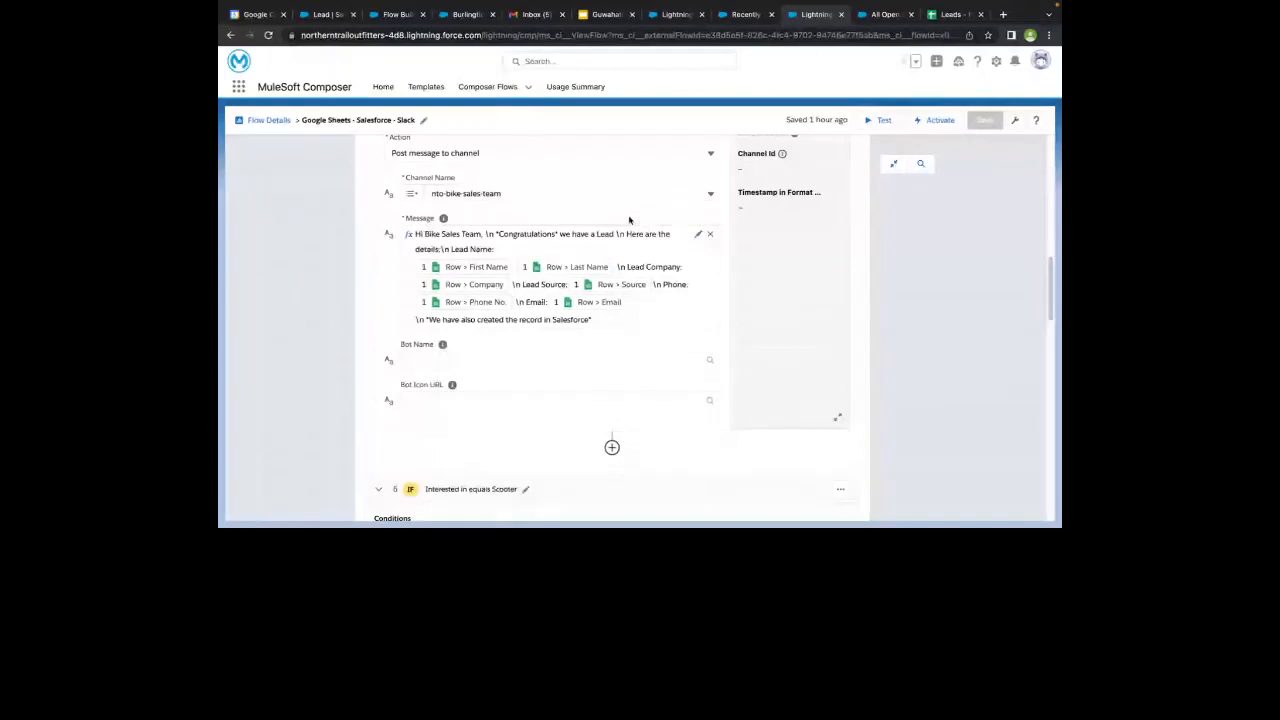
scroll(629, 219, up, 1)
scroll(629, 219, up, 5)
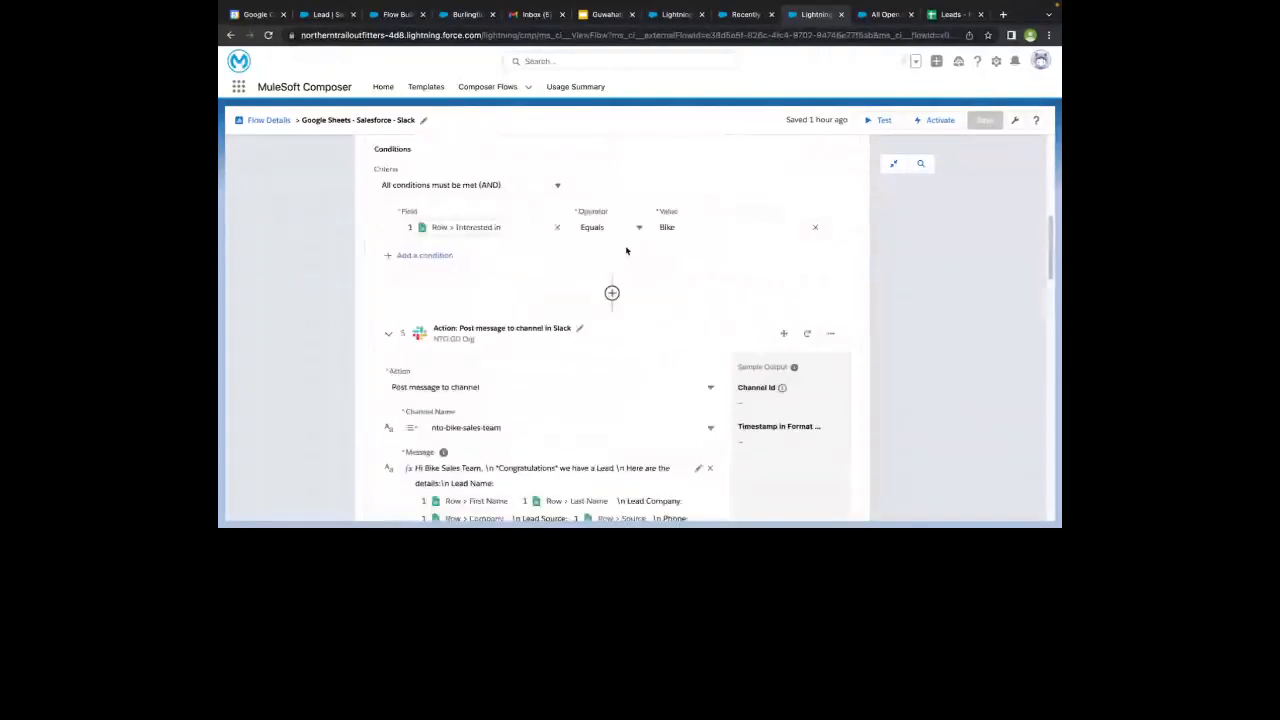
scroll(626, 250, up, 3)
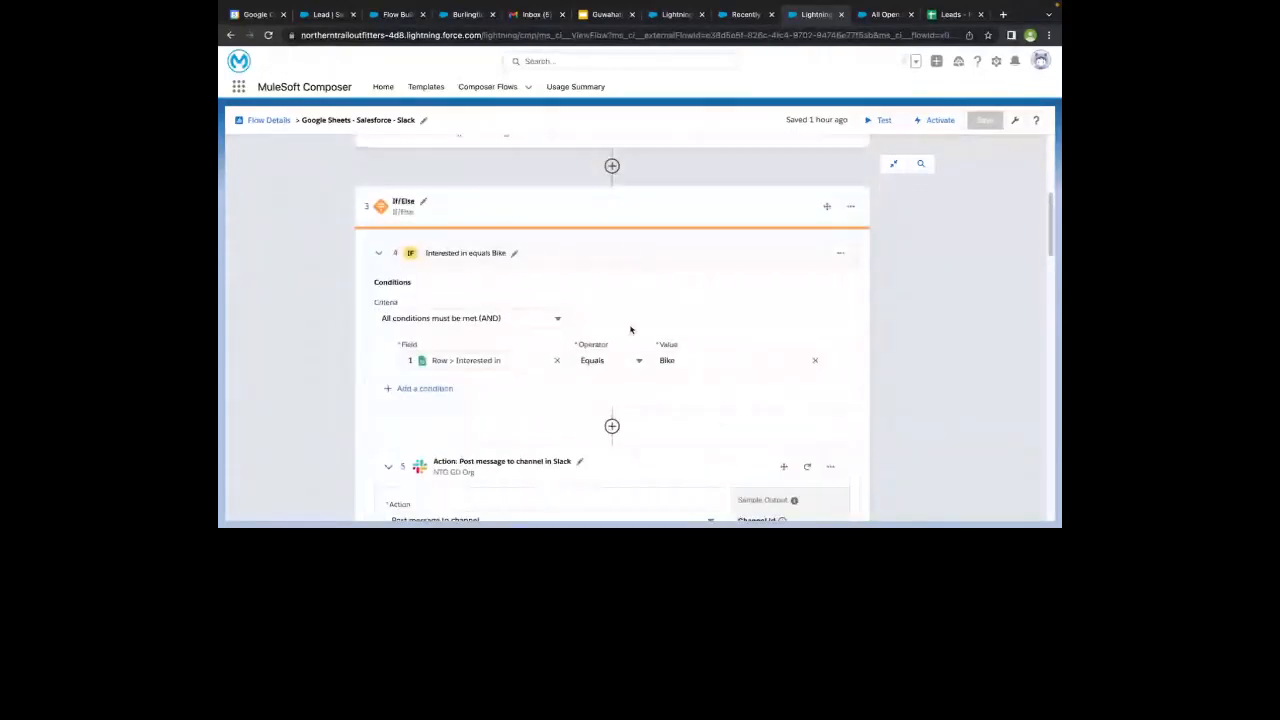
- Compare the Bike branch's condition field with the Interested In column of the Leads - Phoenix Mall spreadsheet
scroll(631, 330, down, 1)
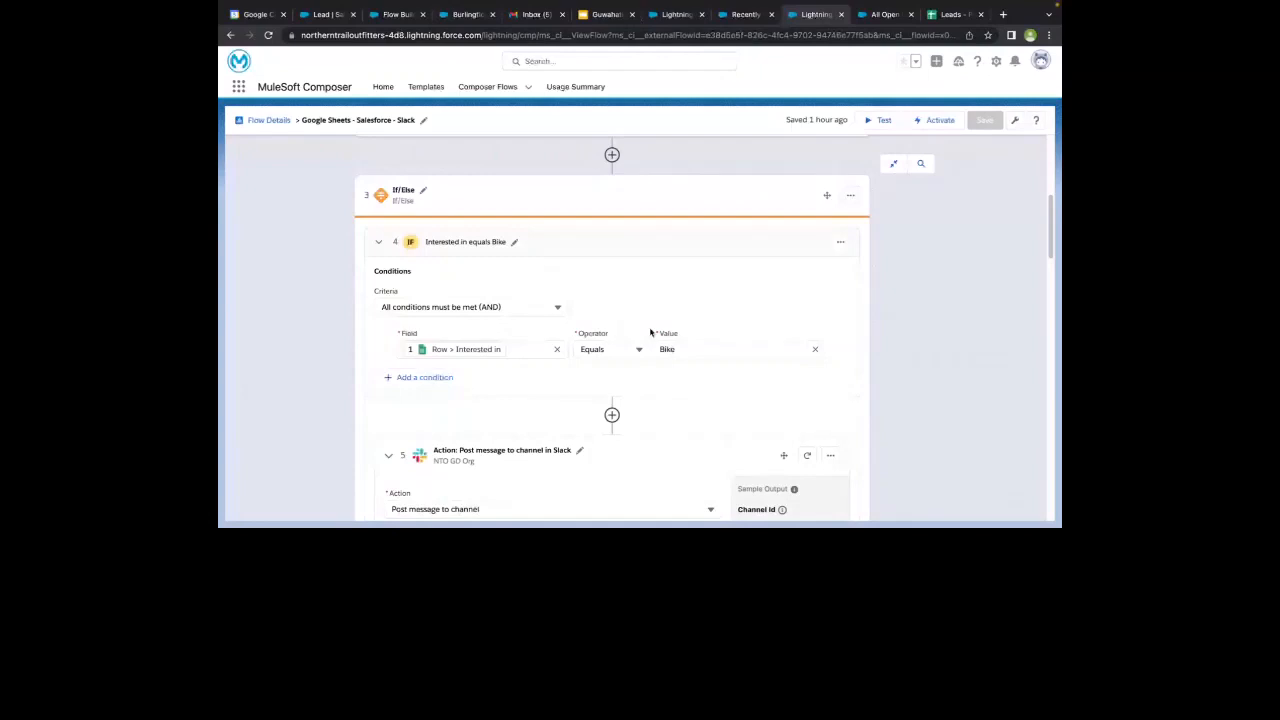
scroll(650, 332, down, 2)
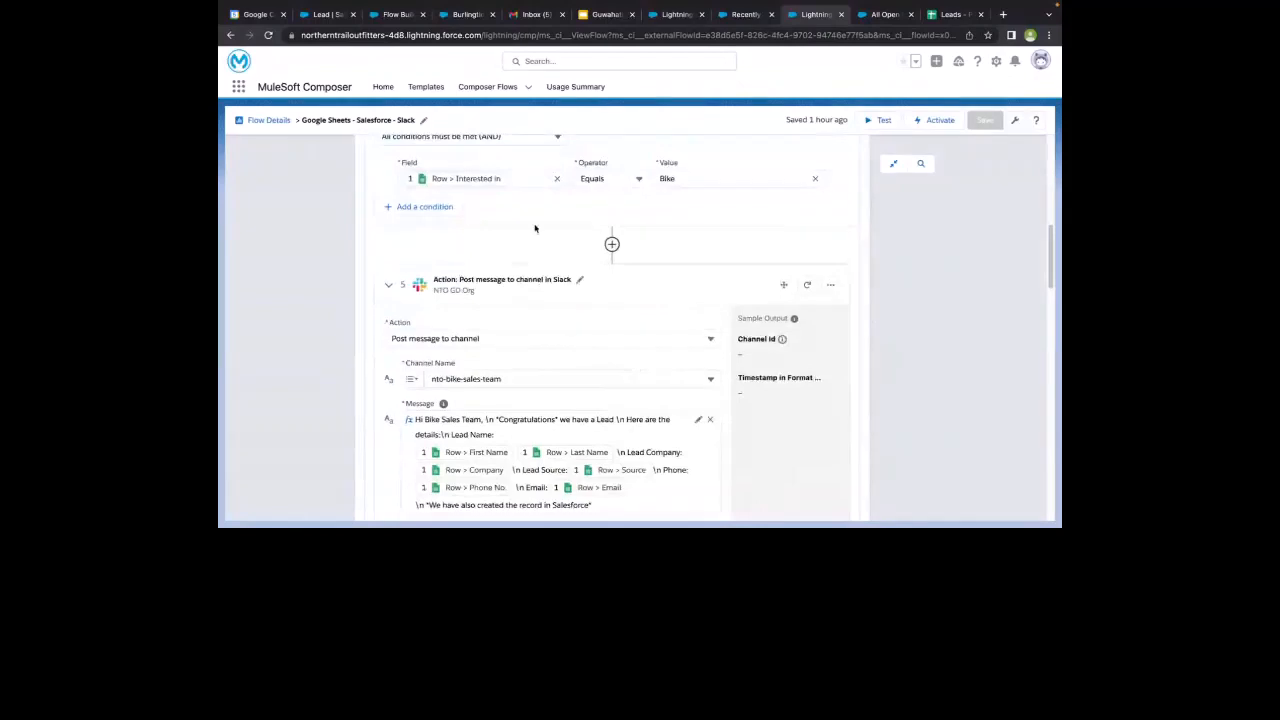
click(932, 15)
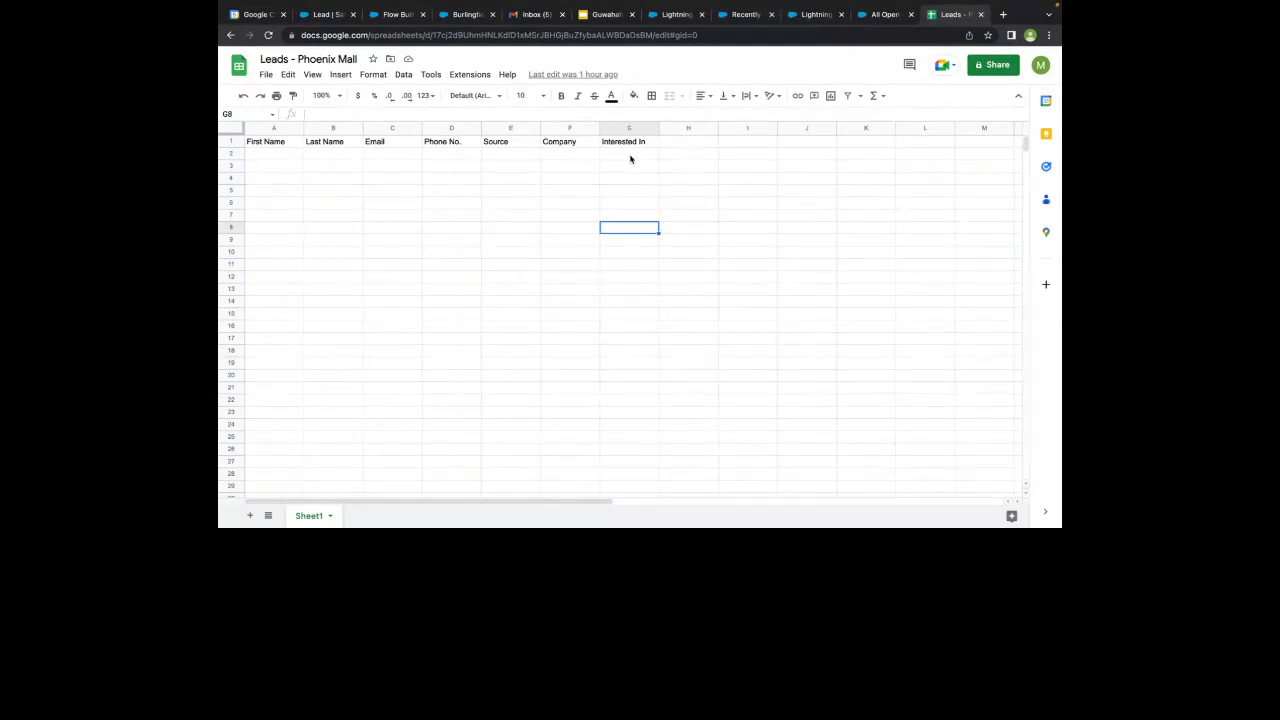
click(815, 14)
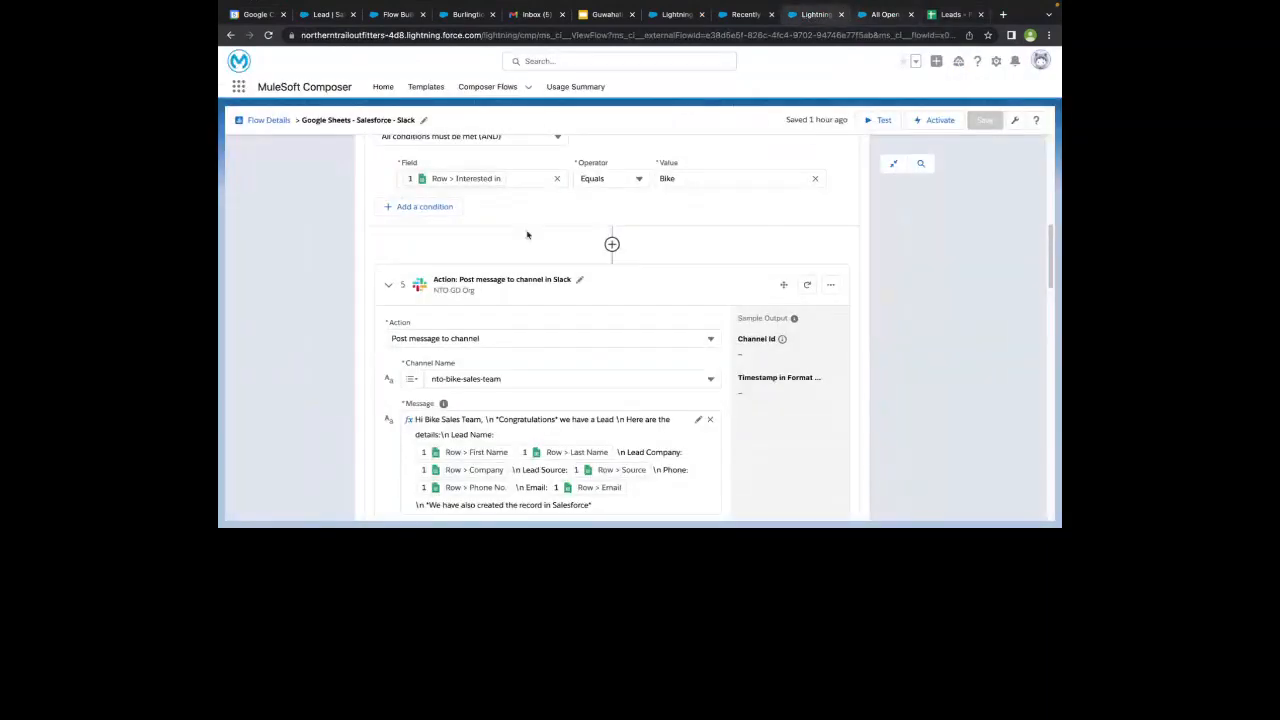
scroll(510, 237, up, 2)
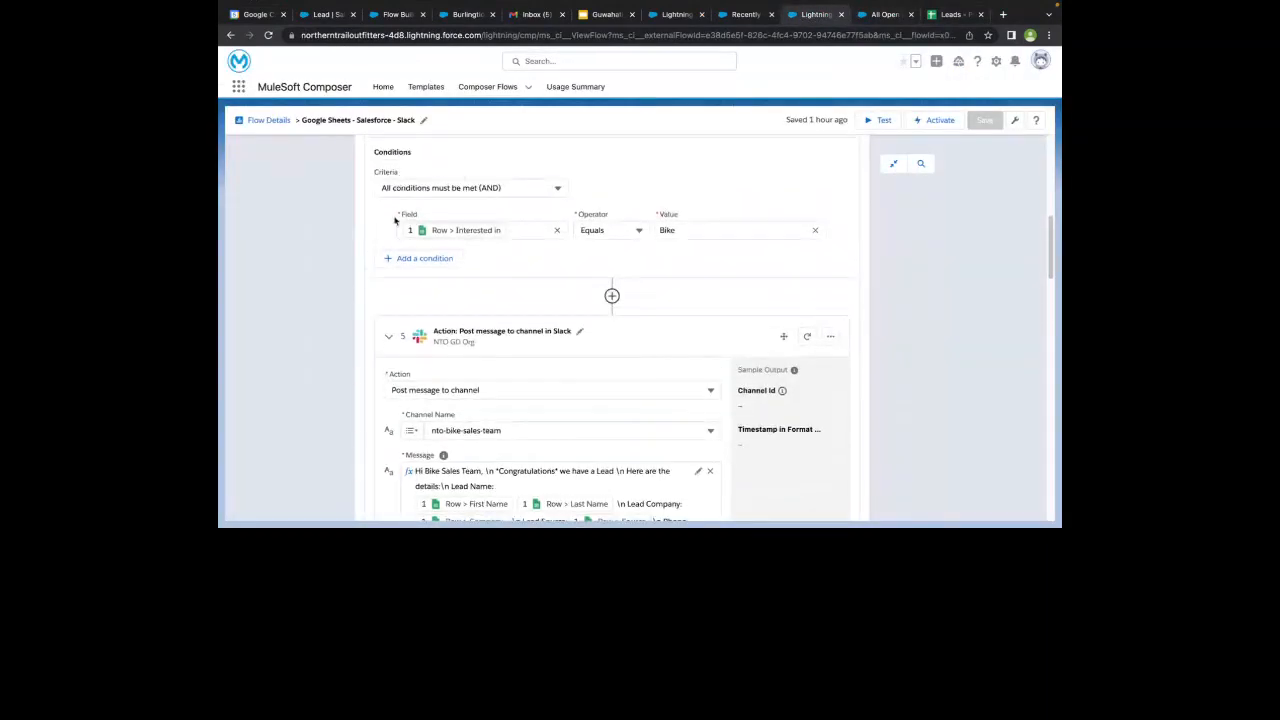
scroll(500, 255, down, 3)
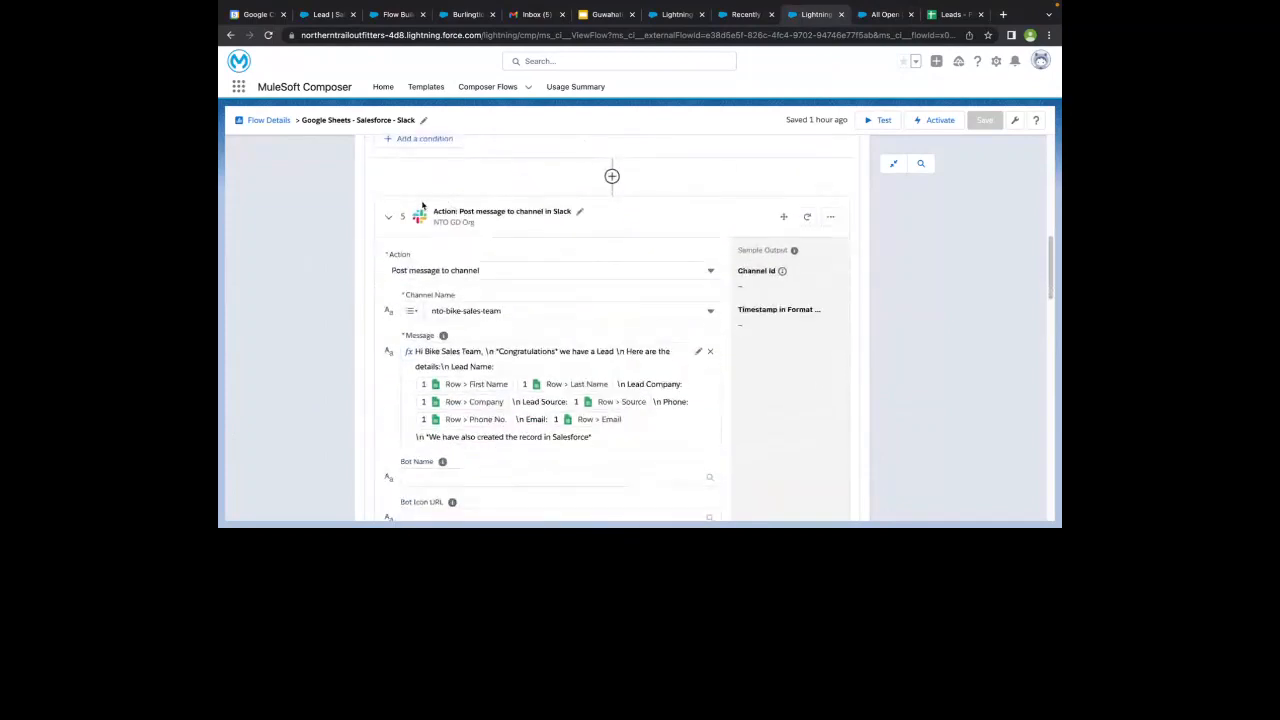
- Inspect the Bike team's Slack message and the available date functions in the Custom Expression Editor, without applying changes
scroll(527, 401, down, 1)
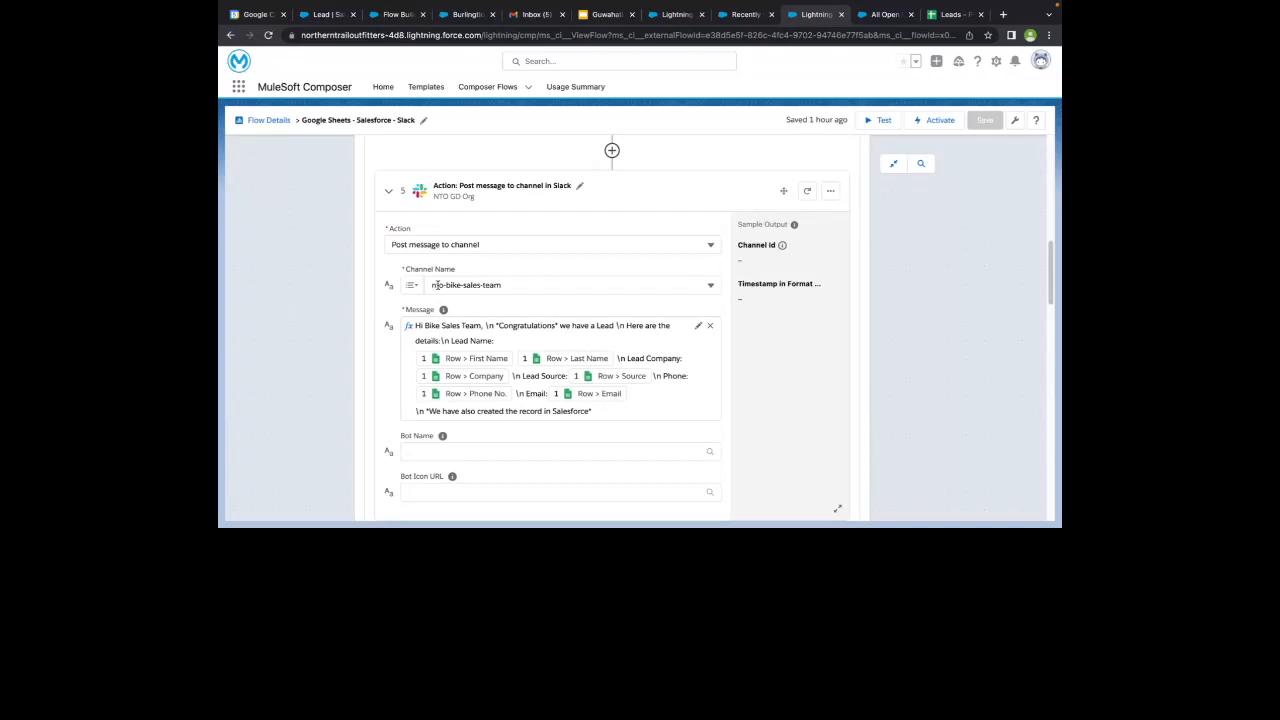
scroll(435, 285, down, 1)
click(698, 289)
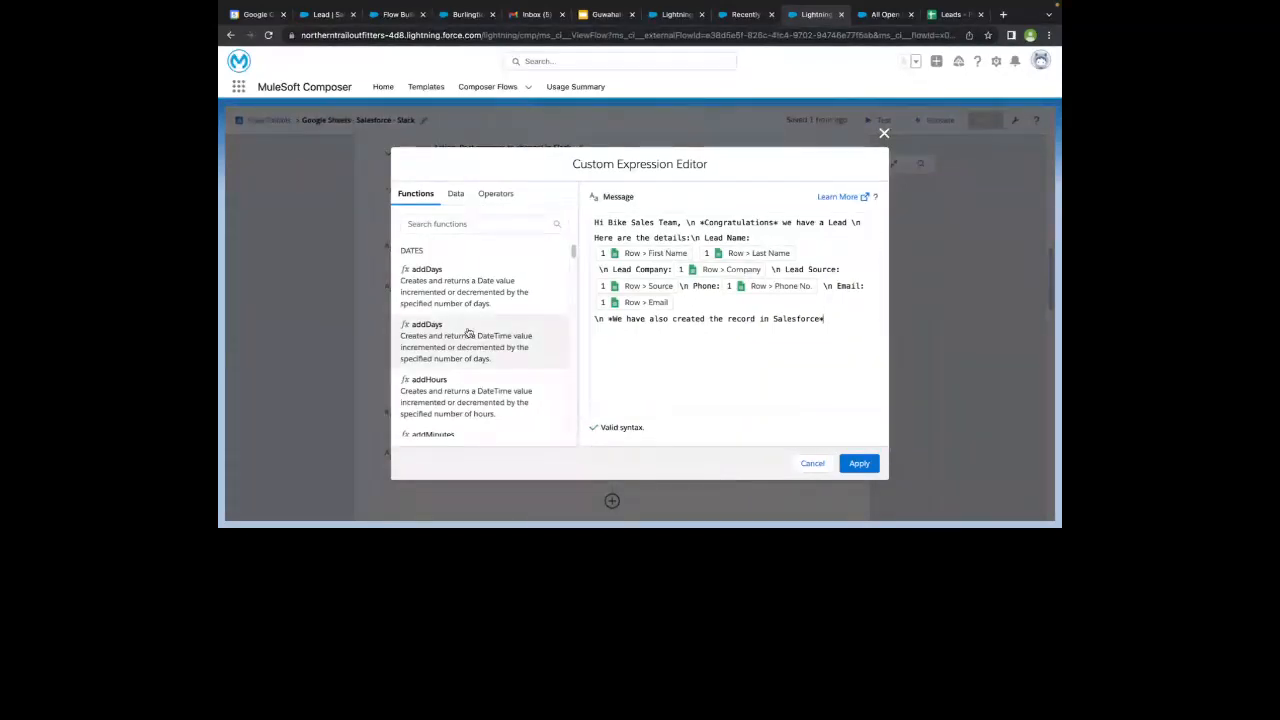
scroll(468, 333, down, 3)
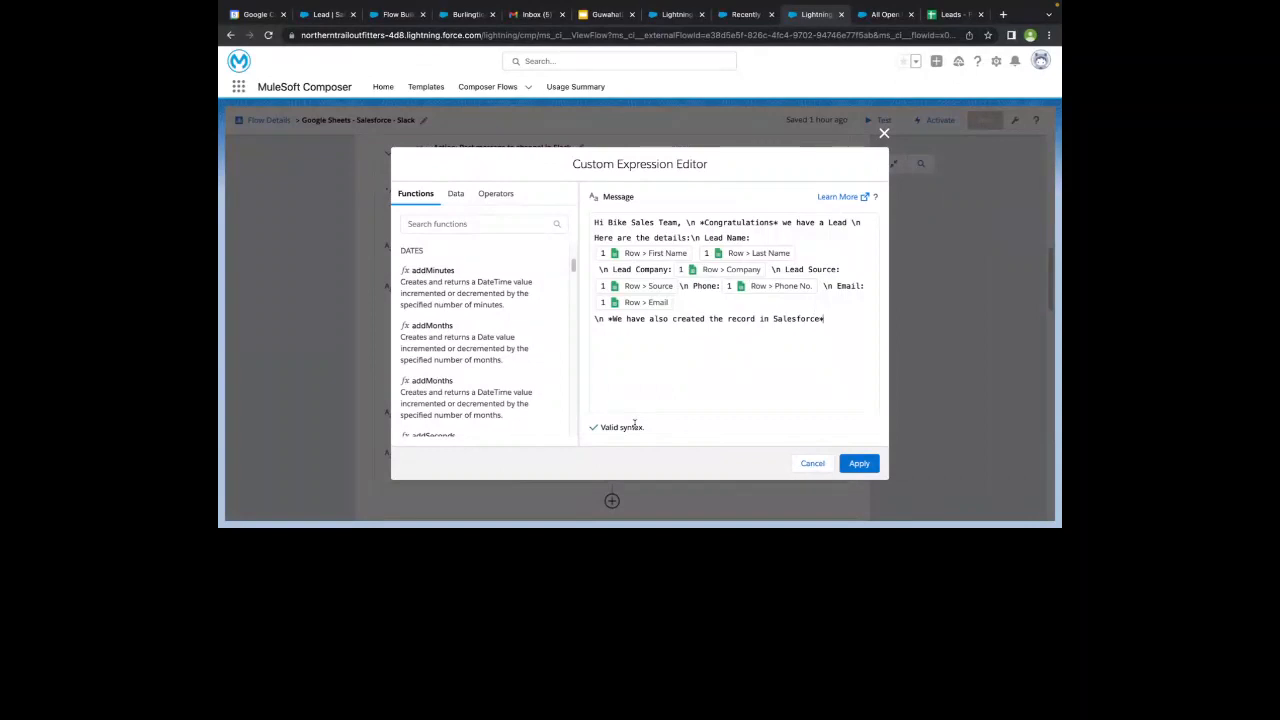
click(812, 463)
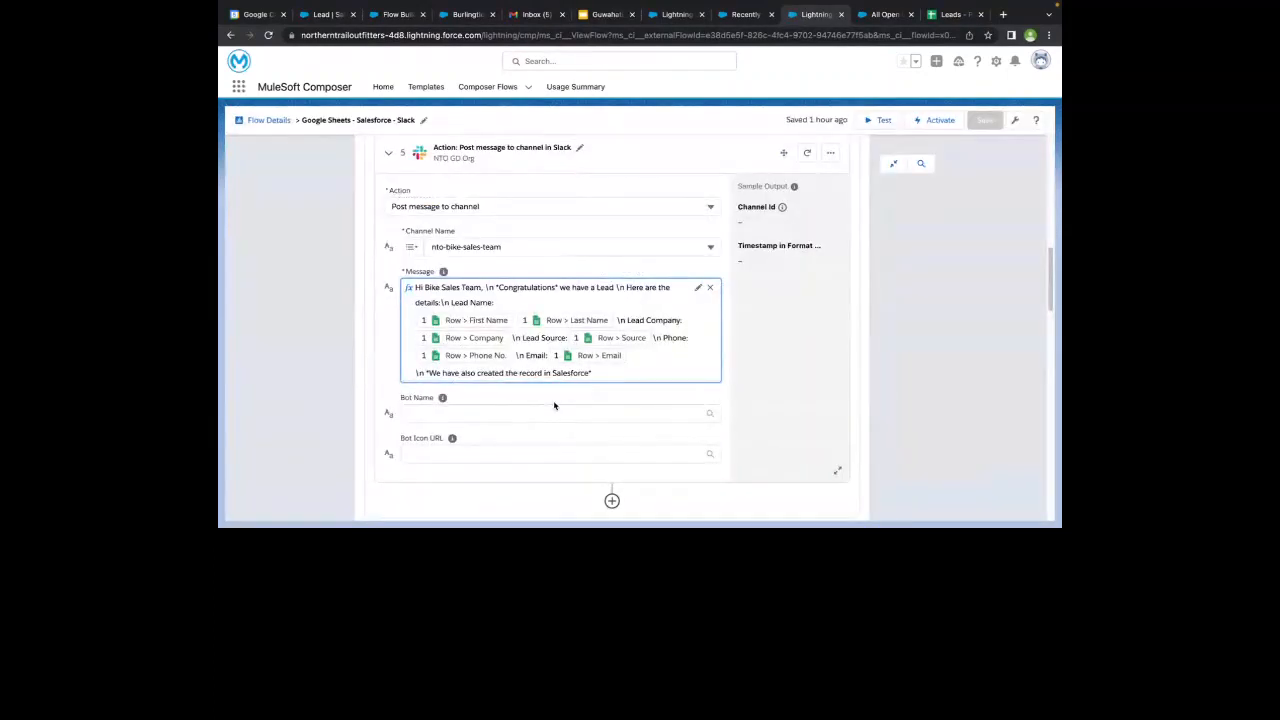
- Collapse the Interested in equals Bike branch of the If/Else step
scroll(554, 405, down, 1)
scroll(554, 405, down, 2)
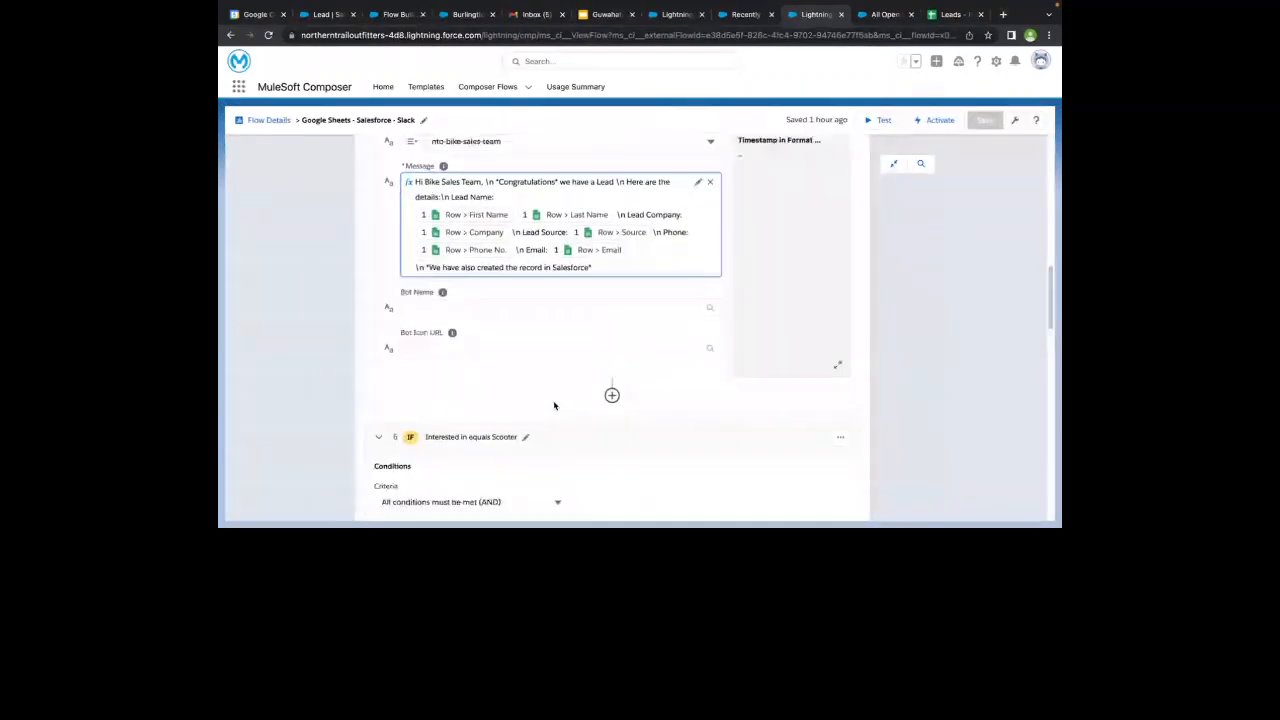
scroll(554, 405, up, 5)
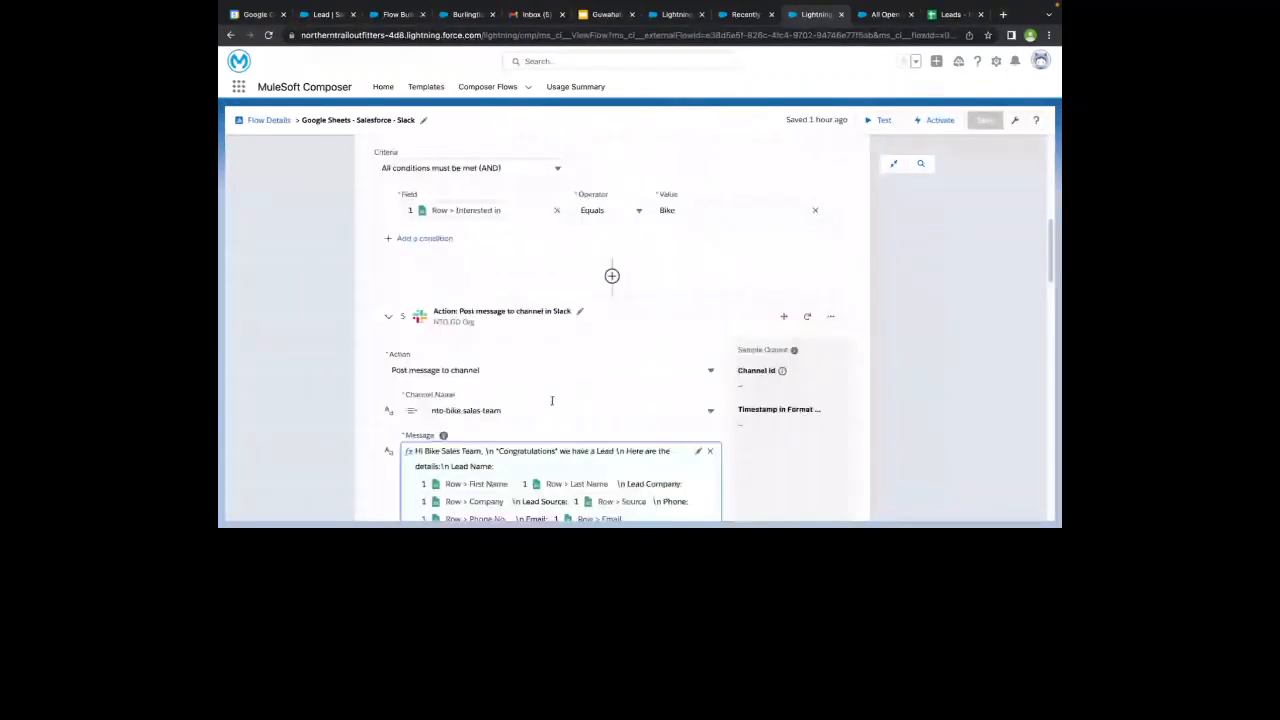
scroll(466, 282, up, 2)
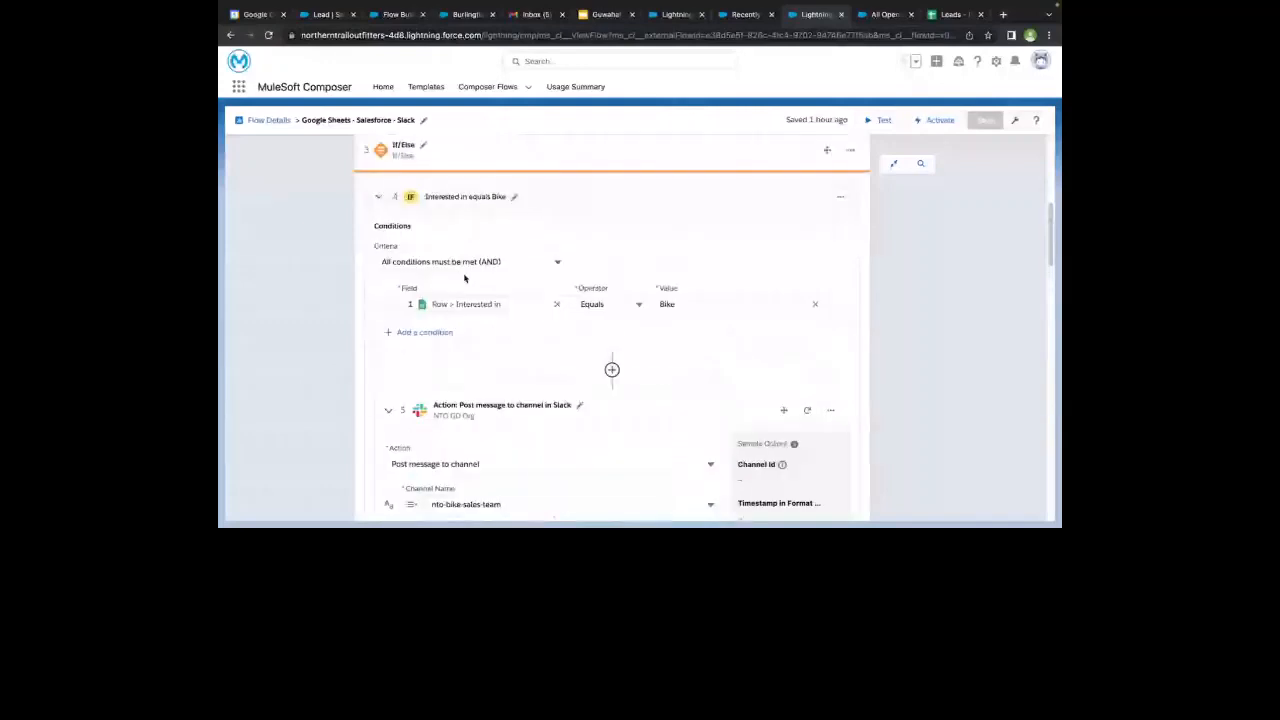
click(379, 198)
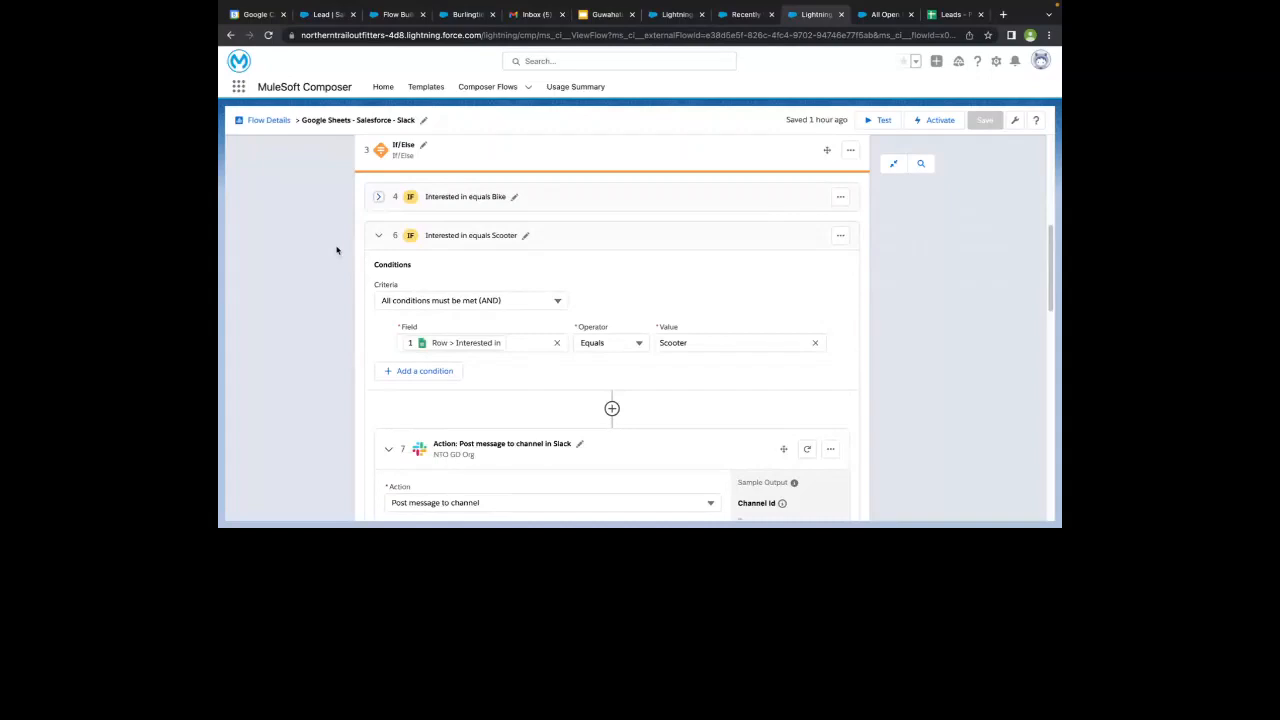
- Review the Interested in equals Scooter branch and its Slack message to the nto-scooter-sales-team channel
scroll(337, 250, down, 1)
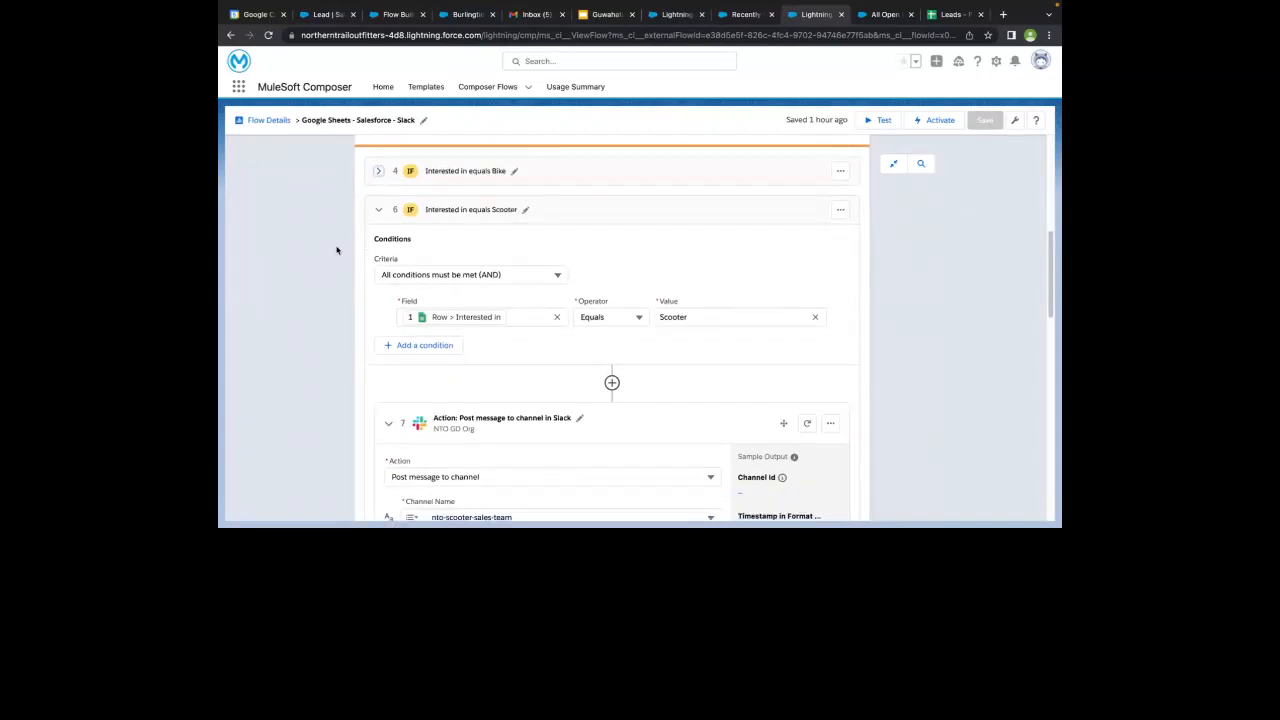
scroll(338, 250, down, 5)
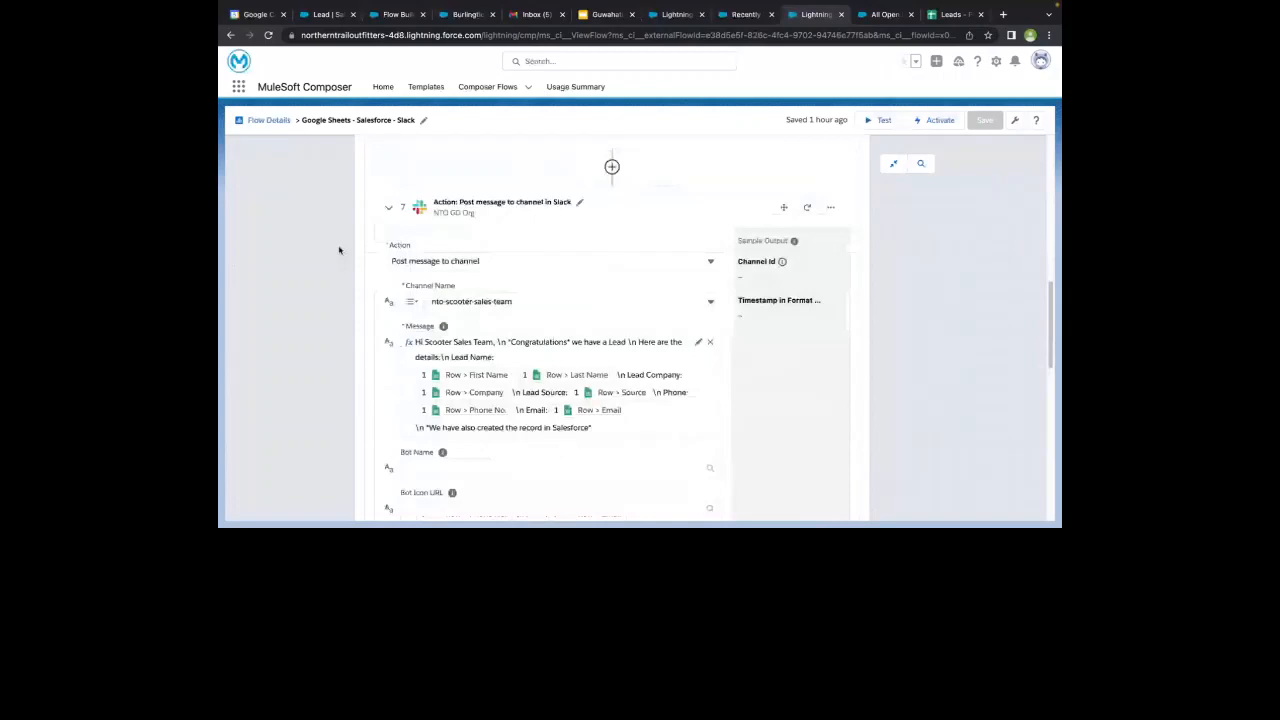
scroll(339, 250, down, 1)
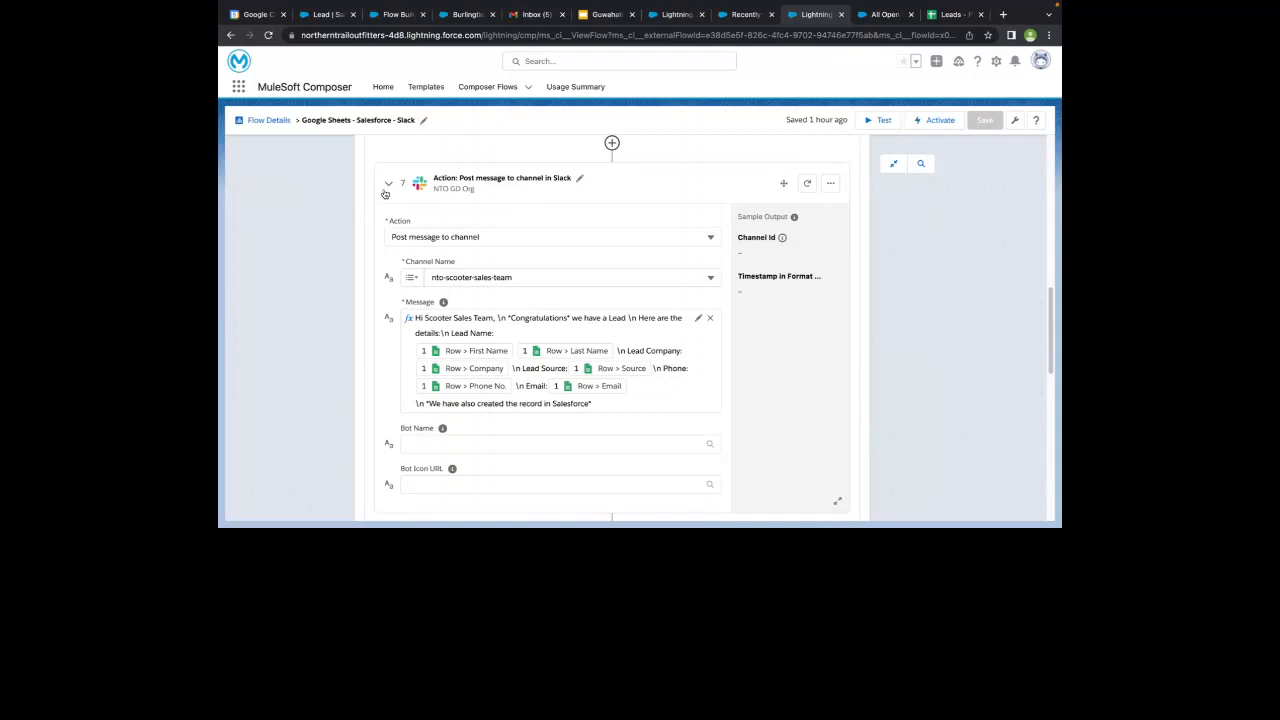
- Collapse the Scooter branch's Slack action and review the Else branch's message to the general channel
click(388, 185)
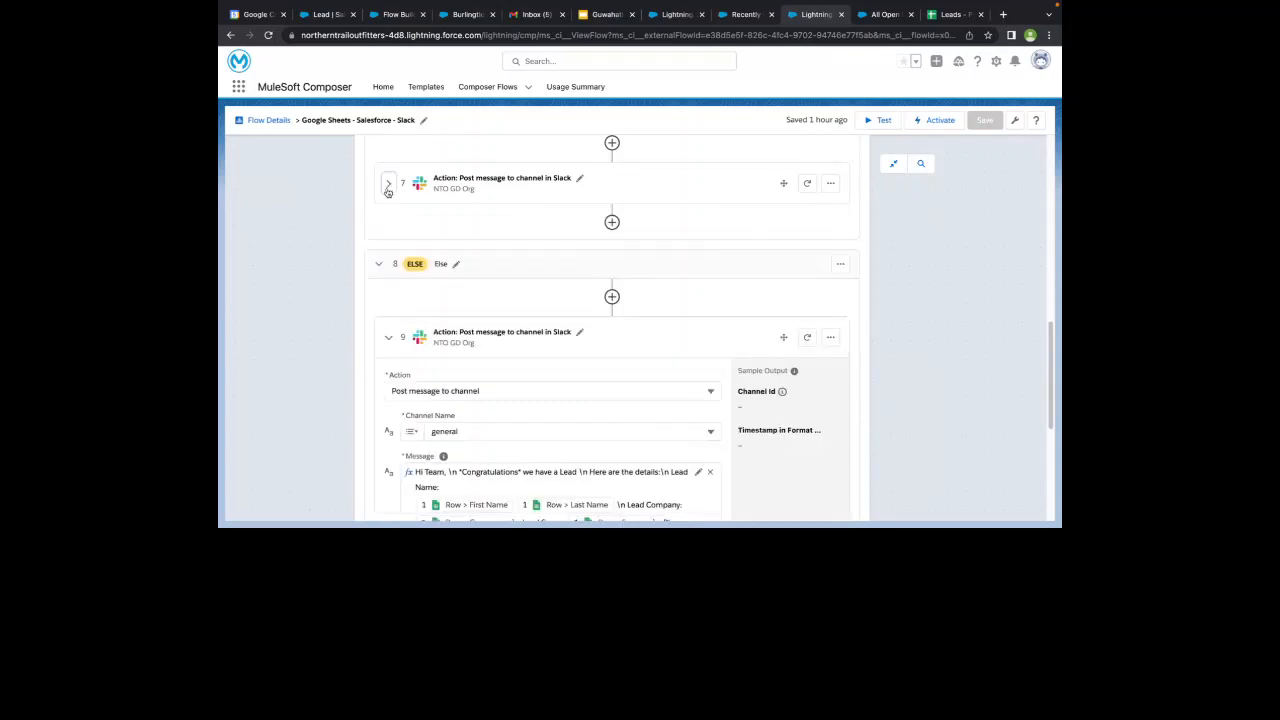
scroll(342, 301, down, 2)
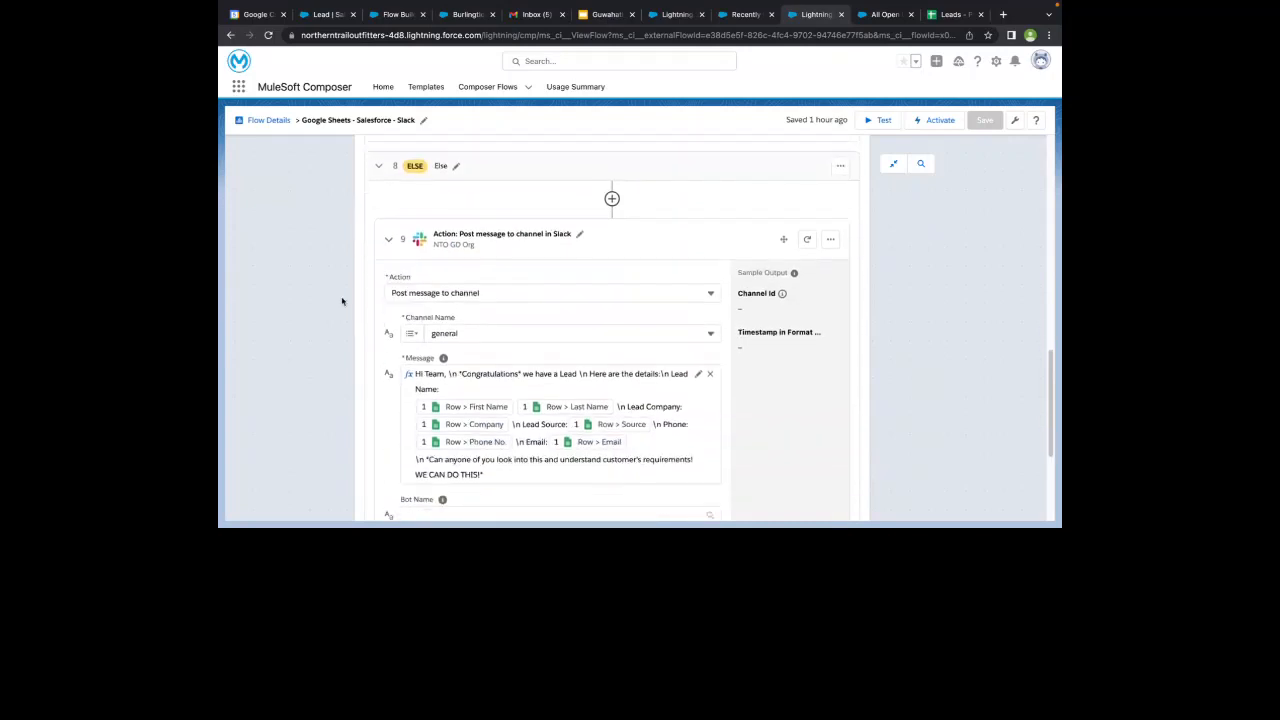
scroll(447, 286, down, 1)
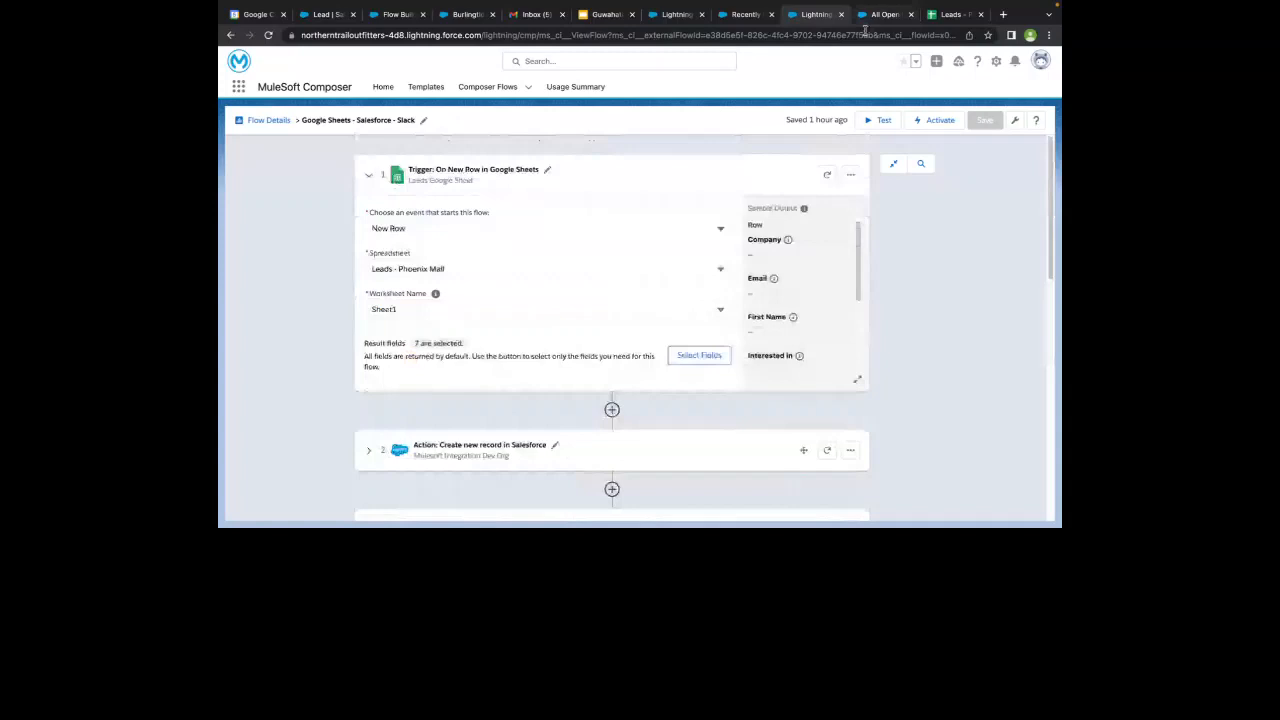
- Start a test of the flow and bring up the Leads - Phoenix Mall spreadsheet directly beside the Composer browser tab
click(868, 128)
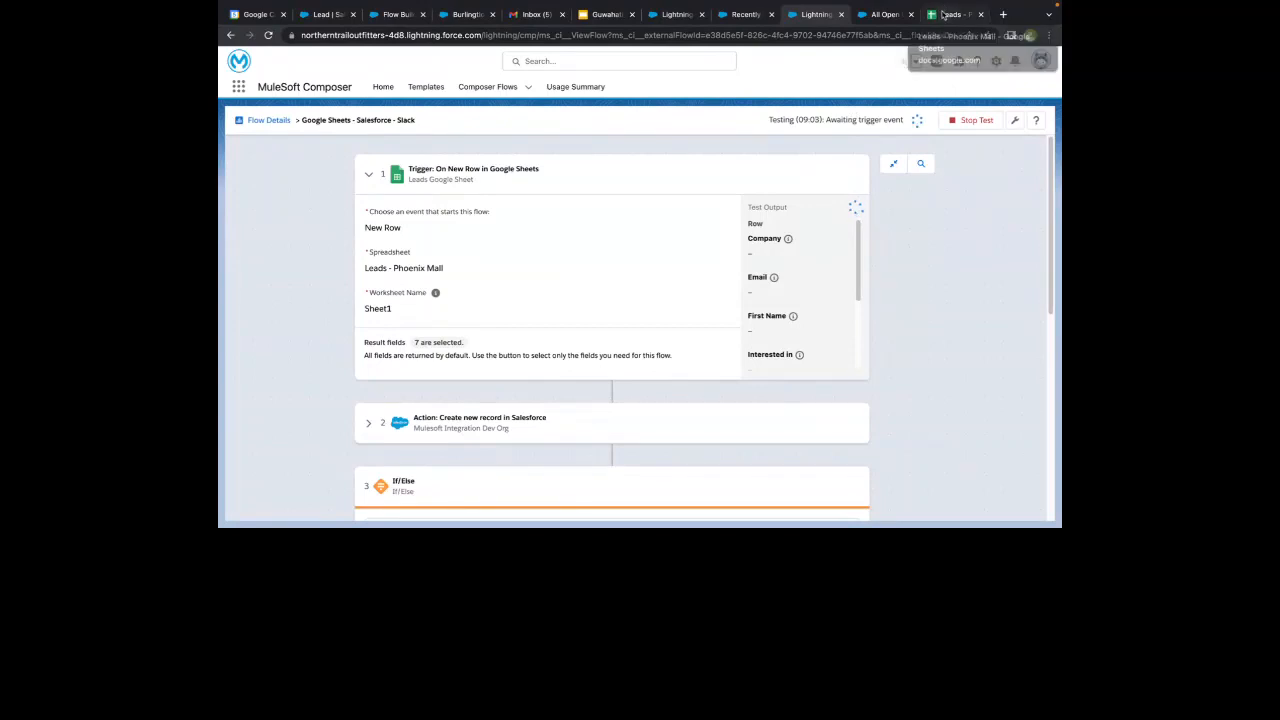
drag(942, 14, 880, 14)
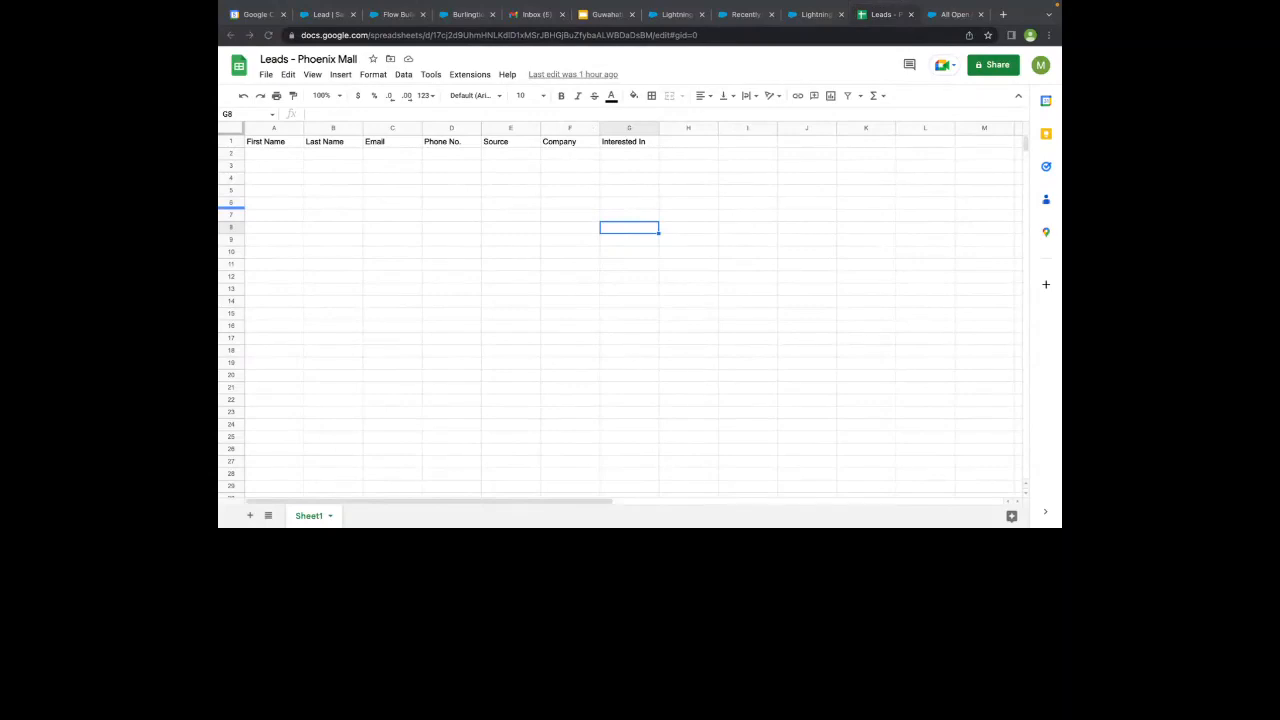
- Paste the copied Bike lead into row 2 of the Leads - Phoenix Mall sheet and return to the Composer flow
click(267, 157)
key(super+v)
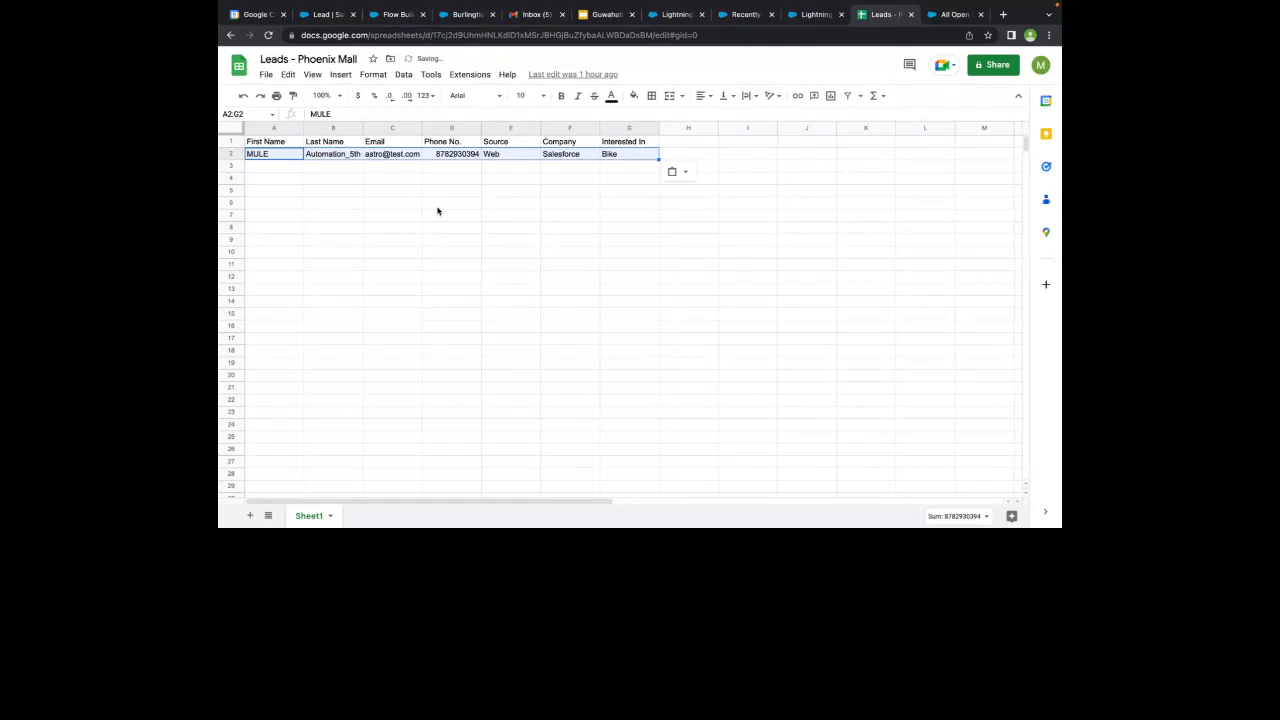
click(810, 14)
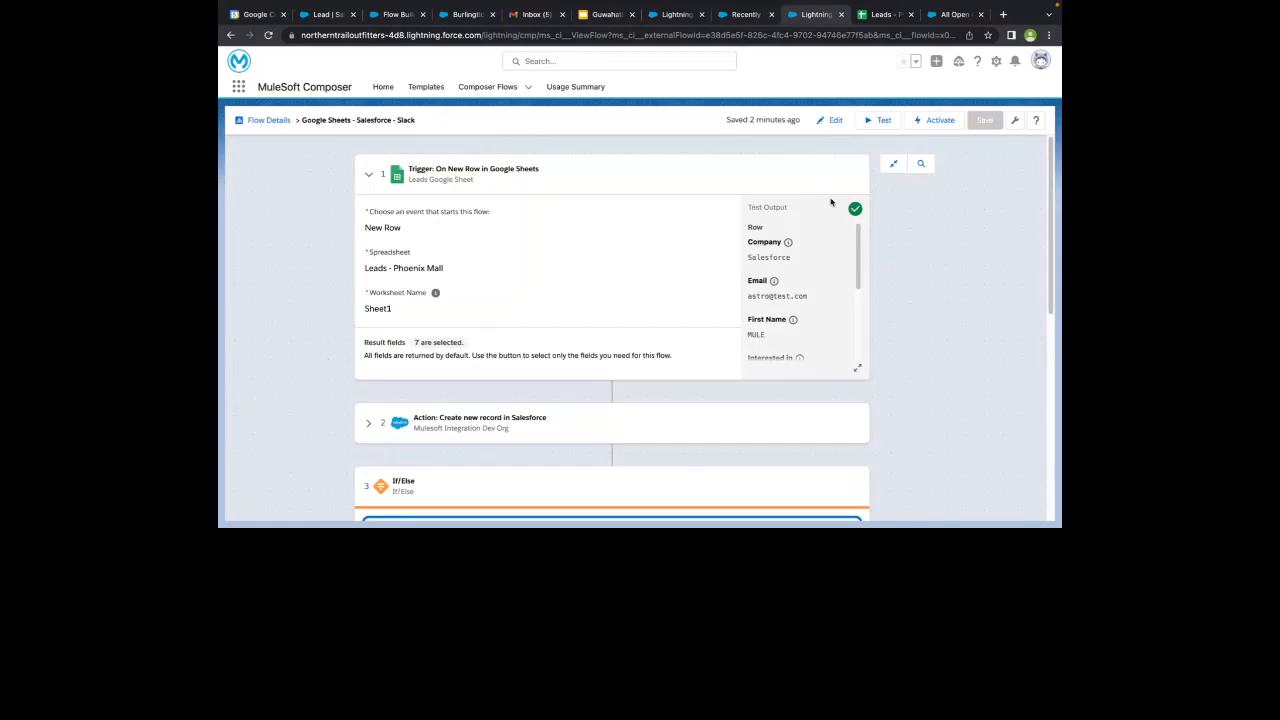
- Examine the Google Sheets trigger's test output and compare its field values with the new row in the lead sheet
scroll(783, 241, down, 1)
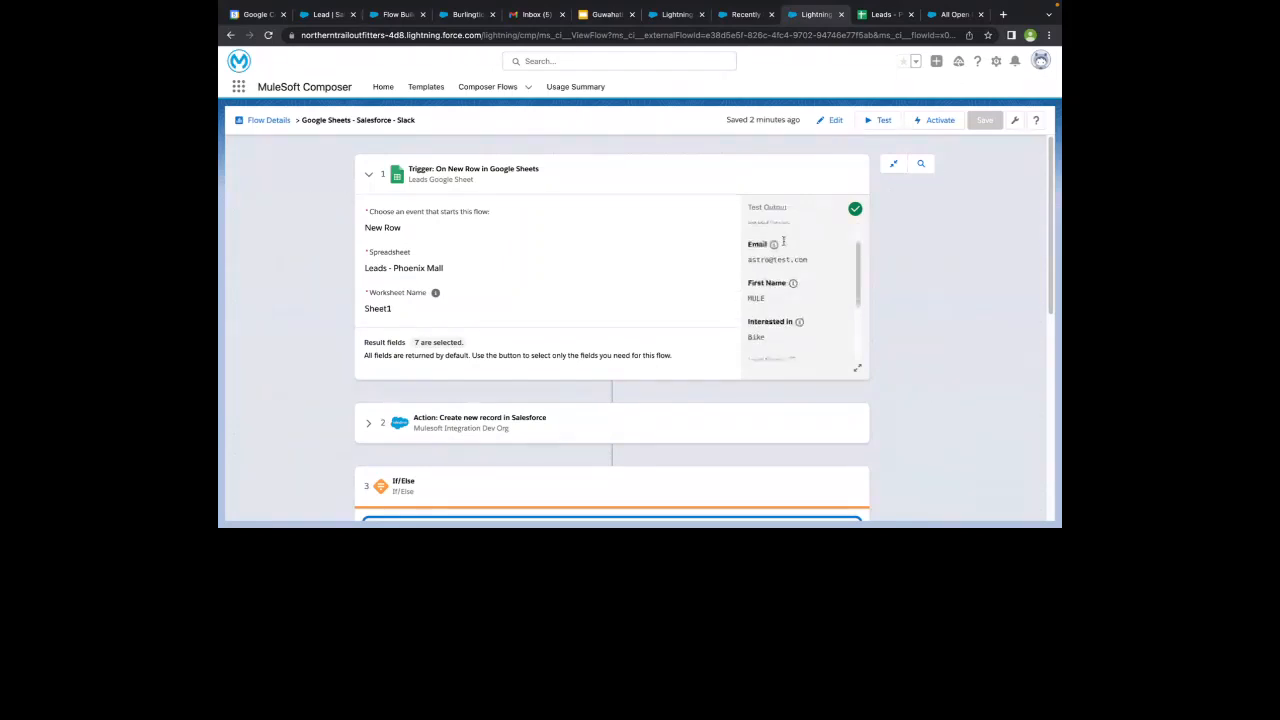
scroll(775, 250, up, 1)
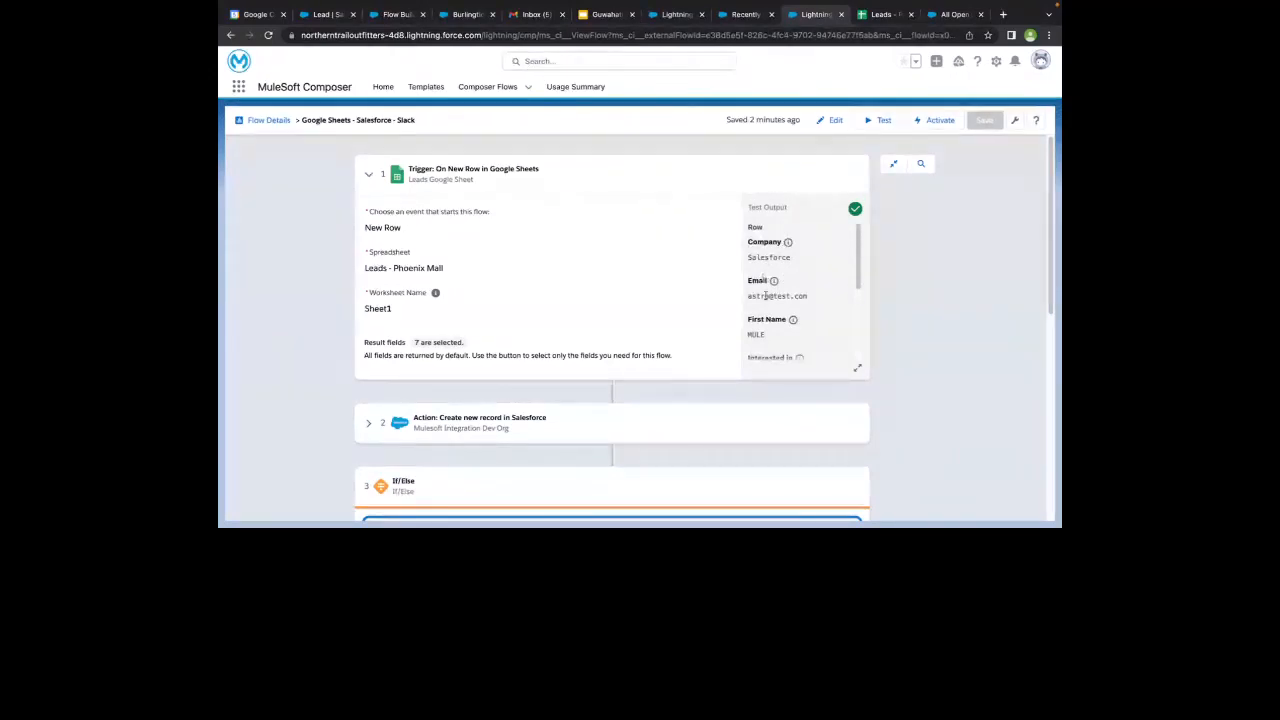
scroll(765, 296, down, 6)
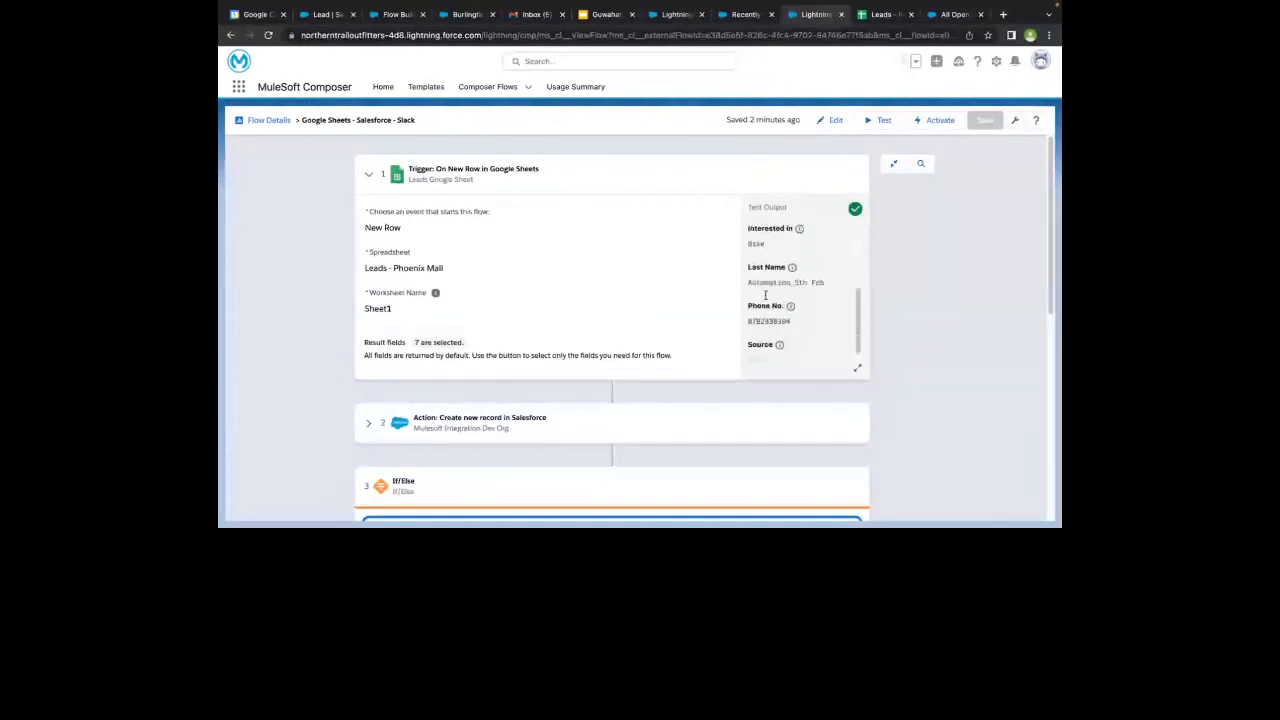
scroll(765, 290, up, 3)
click(880, 14)
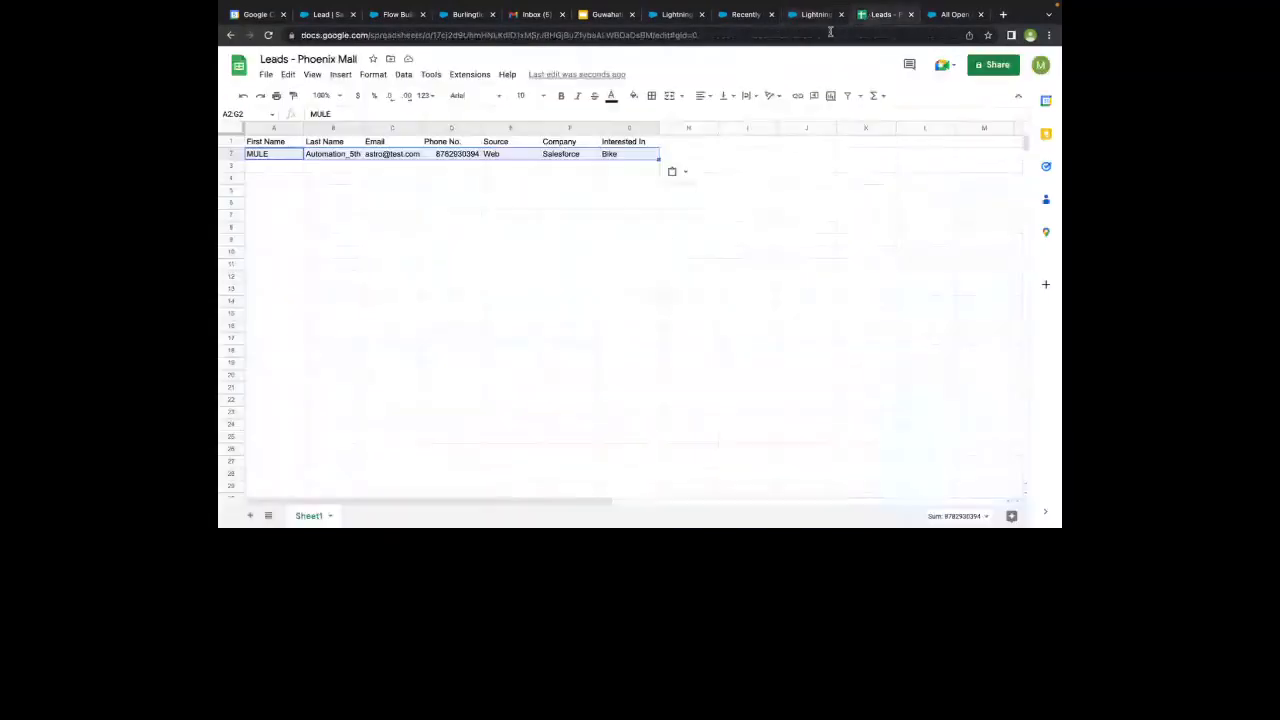
click(820, 14)
- Expand the Salesforce Create new record action and review its test output and the Lead field mappings
scroll(371, 314, down, 2)
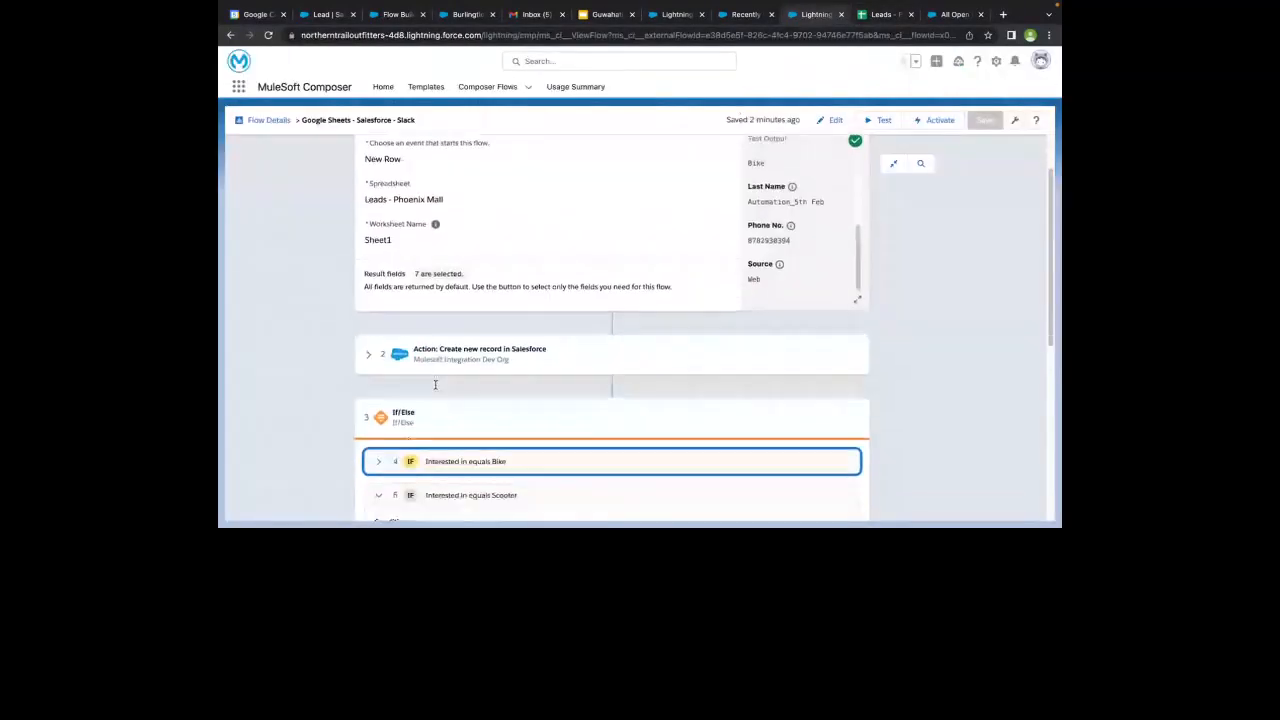
click(371, 314)
scroll(371, 320, down, 3)
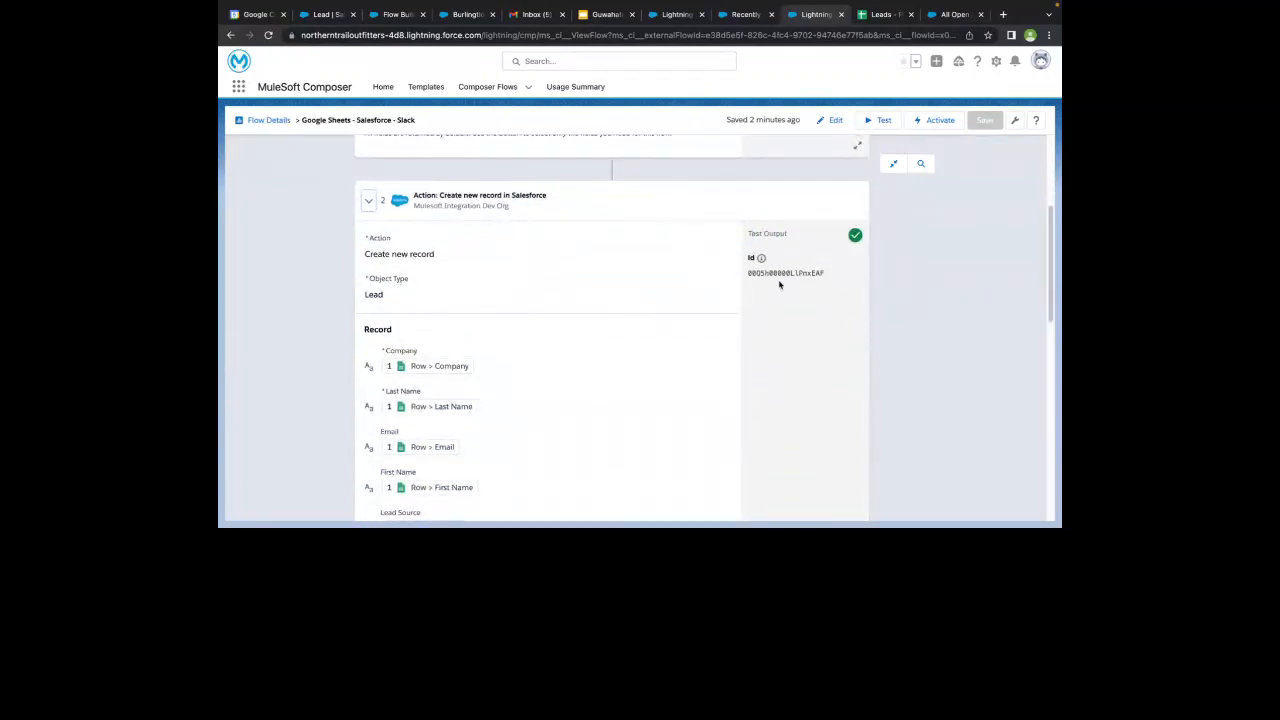
scroll(686, 329, down, 5)
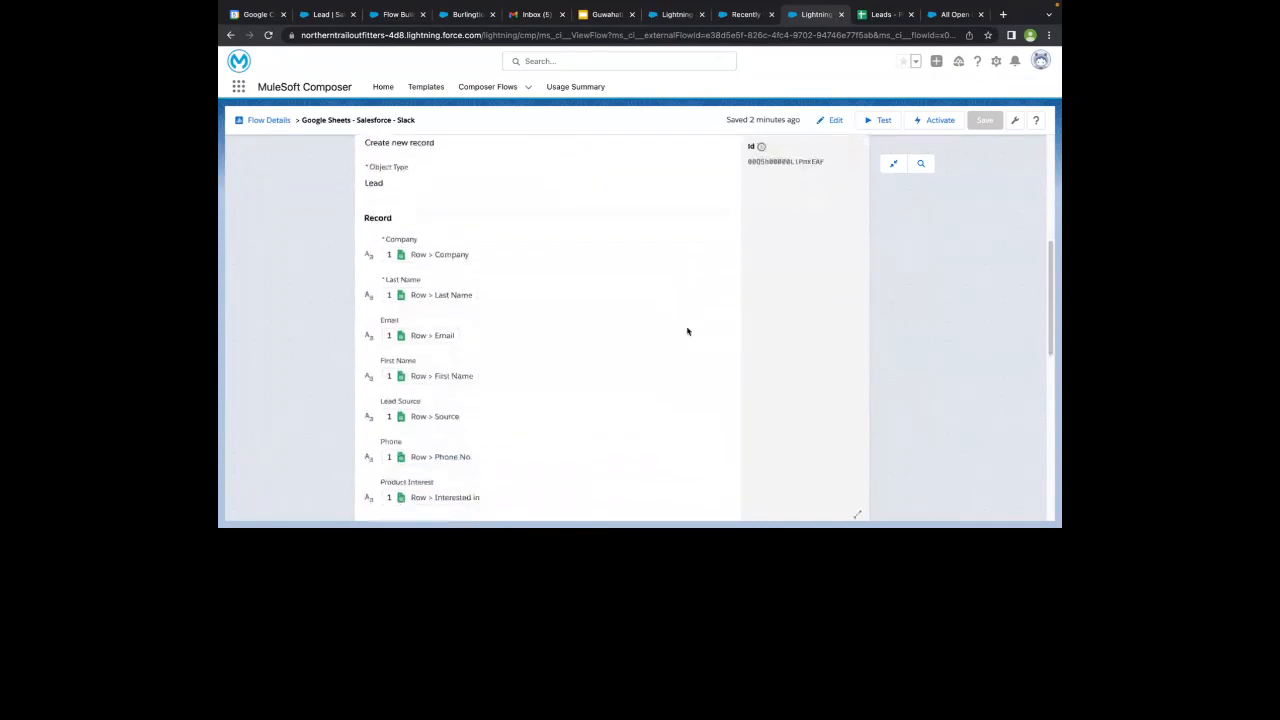
scroll(517, 366, down, 1)
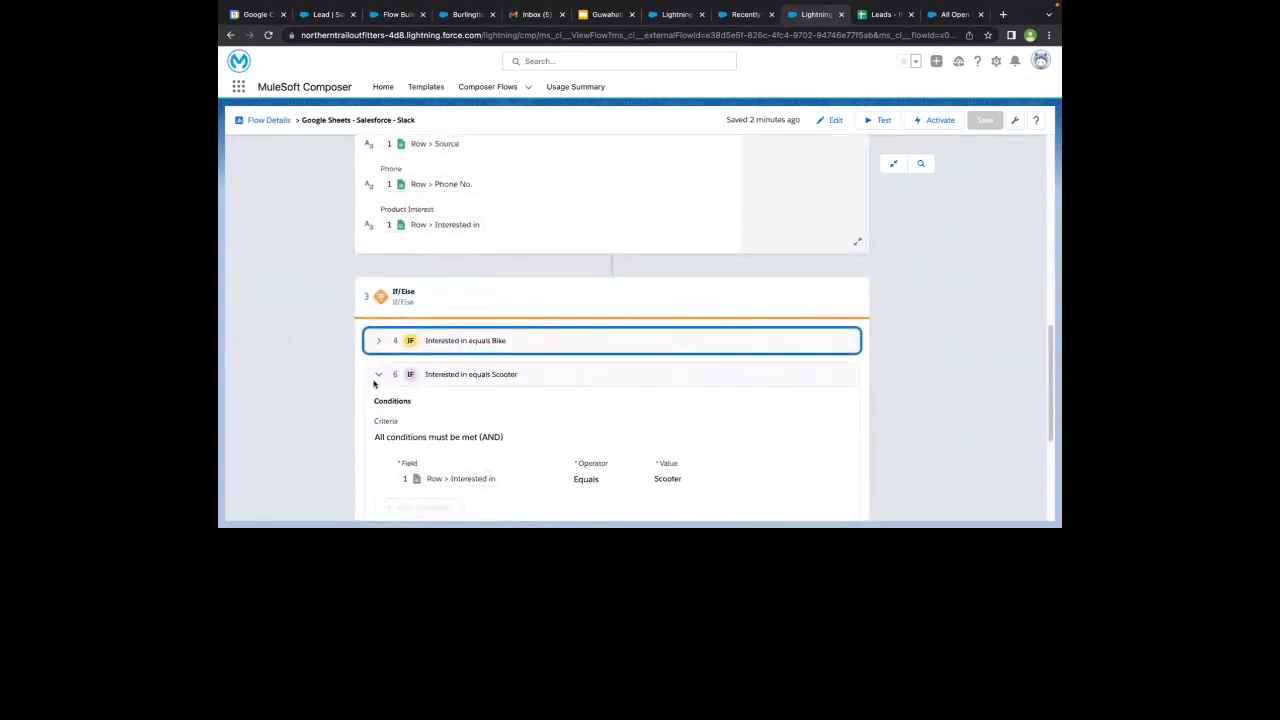
- Check the lead's Interested In value in the sheet and collapse the flow's Scooter and Else branches
click(879, 14)
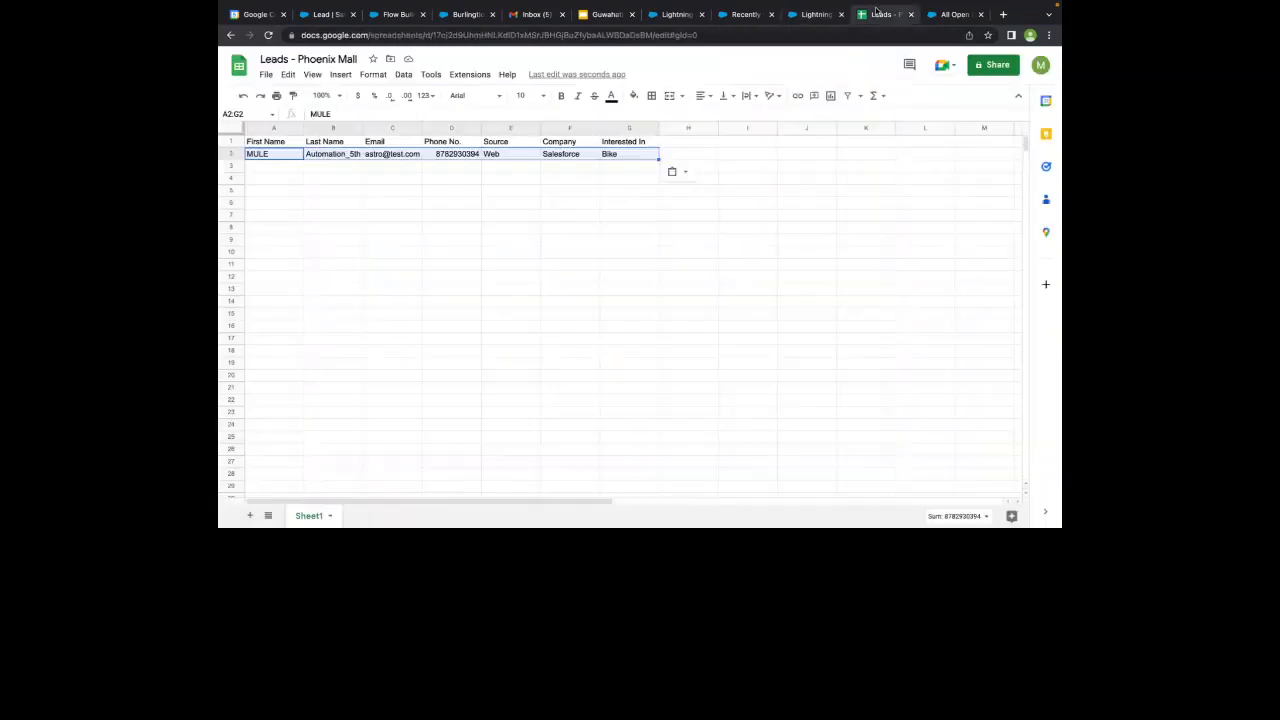
click(795, 14)
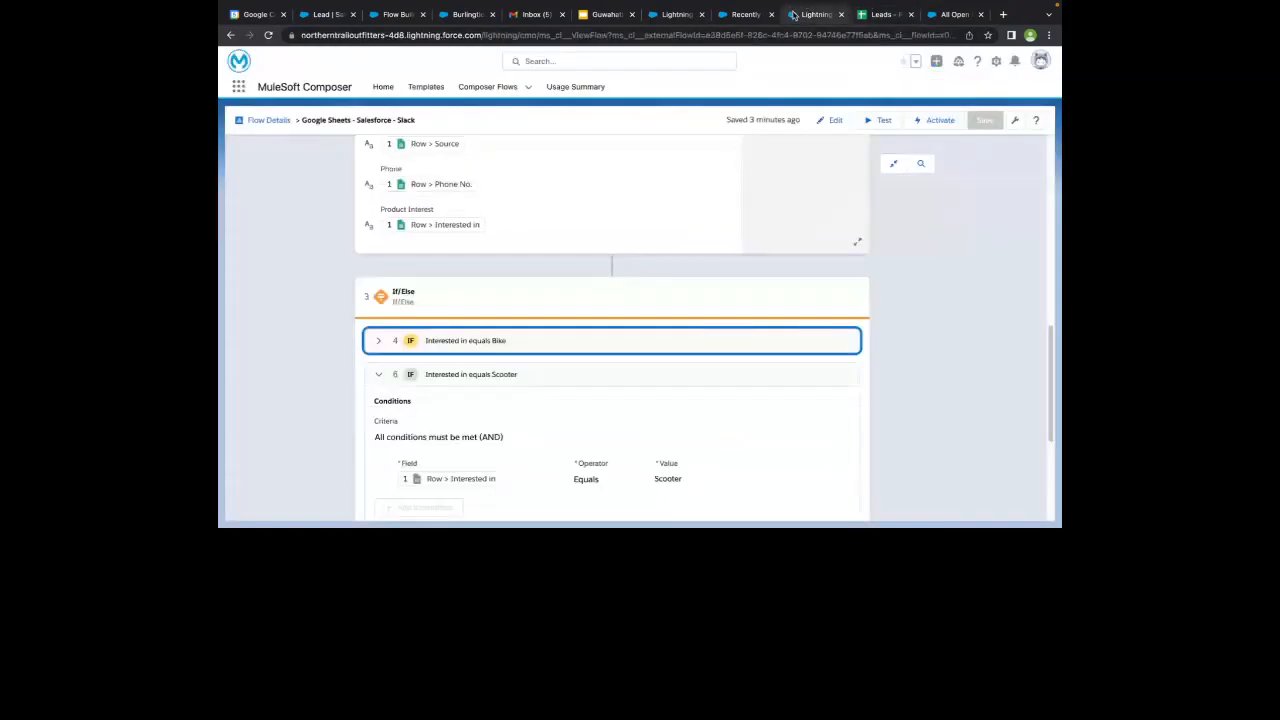
click(378, 374)
click(378, 410)
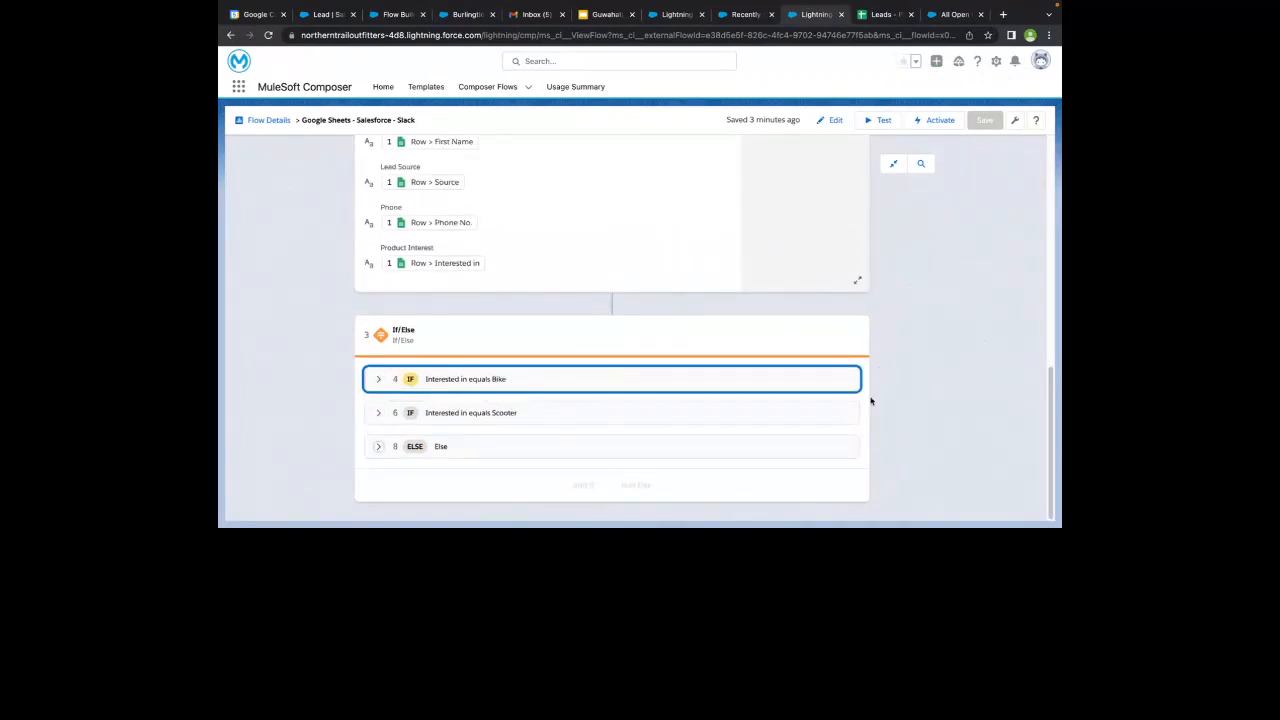
- Expand the Interested in equals Bike branch and review its condition and the Slack action's test output against the sheet row
click(378, 381)
scroll(380, 380, down, 5)
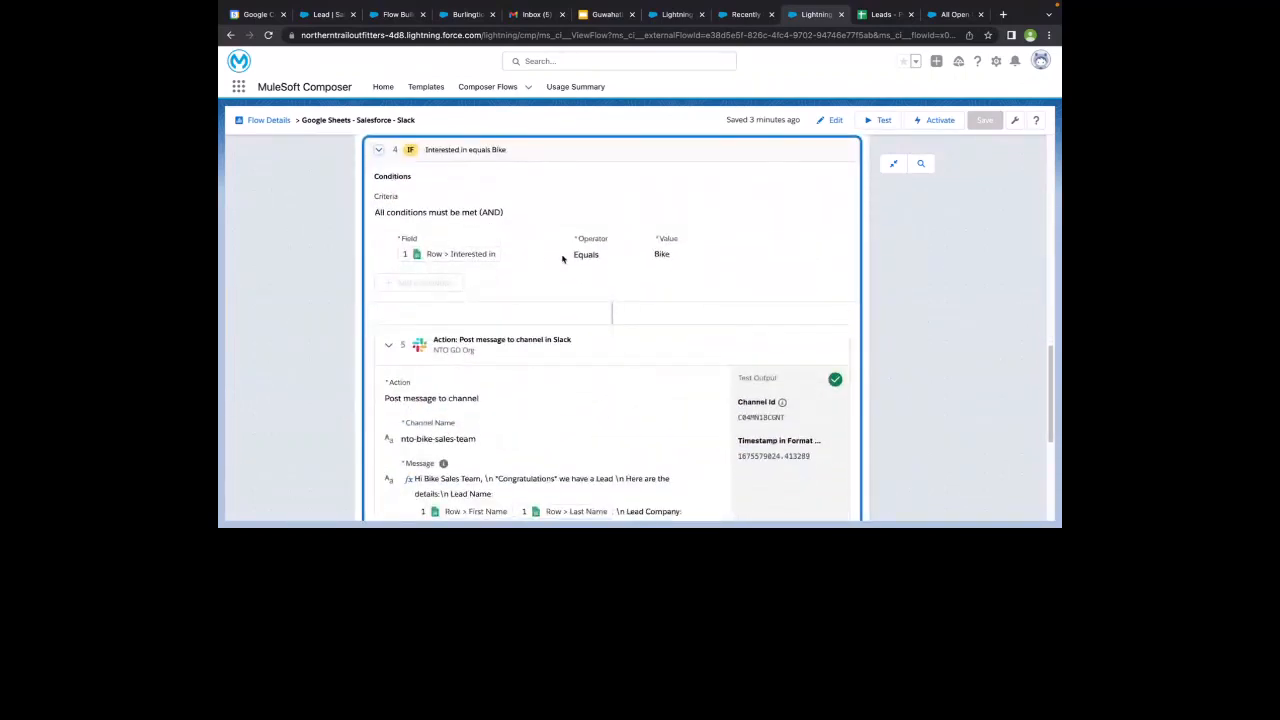
click(881, 15)
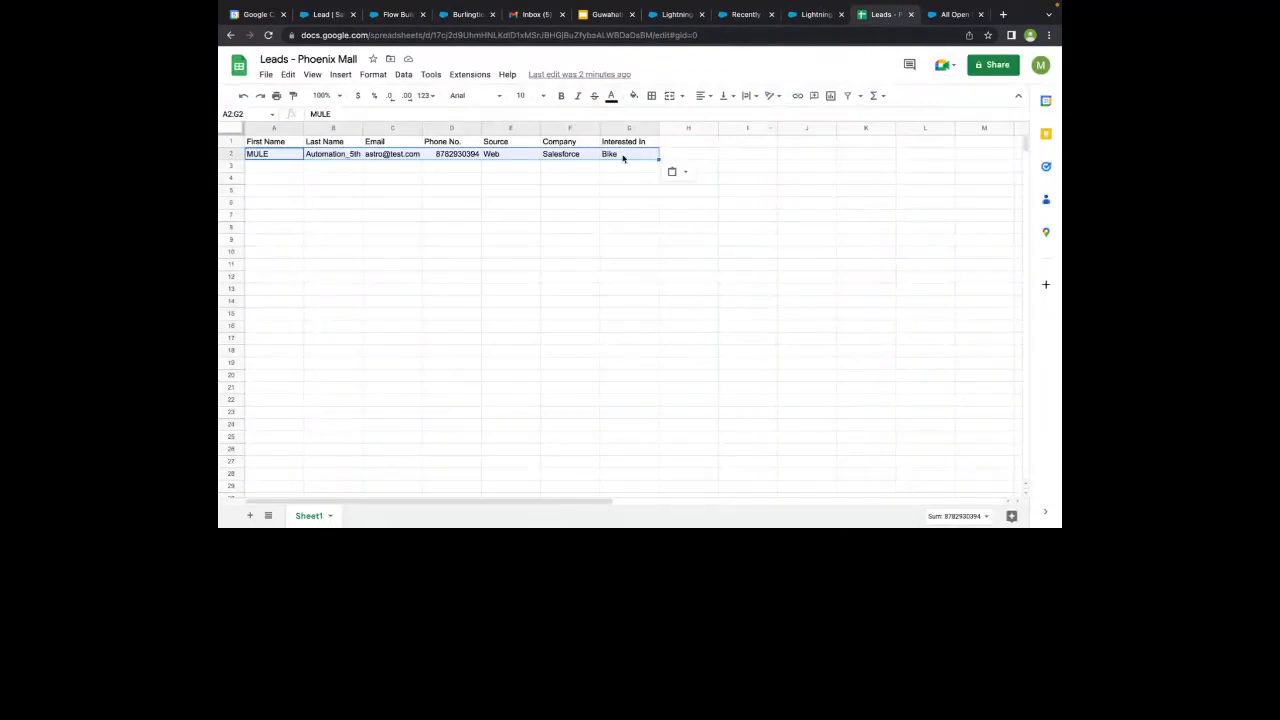
click(810, 15)
scroll(521, 373, down, 3)
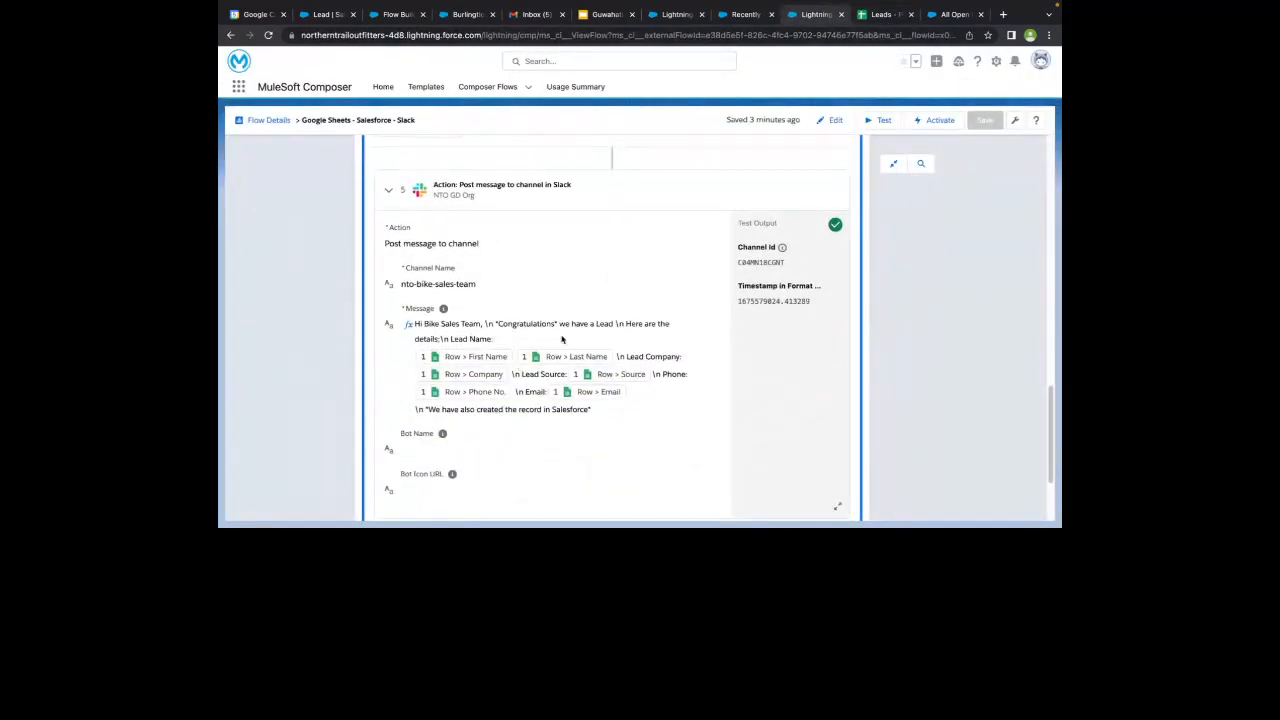
- Switch to Slack and read the newest MuleSoft Composer message in the nto-bike-sales-team channel
key(ctrl+Left)
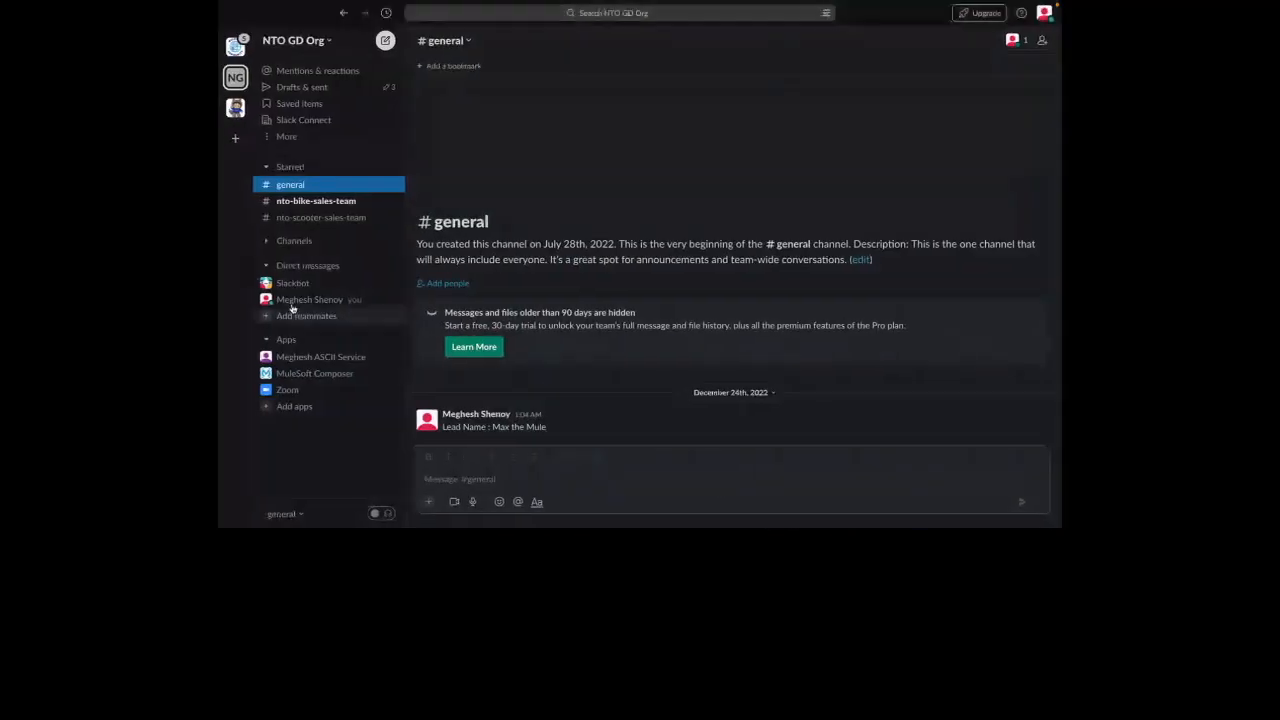
click(325, 203)
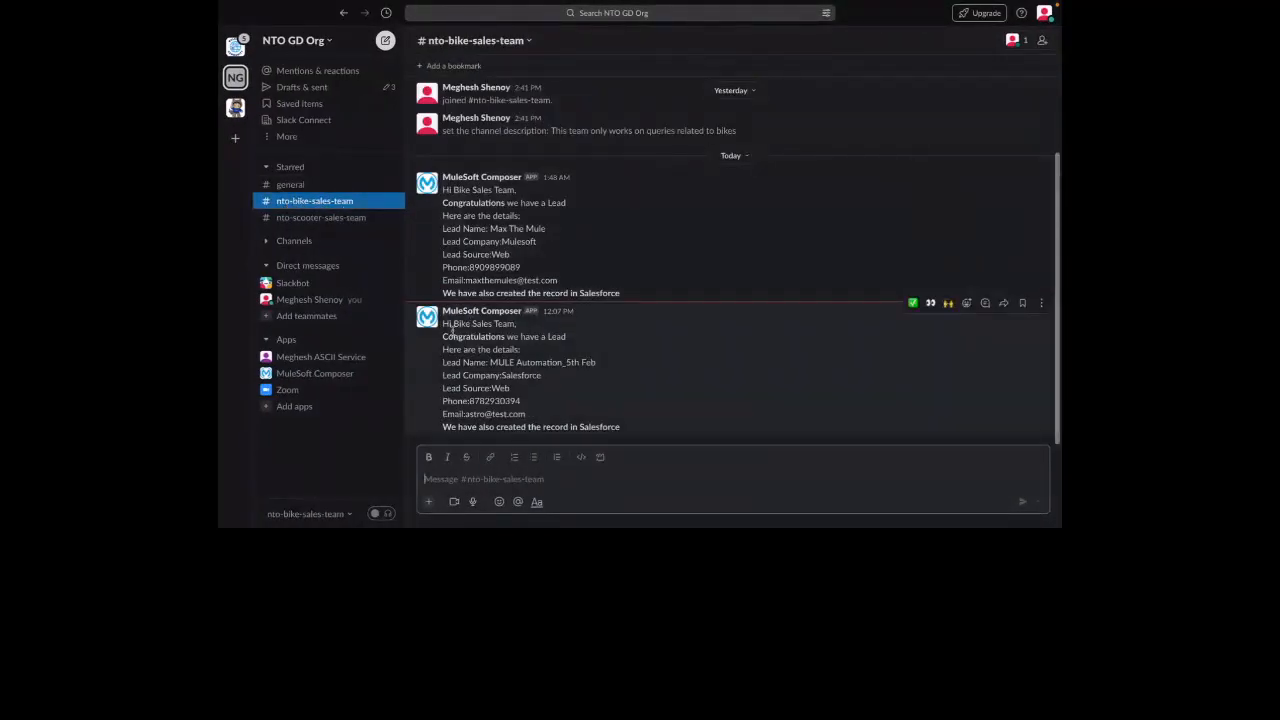
drag(444, 323, 612, 438)
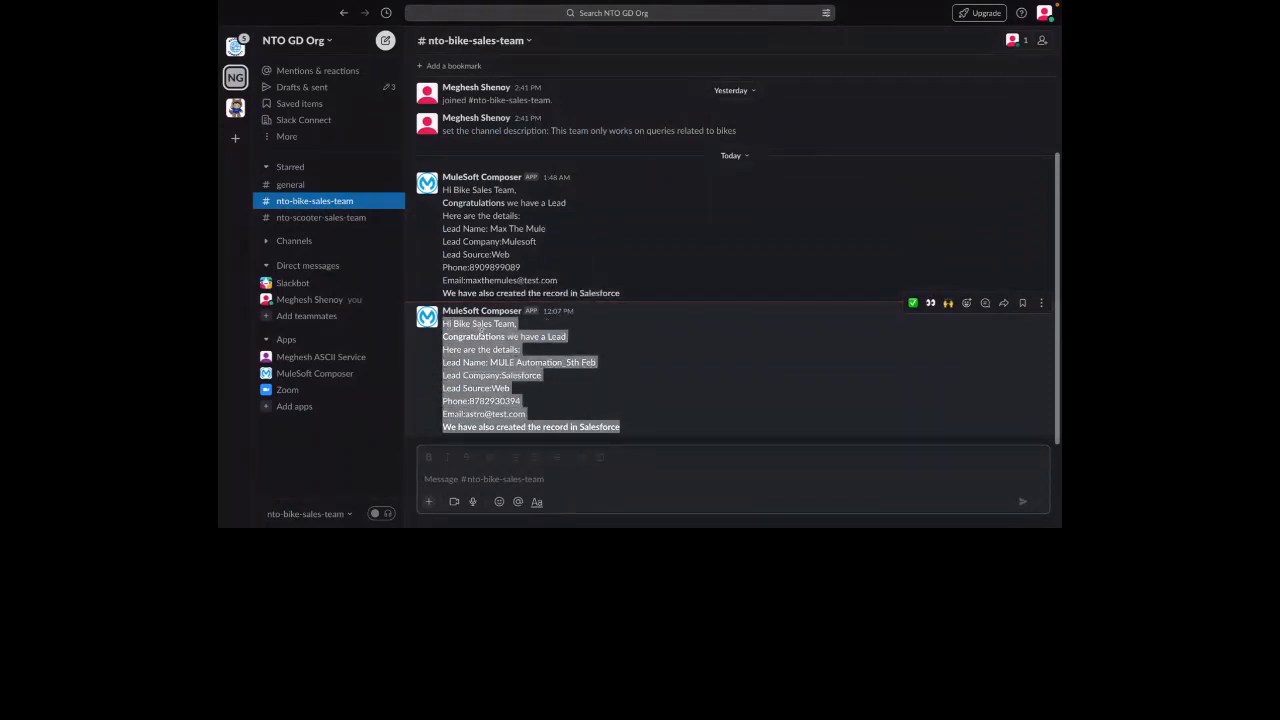
click(480, 331)
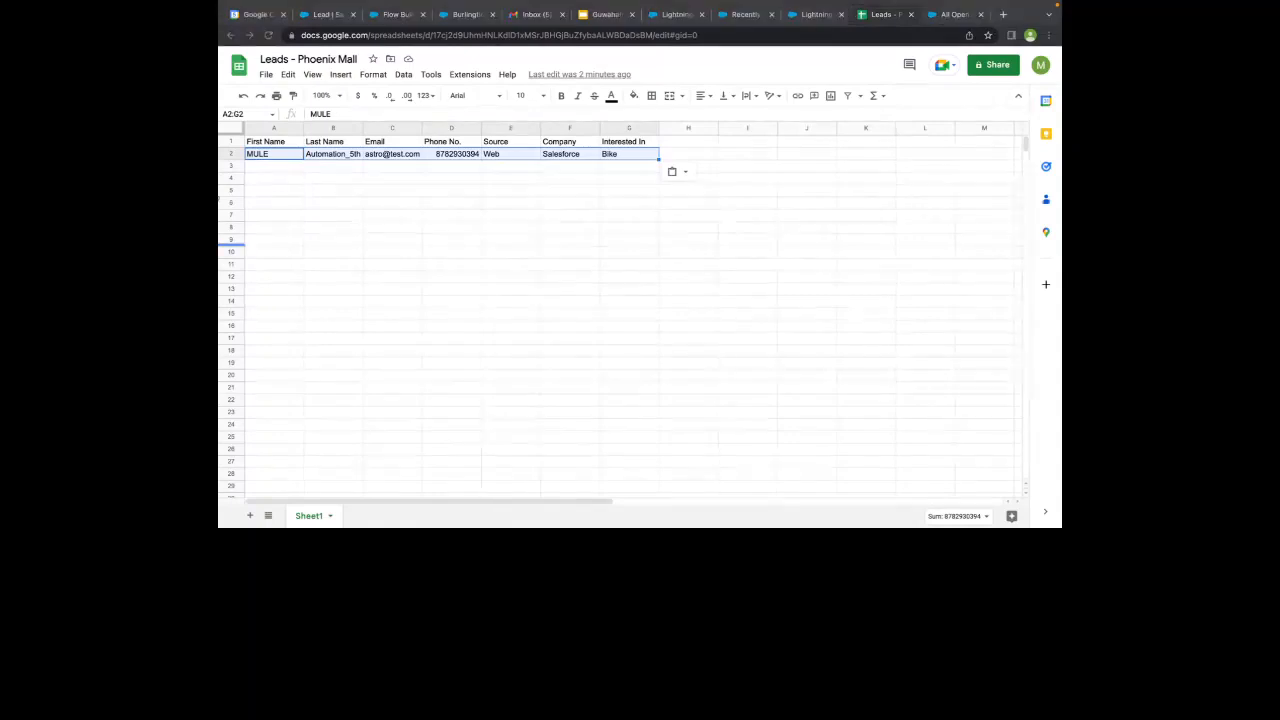
click(294, 167)
key(ctrl+v)
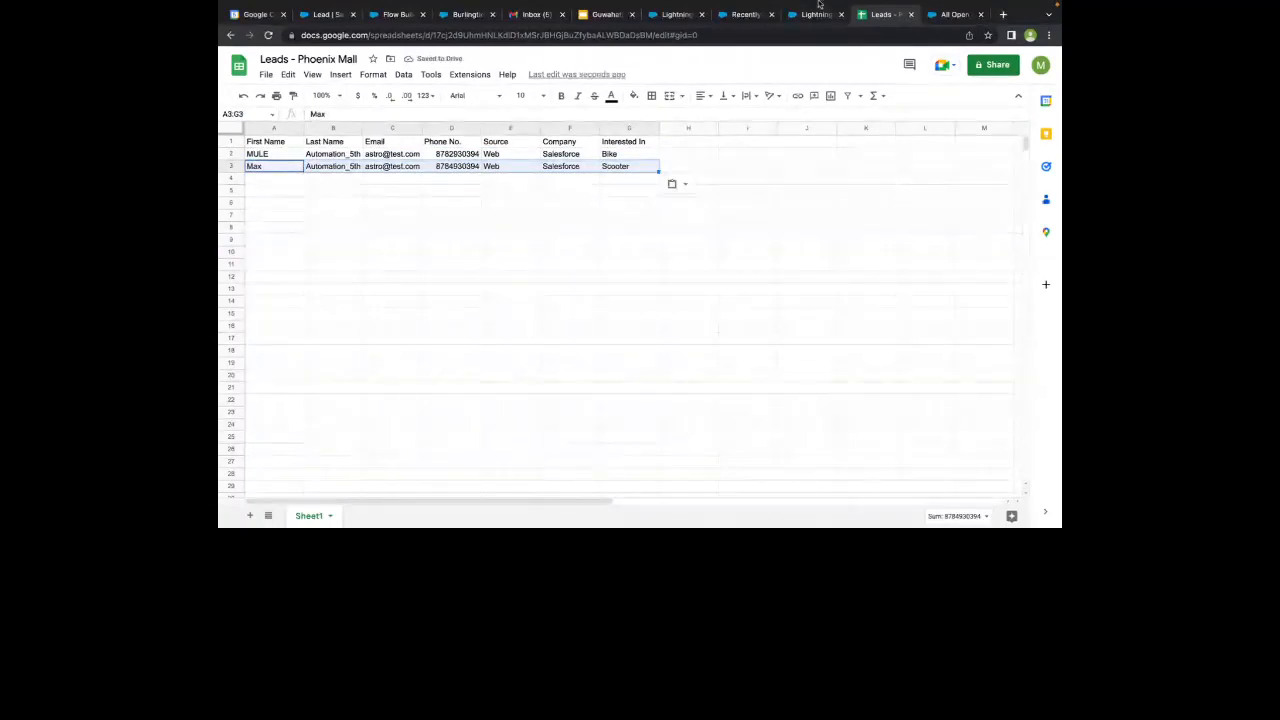
key(Delete)
click(682, 178)
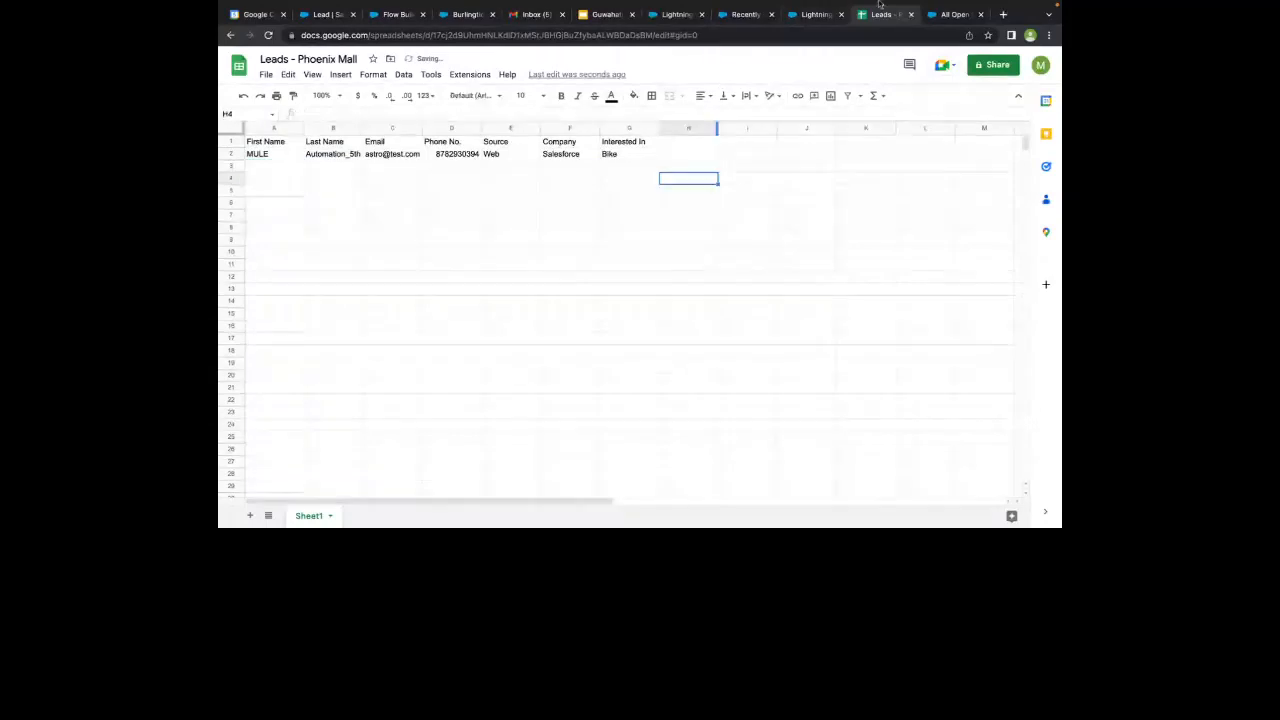
- Return to the Google Sheets - Salesforce - Slack flow in Composer and start another test run
click(816, 14)
scroll(719, 193, up, 3)
scroll(719, 193, up, 5)
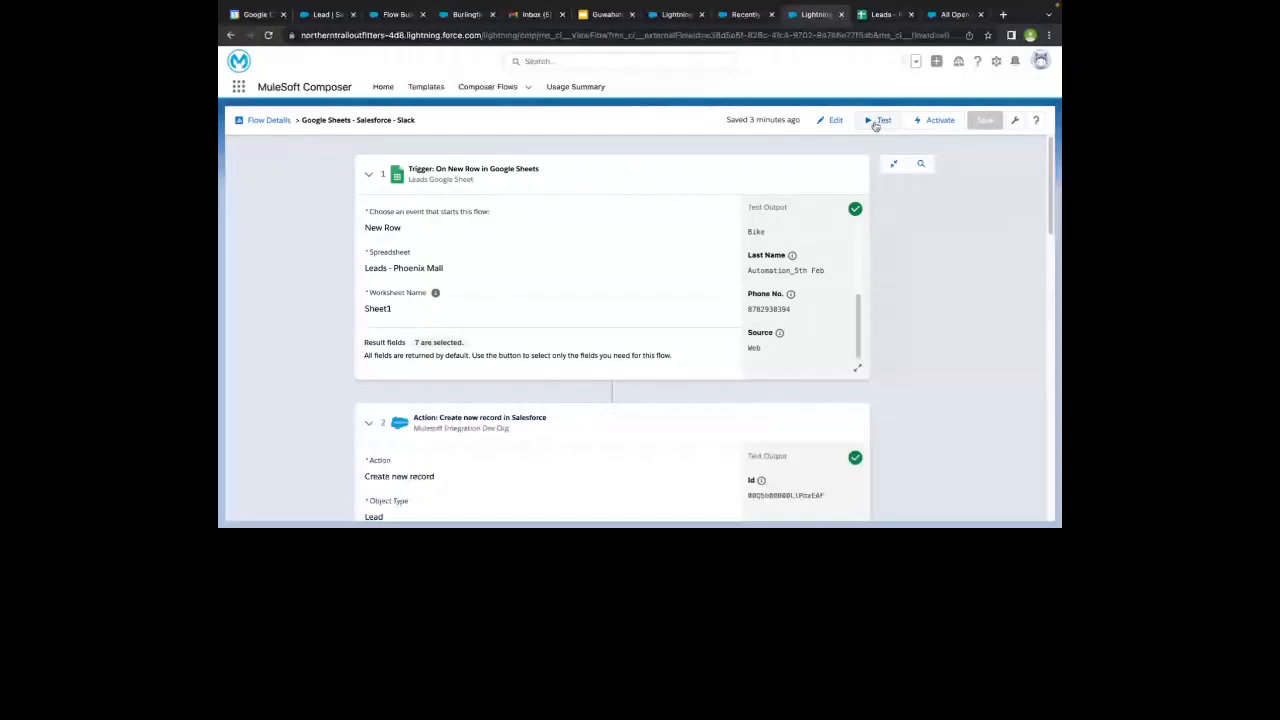
click(876, 121)
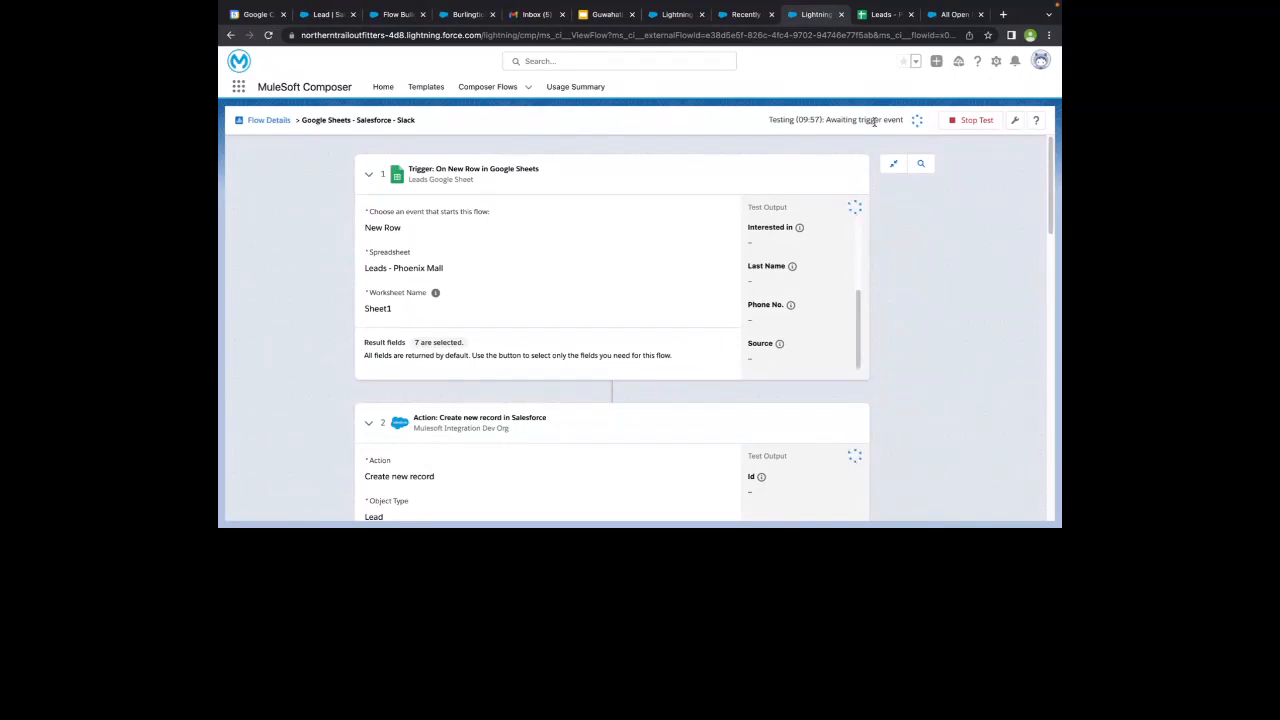
- Paste the copied Scooter lead into row 3 of the Leads - Phoenix Mall sheet and return to the Composer test
click(880, 14)
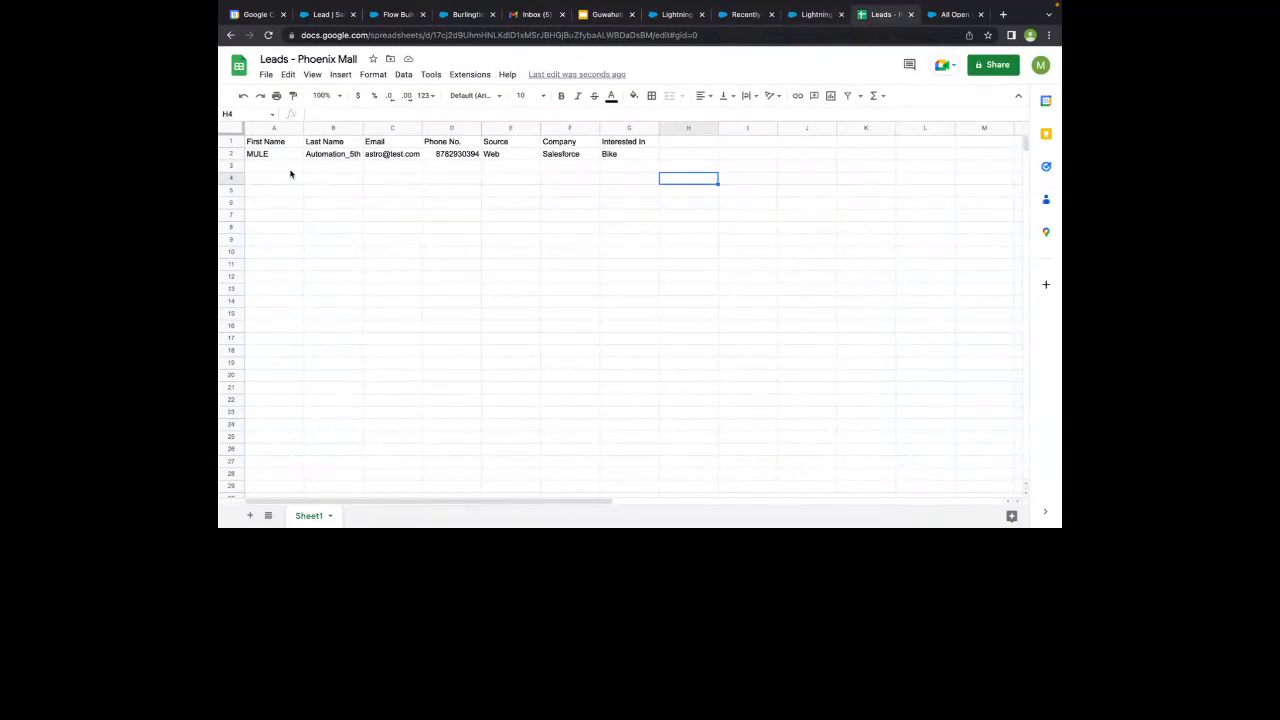
click(290, 167)
key(ctrl+v)
click(812, 14)
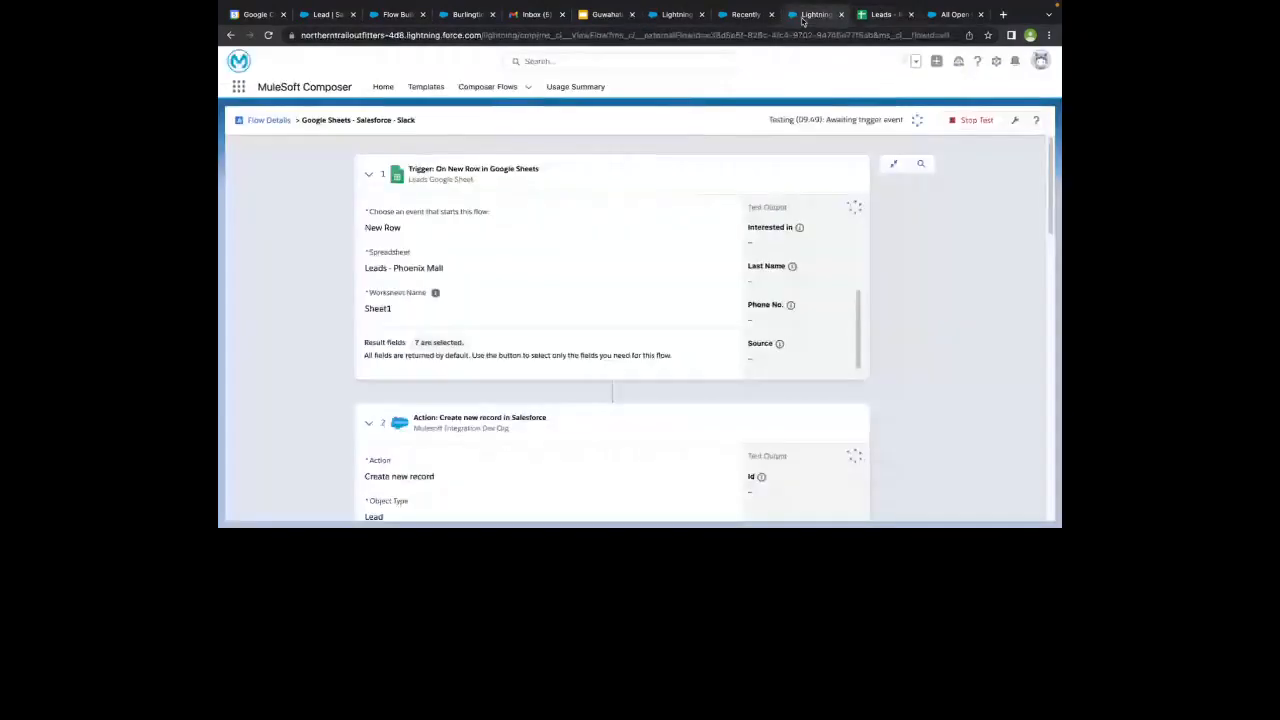
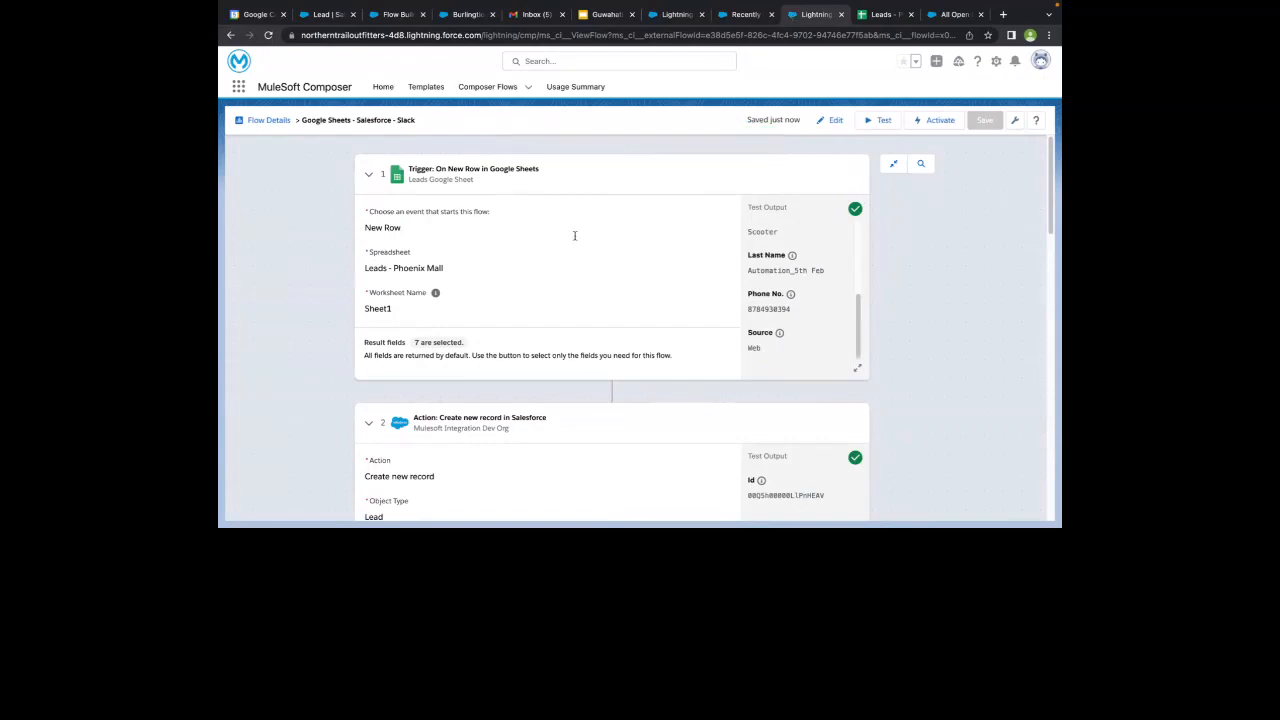
- Expand the Interested in equals Scooter branch and its Slack action, and check the new message in Slack's nto-scooter-sales-team channel
scroll(563, 271, down, 15)
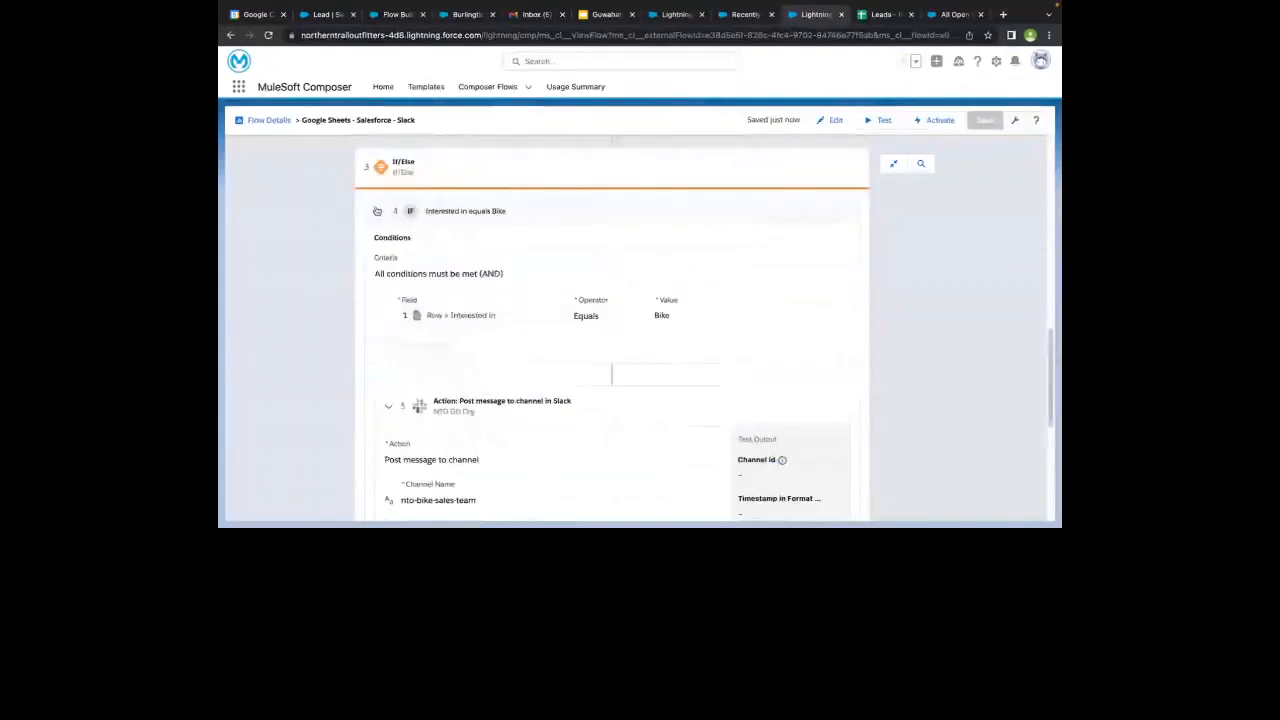
click(563, 272)
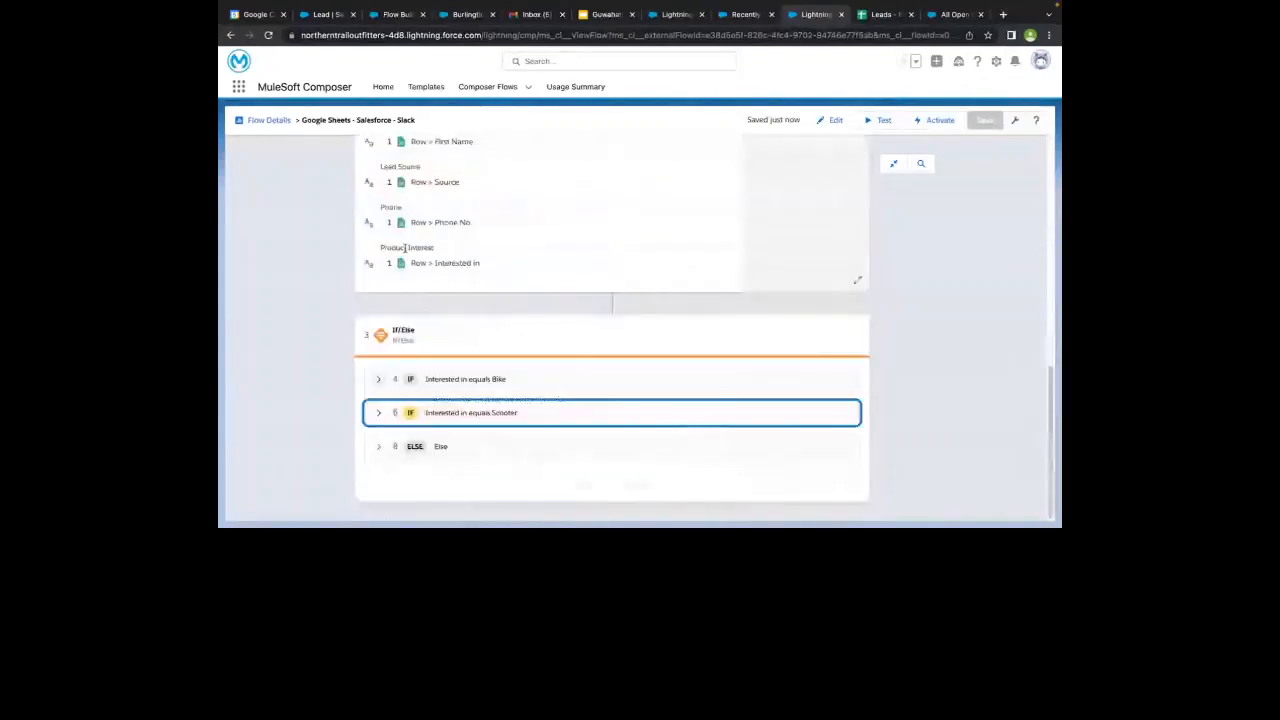
click(376, 413)
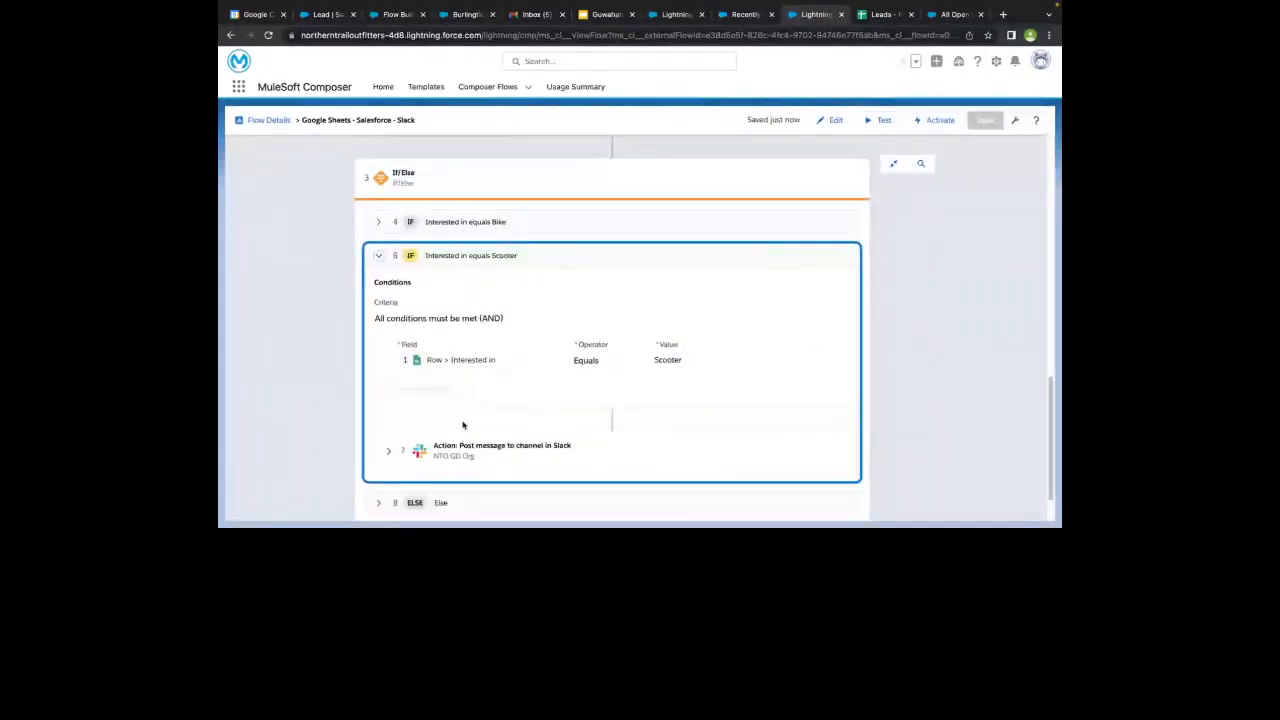
click(387, 451)
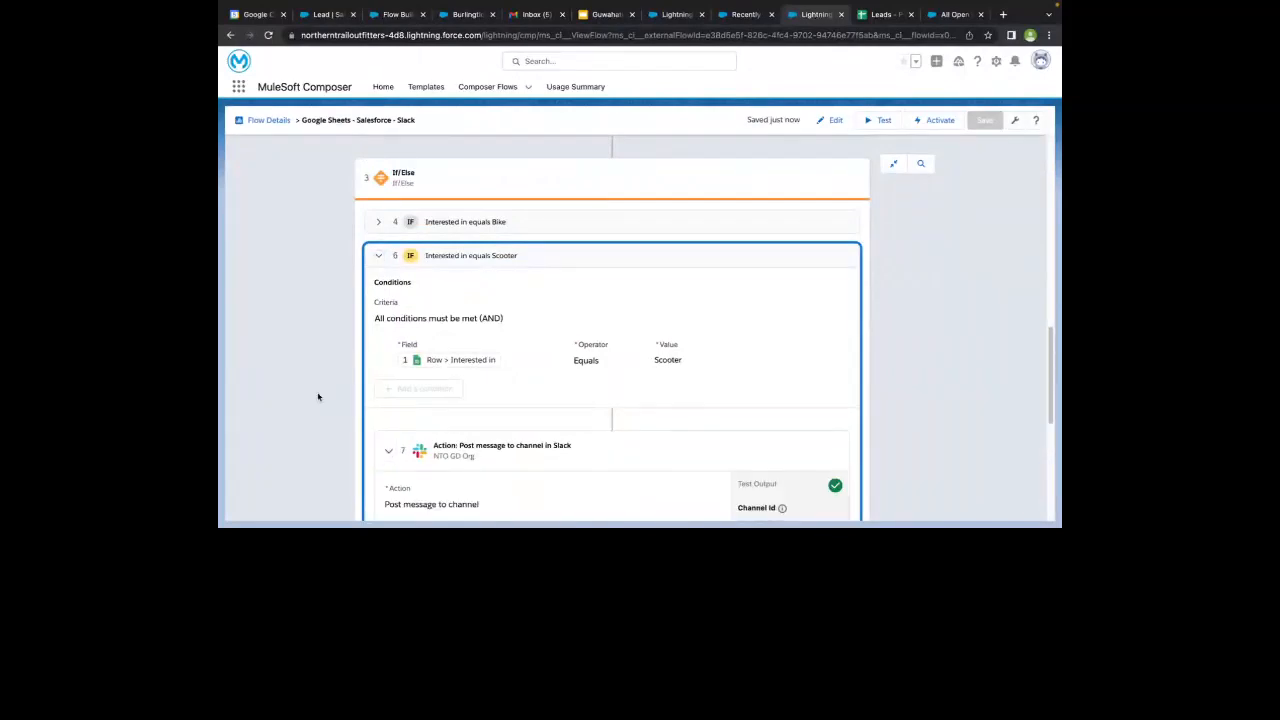
key(ctrl+Left)
click(328, 220)
- Switch to the All Open Leads list in Salesforce, refresh it, and open the newest lead in a new browser tab
click(951, 15)
click(974, 150)
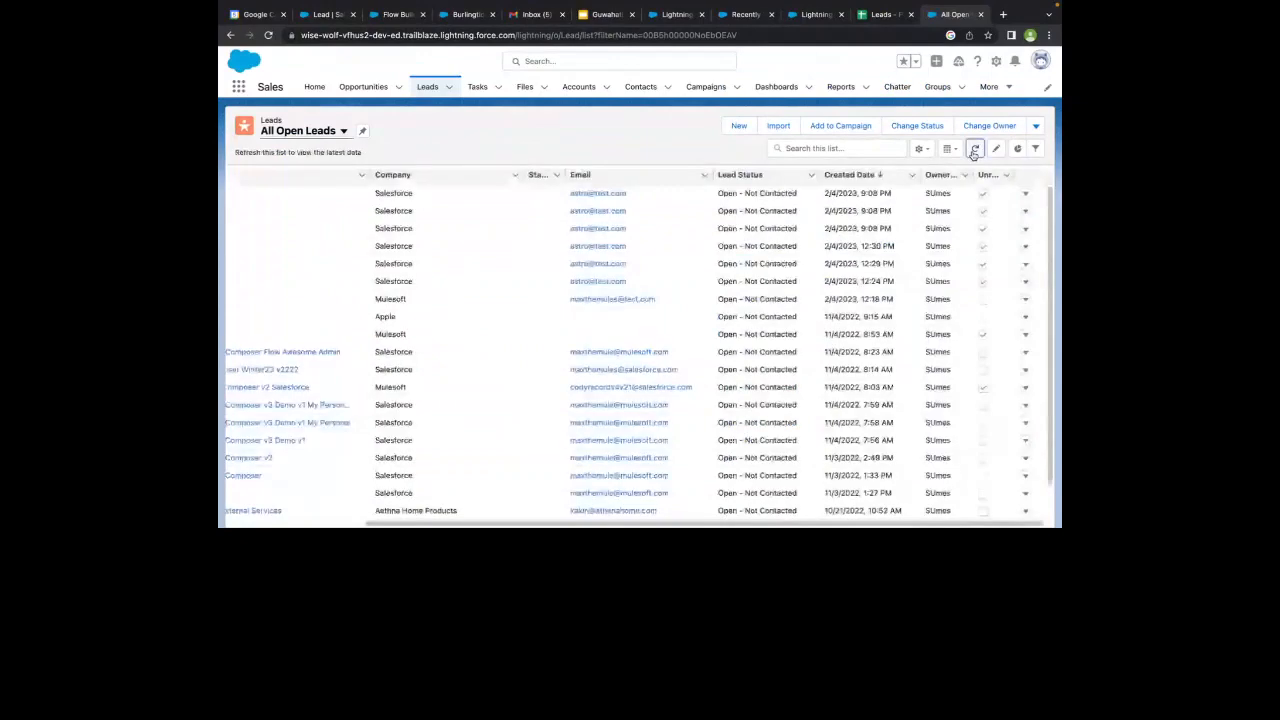
click(972, 152)
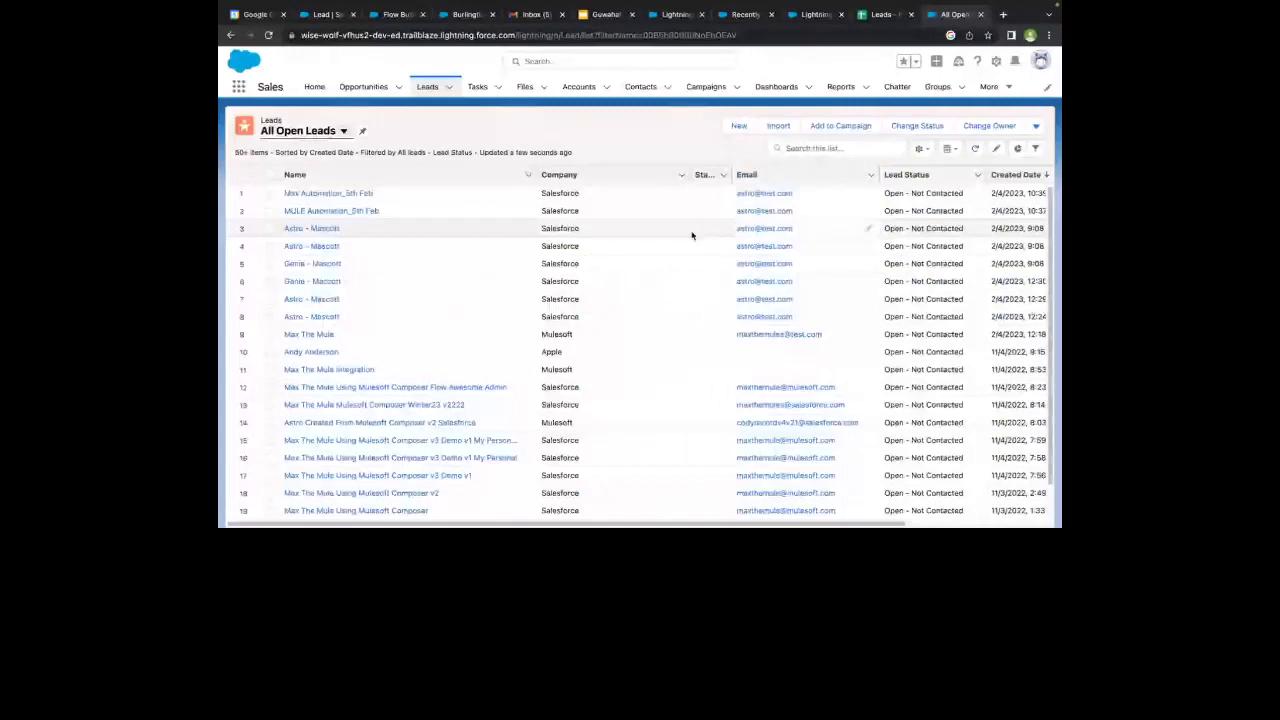
right_click(352, 195)
key(Escape)
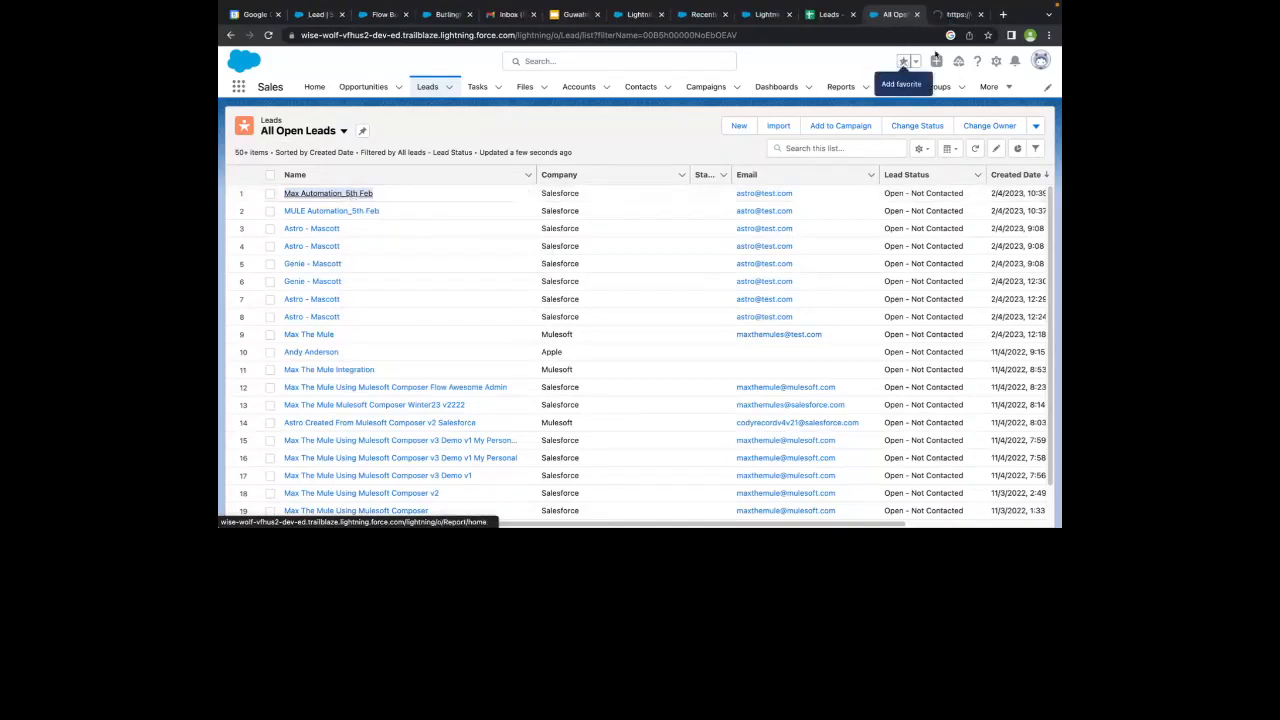
- Widen the Last Name column in the Leads - Phoenix Mall sheet and return to the opened Salesforce lead
click(829, 14)
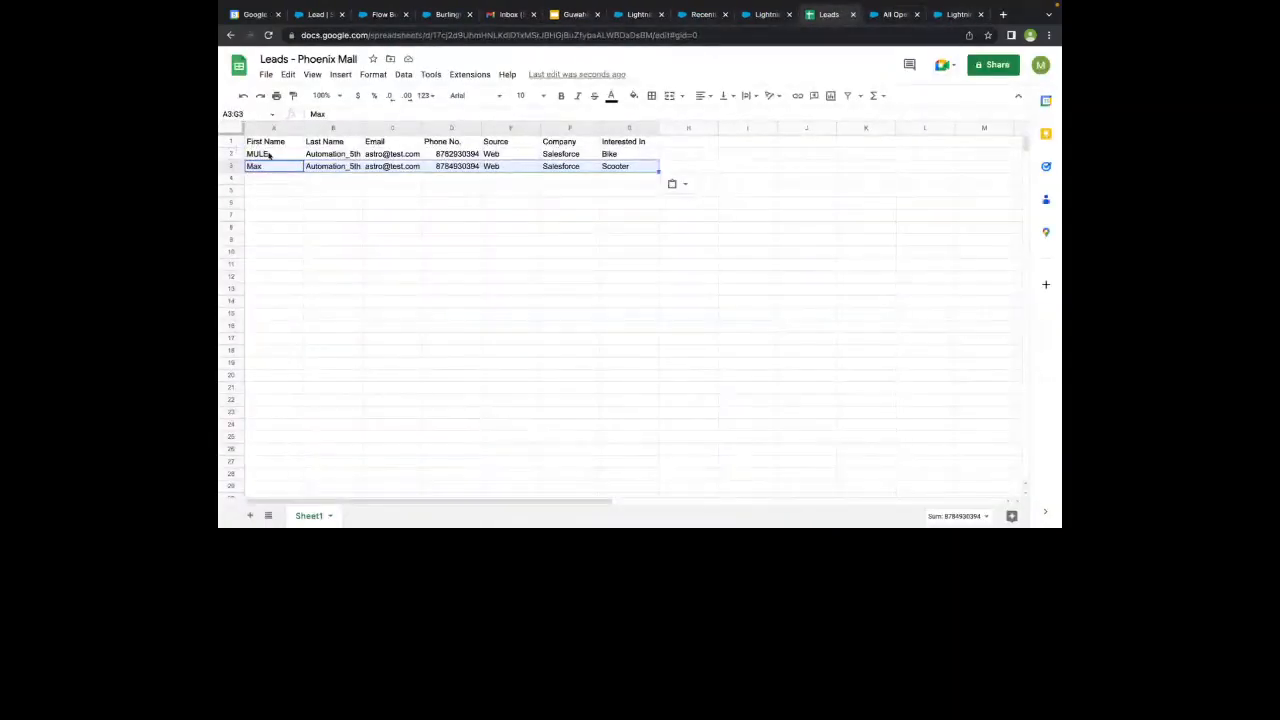
drag(362, 129, 403, 130)
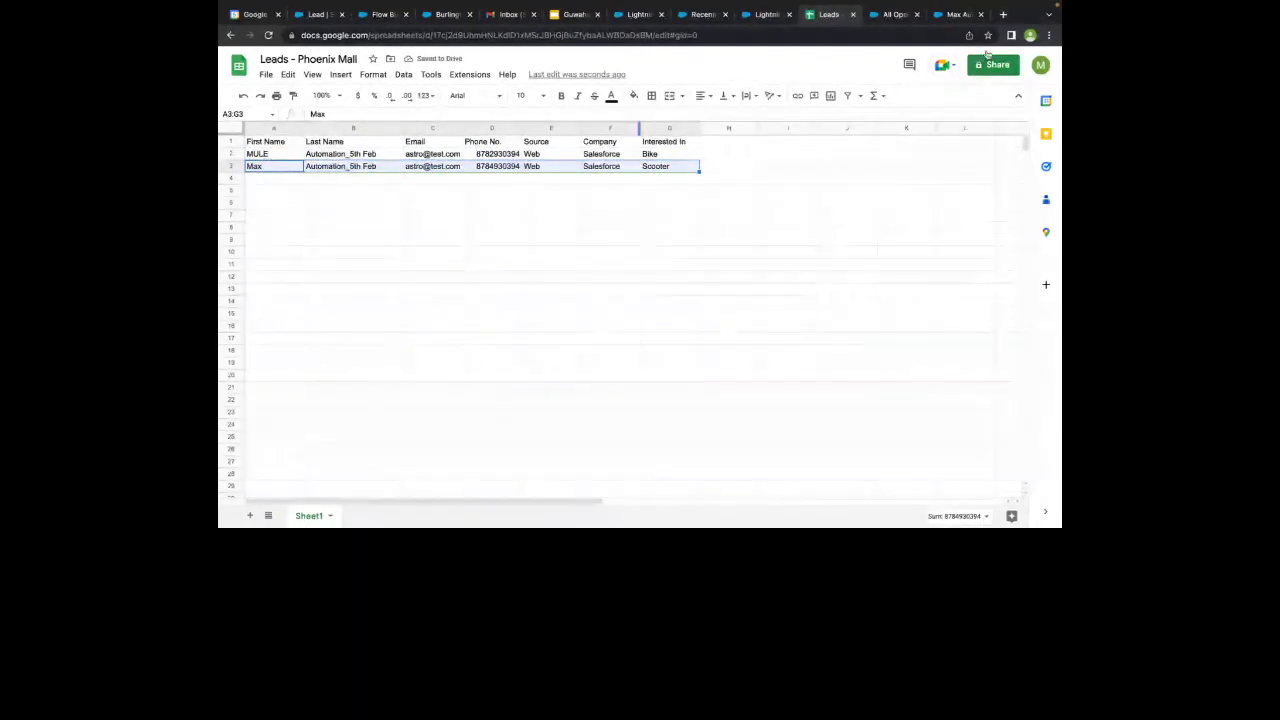
click(953, 15)
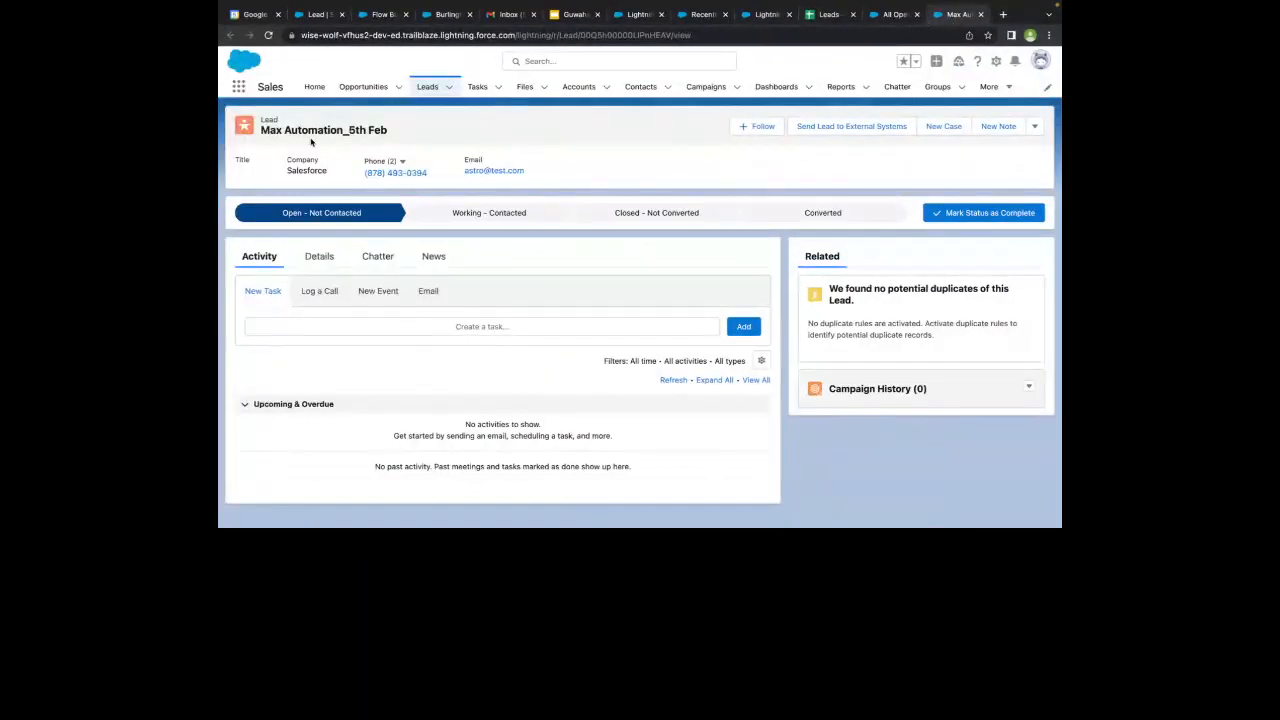
- Show the lead's details and review its fields down to Product Interest and the creation information
click(318, 256)
scroll(560, 403, down, 5)
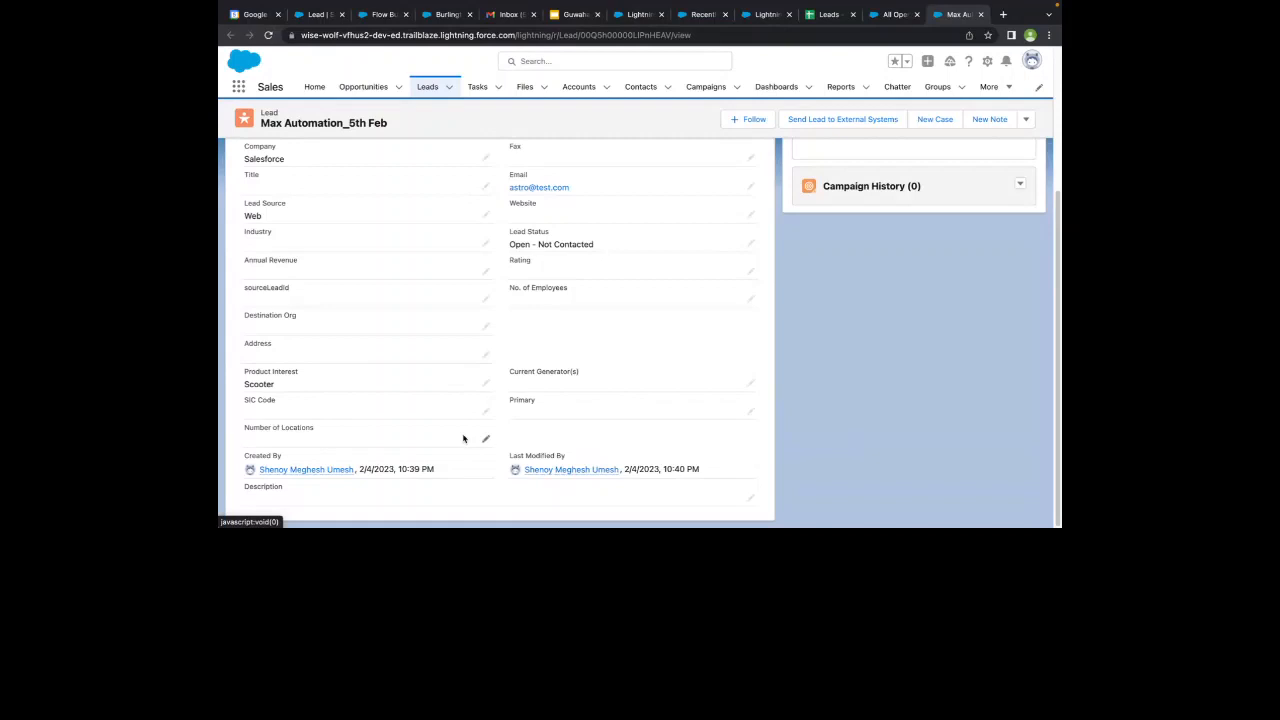
scroll(463, 438, up, 10)
- Copy the record Id from Composer's Create new record test output and use it in the Salesforce URL to open that lead
click(829, 14)
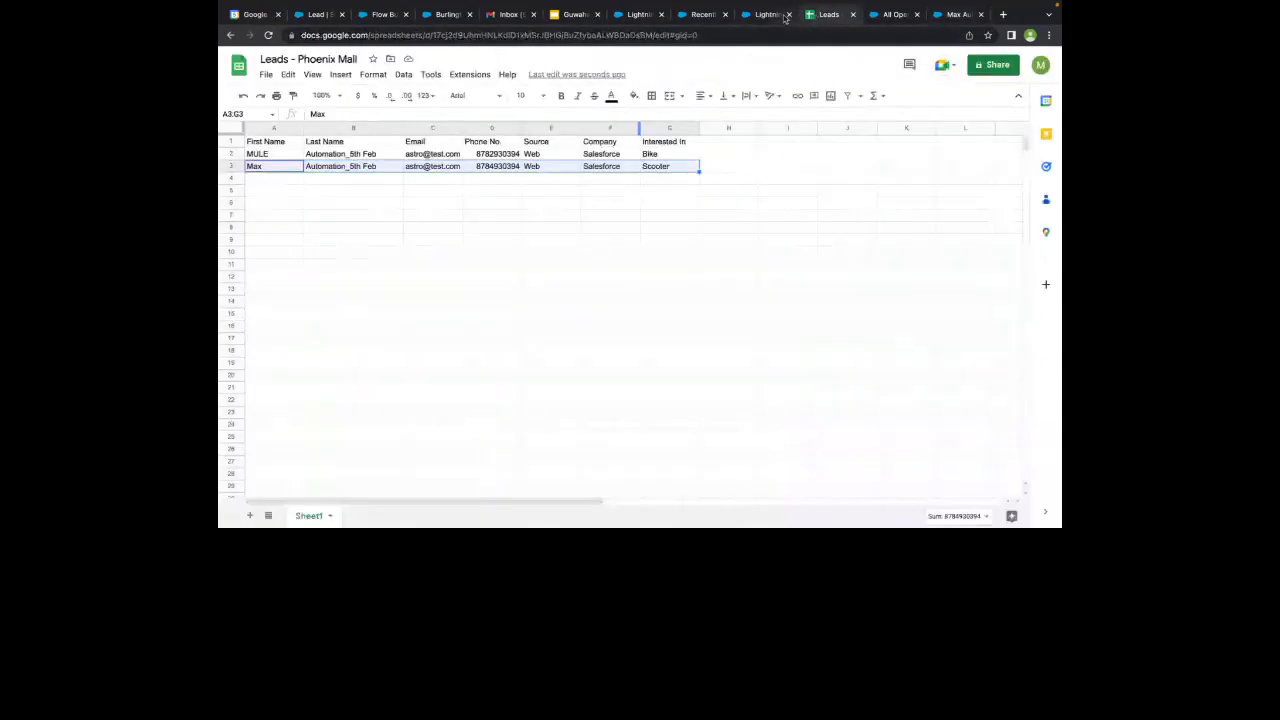
click(765, 14)
scroll(750, 380, down, 2)
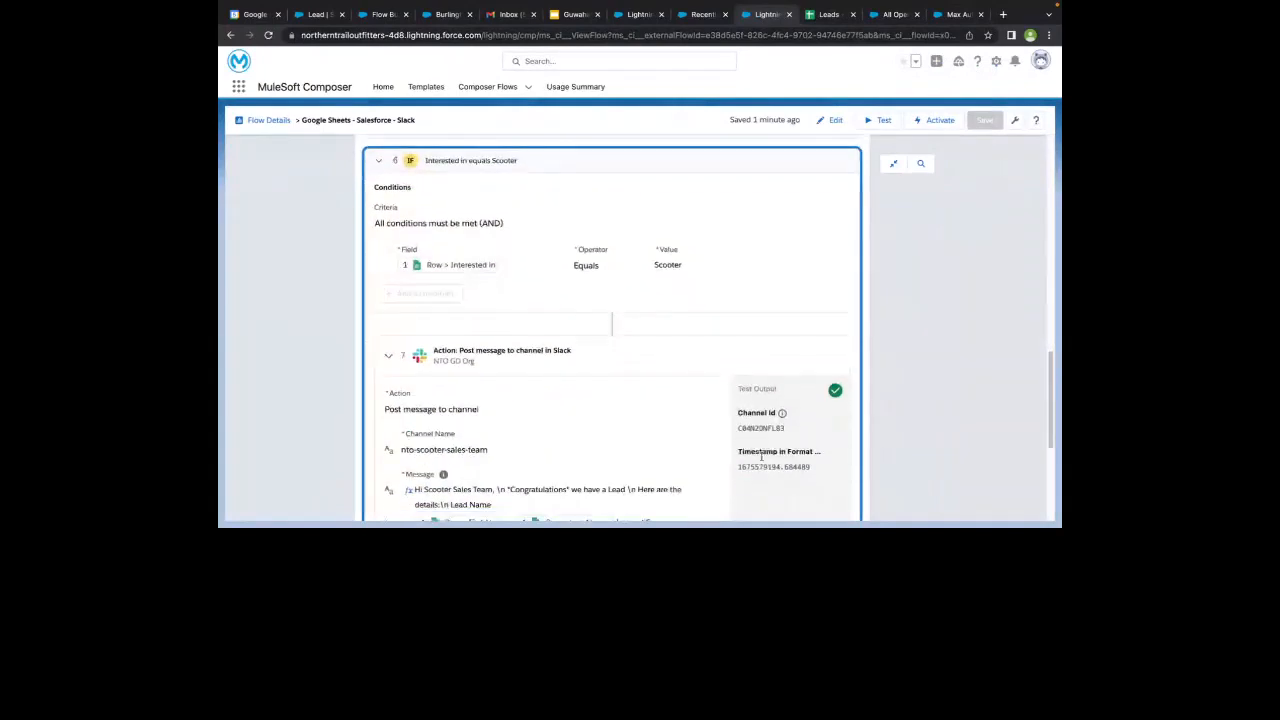
scroll(626, 346, up, 10)
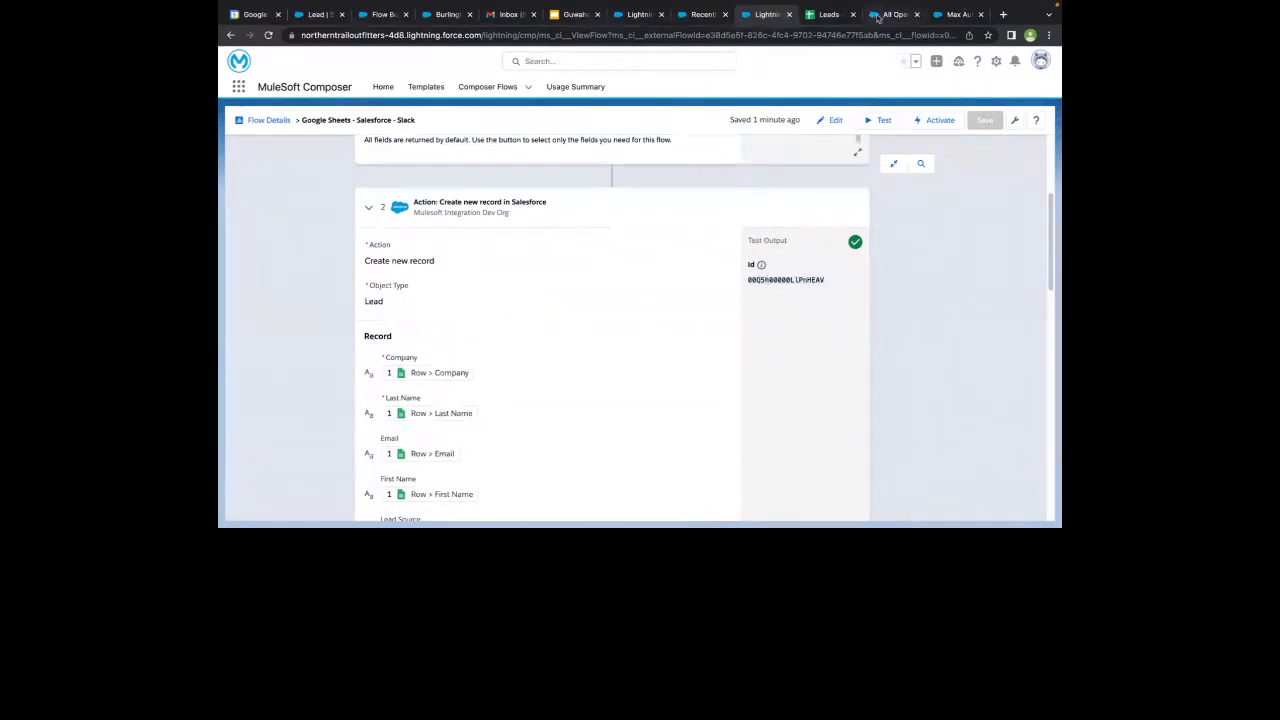
click(955, 15)
click(522, 36)
drag(524, 36, 721, 37)
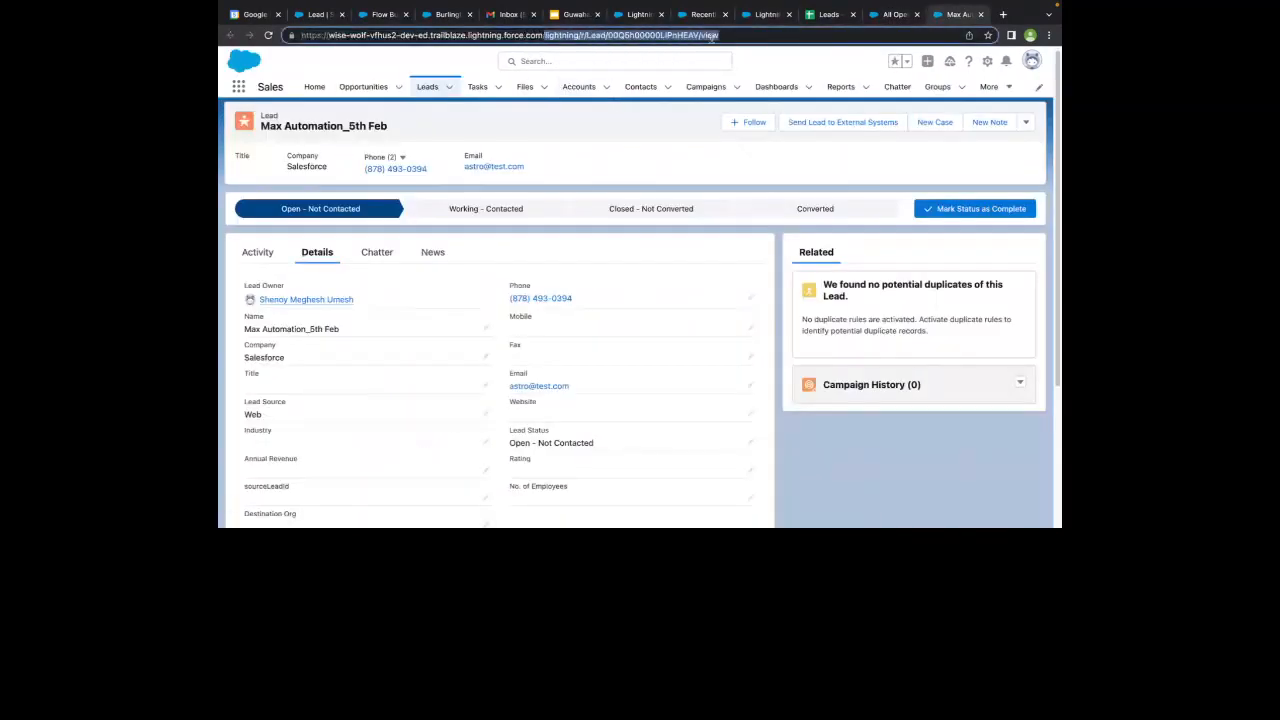
text(00Q5h00000LIPnHEAV)
key(Return)
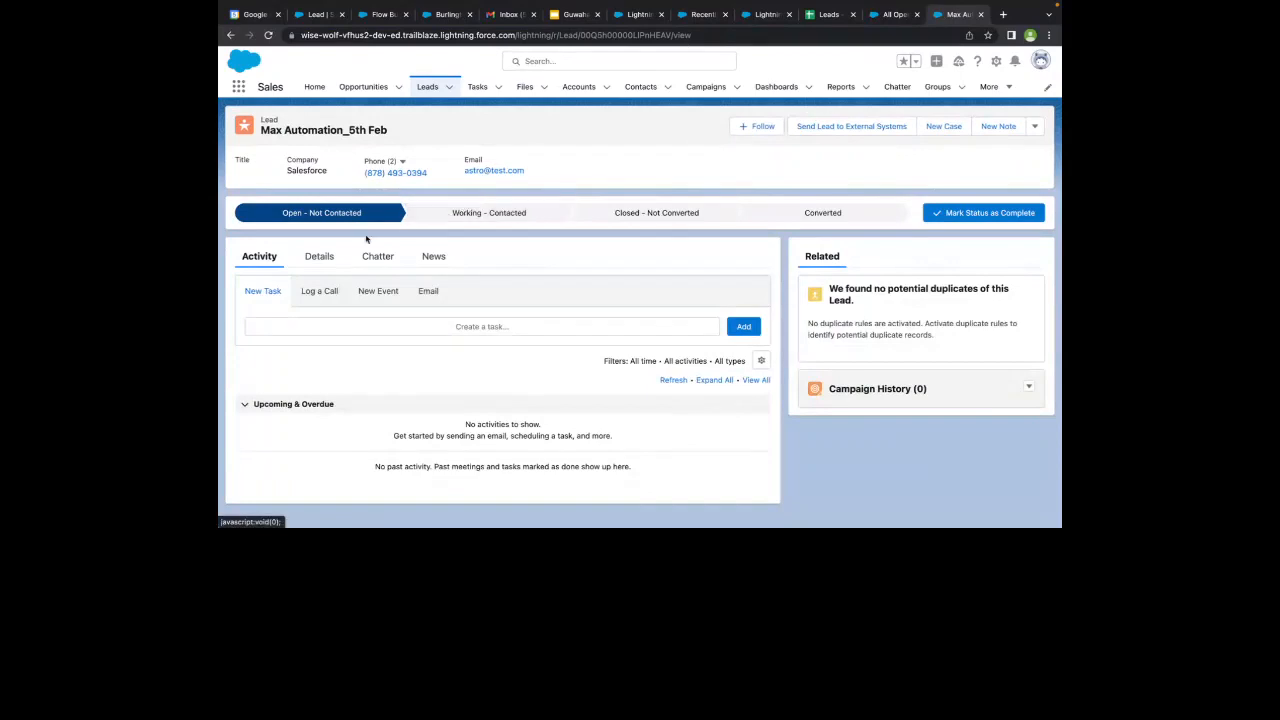
- Compare the reloaded lead's details, including Product Interest, with row 3 of the Leads - Phoenix Mall sheet
click(329, 252)
scroll(329, 250, down, 2)
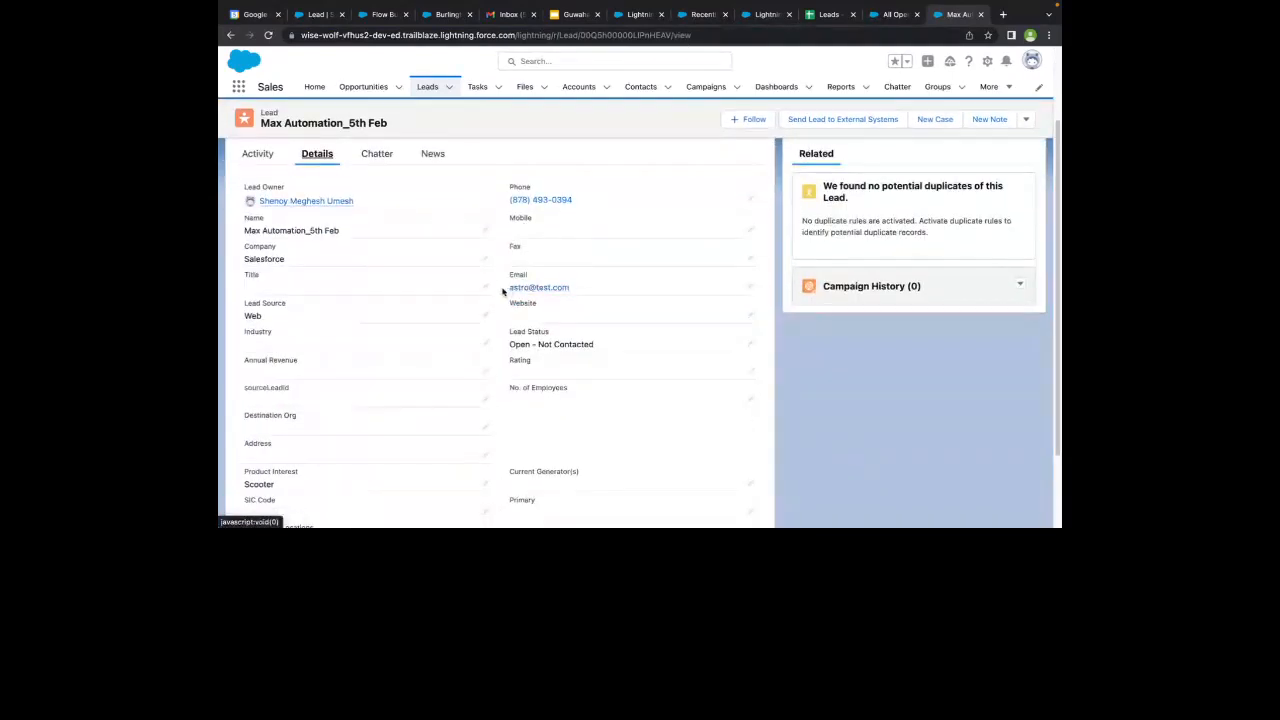
click(830, 14)
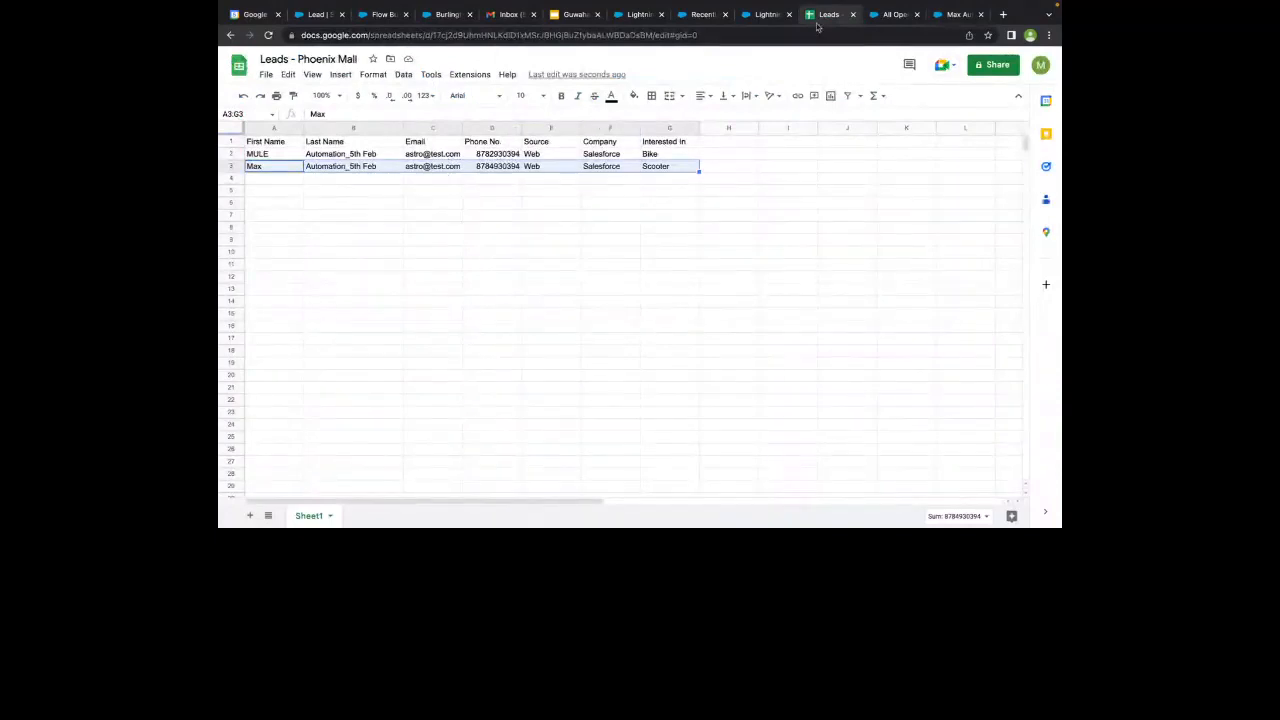
click(958, 14)
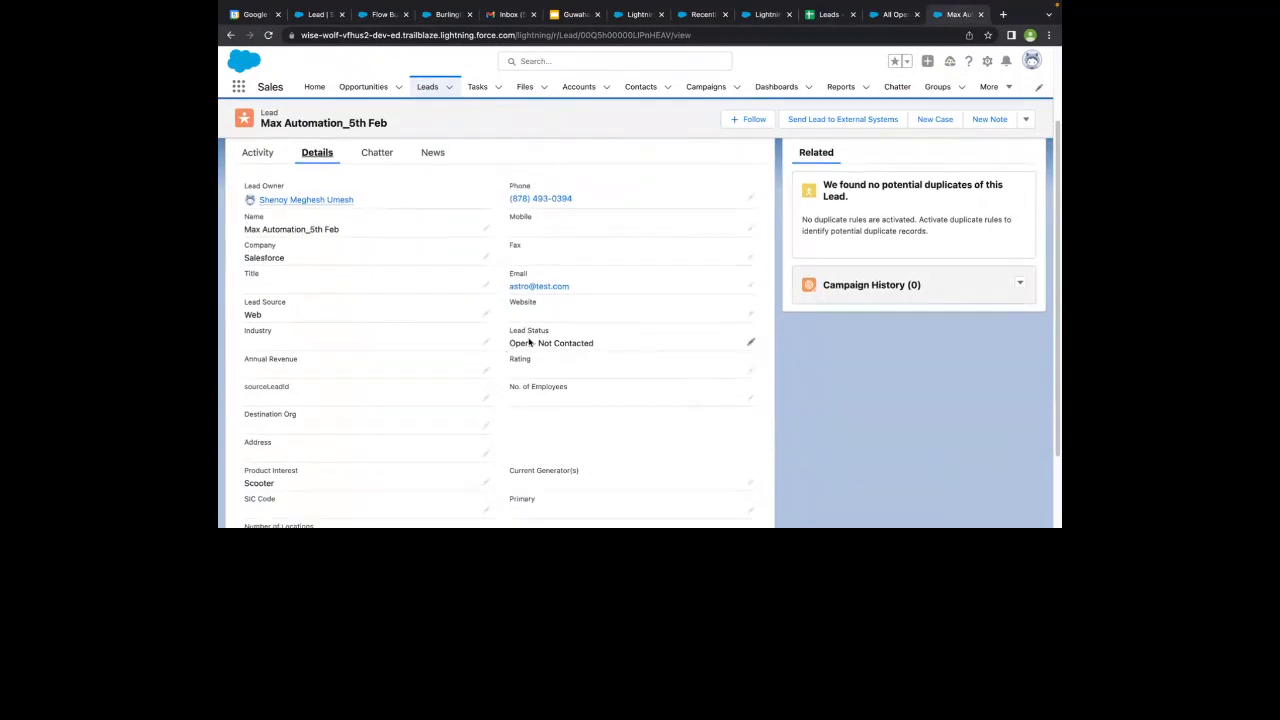
scroll(351, 311, down, 1)
scroll(306, 317, down, 1)
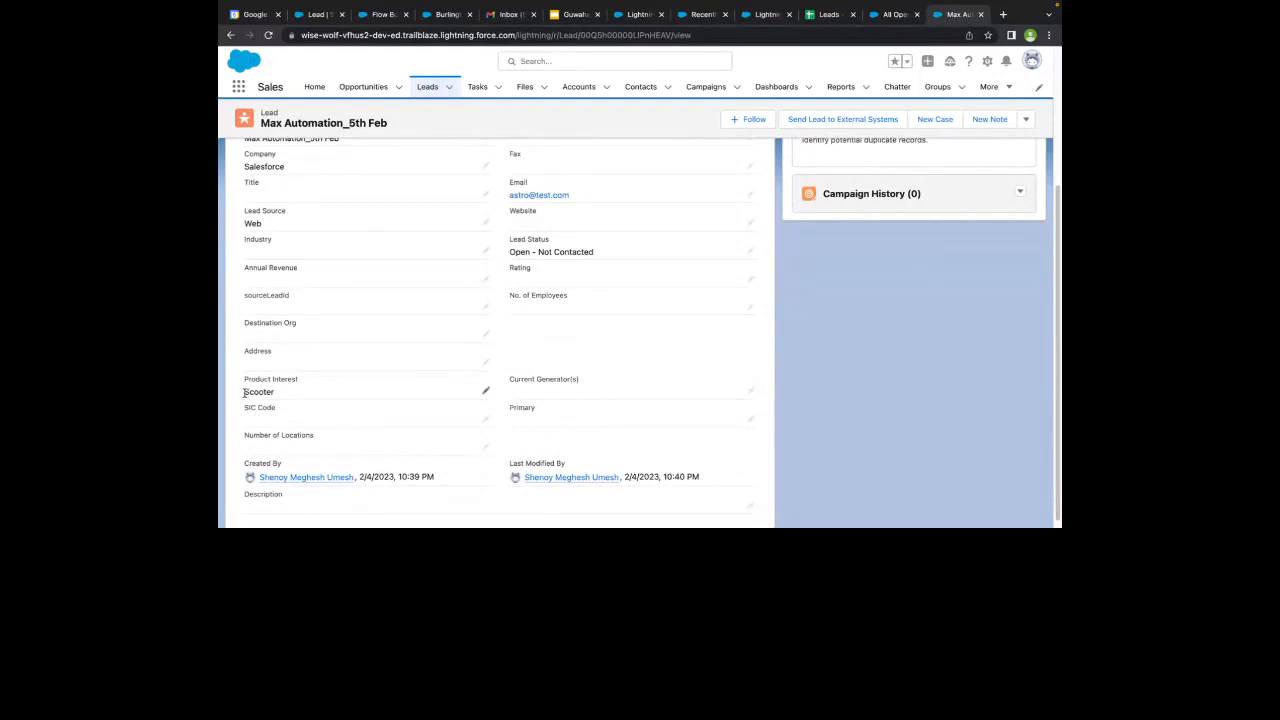
drag(243, 392, 317, 394)
click(782, 410)
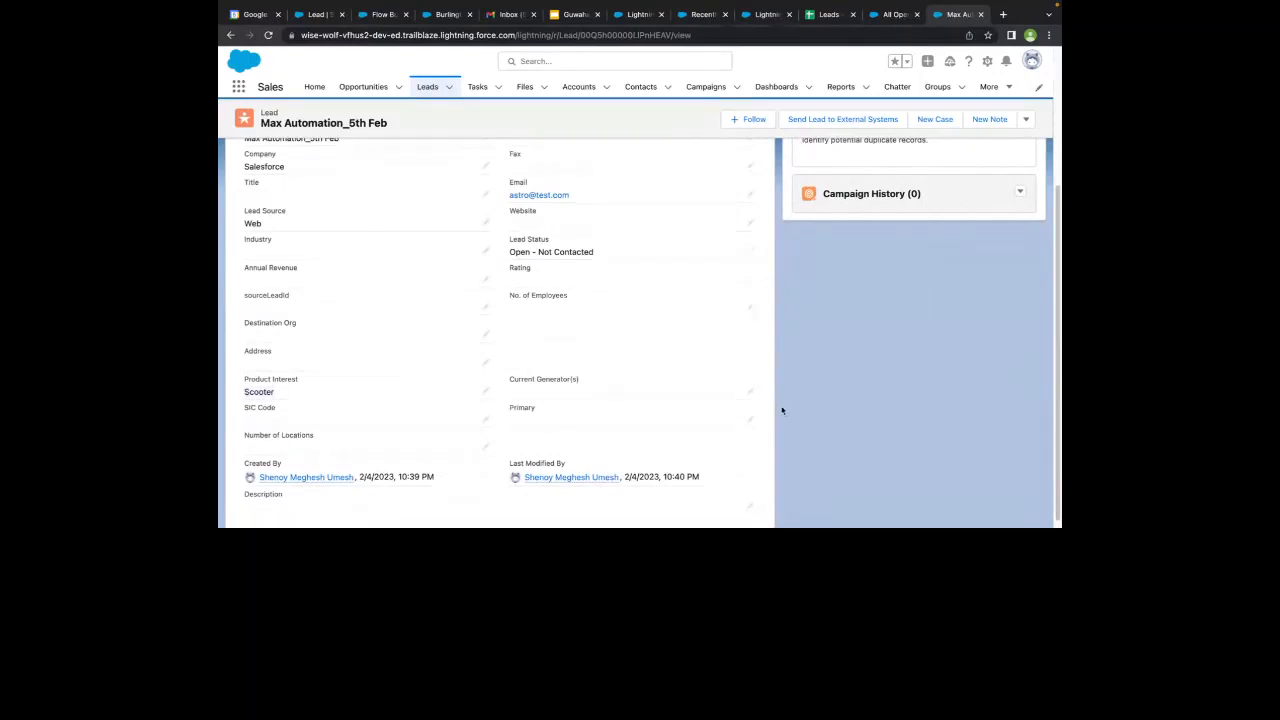
- Return to the Google Sheets - Salesforce - Slack flow in Composer and start a test run for a non-Bike, non-Scooter lead
click(829, 14)
click(766, 14)
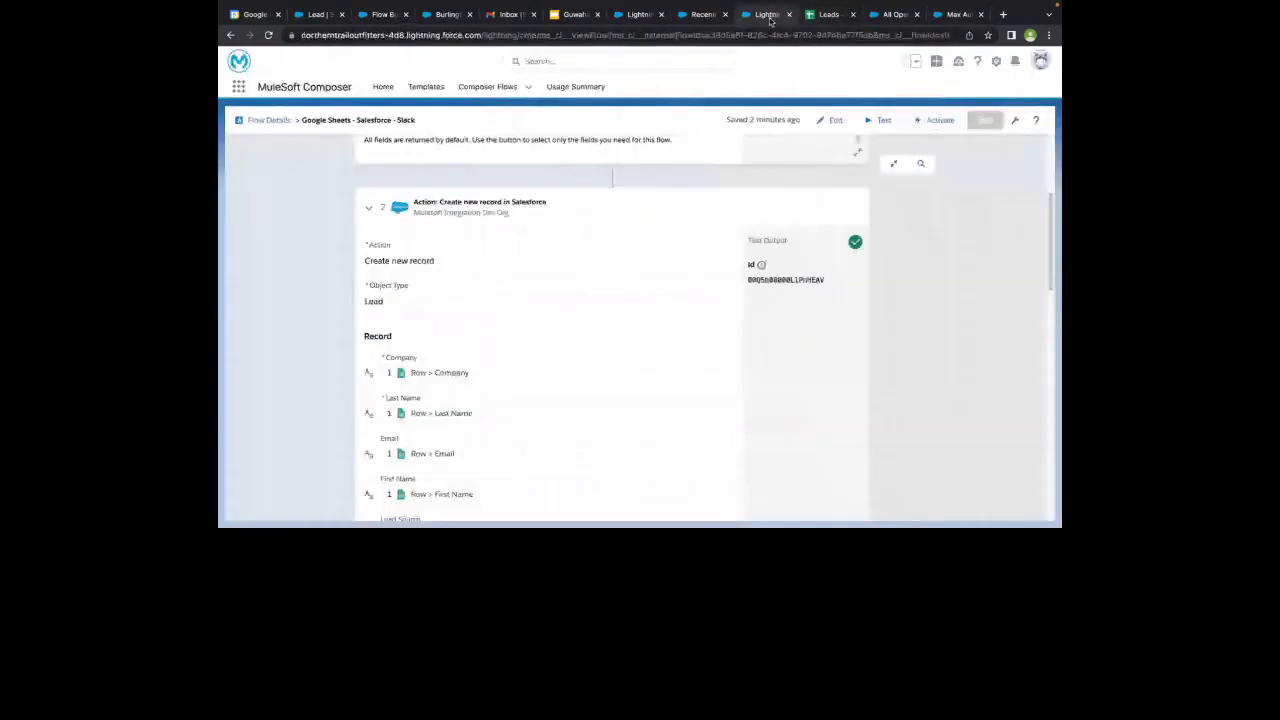
click(829, 14)
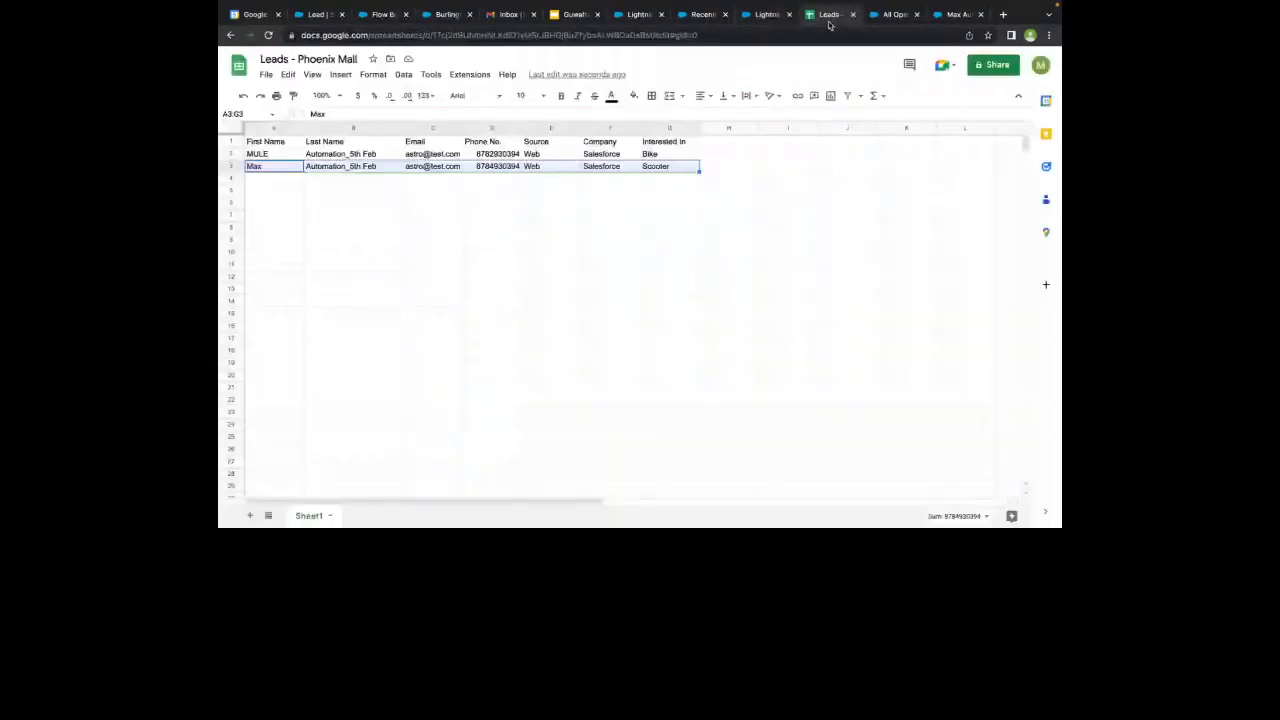
click(766, 14)
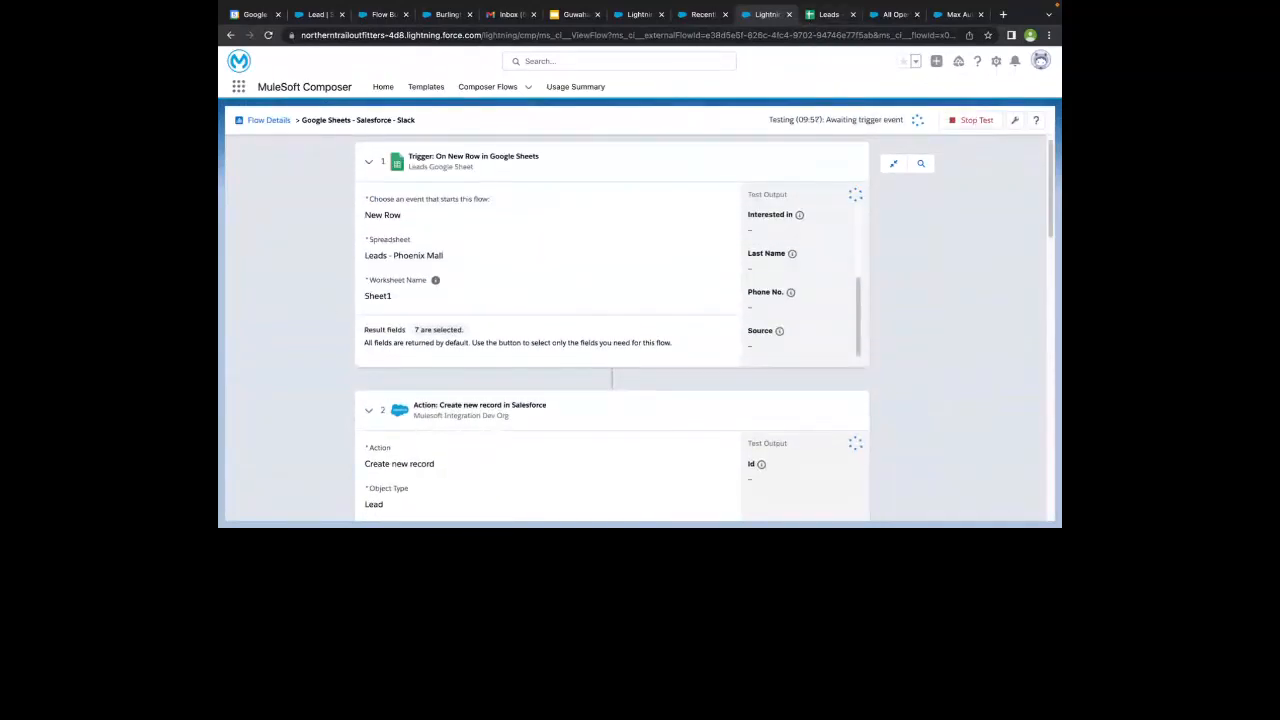
- Paste the lead interested in General into row 4 of the Leads - Phoenix Mall sheet and return to the Composer test
click(838, 14)
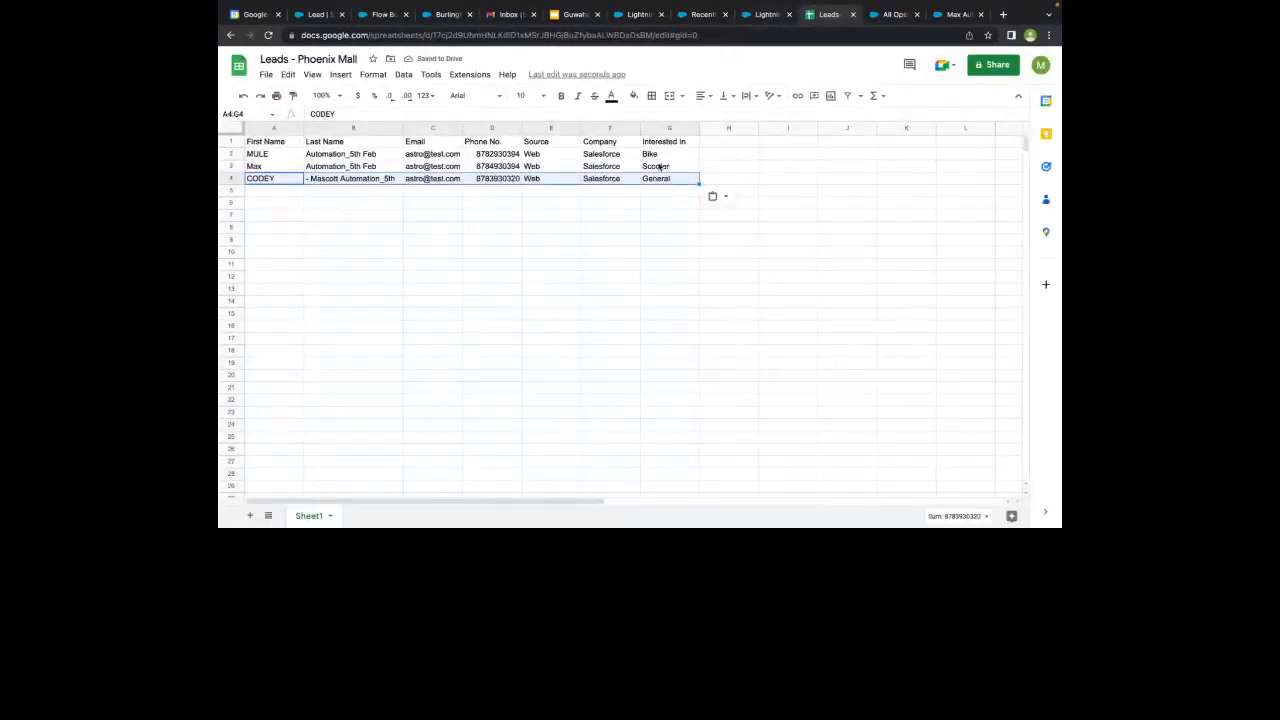
click(760, 16)
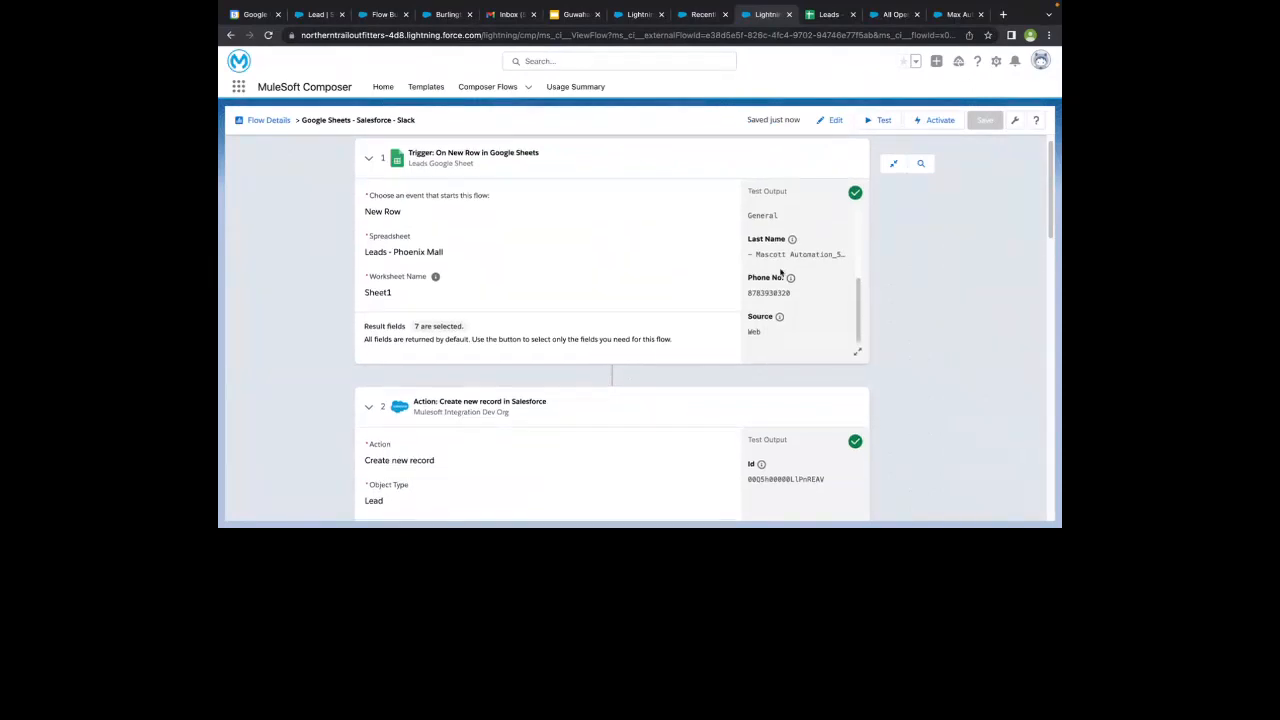
- Review the trigger and Create new record test outputs, collapse the Scooter branch, and expand the Else branch with its Slack action
scroll(771, 243, down, 1)
scroll(770, 245, down, 5)
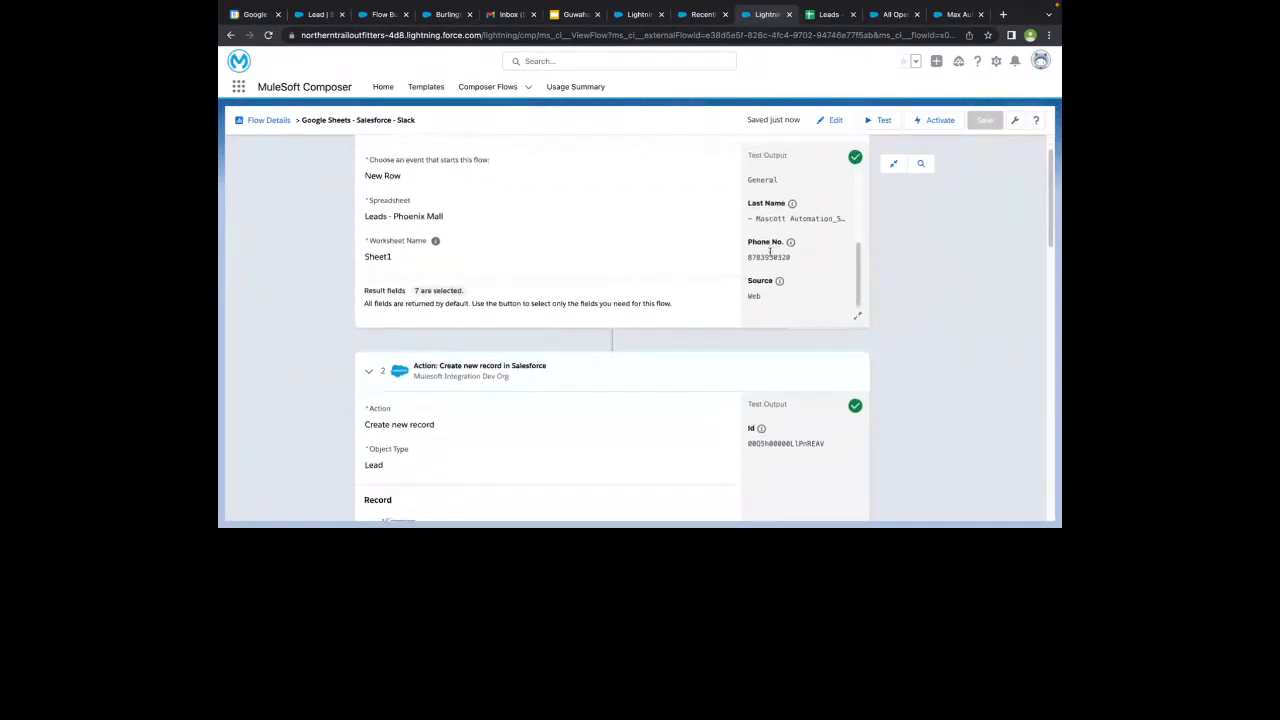
scroll(475, 190, down, 5)
scroll(474, 189, up, 4)
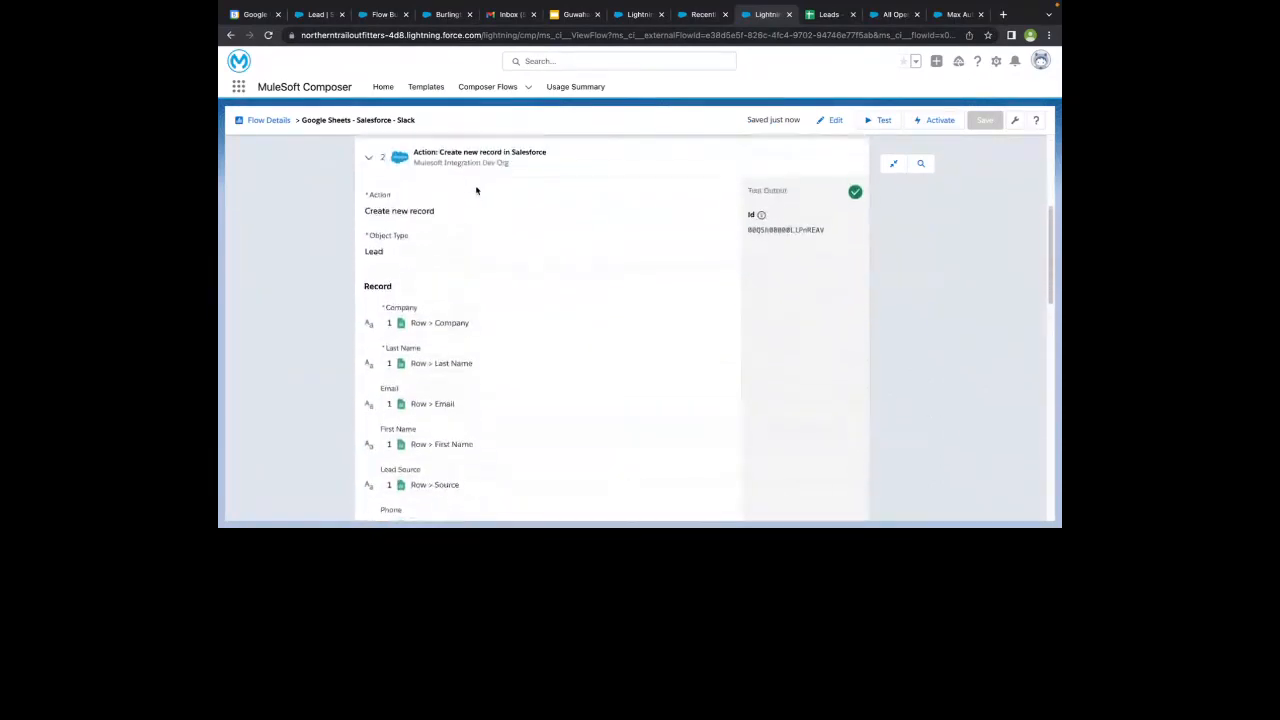
scroll(737, 329, down, 5)
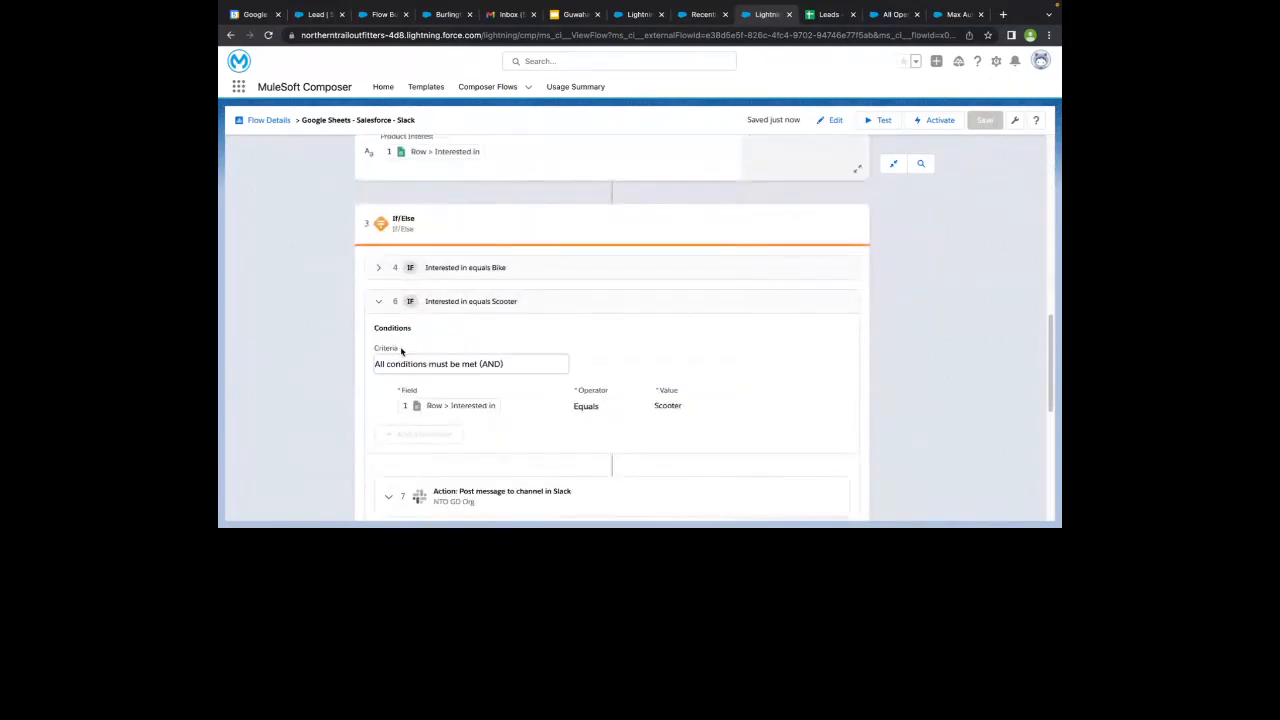
click(380, 303)
click(378, 446)
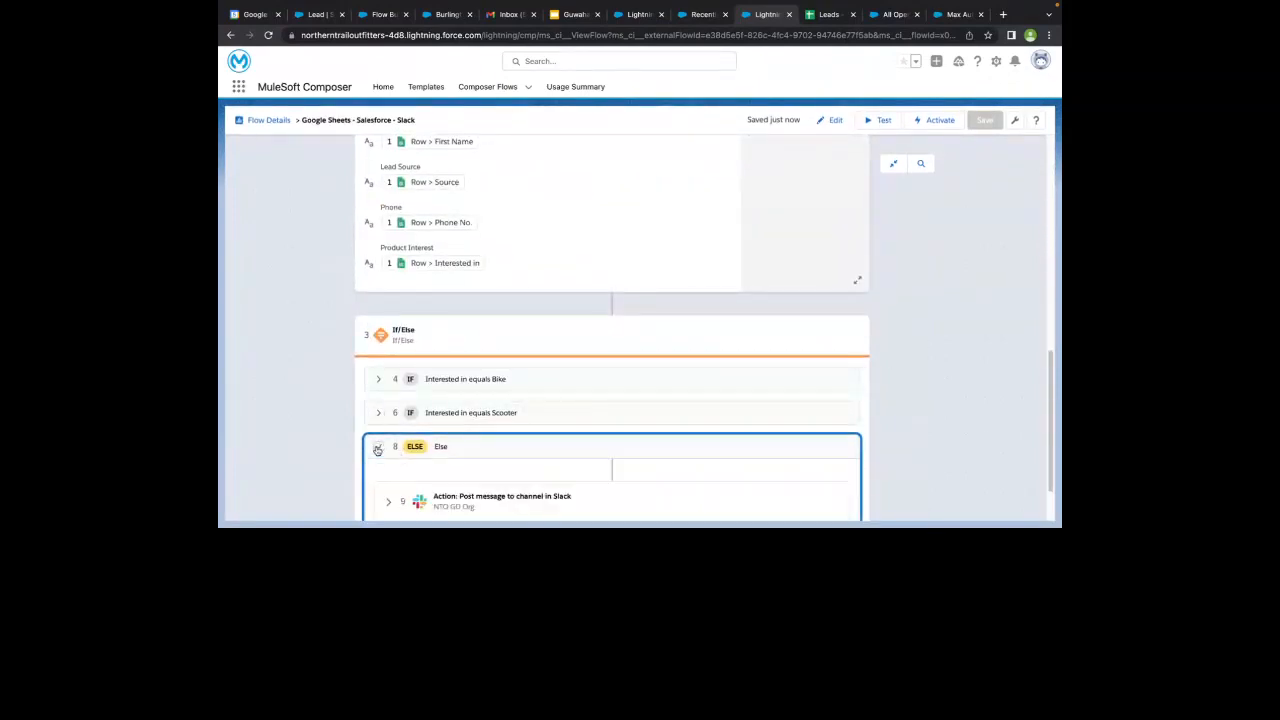
click(389, 430)
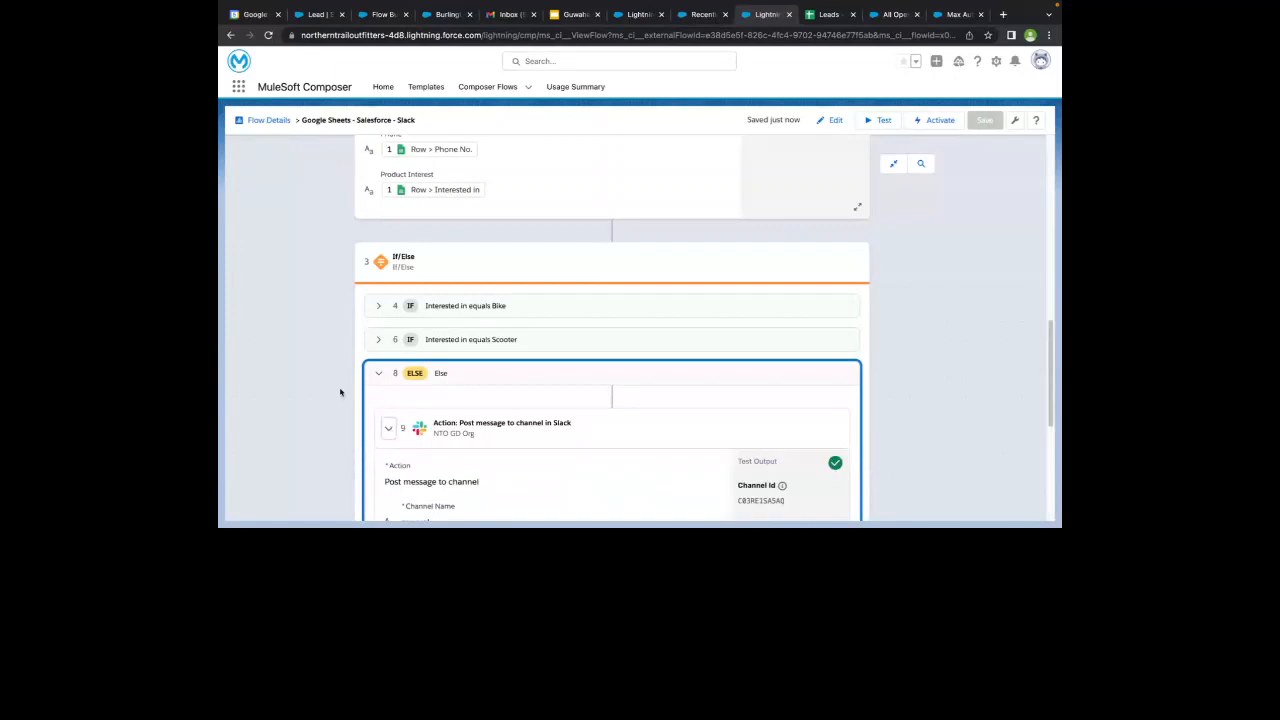
- Switch to Slack and read the newest MuleSoft Composer message in the general channel
key(ctrl+Left)
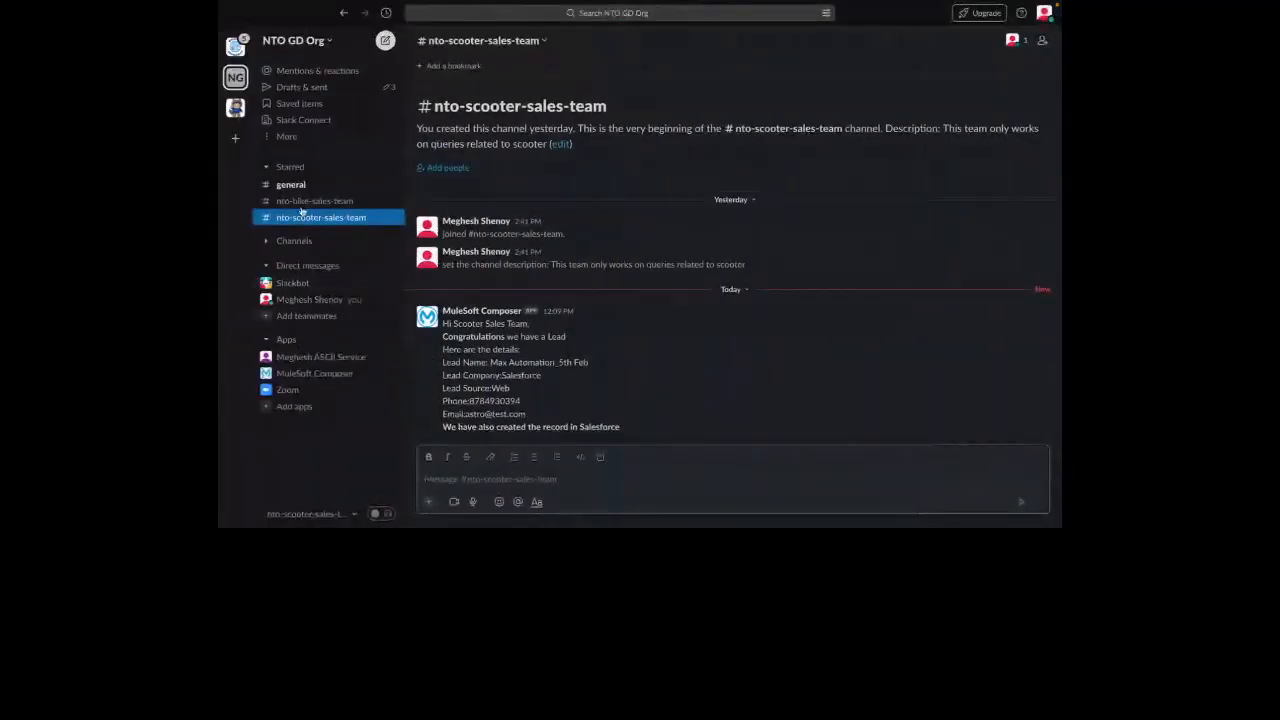
click(292, 187)
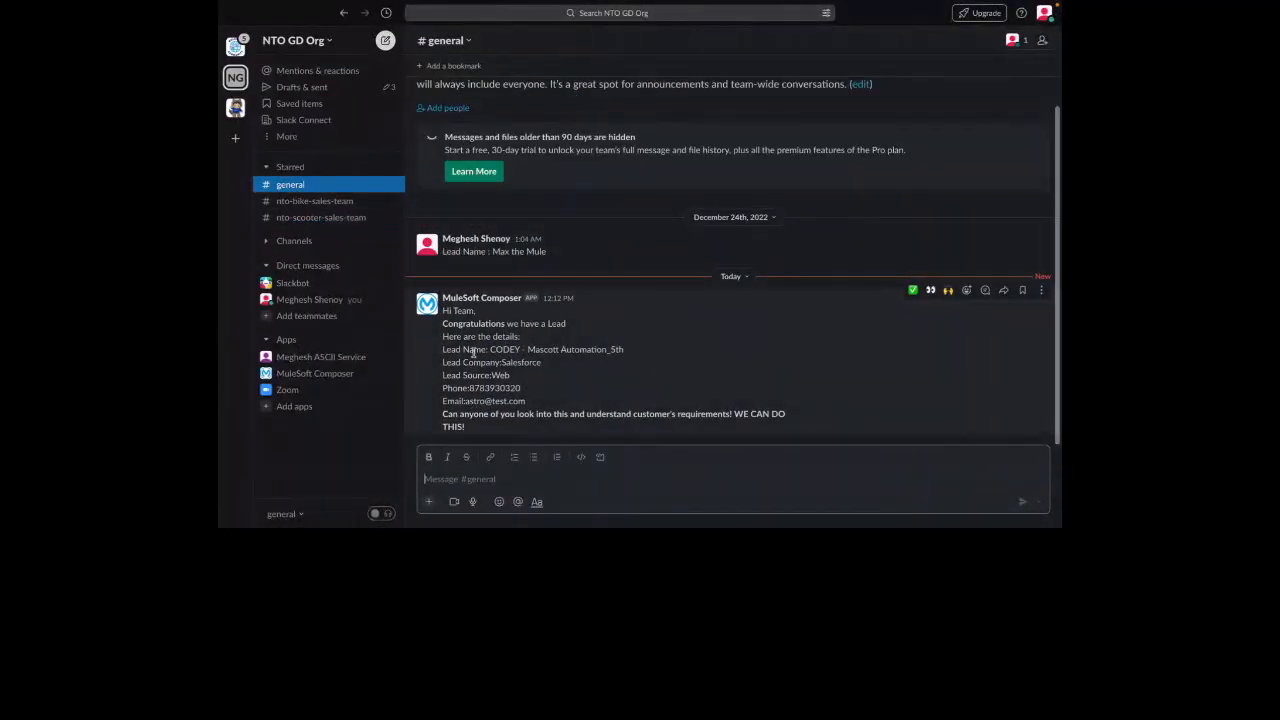
drag(443, 310, 466, 326)
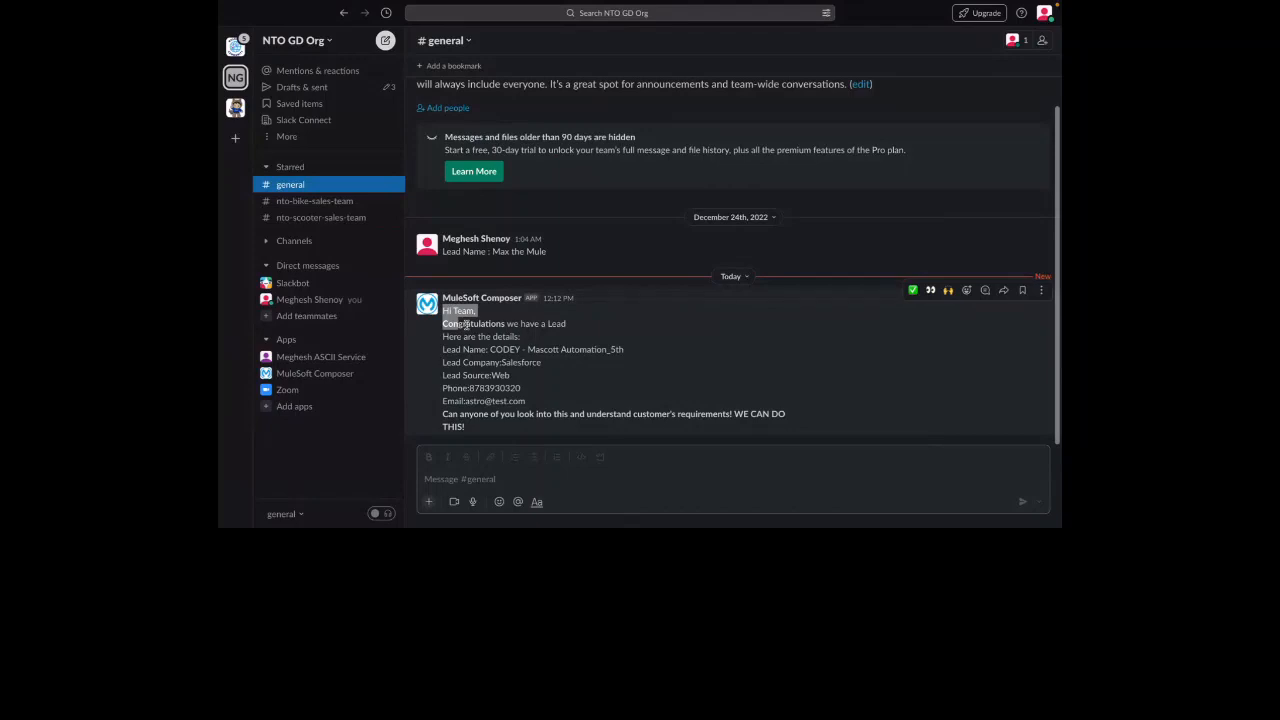
click(585, 391)
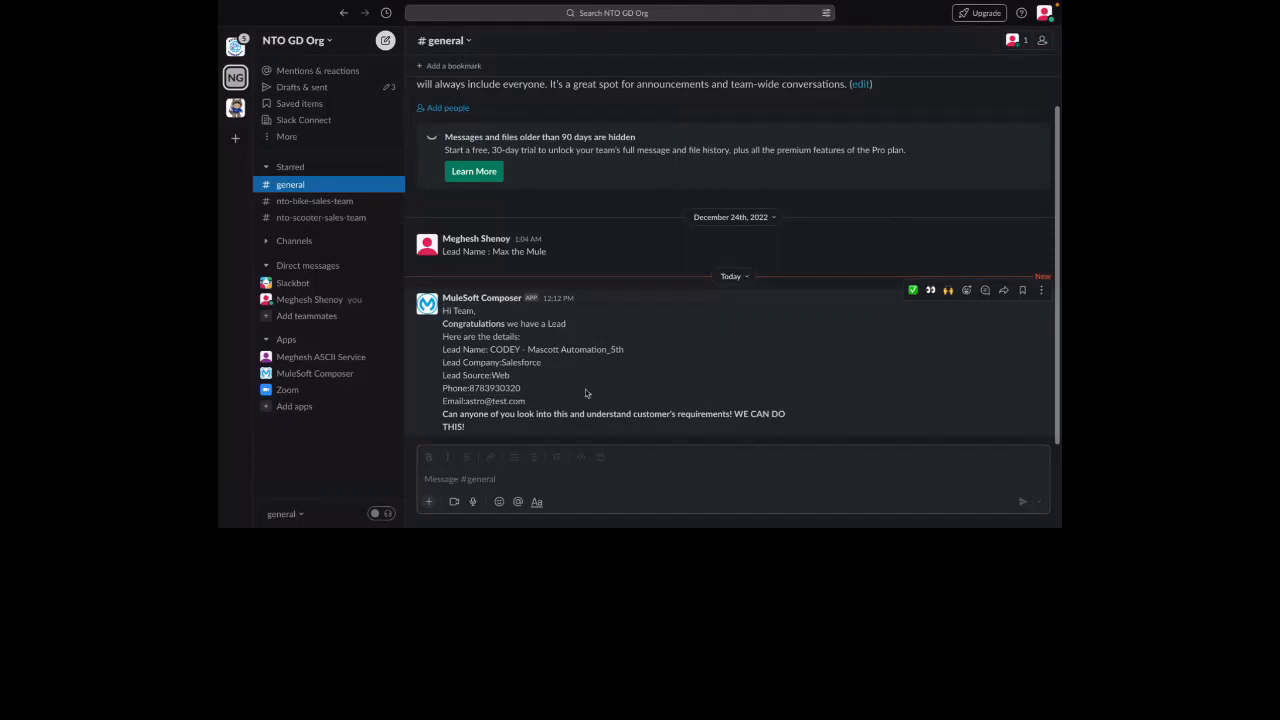
- Switch from Slack back to the Composer flow and view the test outputs of the Google Sheets trigger and Salesforce action
key(super+Tab)
scroll(586, 393, up, 5)
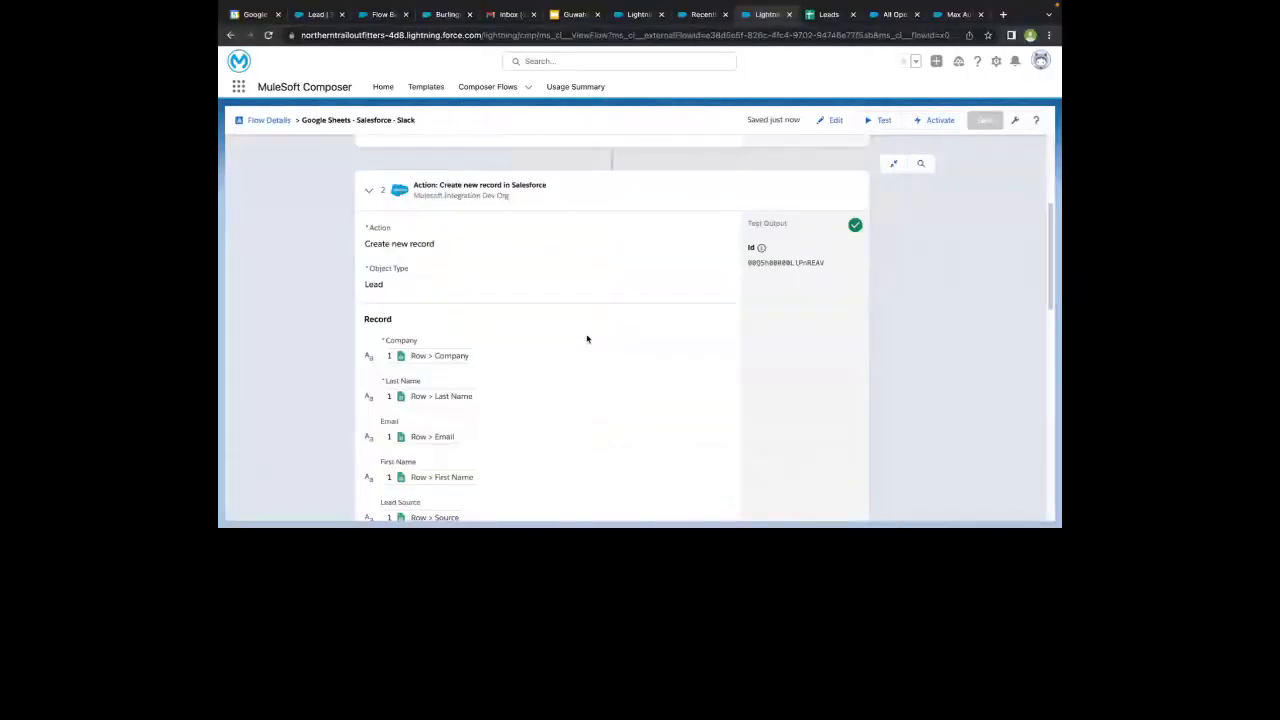
scroll(587, 339, up, 3)
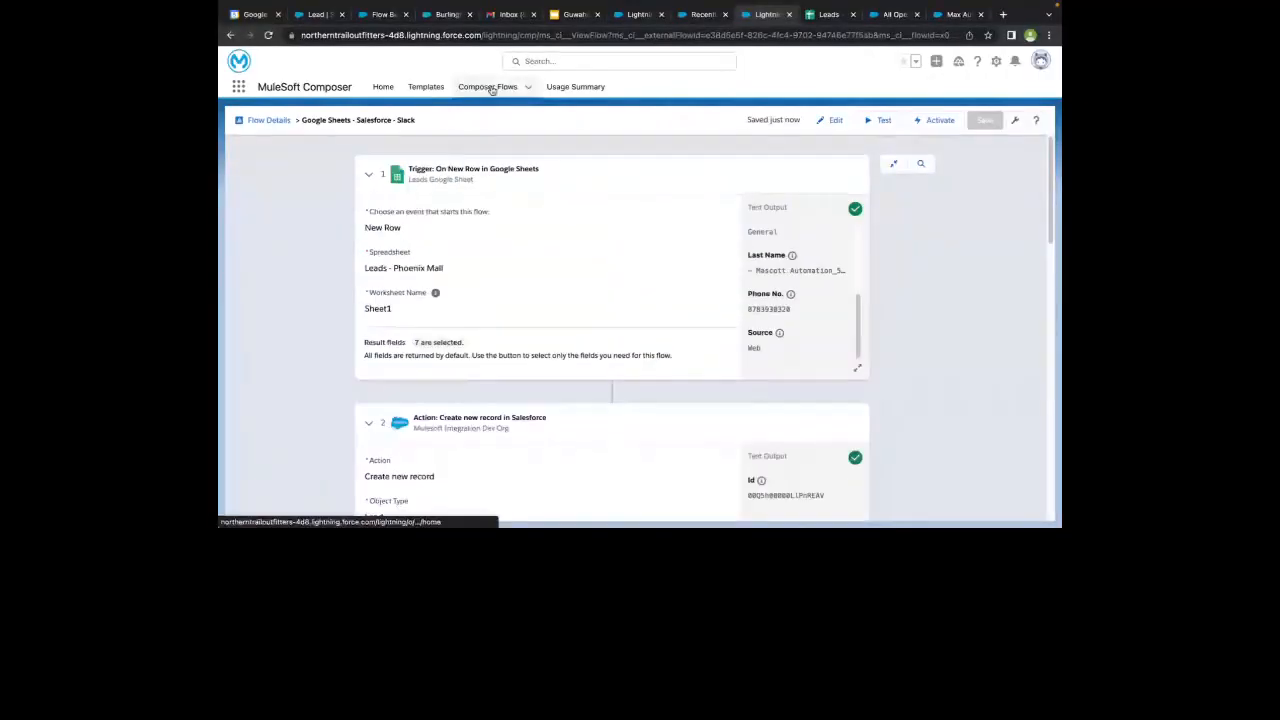
- Switch to the Guwahati_Meetup_#15 presentation in Google Slides and present it from slide 24 through to slide 27 on available connectors
click(570, 14)
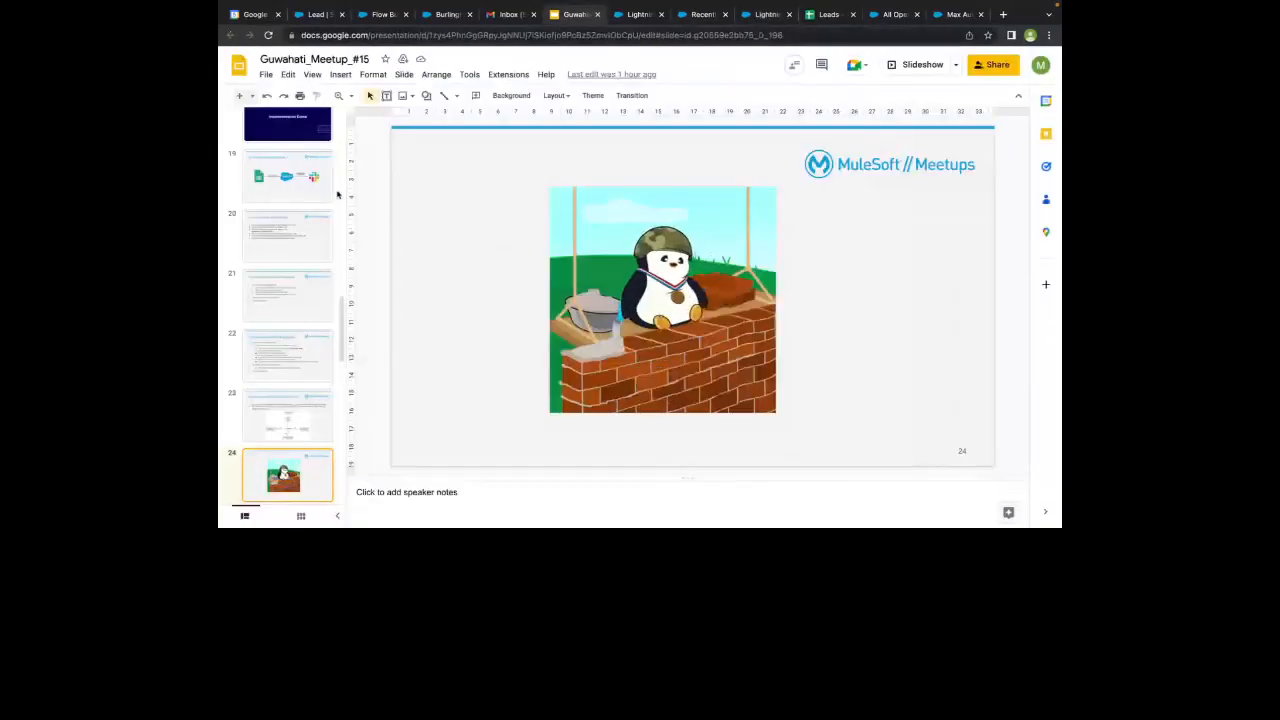
click(912, 70)
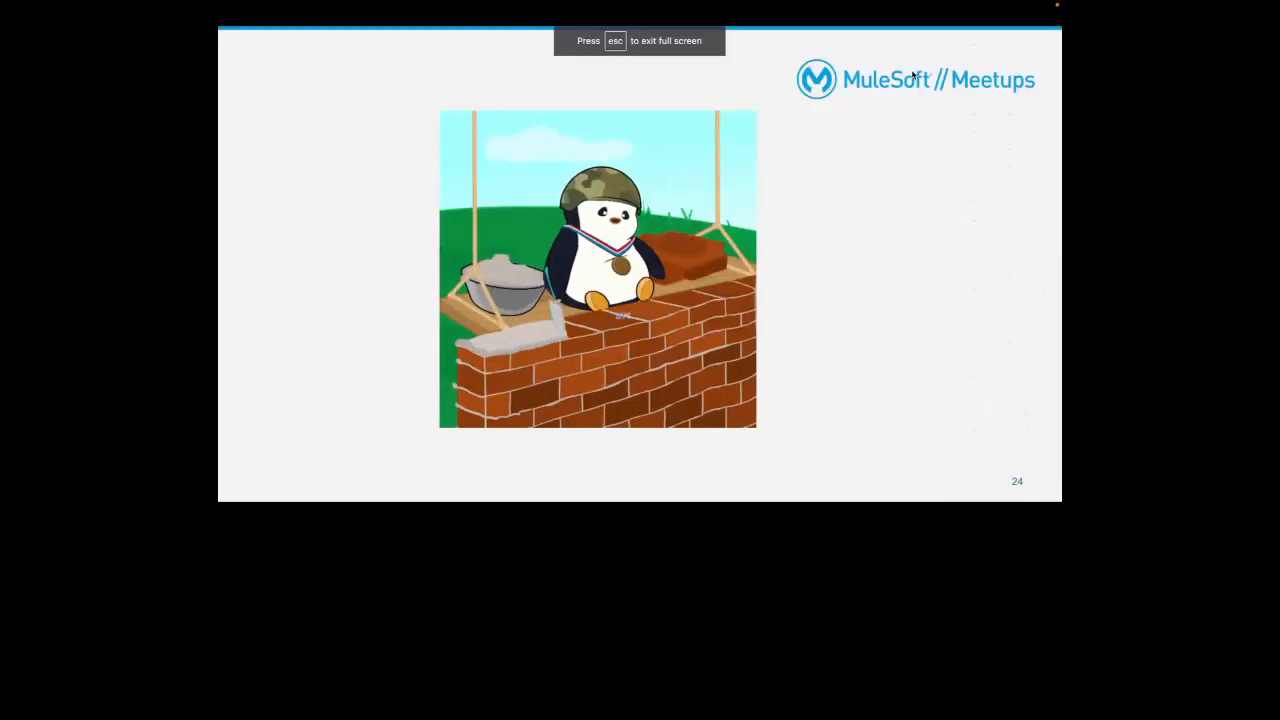
key(Right)
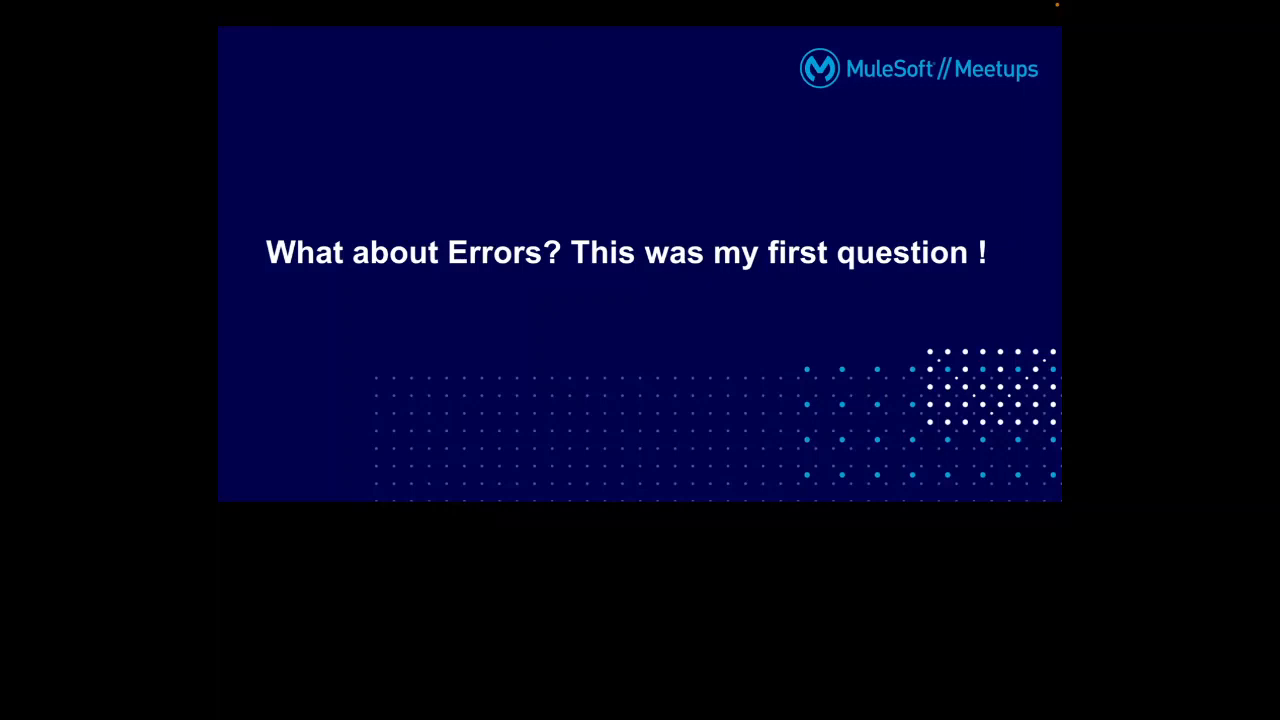
key(Right)
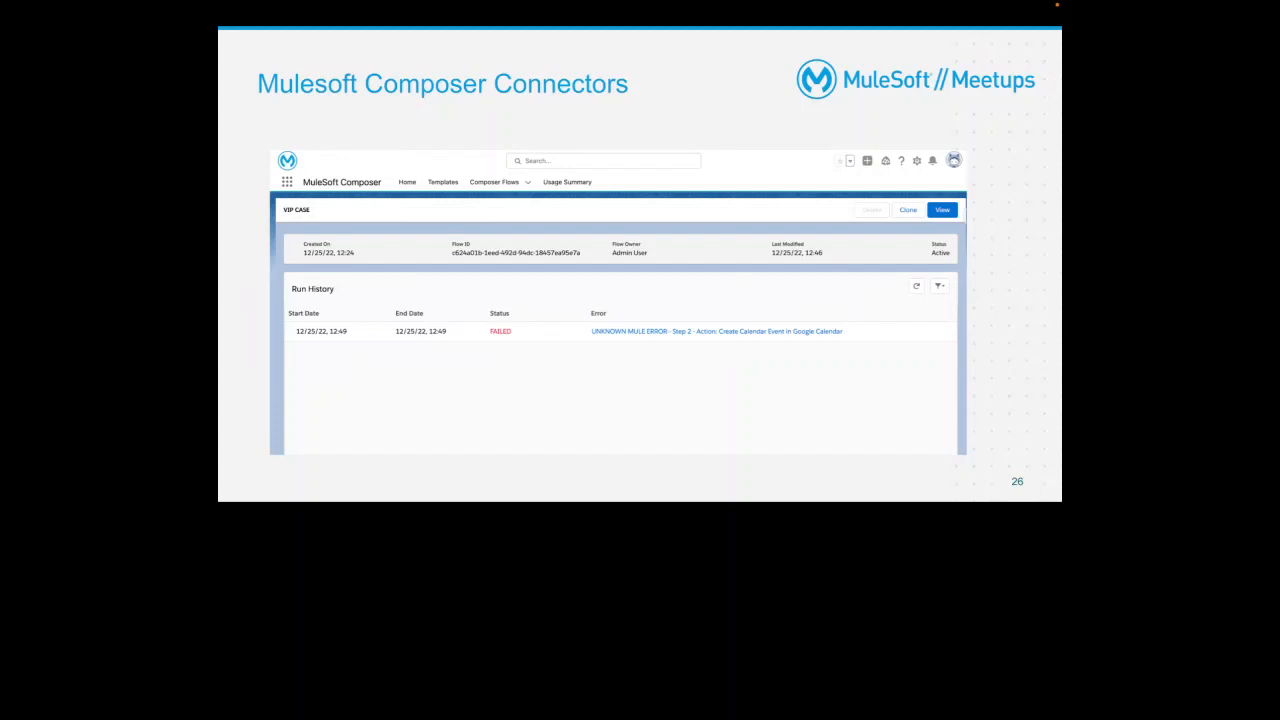
key(Right)
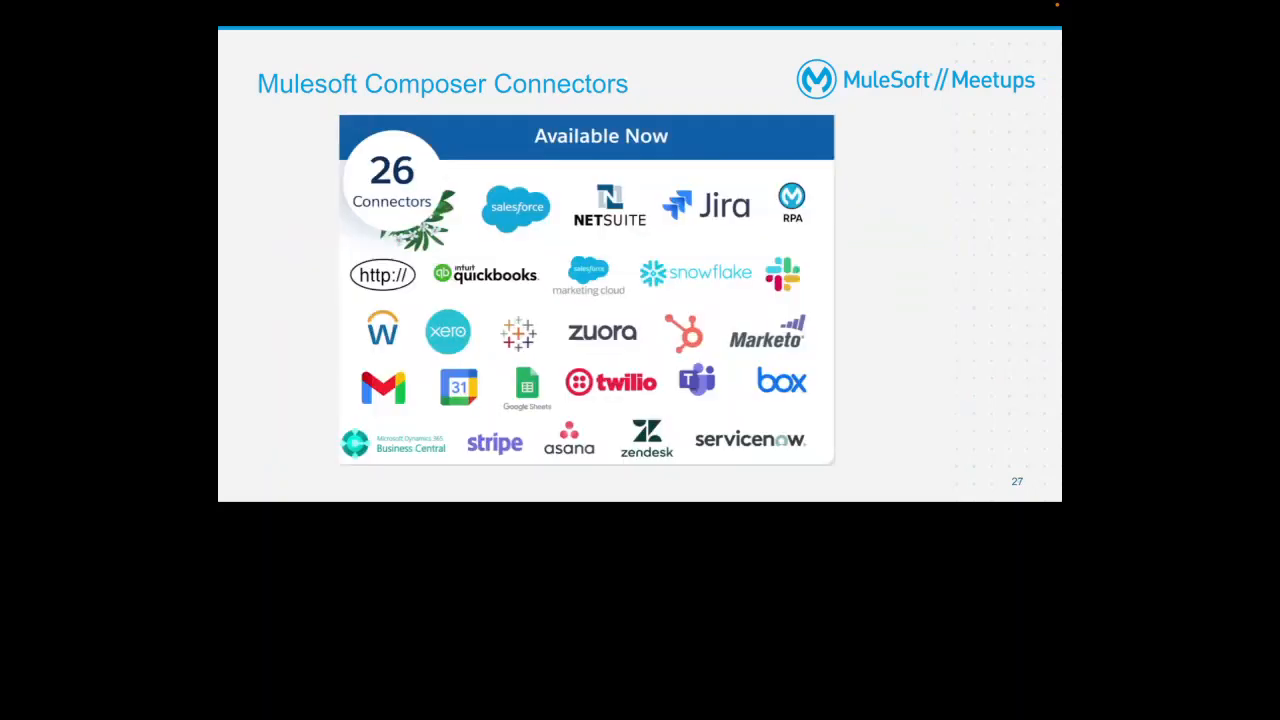
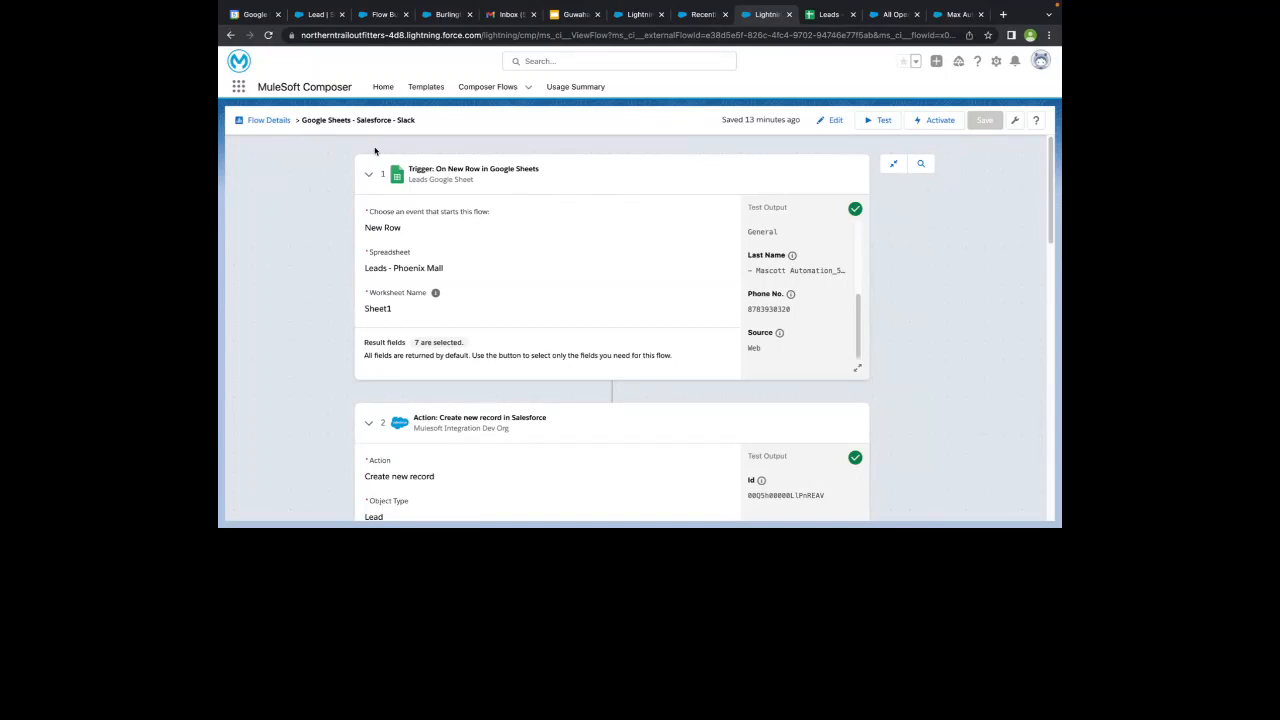
- Start a test of the Google Sheets - Salesforce - Slack flow, checking the rows in the Leads - Phoenix Mall sheet while it awaits its trigger
click(888, 121)
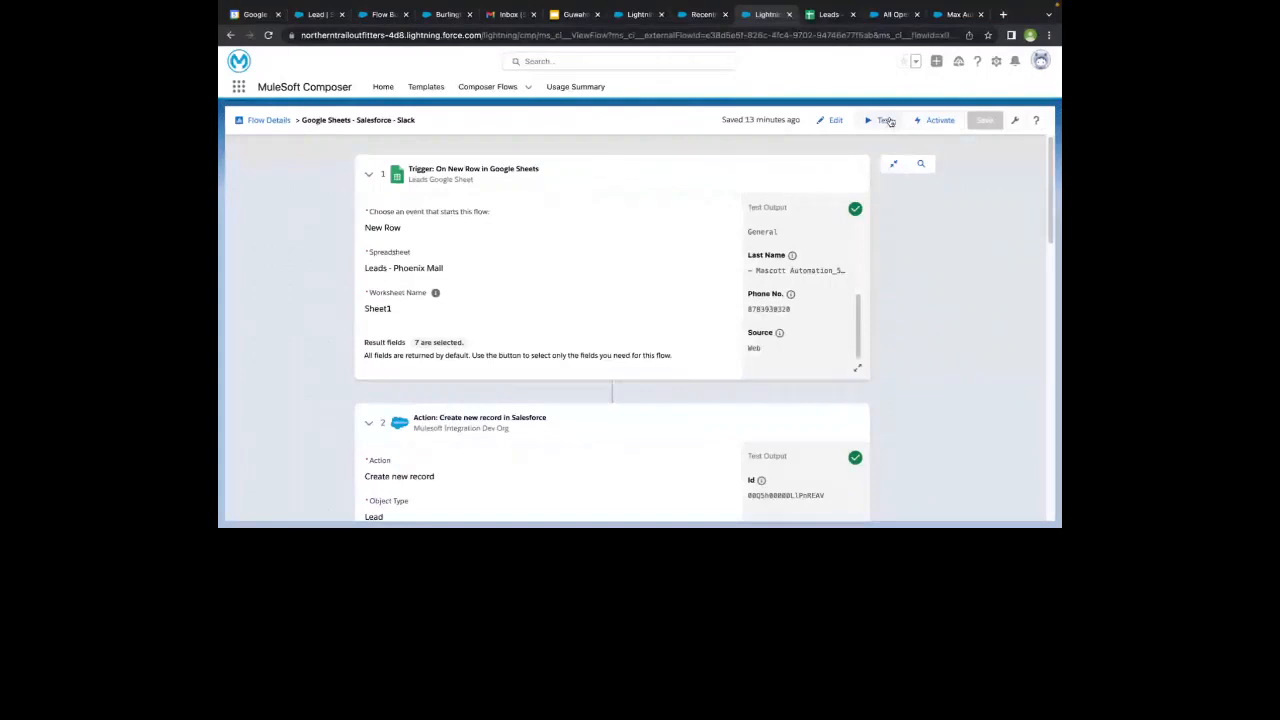
click(890, 121)
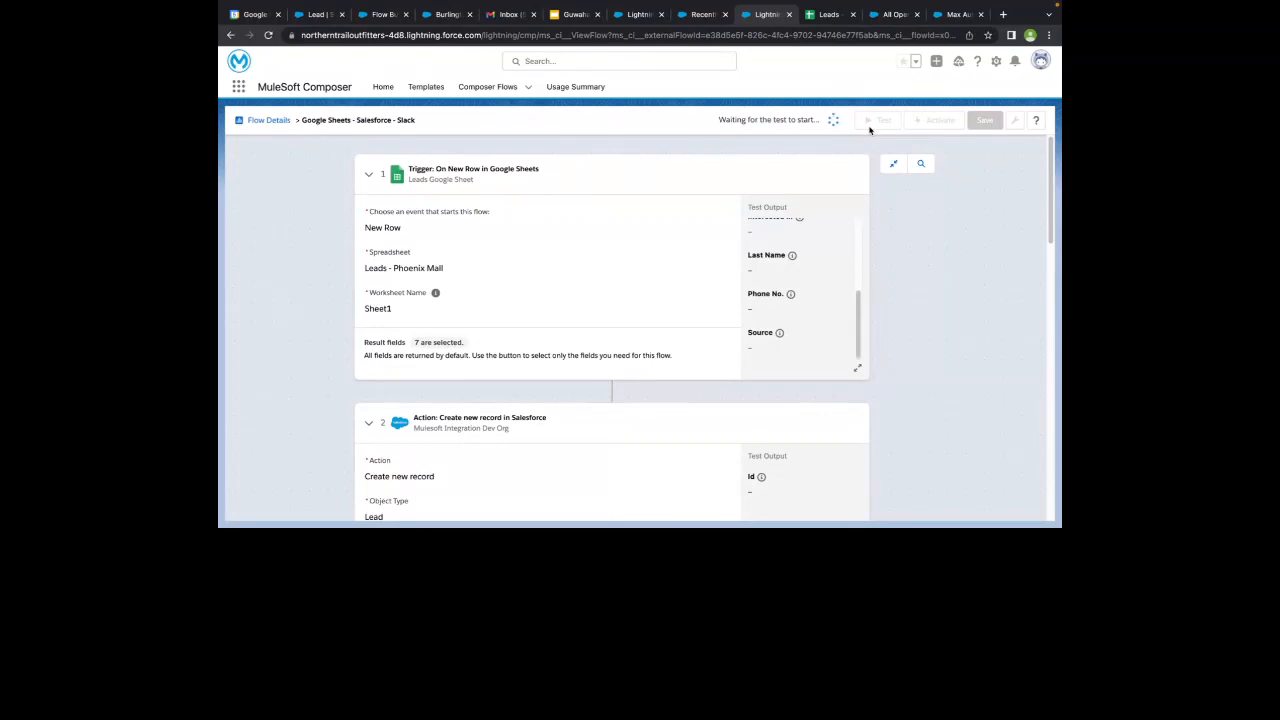
click(828, 15)
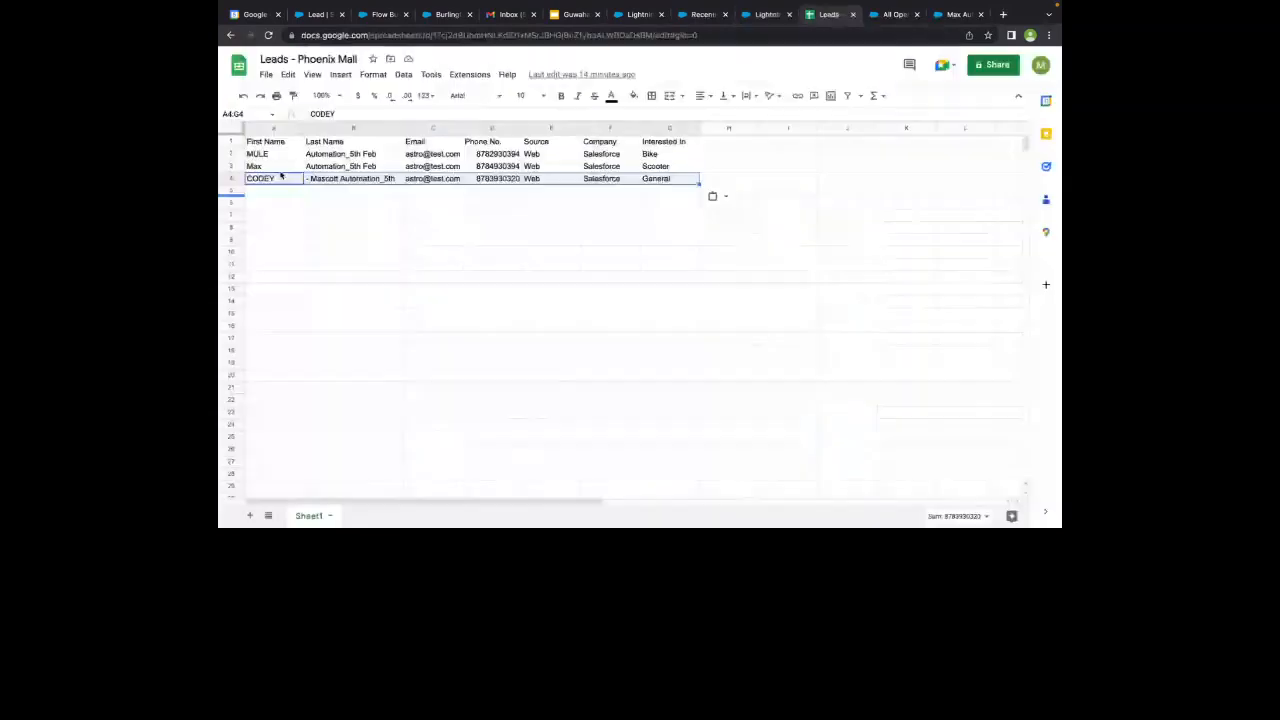
click(762, 13)
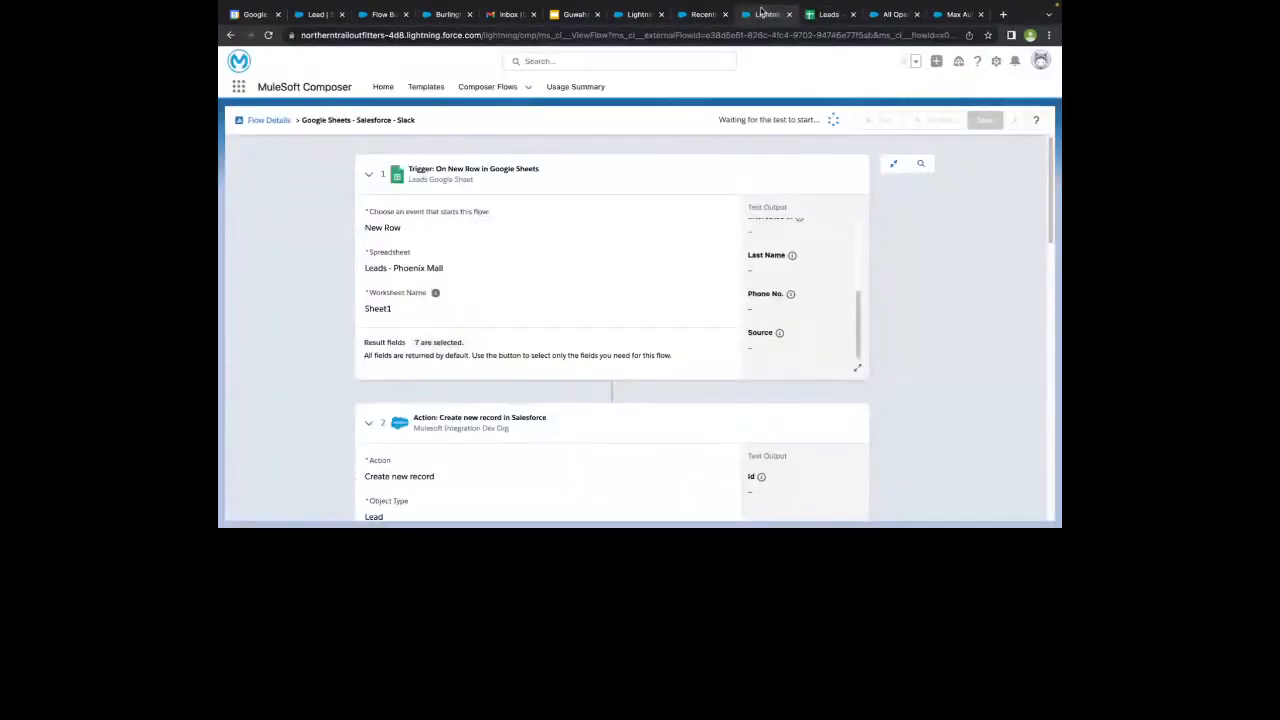
click(826, 22)
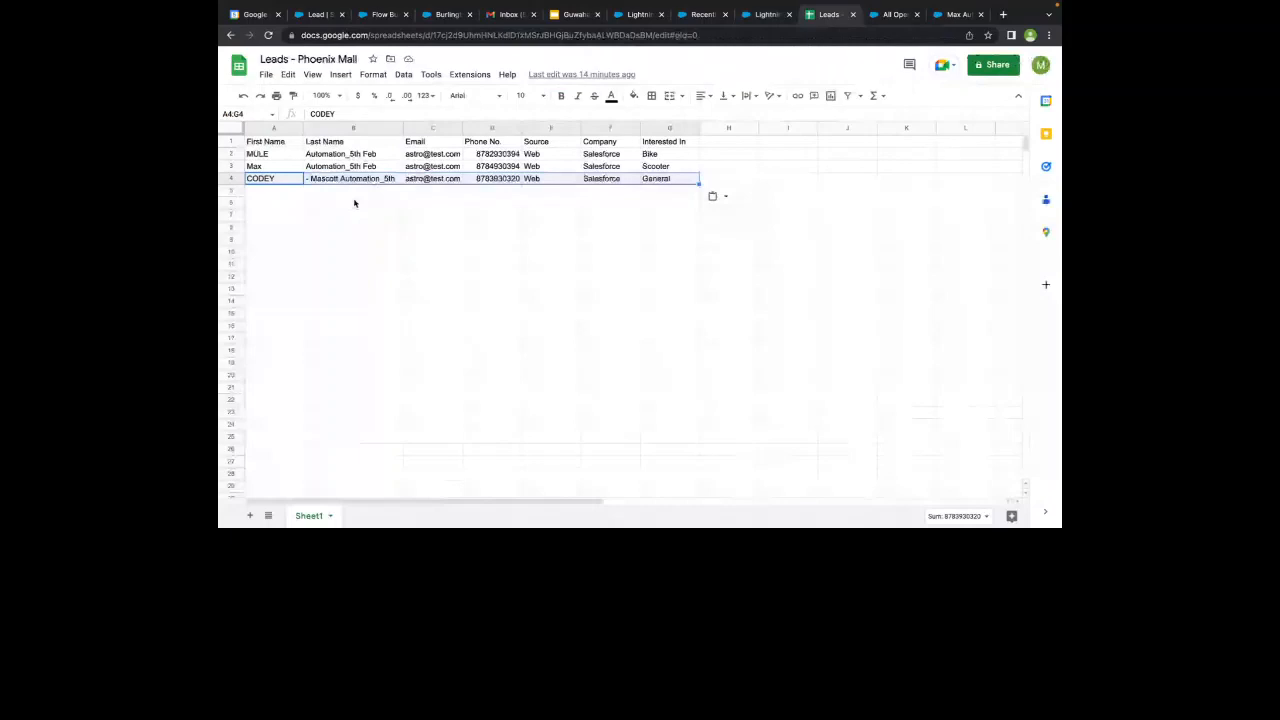
click(746, 18)
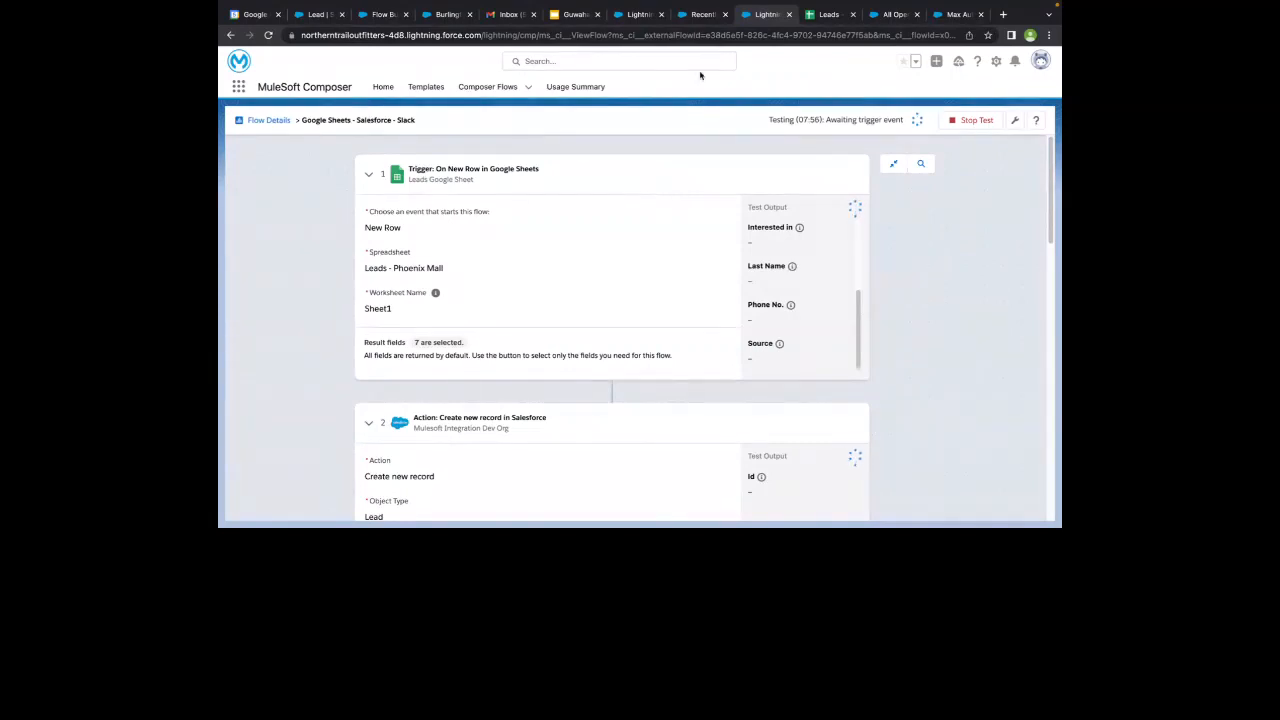
- Open the Google Sheets - Salesforce - Slack flow's details and compare its successful runs in Run History with the Leads - Phoenix Mall rows
click(694, 15)
click(379, 194)
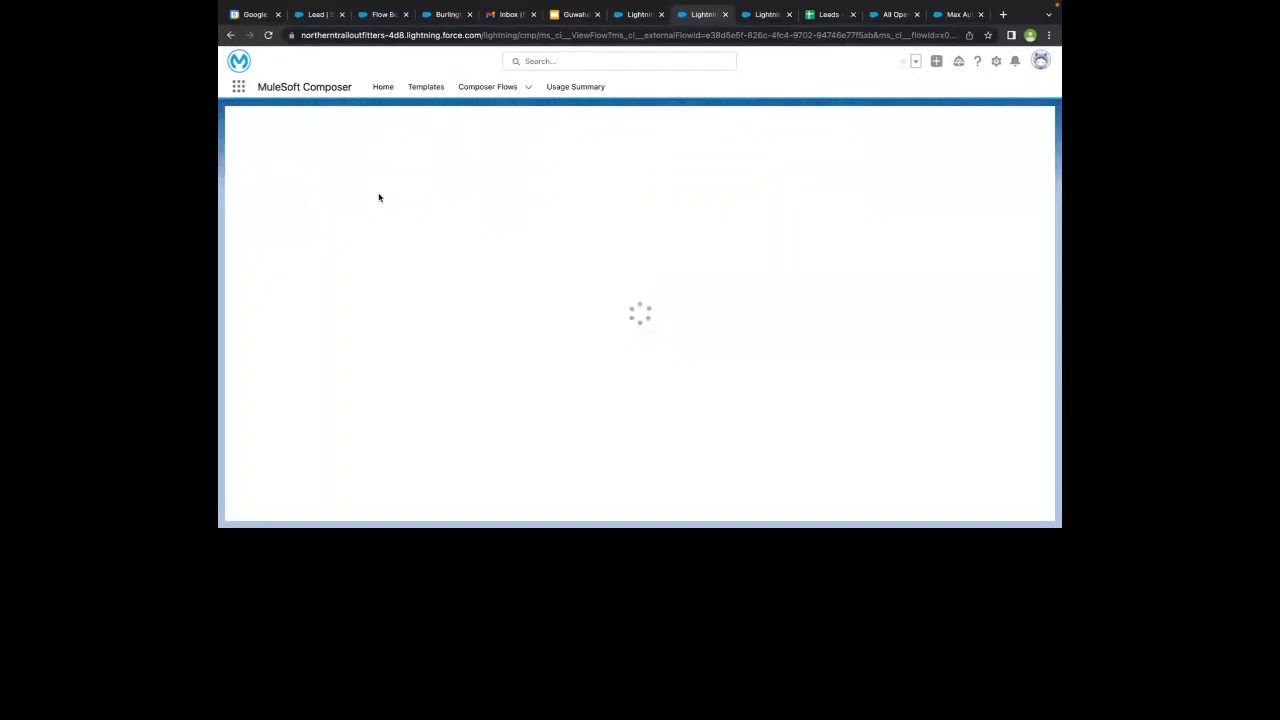
click(831, 13)
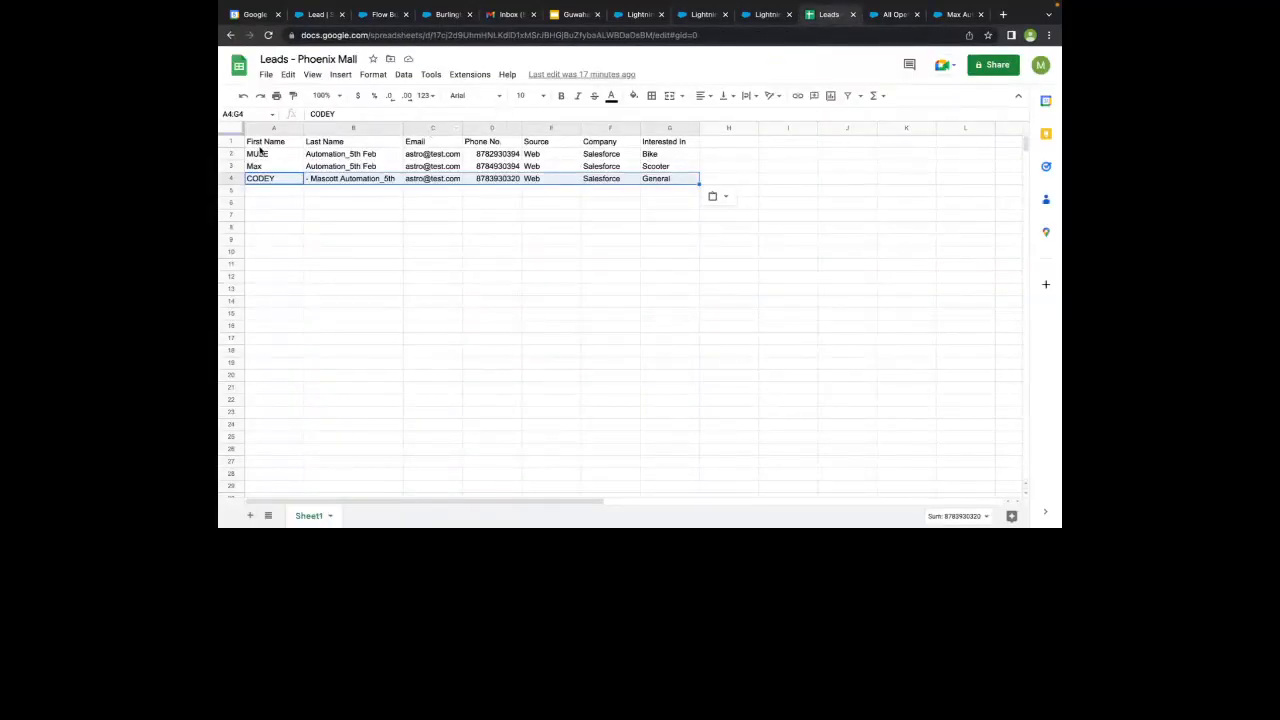
click(704, 15)
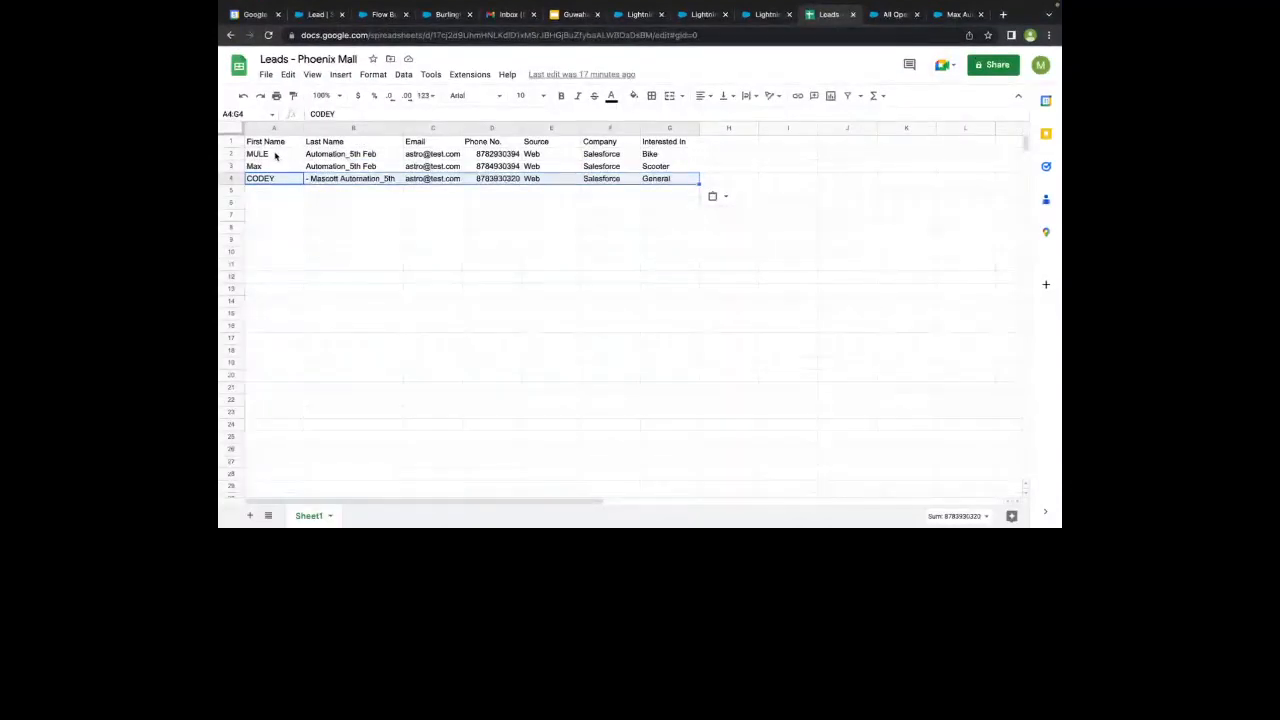
click(703, 20)
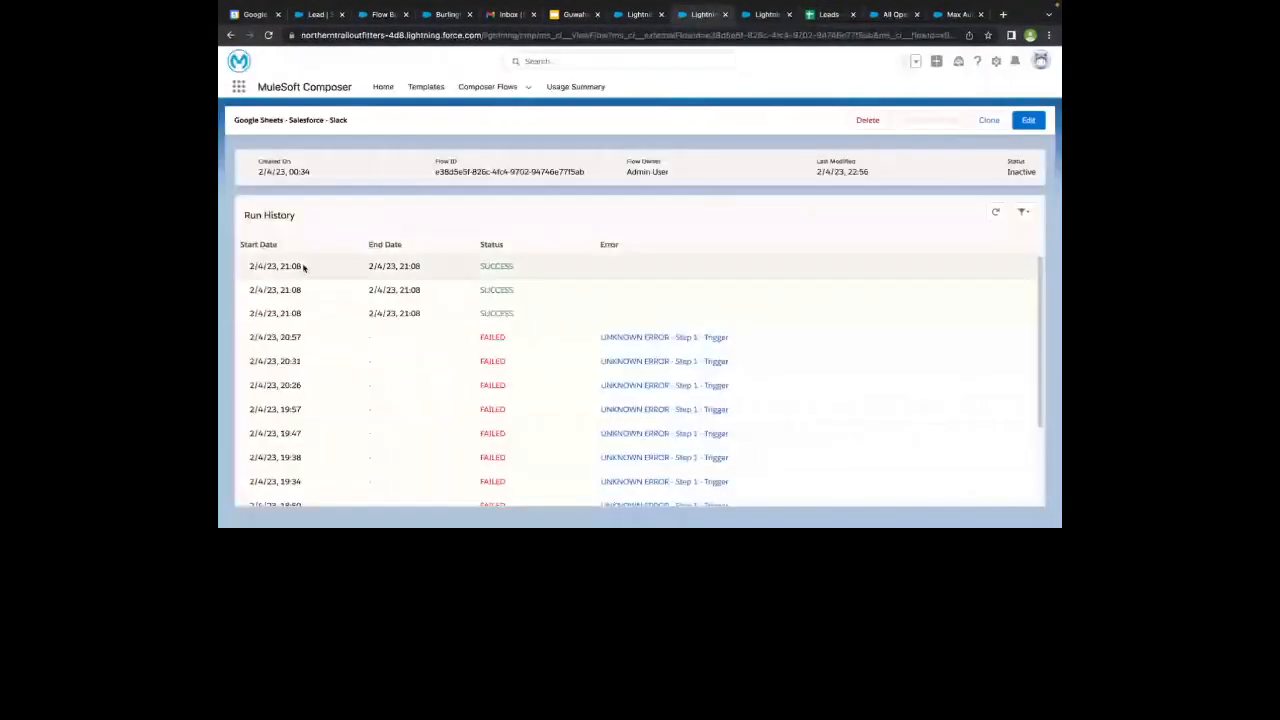
drag(286, 266, 571, 319)
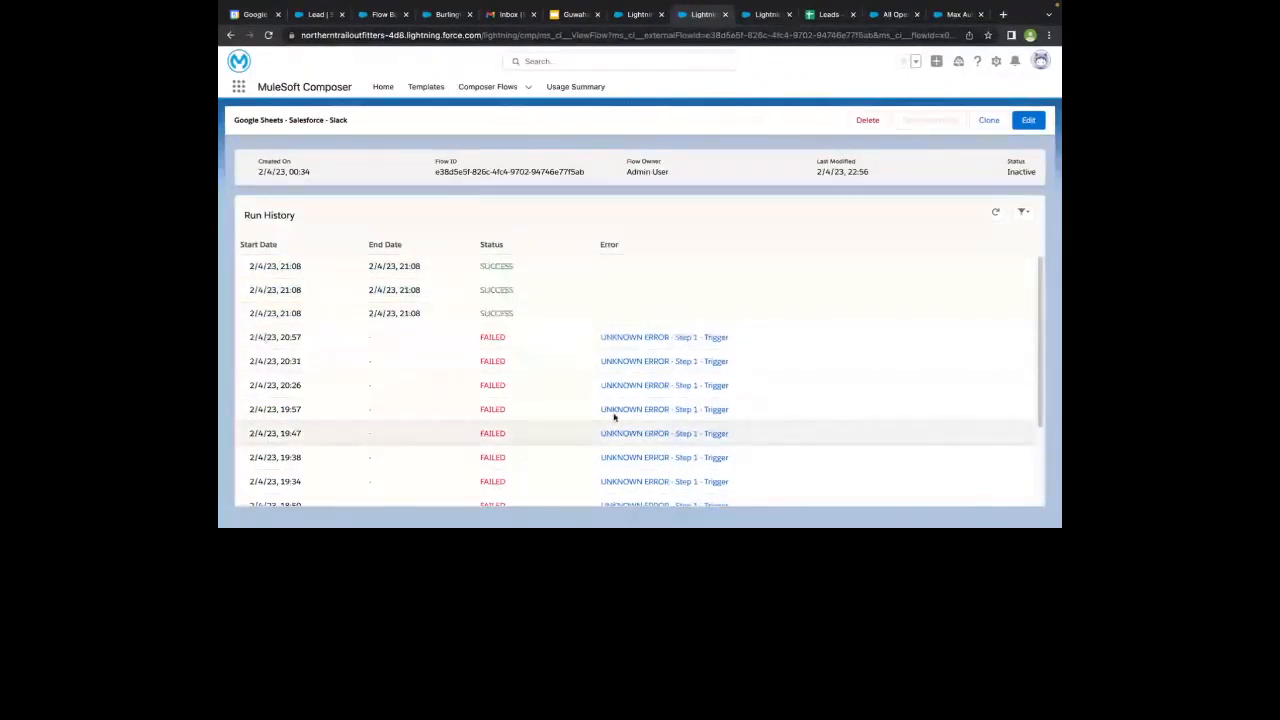
- Filter the flow's Run History by Status Success, and after that by Status Failed
click(1022, 212)
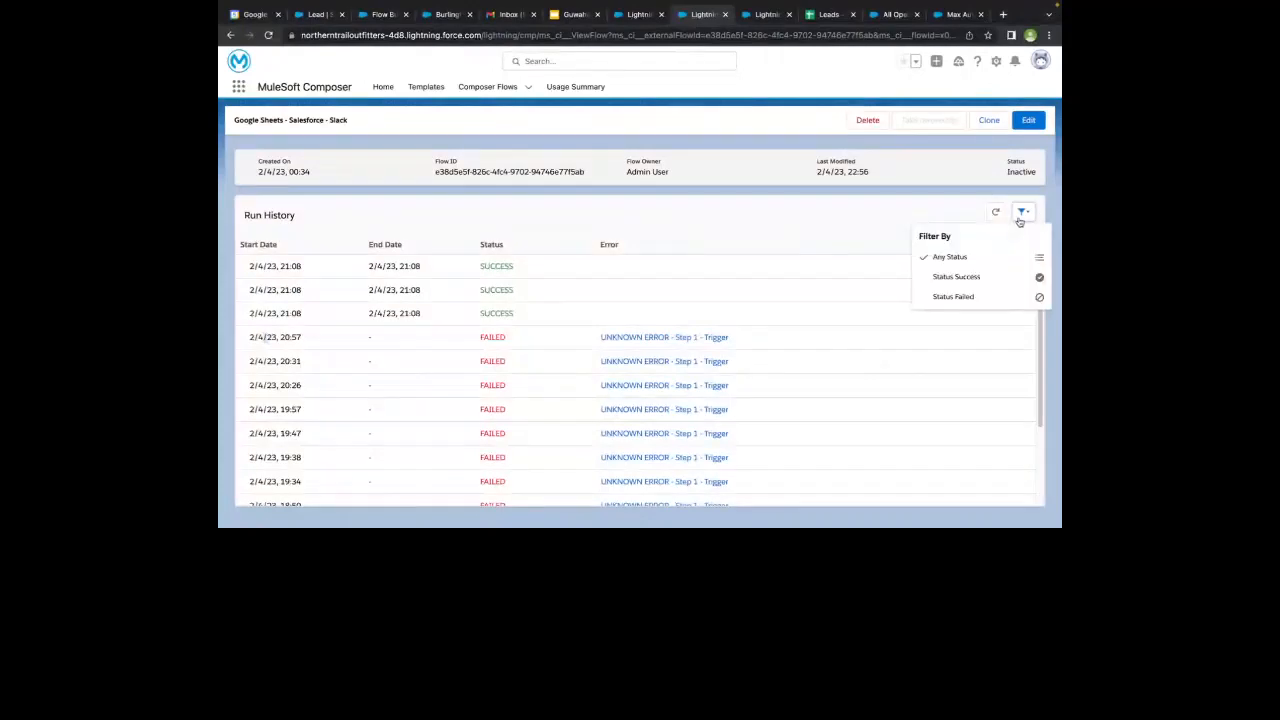
click(944, 279)
click(1022, 212)
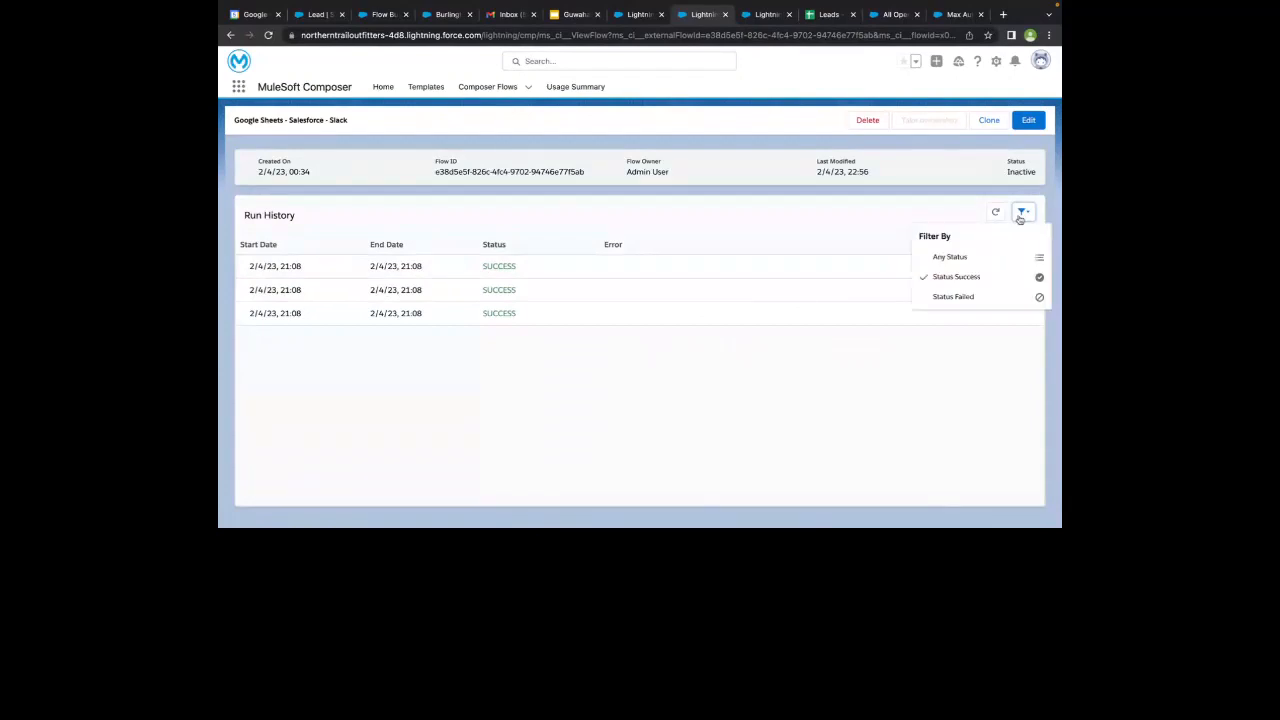
click(945, 298)
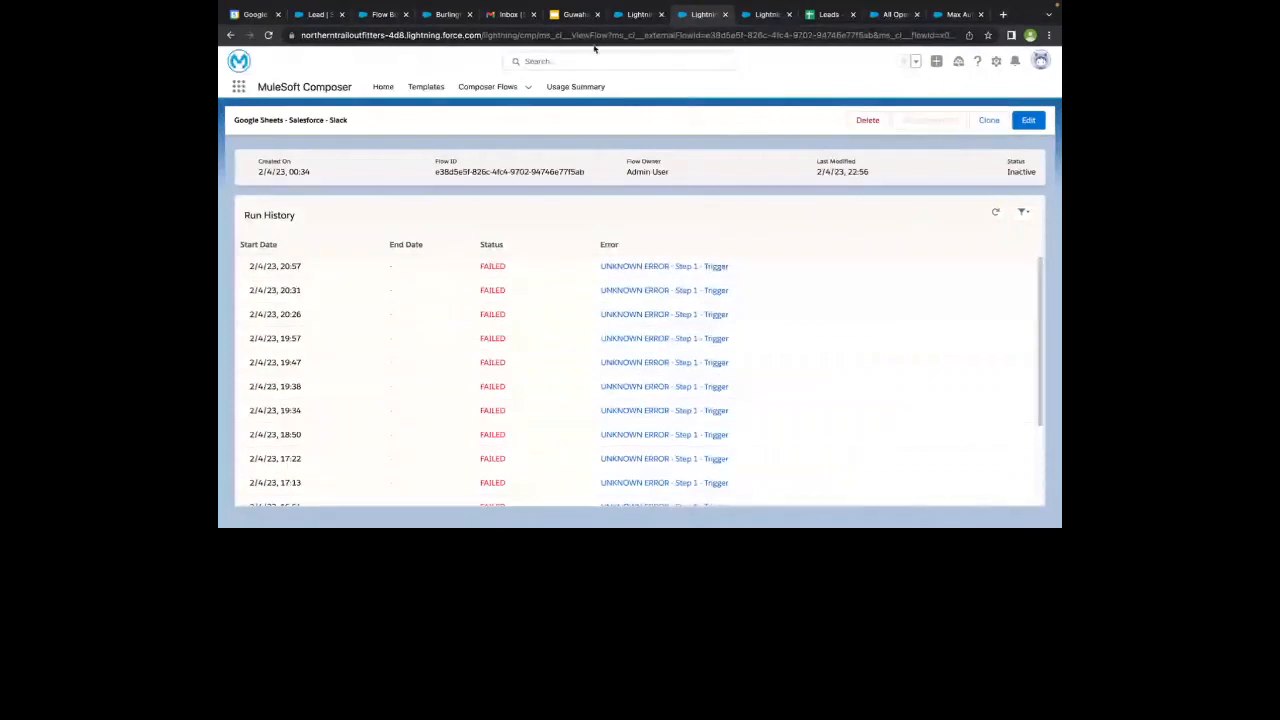
- Switch to the Guwahati_Meetup_#15 presentation in Google Slides and present the Q&A slide full screen
click(566, 16)
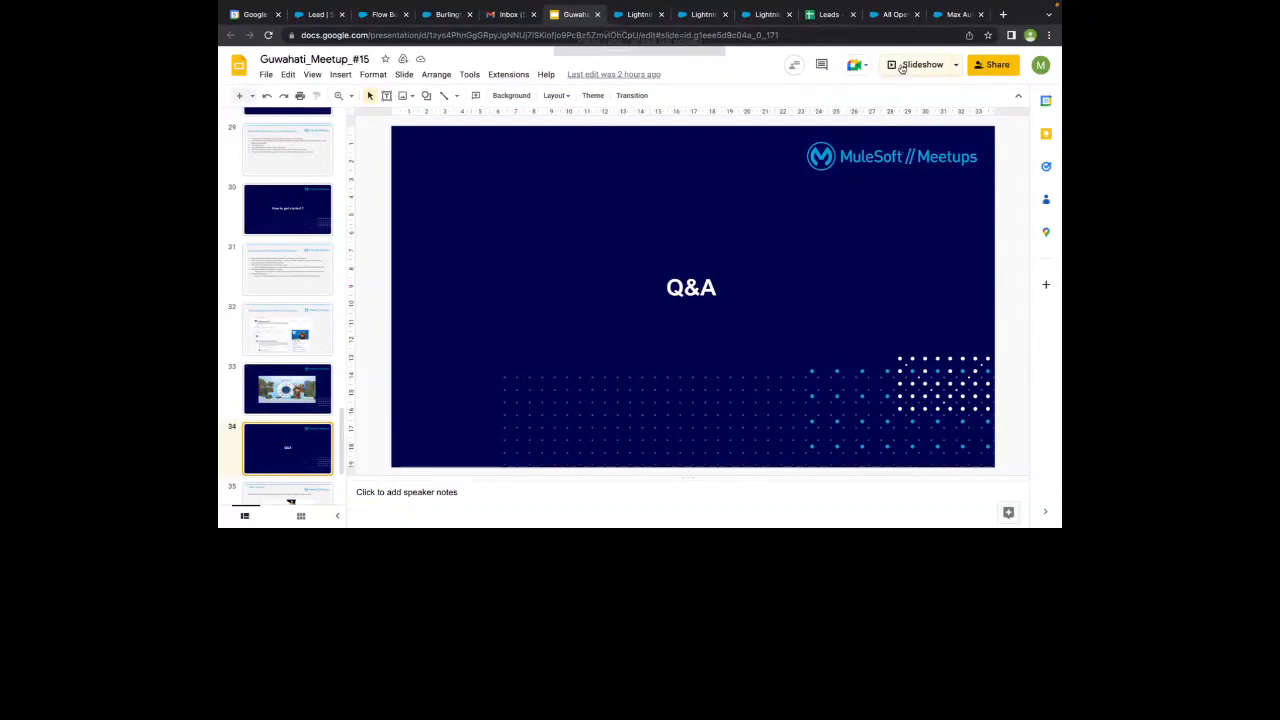
click(901, 67)
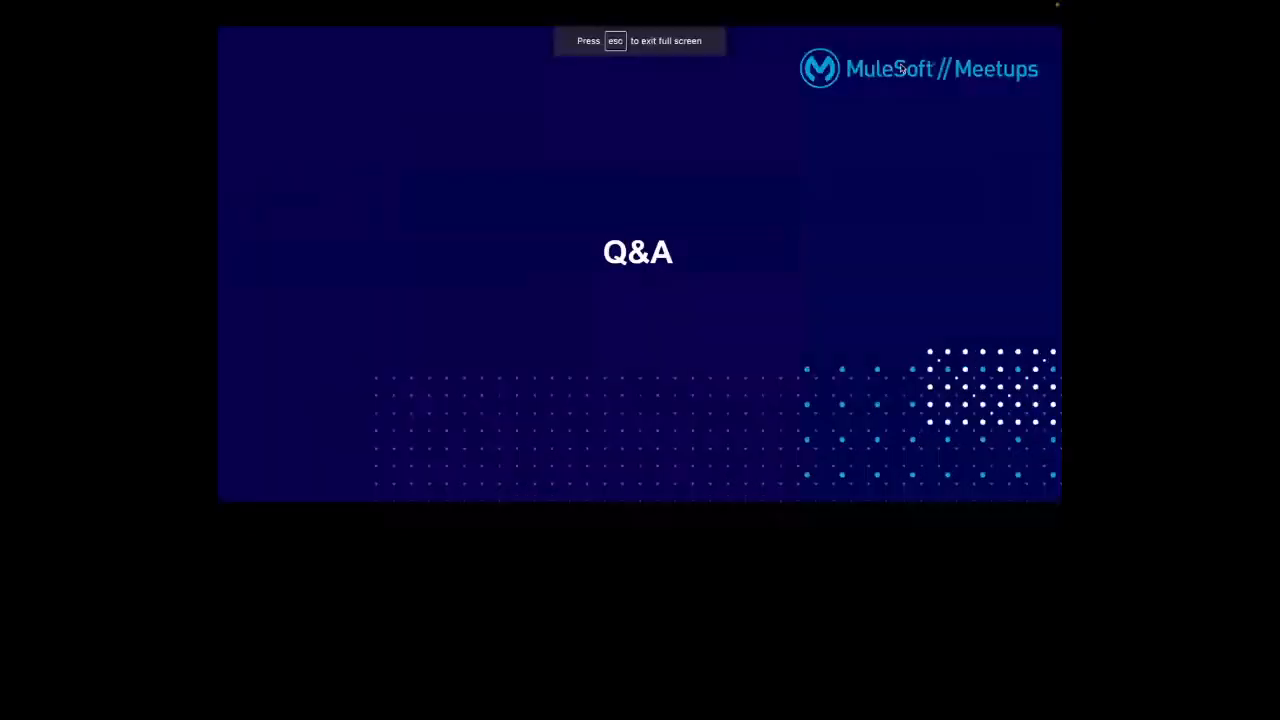